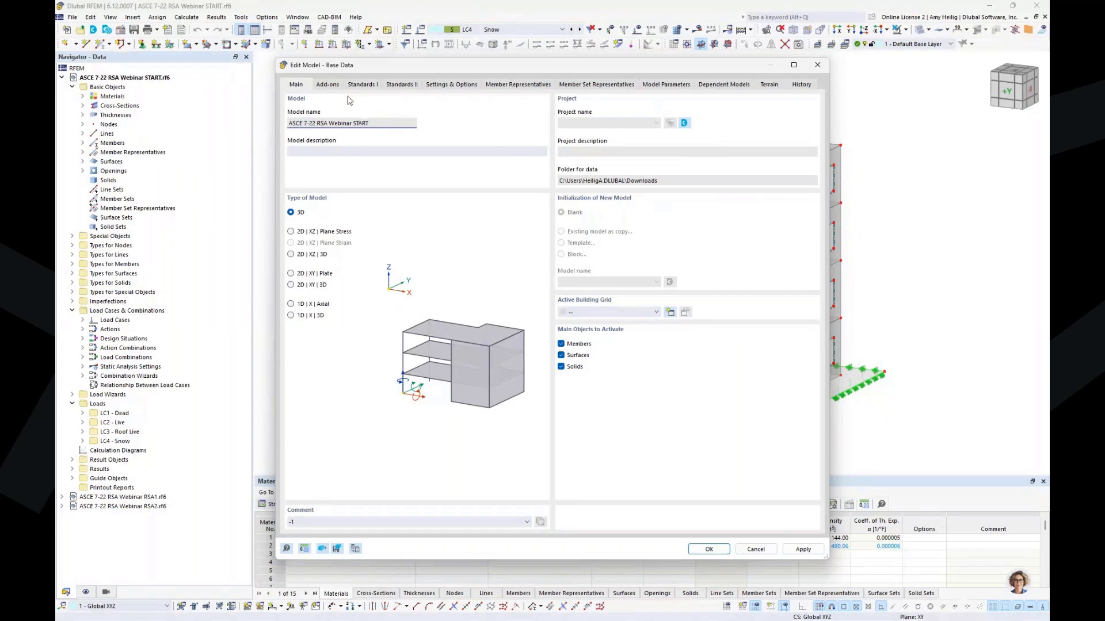
Review the base data's available add-ons and the ASCE 7 2022 standard settings, leaving the dialog without changes.
left_click(328, 85)
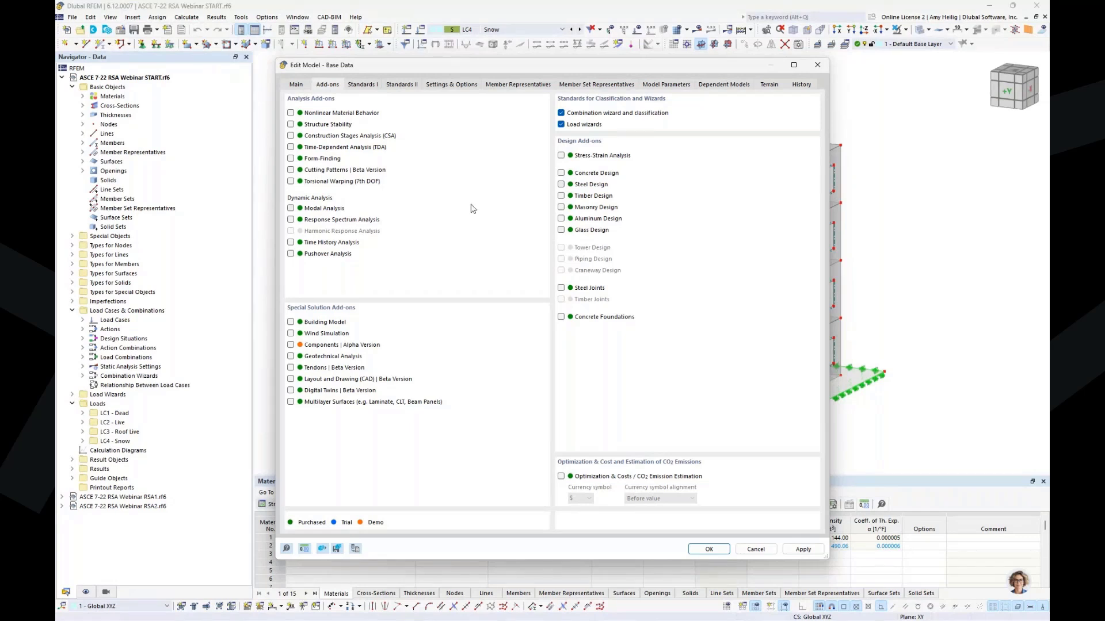
left_click(371, 87)
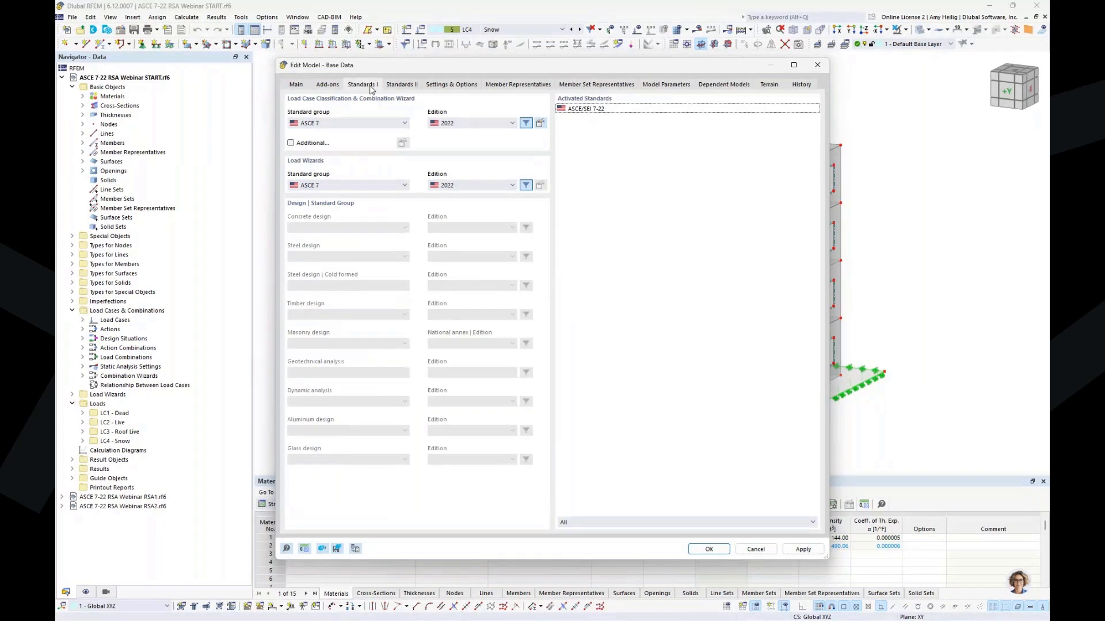
left_click(374, 124)
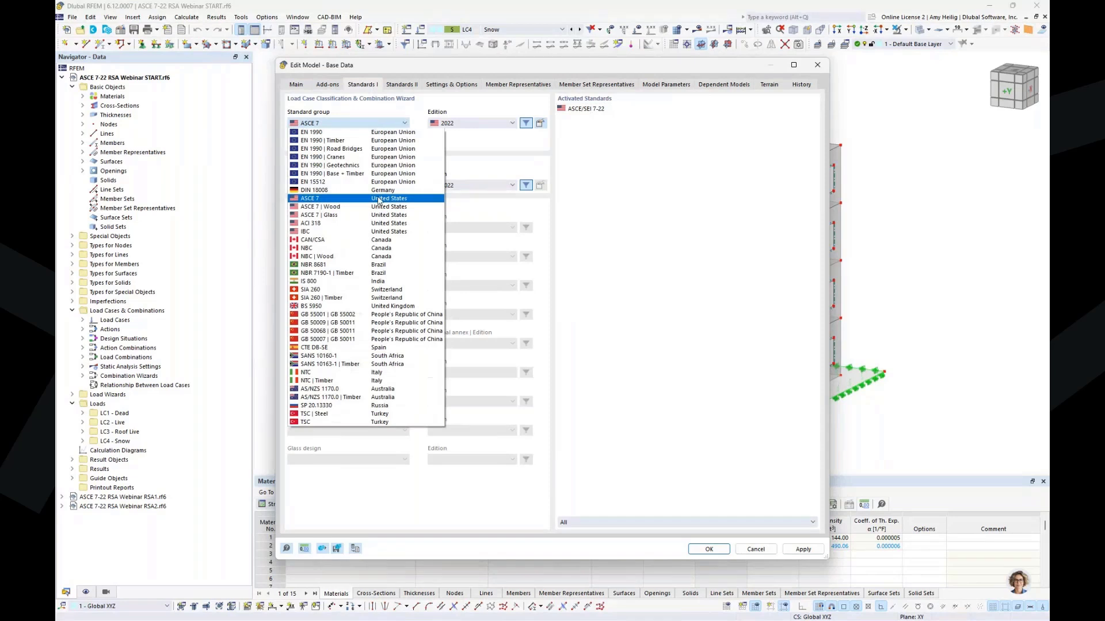
left_click(742, 299)
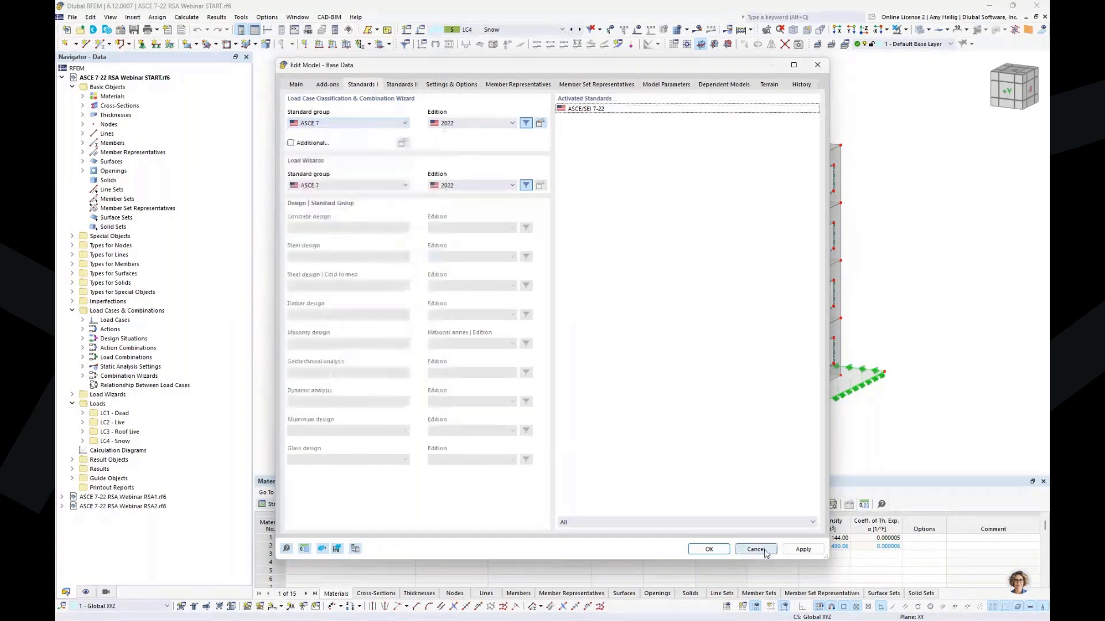
left_click(754, 550)
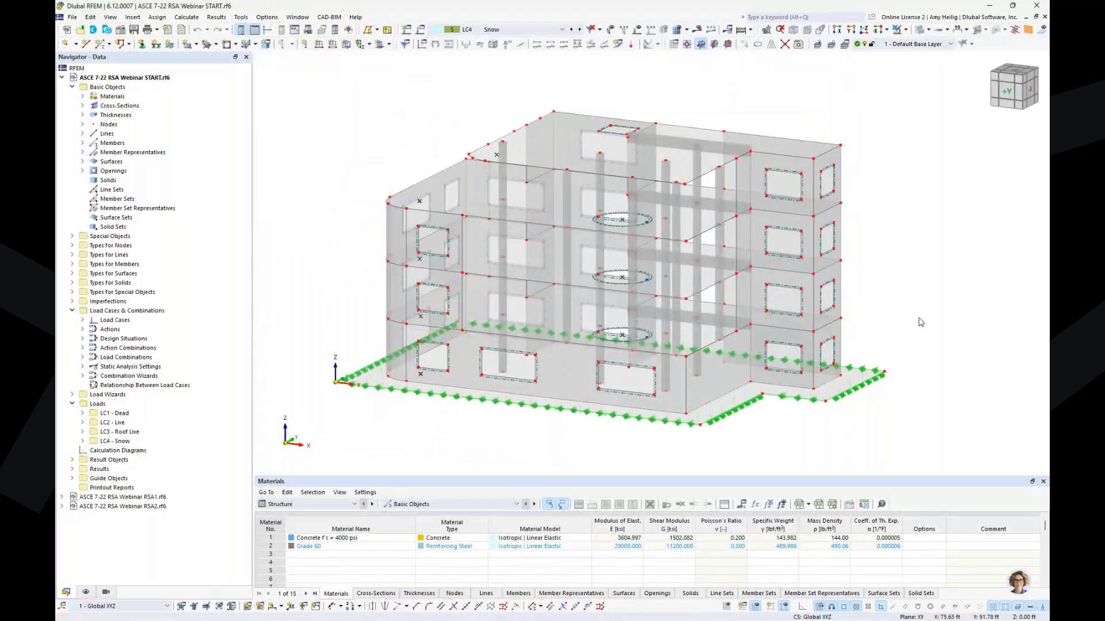
List the model's materials and highlight every object that uses the 4000 psi concrete.
mouse_move(920, 322)
middle_mouse_down("ctrl")
mouse_move(879, 334)
mouse_move(923, 319)
middle_mouse_up("ctrl")
scroll(892, 324, "up", 1)
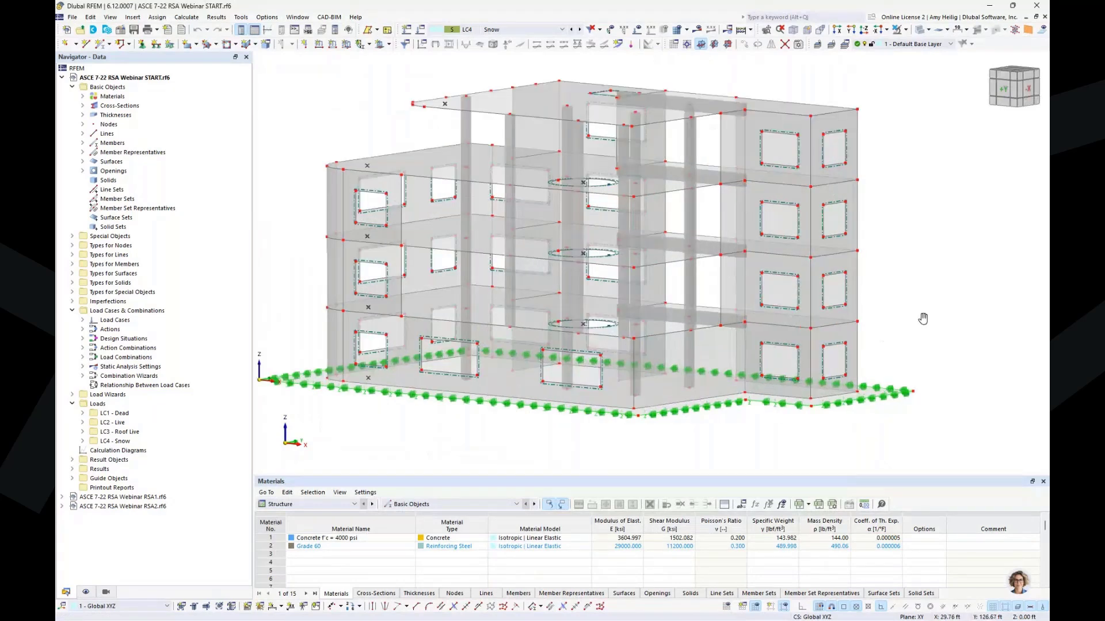
left_click(83, 97)
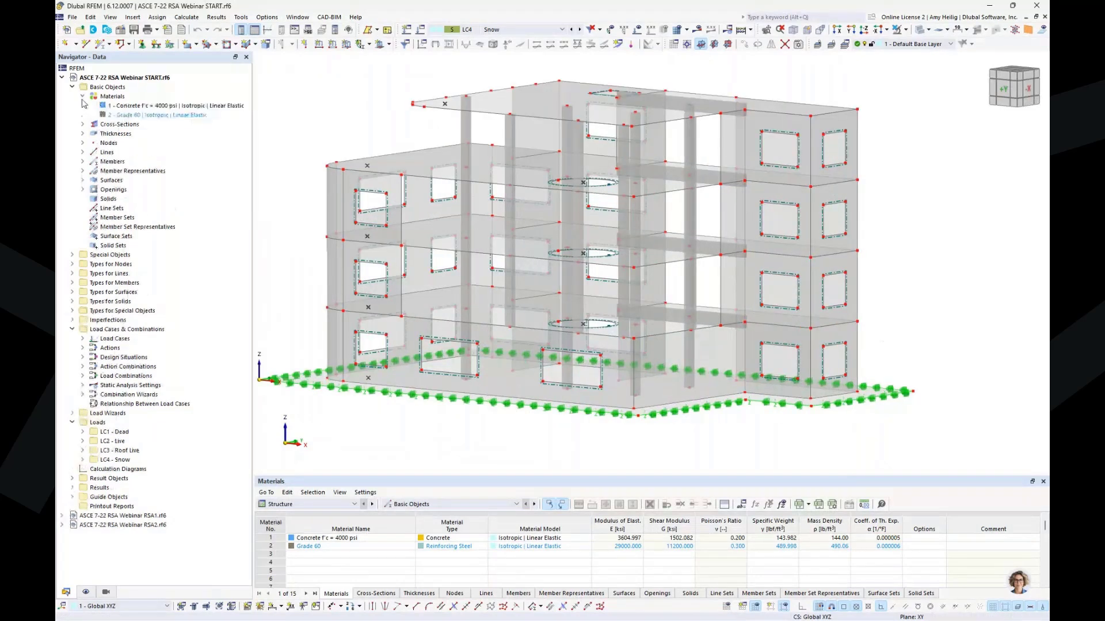
left_click(107, 106)
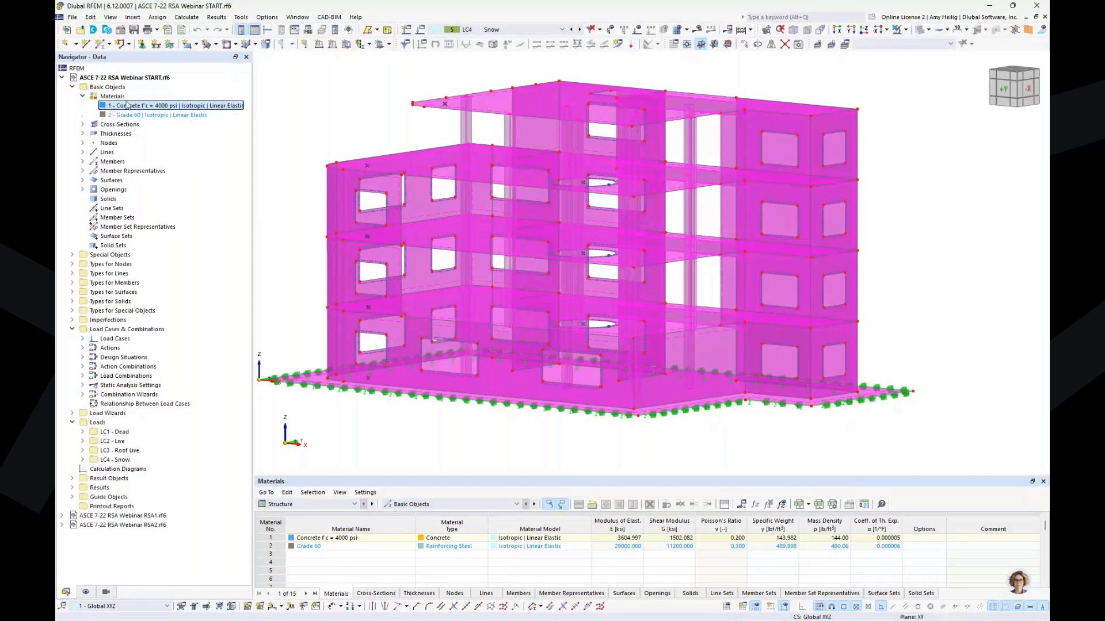
left_click(82, 96)
Highlight the members using the 14/14 cross-section, followed by those using the 12/24 cross-section.
left_click(82, 106)
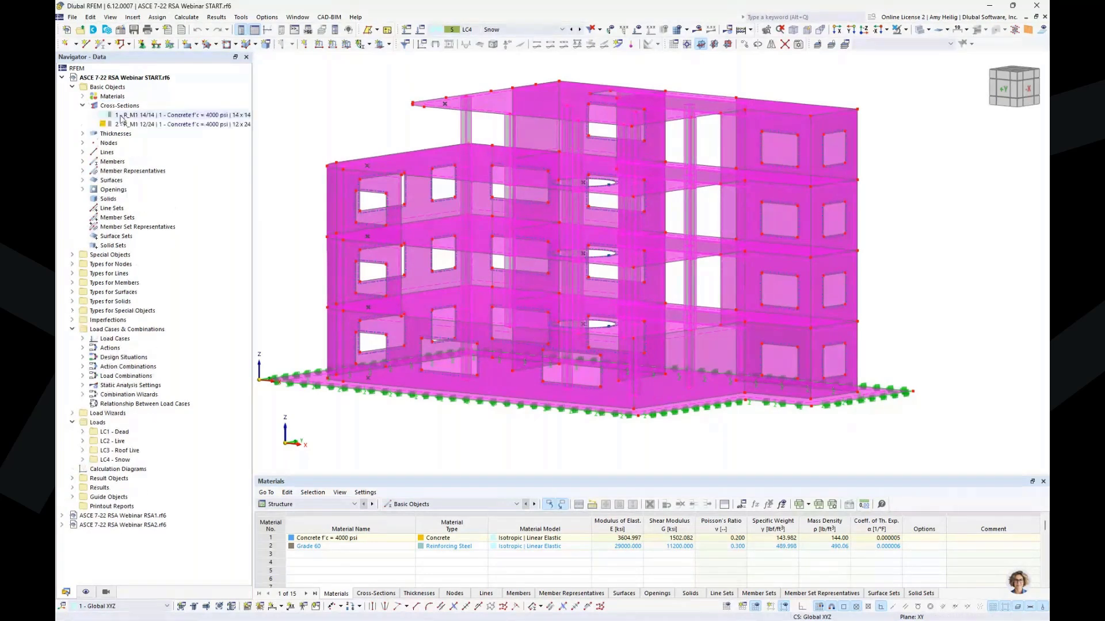
left_click(122, 115)
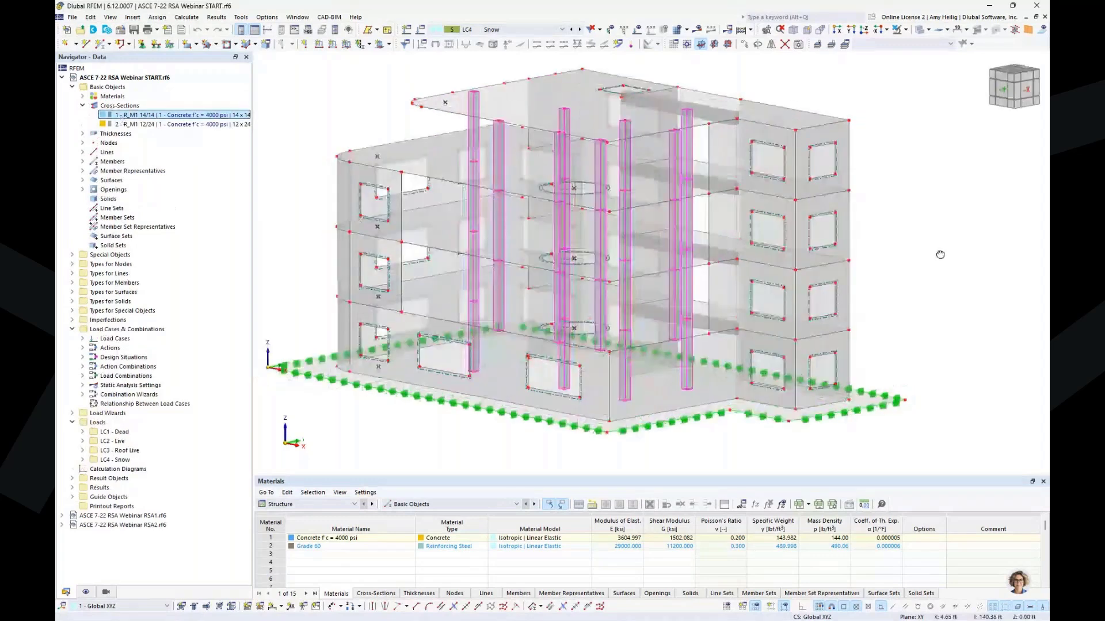
mouse_move(940, 254)
middle_mouse_down("ctrl")
mouse_move(907, 251)
mouse_move(939, 258)
middle_mouse_up("ctrl")
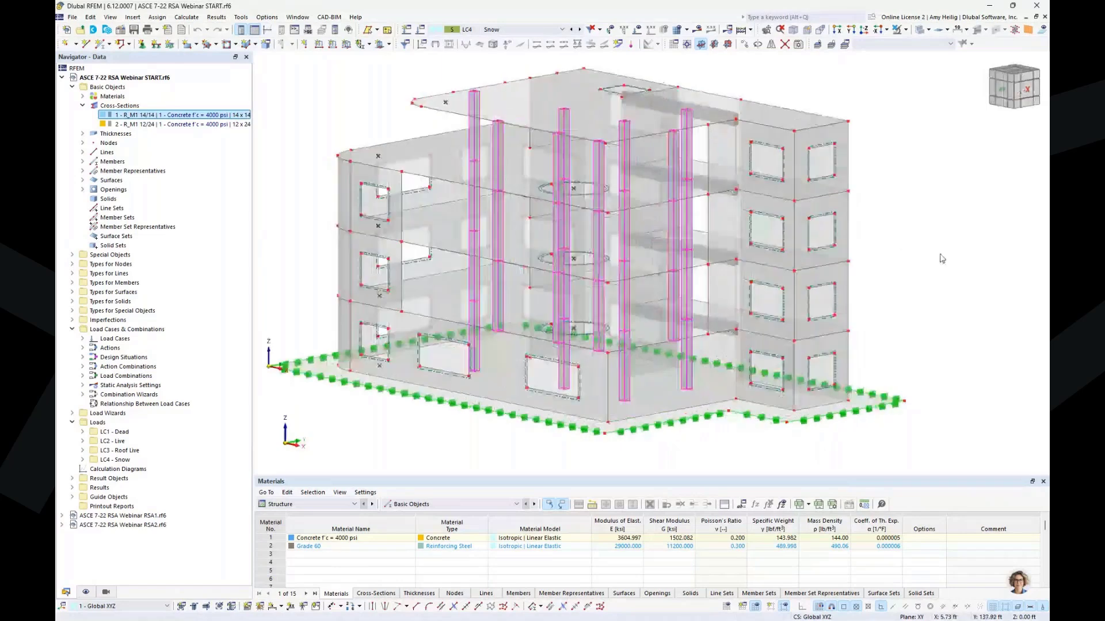
left_click(185, 124)
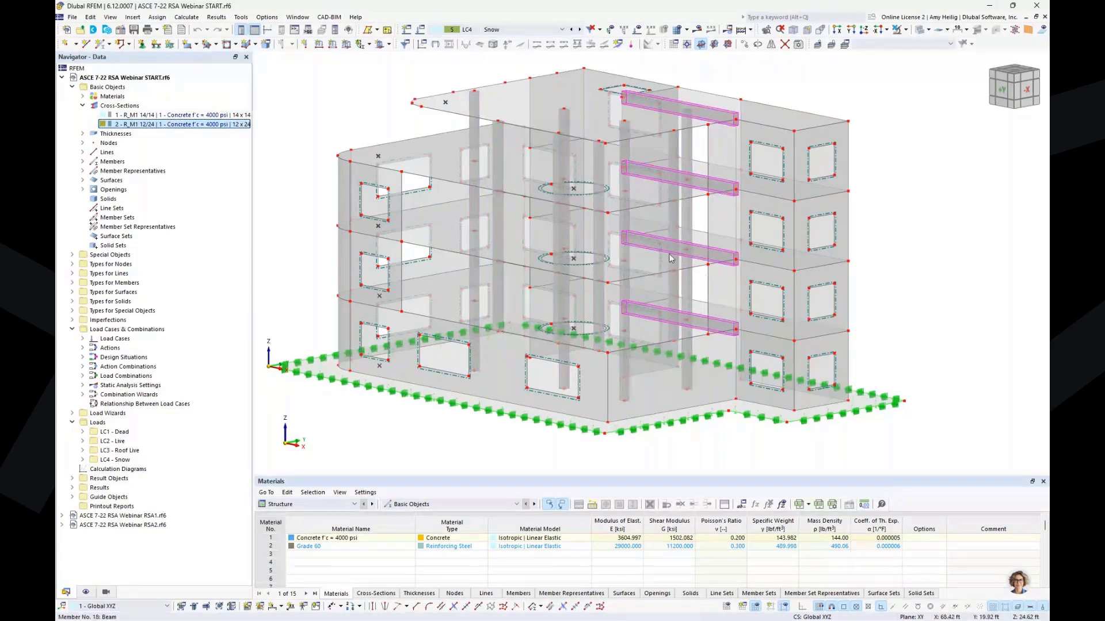
left_click(83, 106)
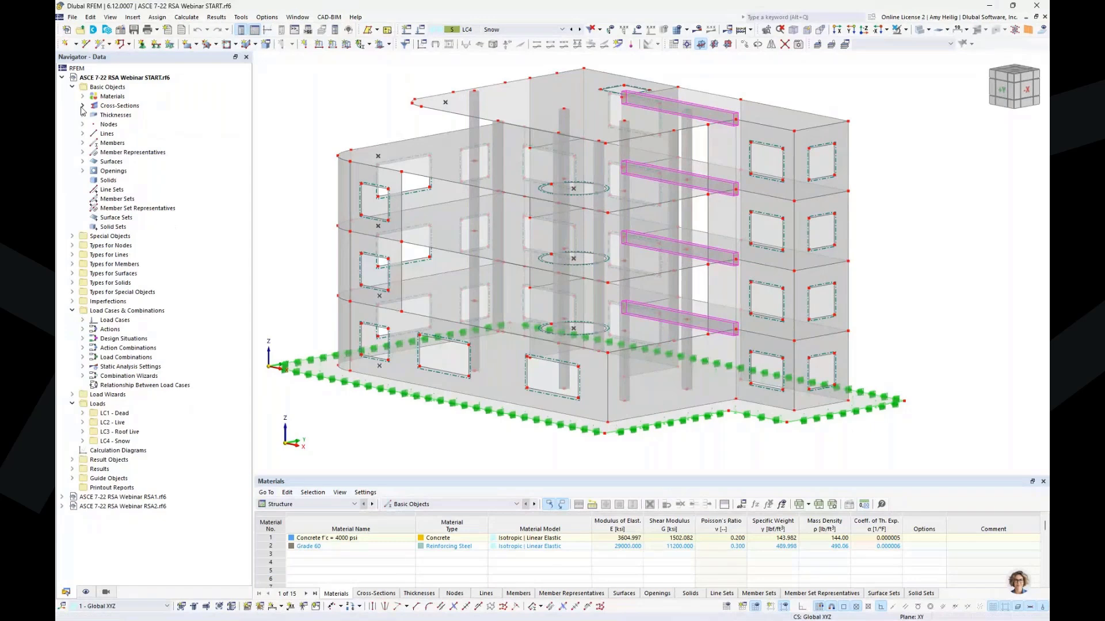
Highlight the surfaces assigned to each of the 10, 11 and 32 in thicknesses, and clear the selection.
left_click(82, 115)
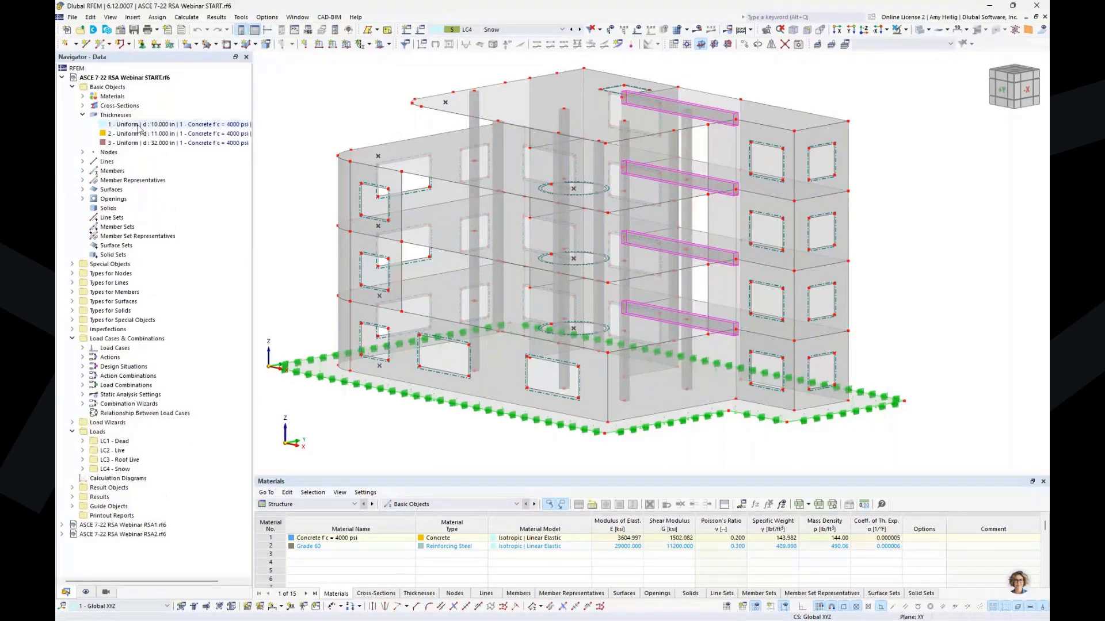
mouse_move(139, 128)
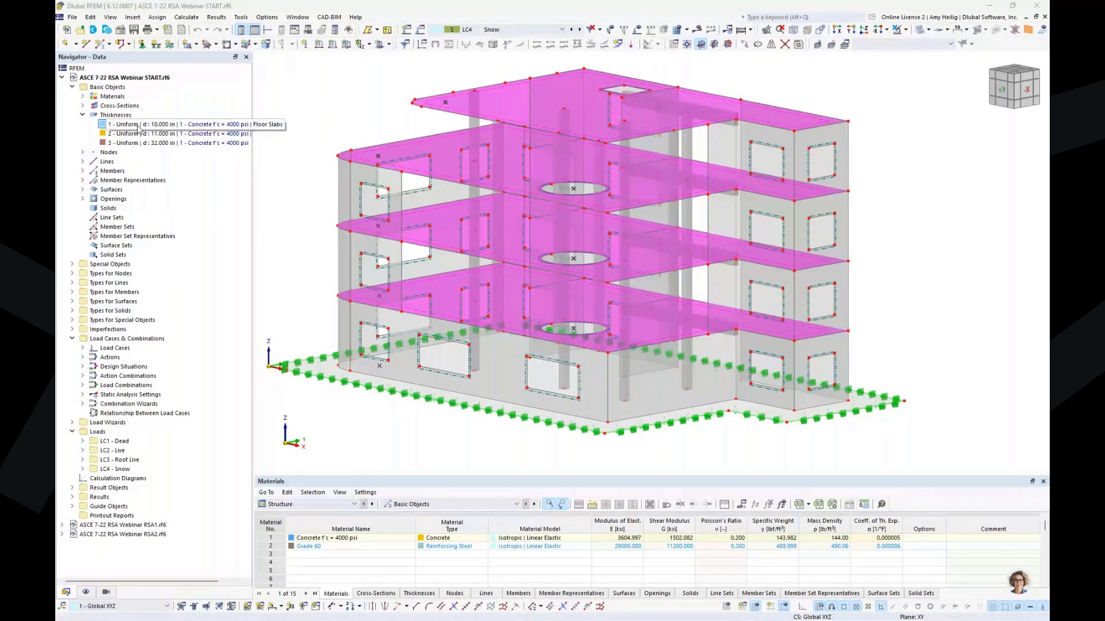
left_click(130, 133)
left_click(130, 144)
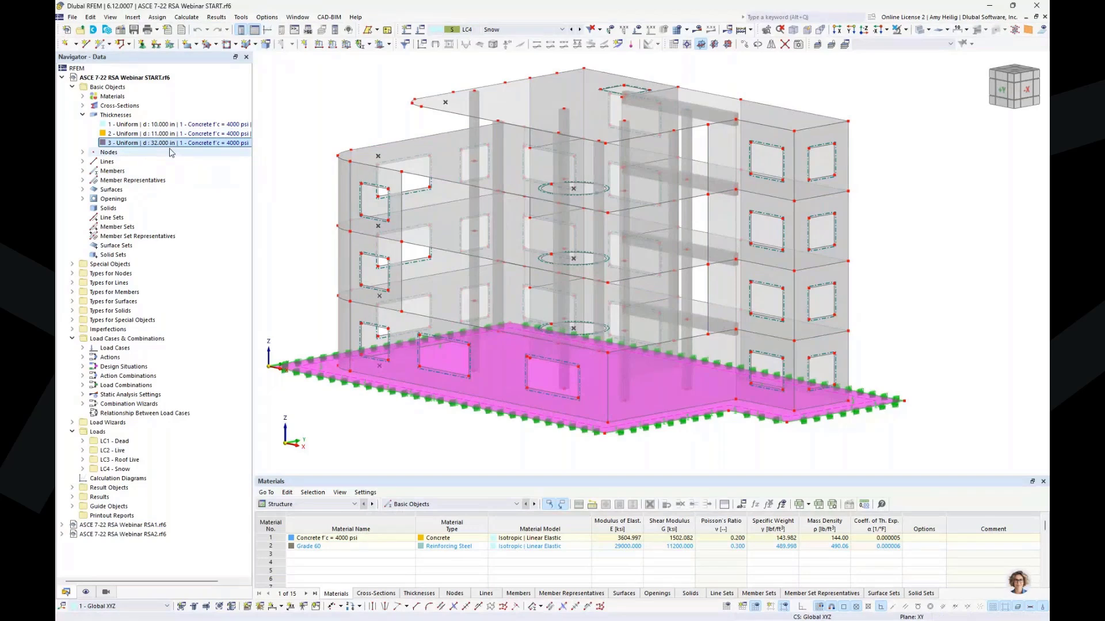
left_click(83, 115)
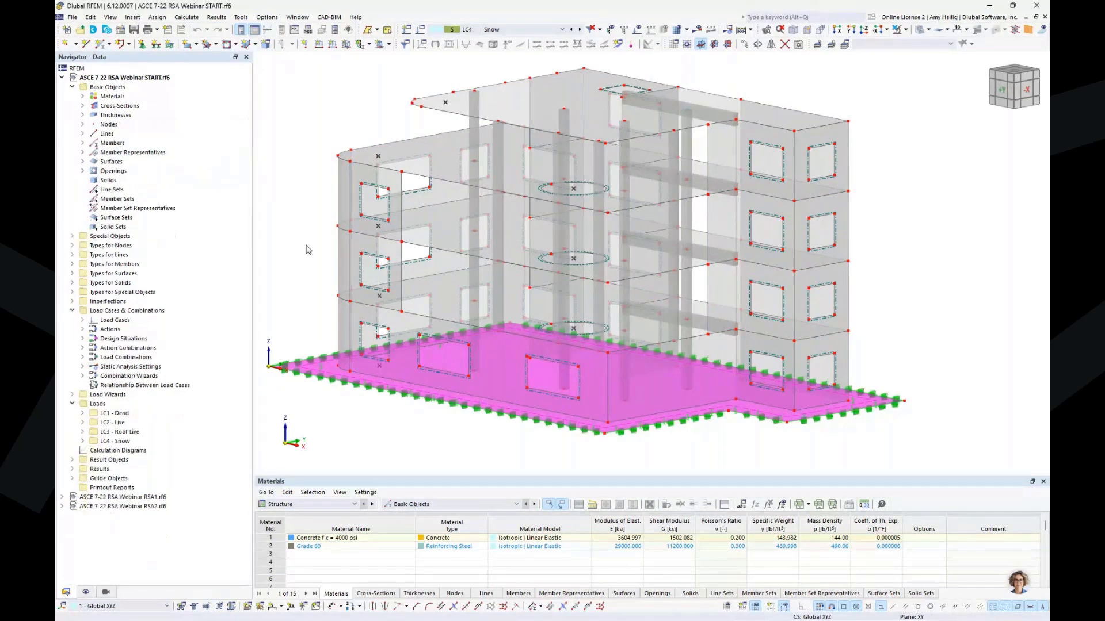
left_click(321, 268)
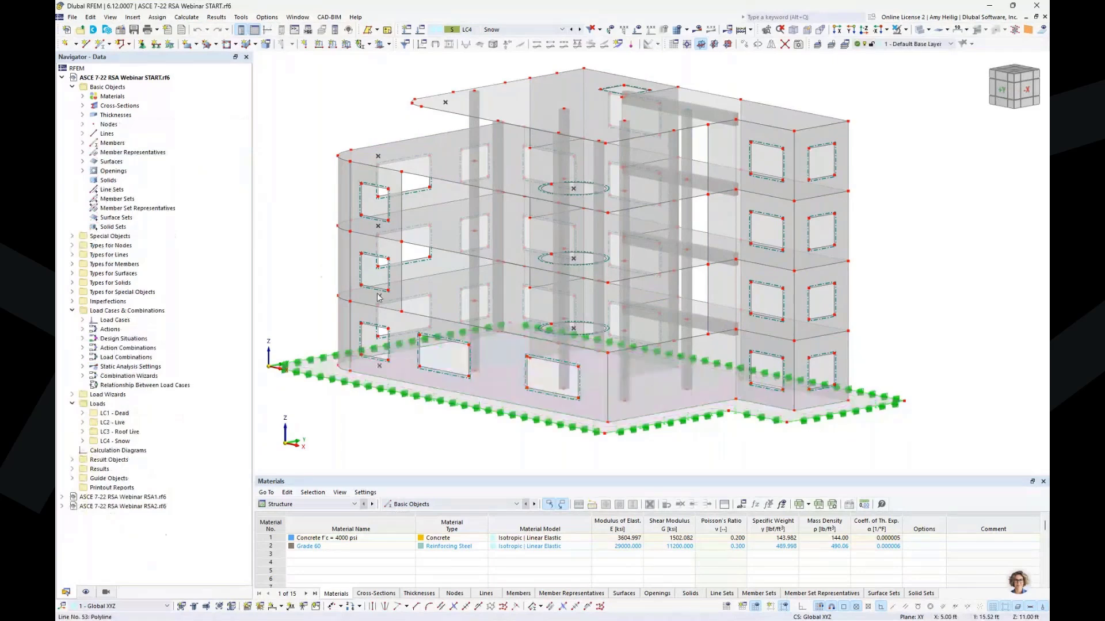
Inspect the support conditions and spring constants of the foundation slab's surface support without changing them.
scroll(725, 351, "up", 5)
scroll(725, 351, "up", 1)
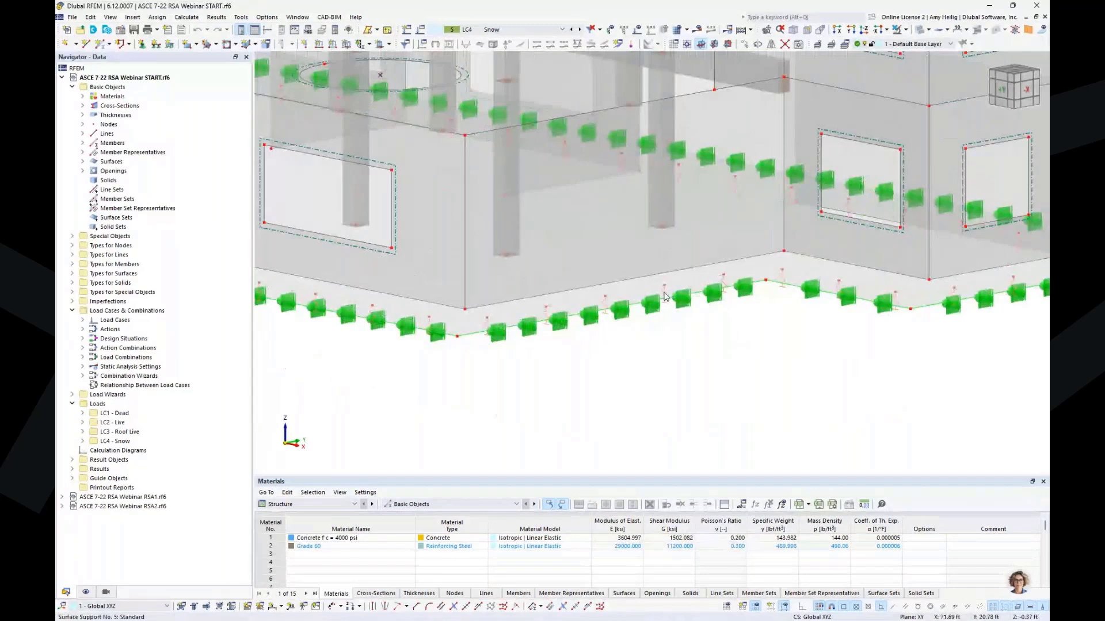
double_click(664, 297)
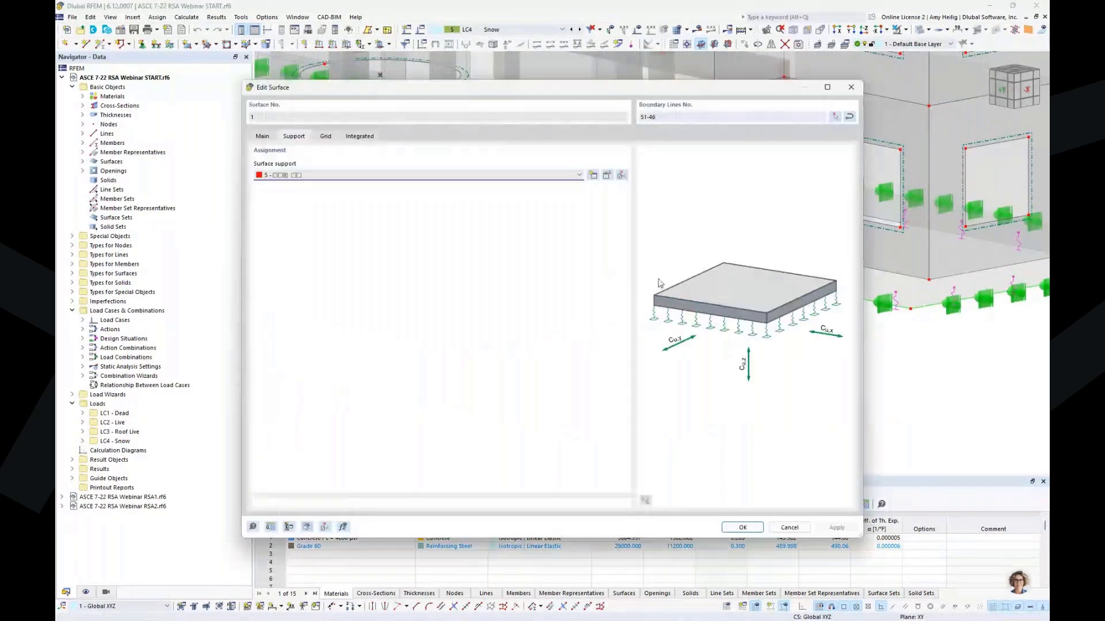
left_click(607, 175)
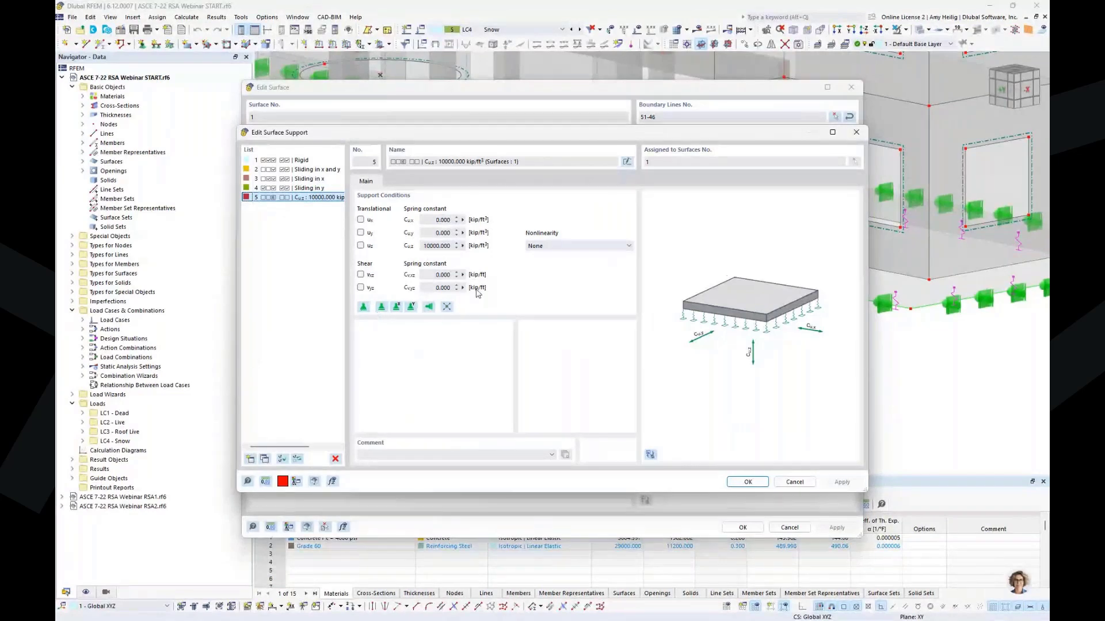
left_click(796, 483)
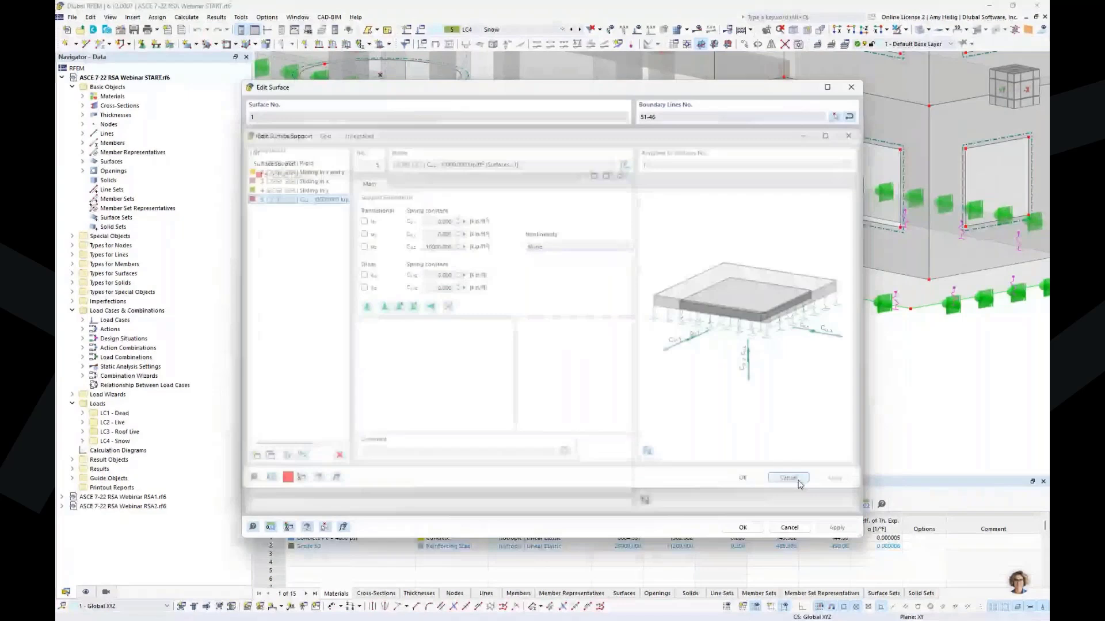
left_click(791, 529)
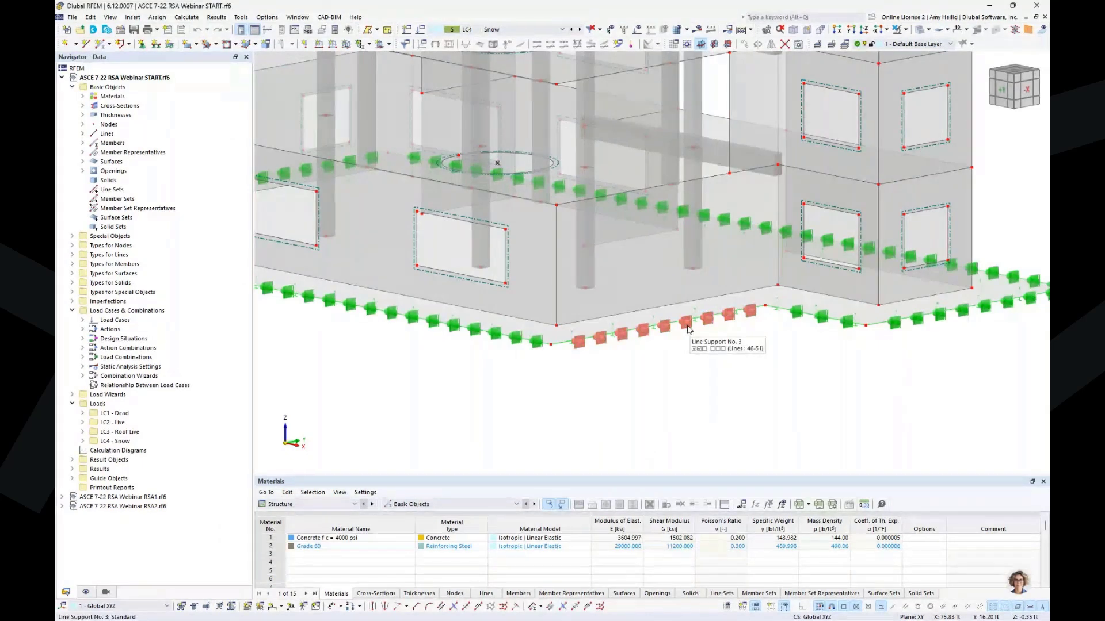
Check the support conditions of the line support along the foundation slab's edges without changing them.
double_click(687, 325)
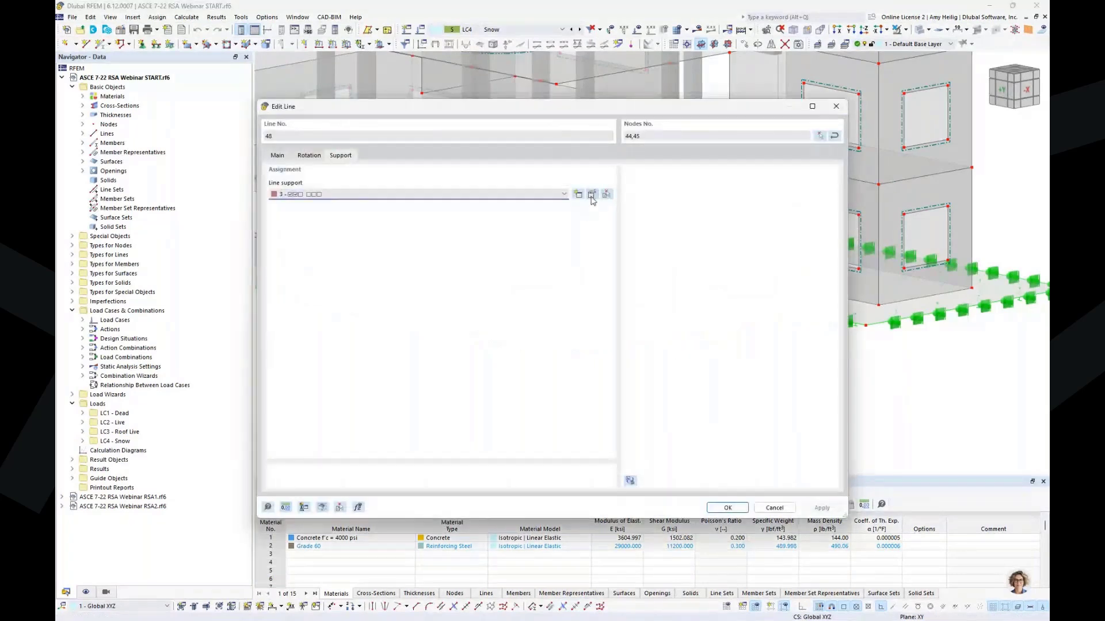
left_click(591, 194)
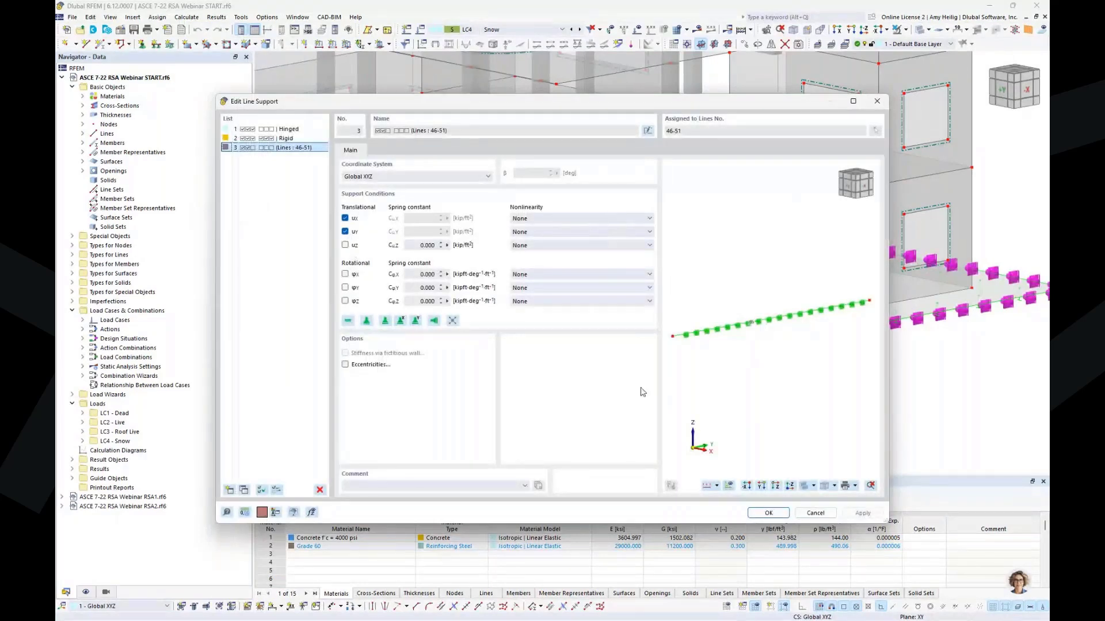
left_click(815, 513)
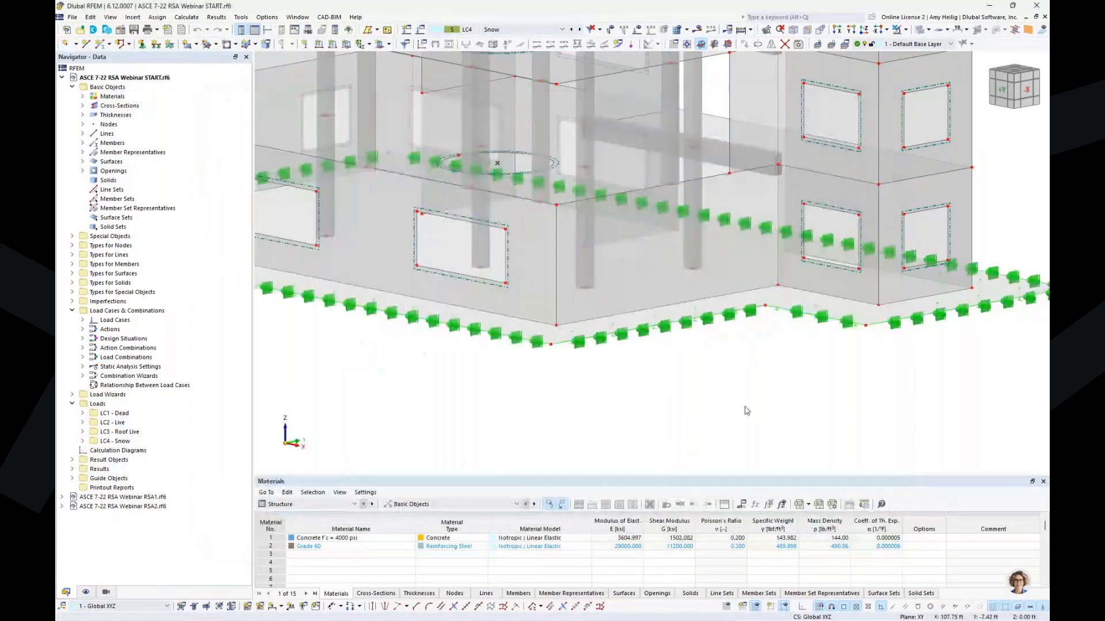
Activate load case LC1 Dead and display its loads on the whole building.
scroll(694, 398, "down", 3)
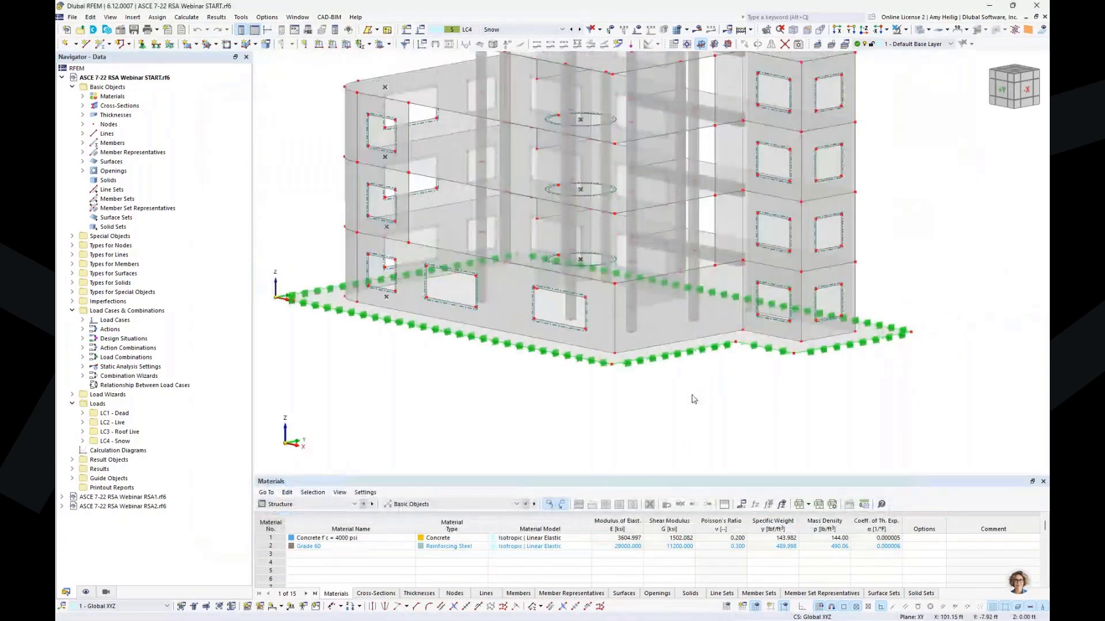
scroll(694, 399, "down", 2)
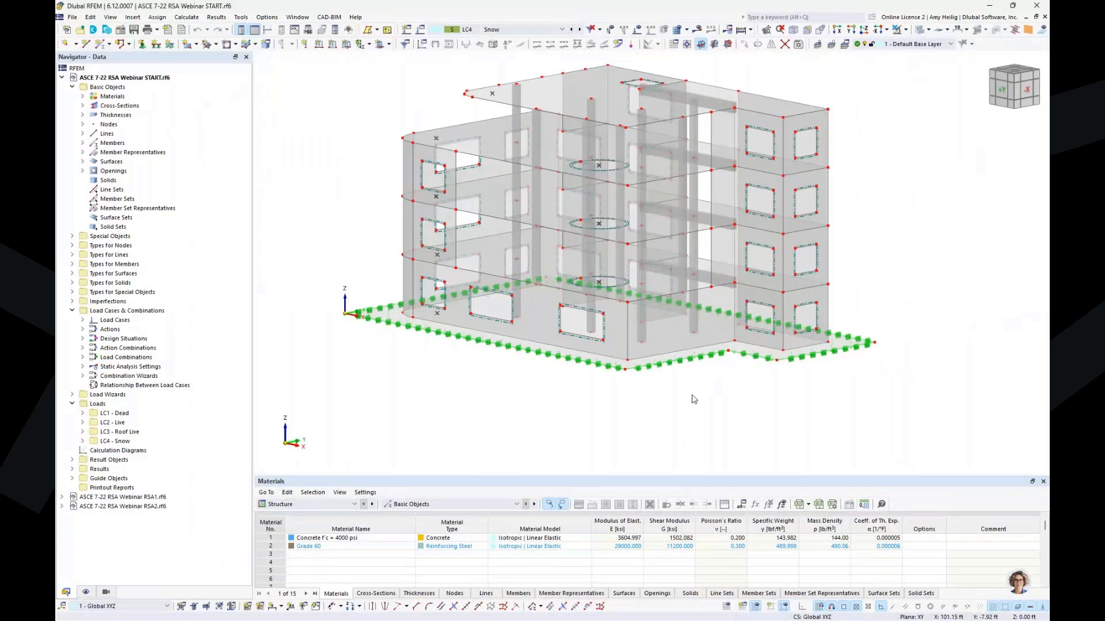
middle_click_drag(626, 348, 629, 390)
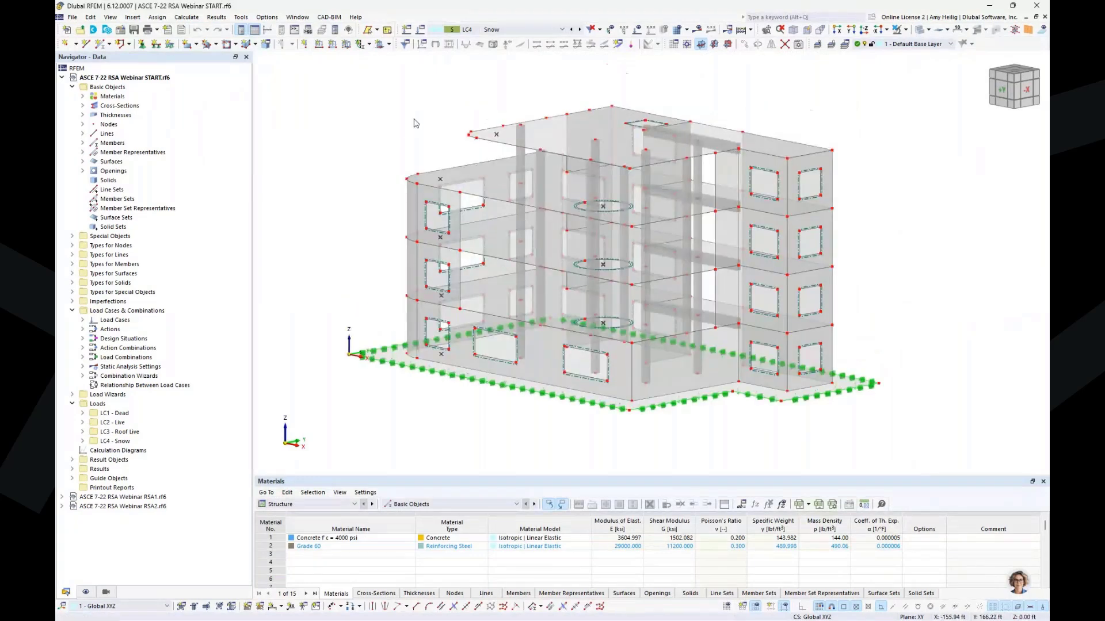
left_click(498, 31)
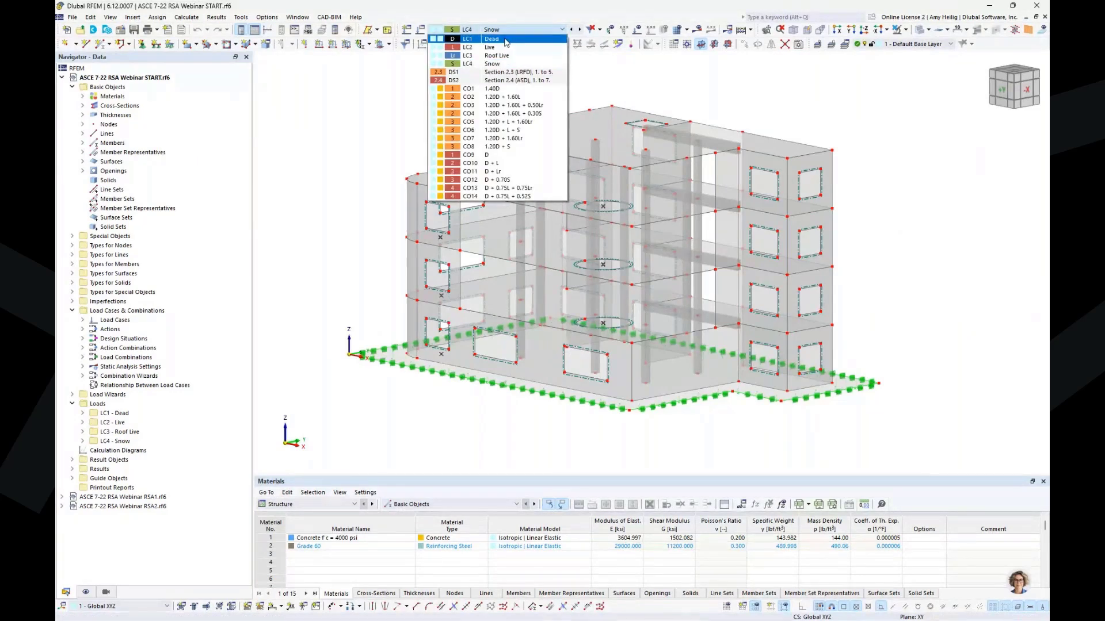
left_click(506, 39)
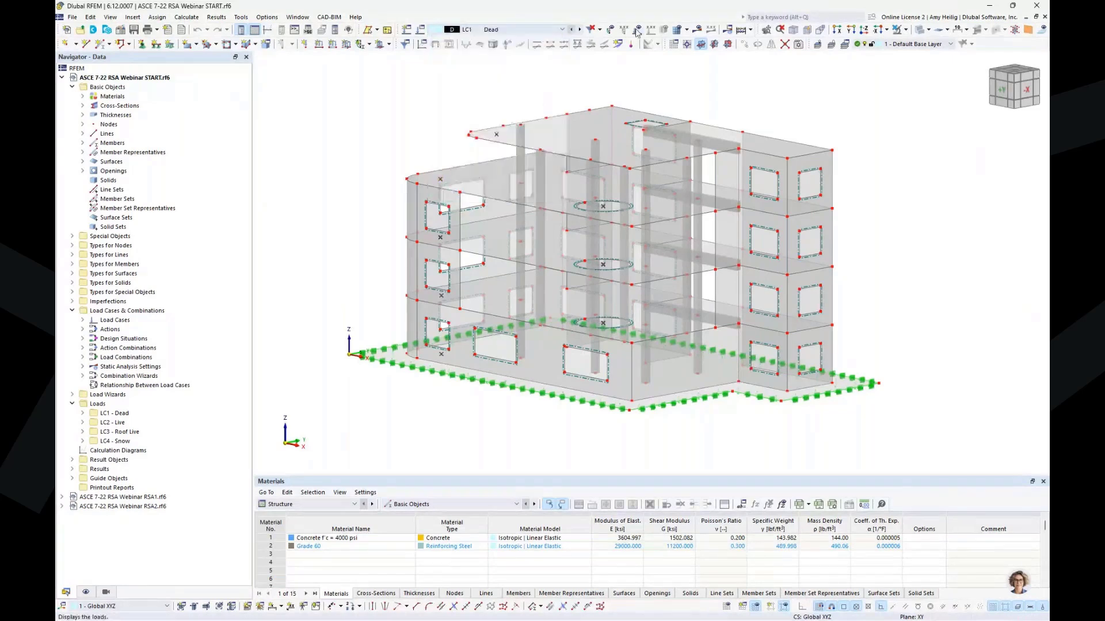
left_click(637, 31)
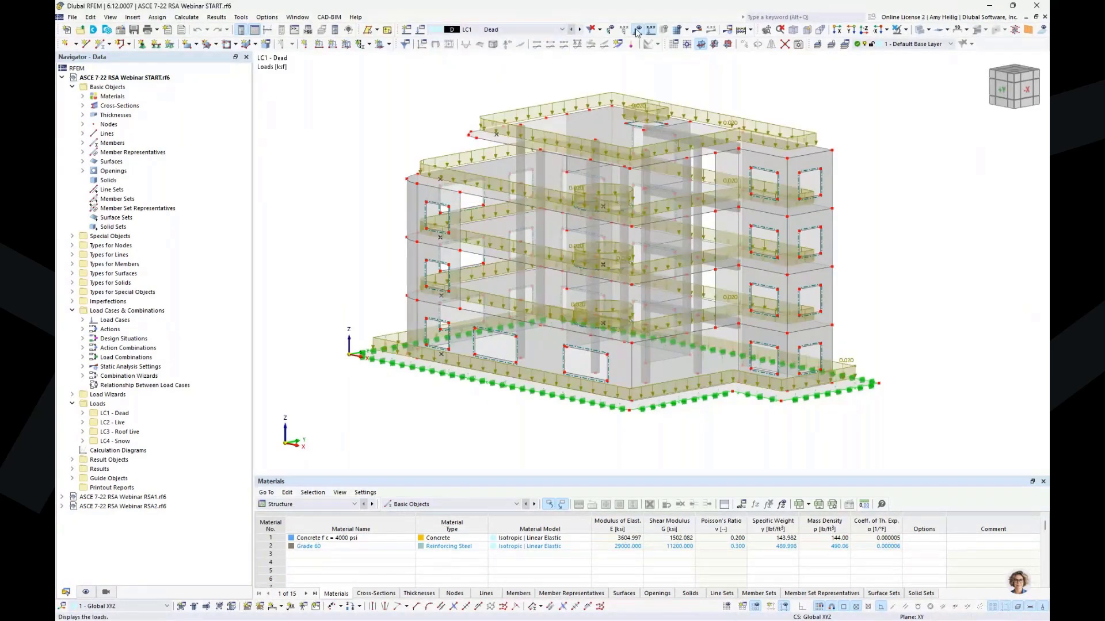
Advance through load cases LC2 Live and LC3 Roof Live to view their surface loads.
middle_click_drag(797, 101, 790, 138)
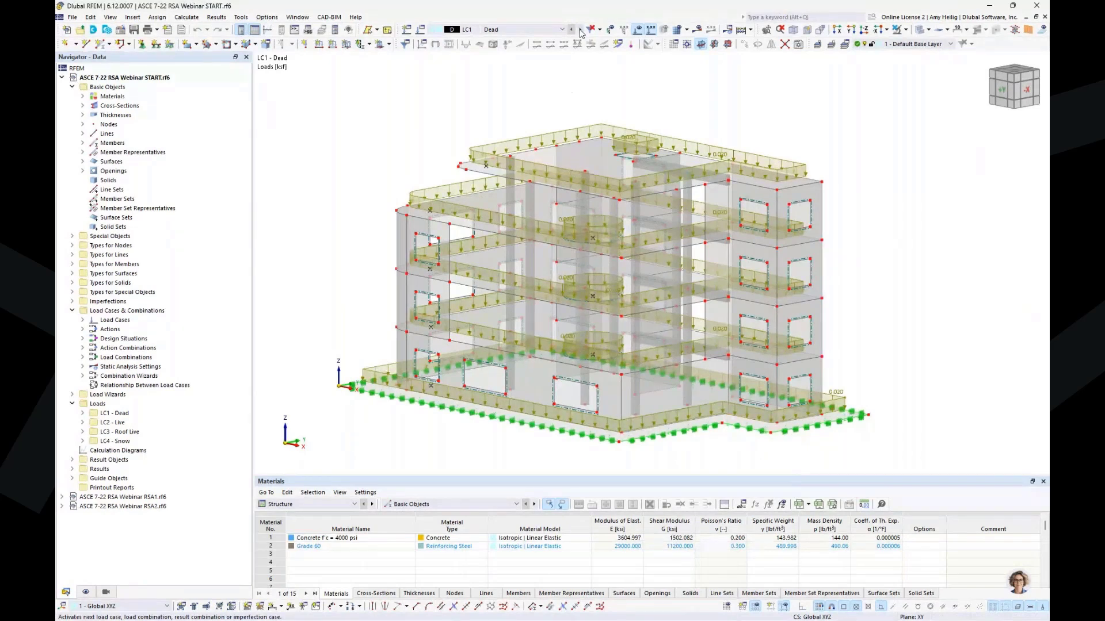
left_click(579, 30)
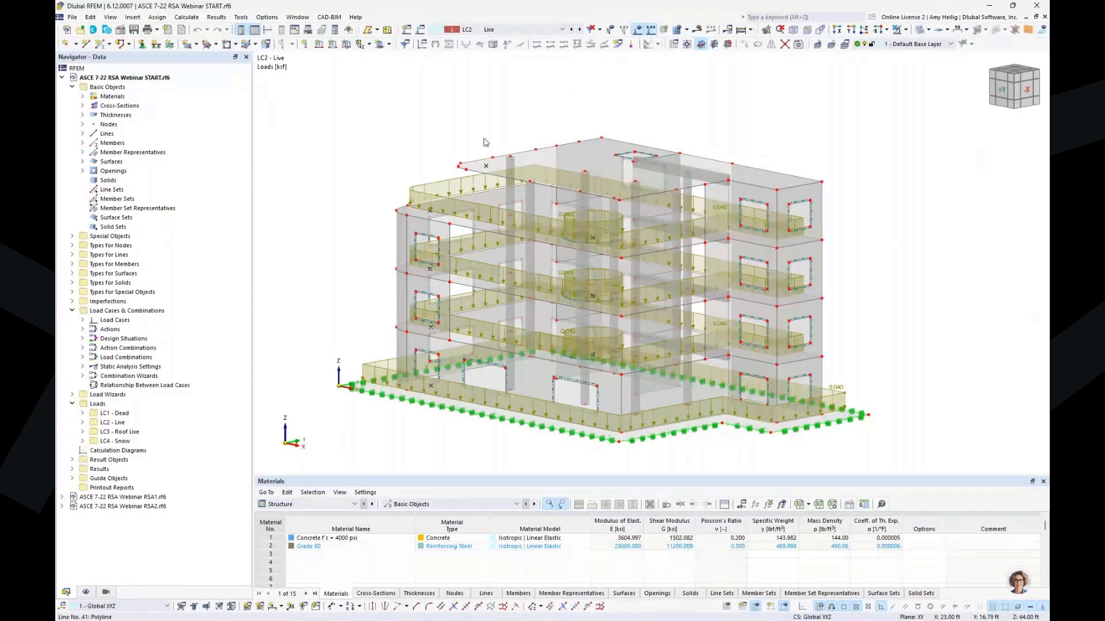
left_click(579, 29)
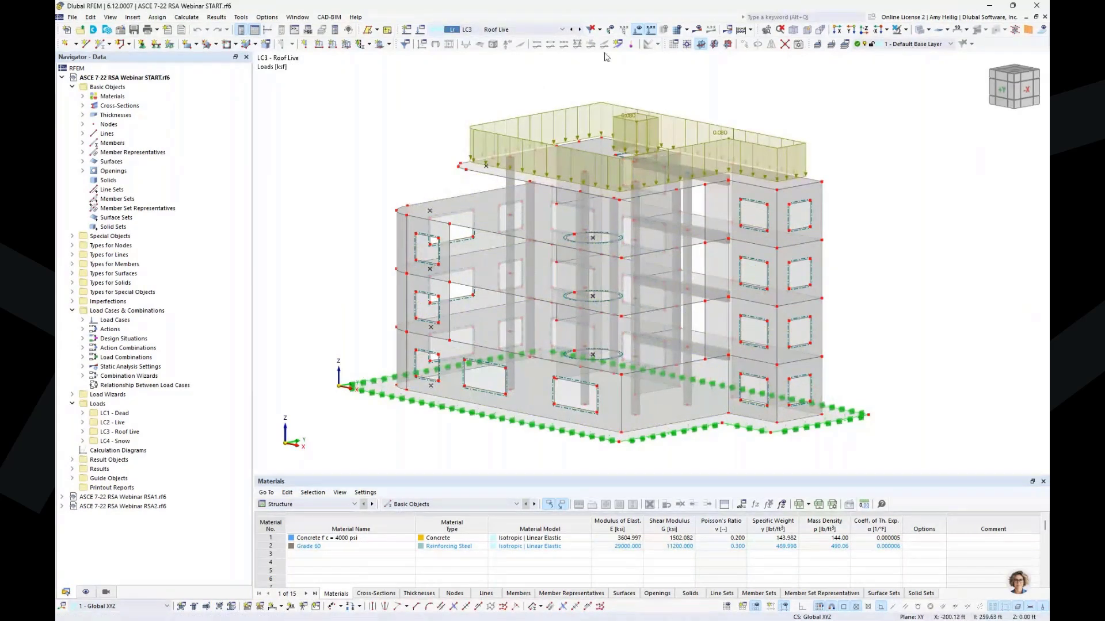
Display the LC4 Snow loads and review Structure Modification 1 assigned to LC1 Dead, including its member stiffness modifications, without changing it.
left_click(580, 30)
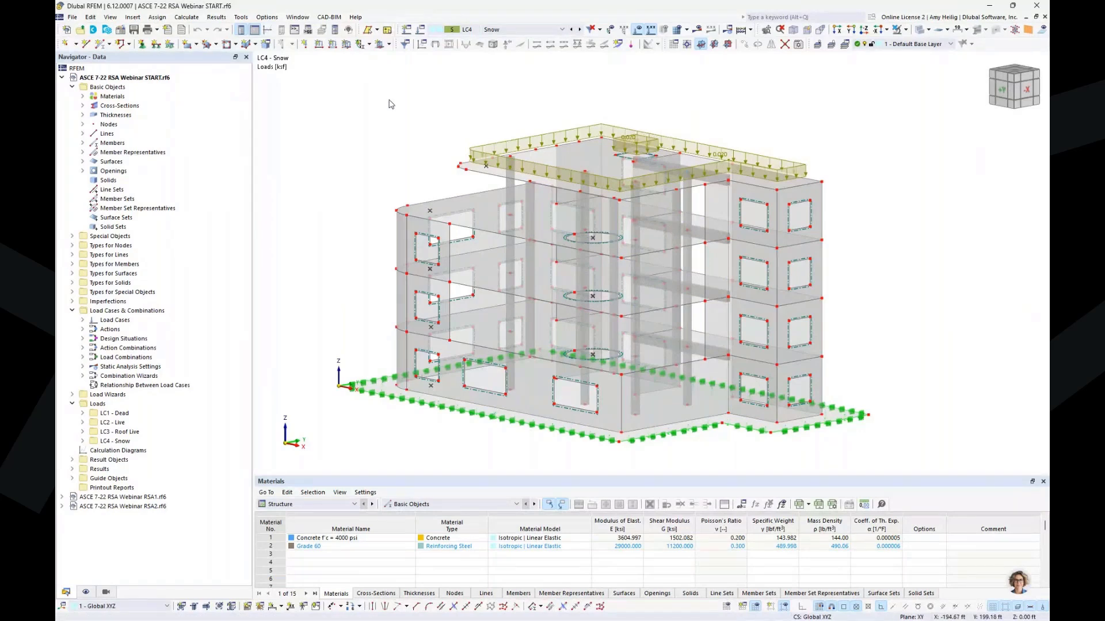
left_click(421, 31)
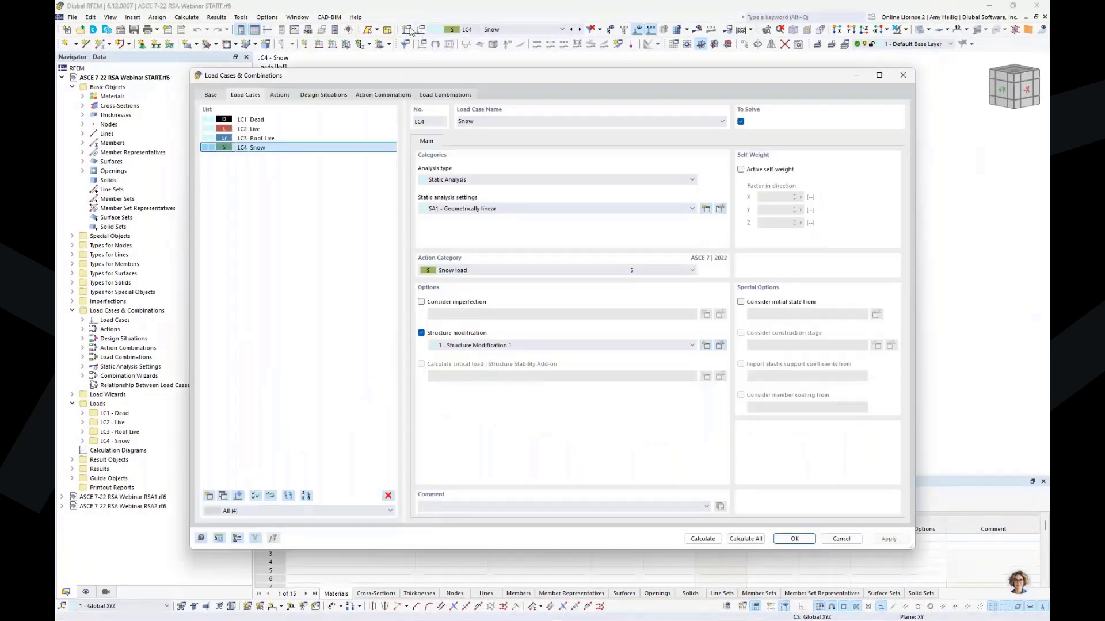
left_click(265, 122)
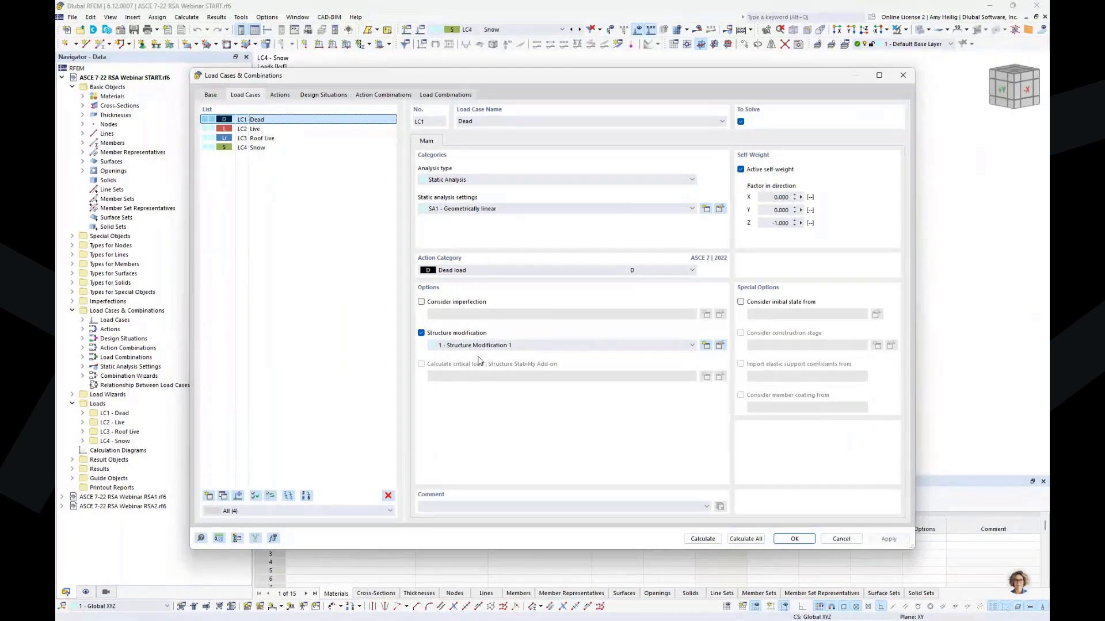
left_click(720, 346)
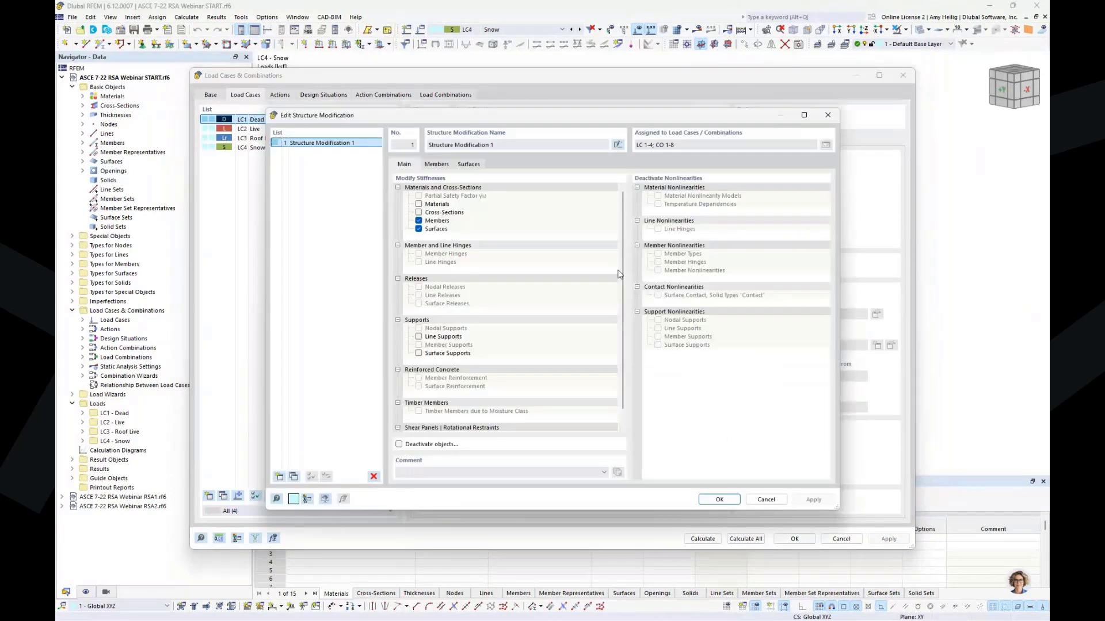
left_click(436, 164)
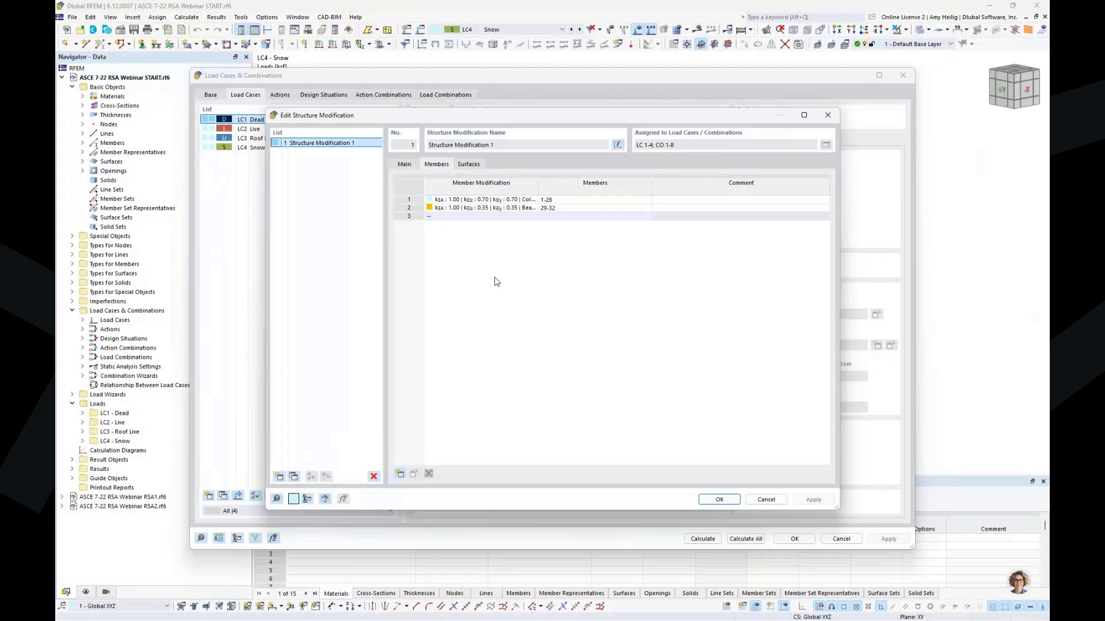
left_click(406, 165)
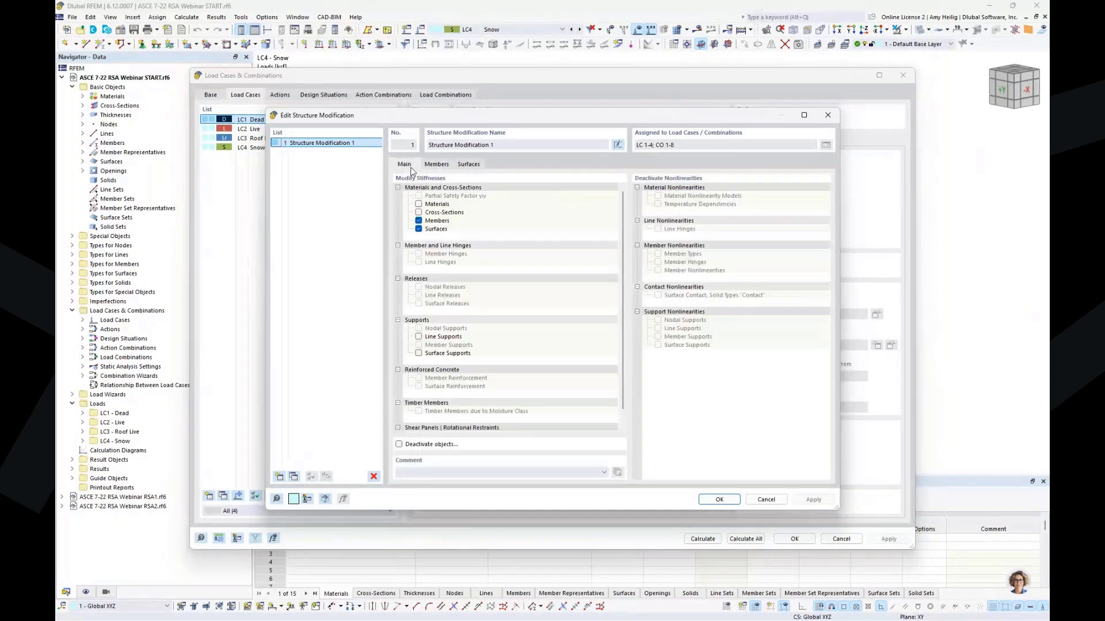
left_click(766, 500)
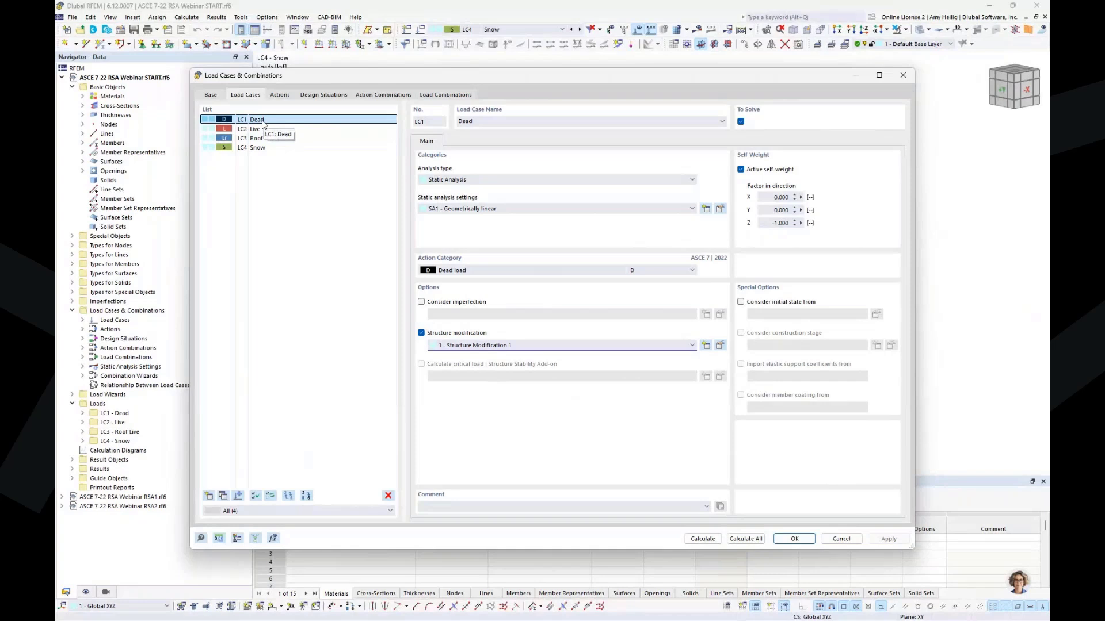
Copy load case LC1 Dead and name the copy "Vertical Seismic [0.2*Sds*D]".
left_click(223, 497)
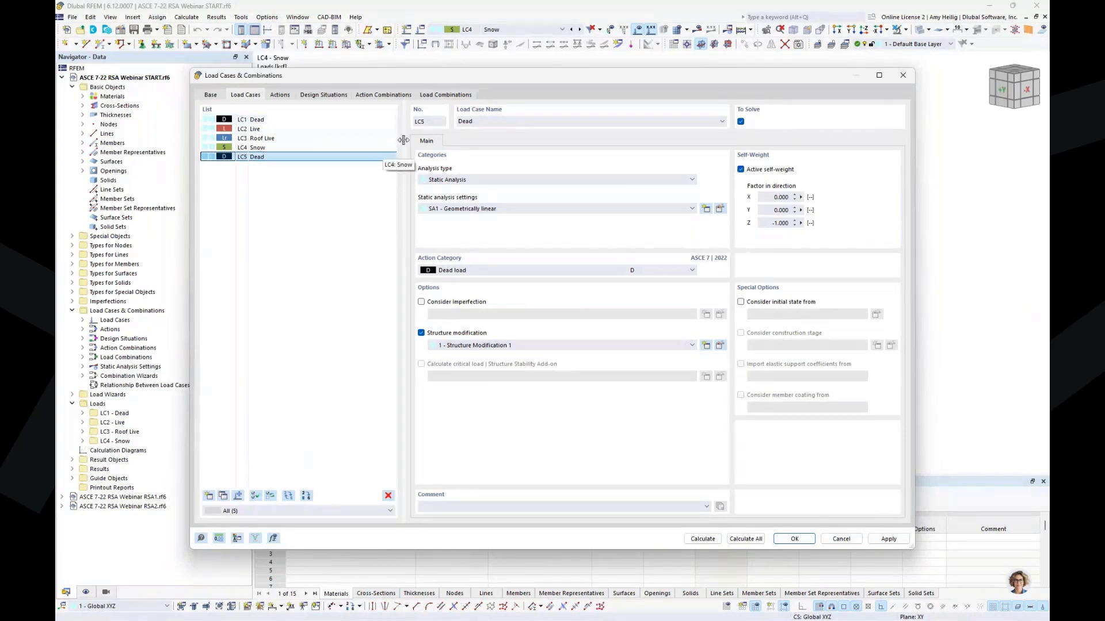
double_click(458, 122)
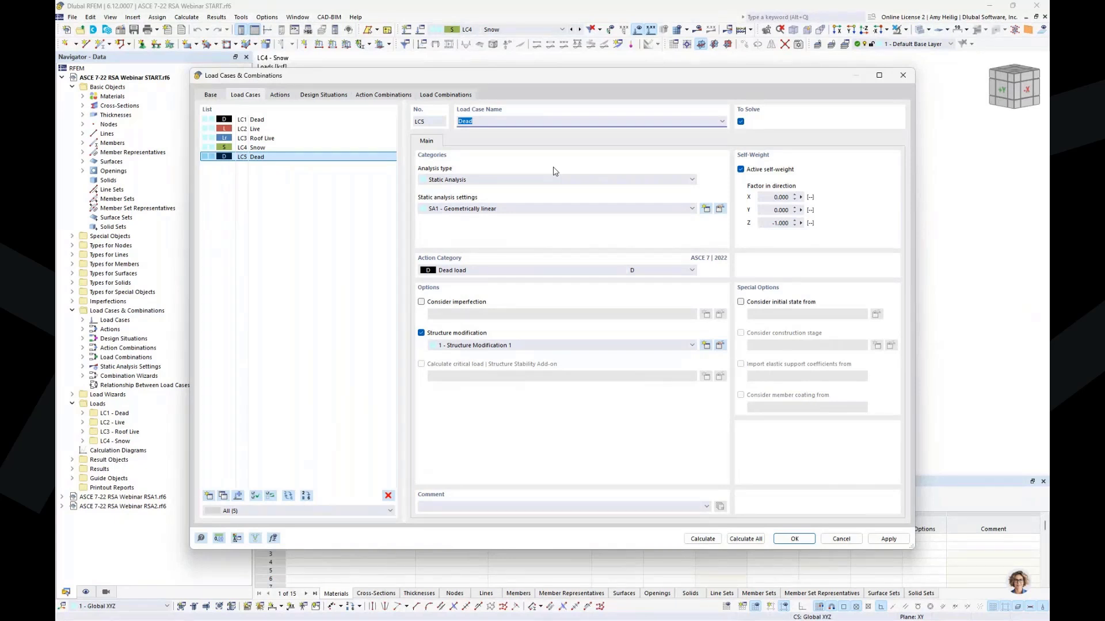
type("Vertical Seismic [")
type("0.2")
type("*Sds*D]")
Assign the Vertical Seismic load case the action category Earthquake load, vertical, and a self-weight factor of -0.144 in Z.
left_click(464, 270)
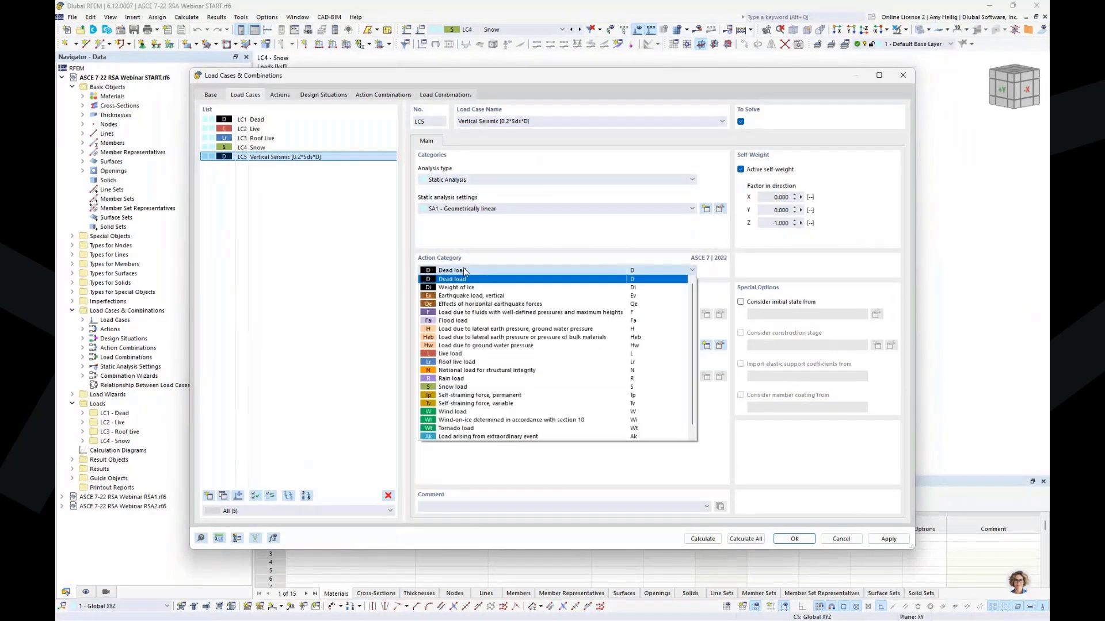
left_click(471, 296)
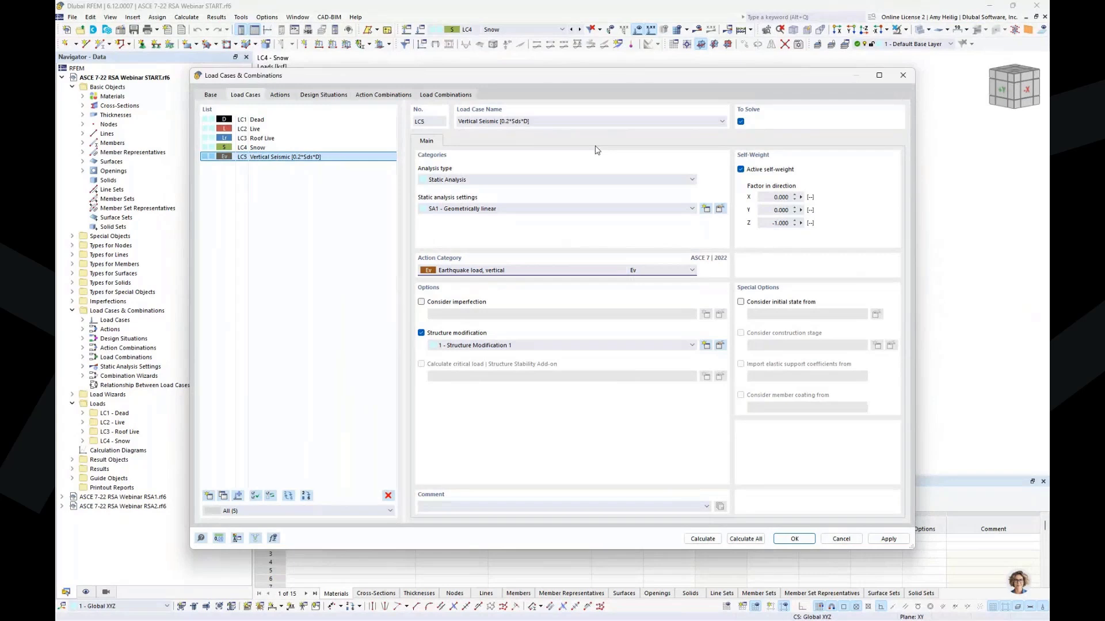
left_click(765, 221)
type("-0.144")
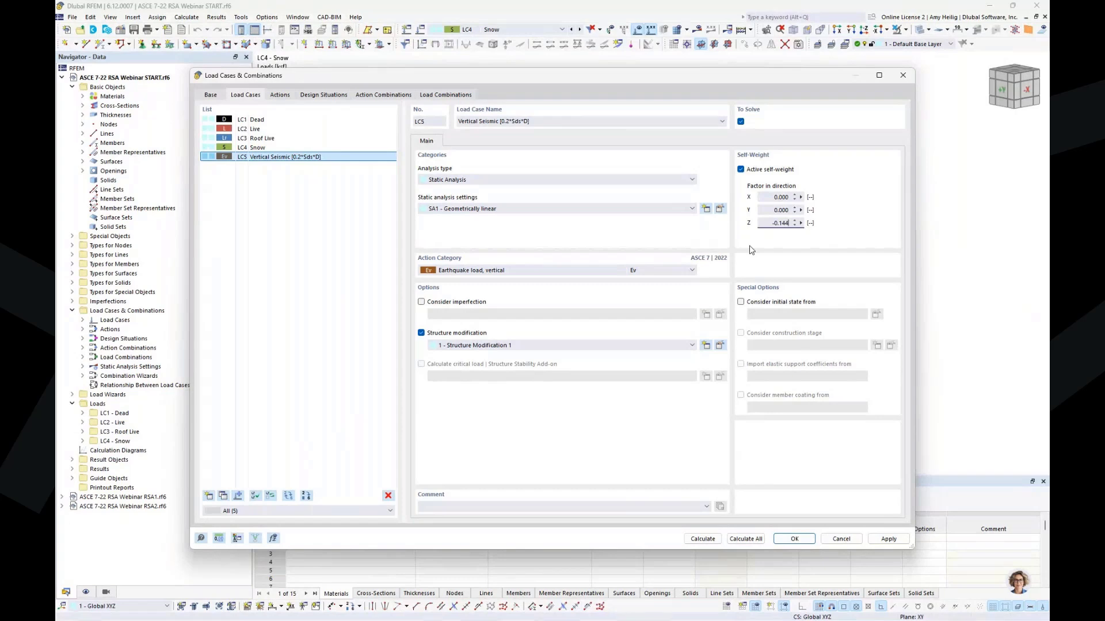
left_click(794, 540)
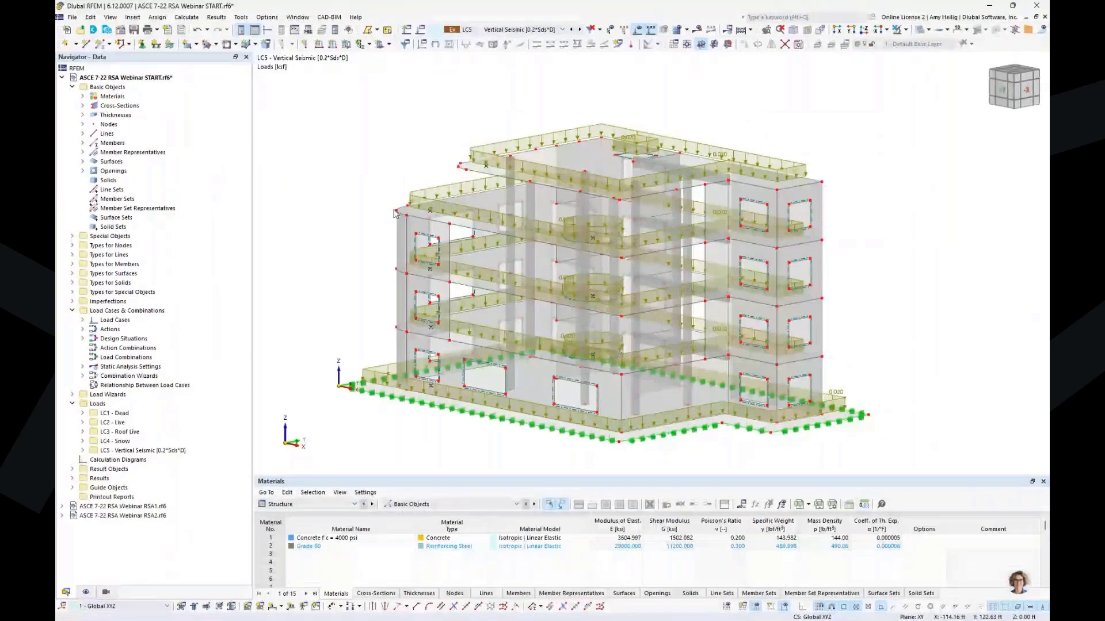
Change the magnitude of the copied uniform surface load on surfaces 1-5 in the Vertical Seismic load case to -0.003 ksf.
left_click_drag(360, 106, 921, 454)
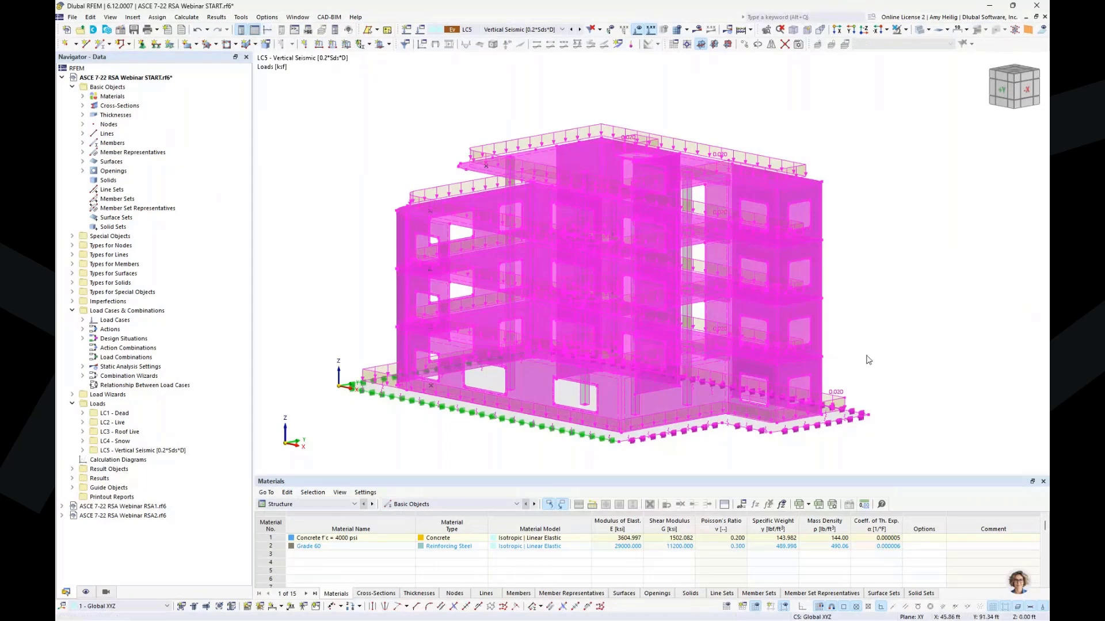
double_click(841, 393)
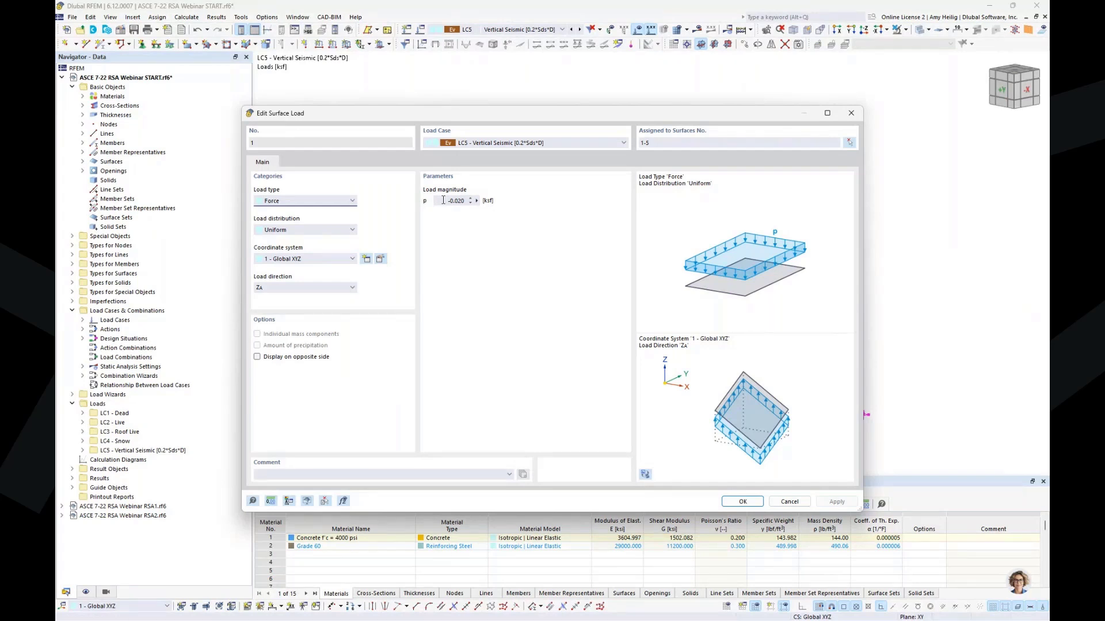
left_click(443, 200)
double_click(455, 201)
type("-0.003")
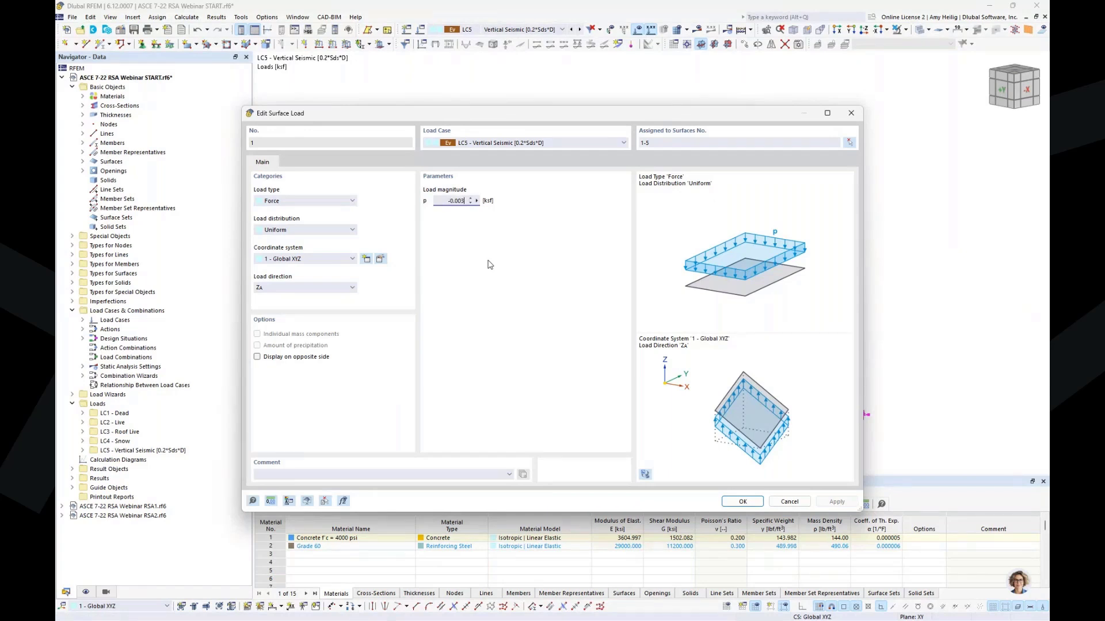
left_click(743, 502)
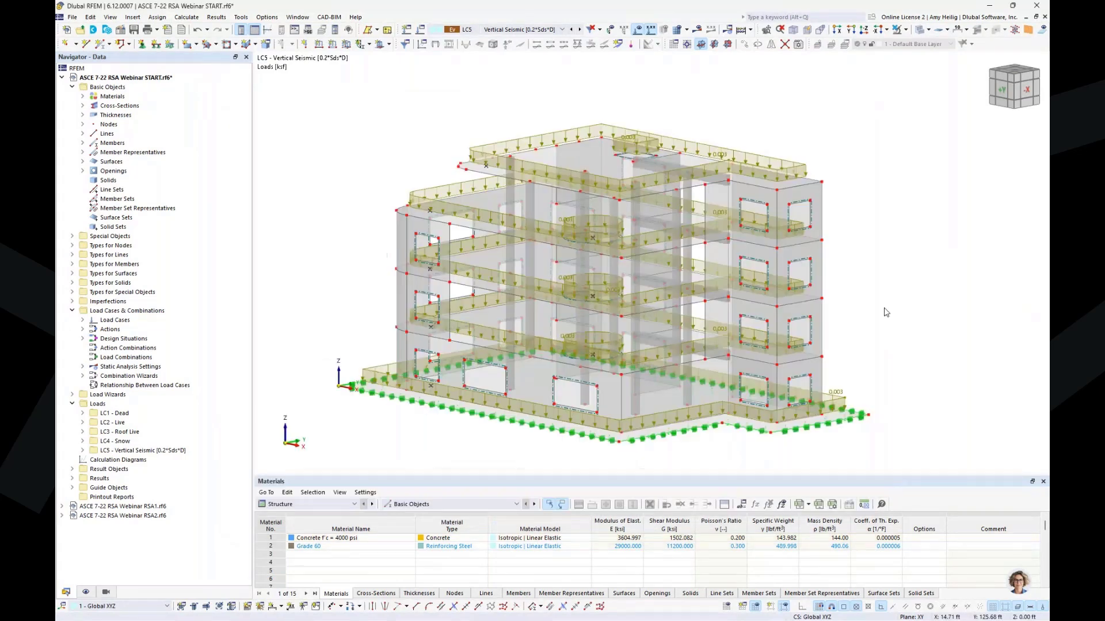
Activate the Modal Analysis and Response Spectrum Analysis add-ons in the model's base data.
middle_click_drag(547, 167, 532, 154)
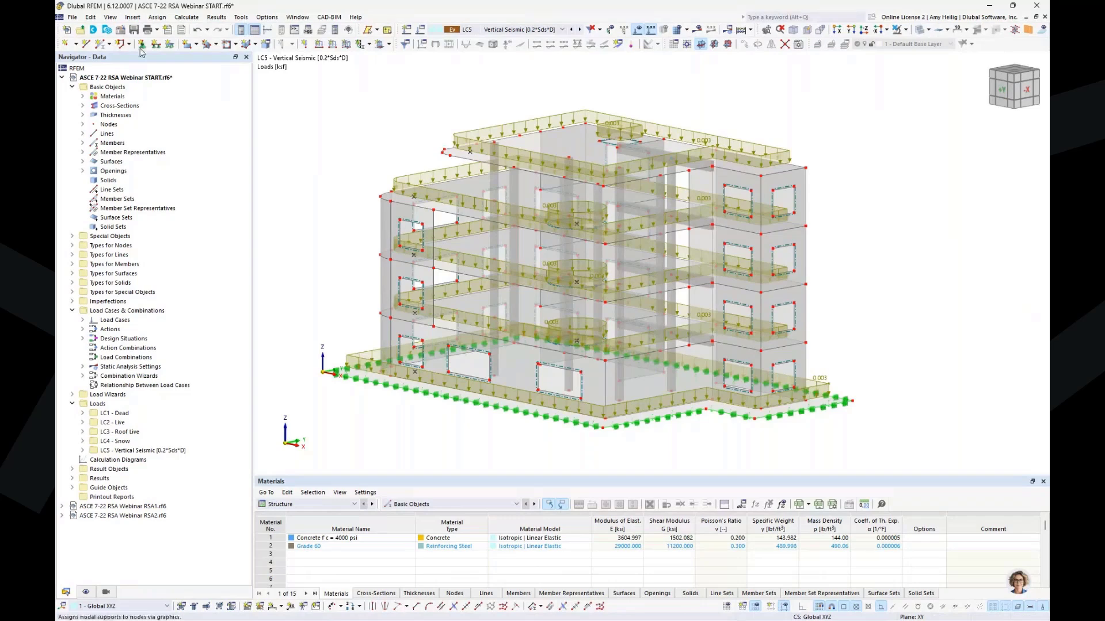
left_click(121, 32)
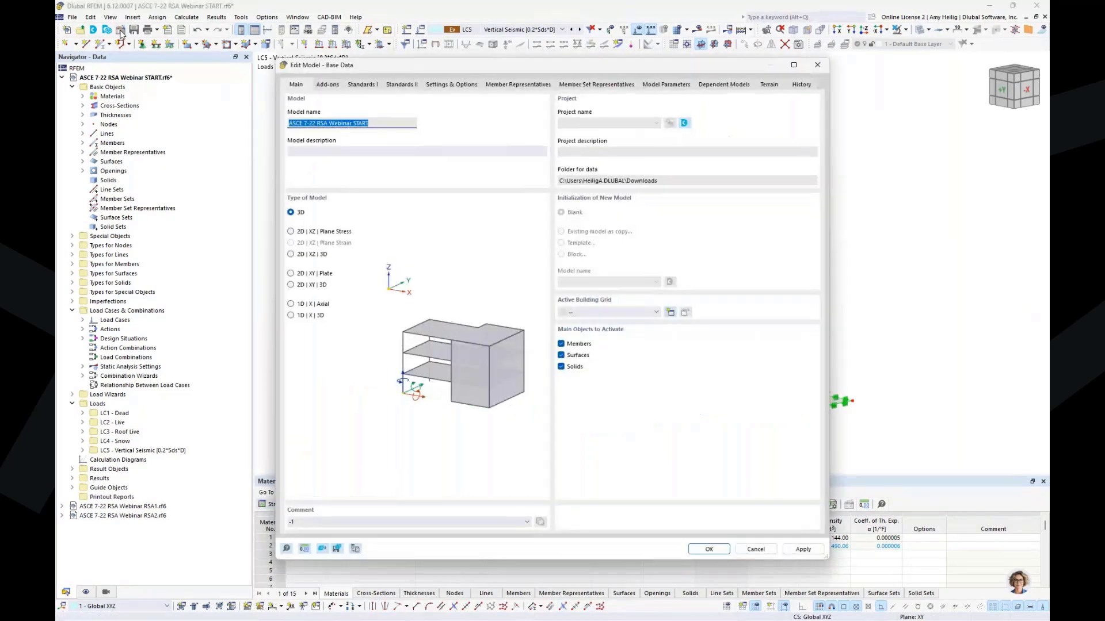
left_click(328, 84)
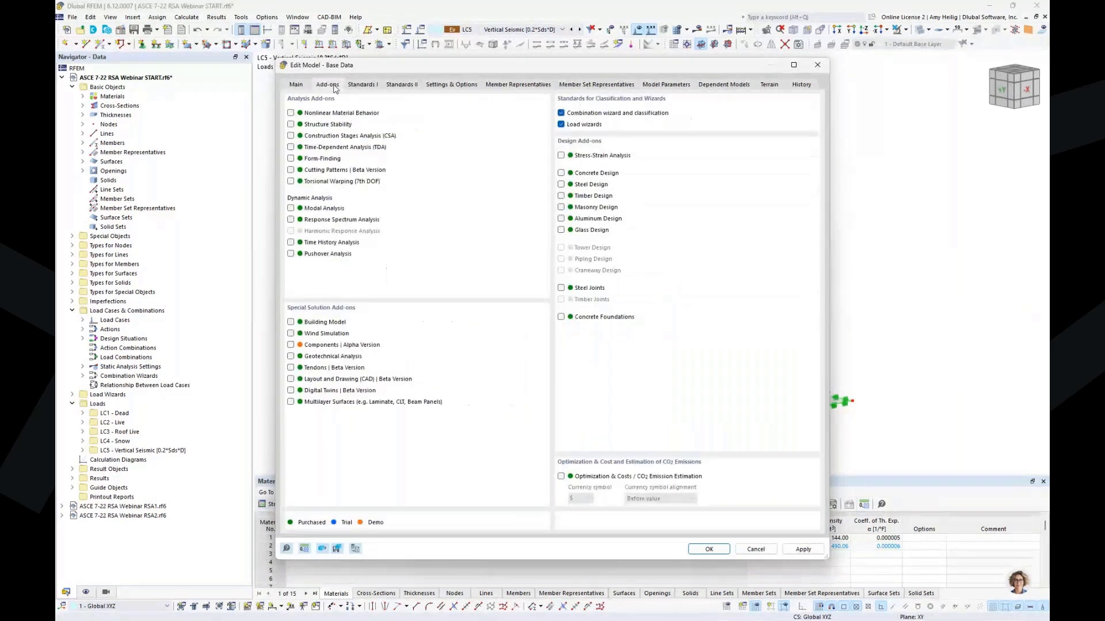
left_click(291, 209)
left_click(291, 219)
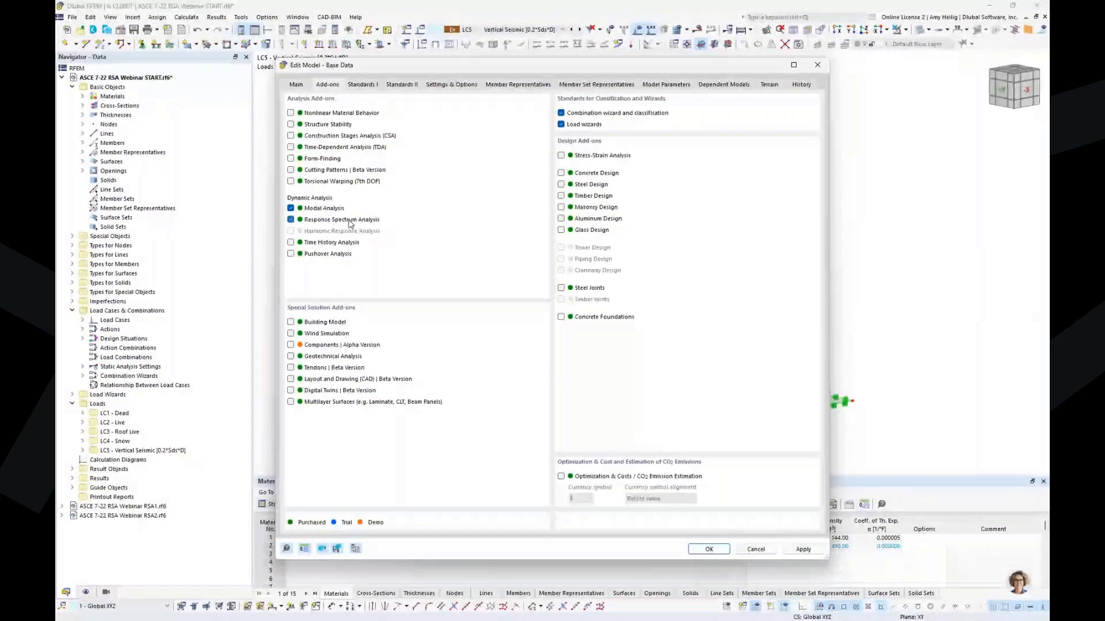
left_click(717, 549)
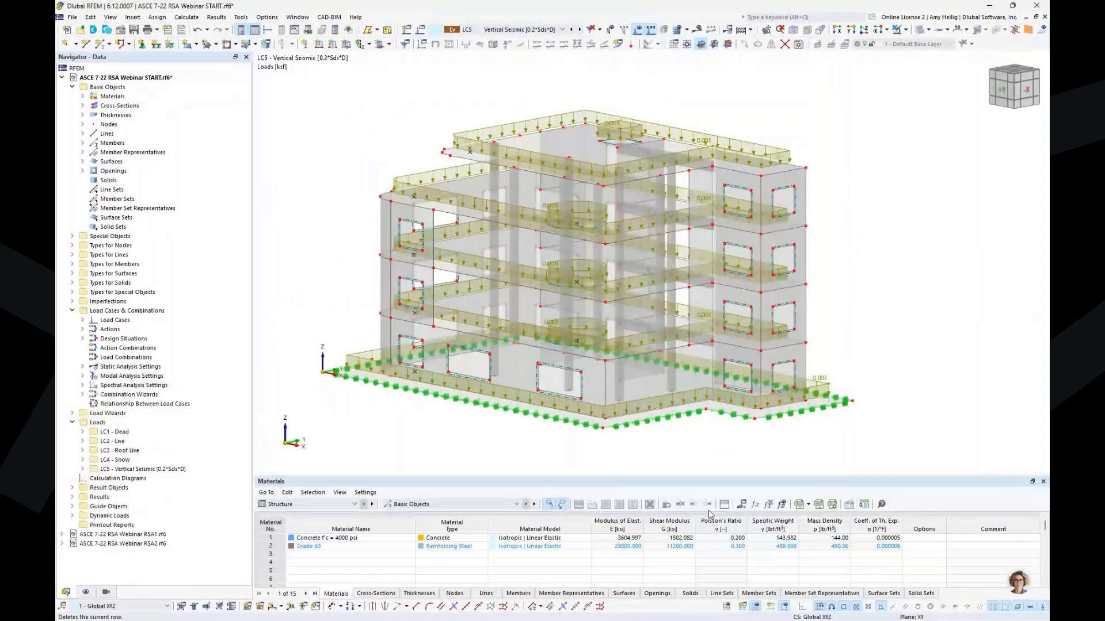
Create a load case named "Modal" with analysis type Modal Analysis and open its modal analysis settings for editing.
left_click(422, 31)
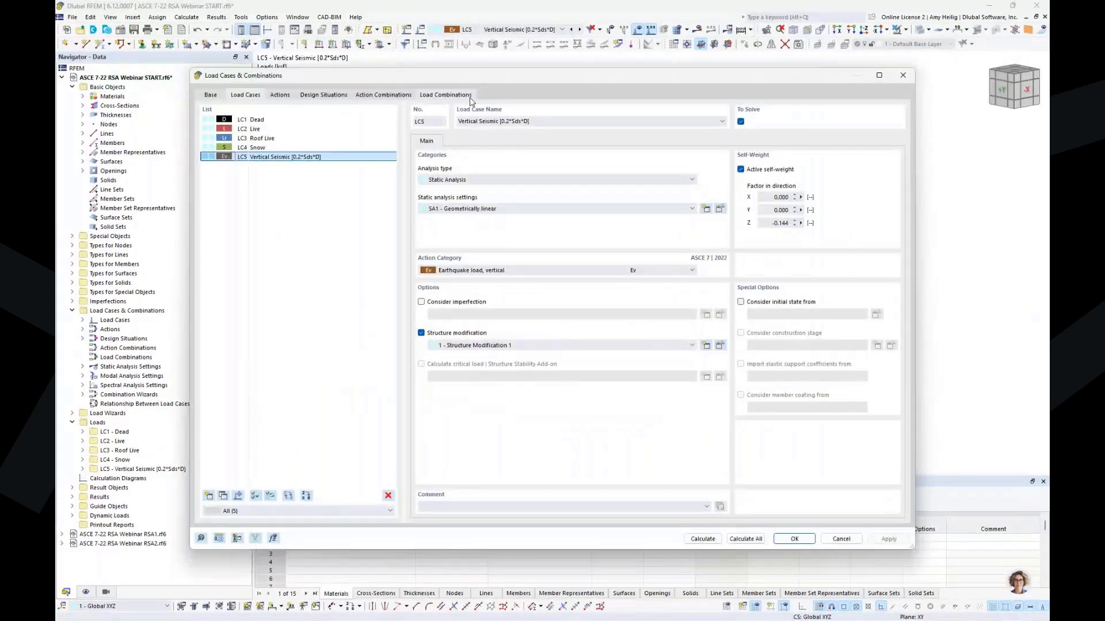
left_click(208, 495)
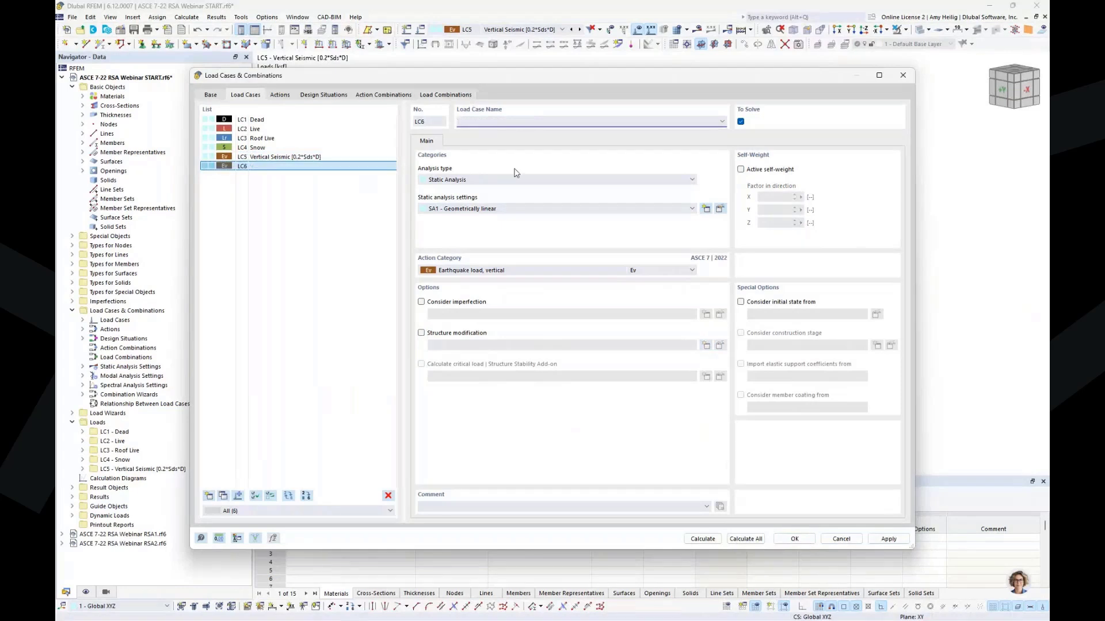
type("Modal")
left_click(464, 180)
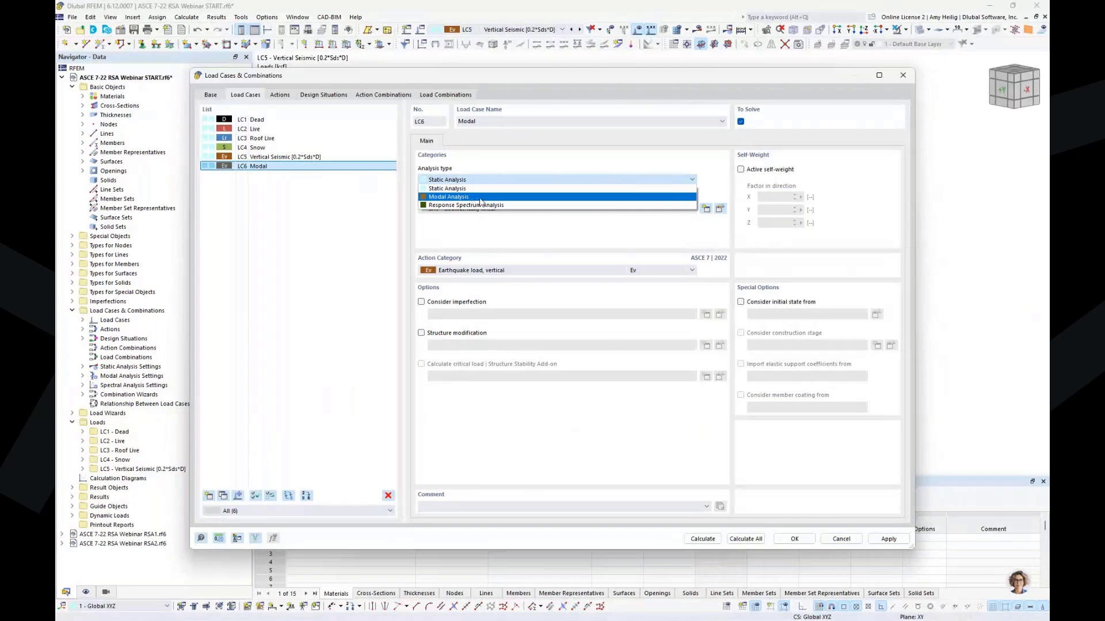
left_click(480, 199)
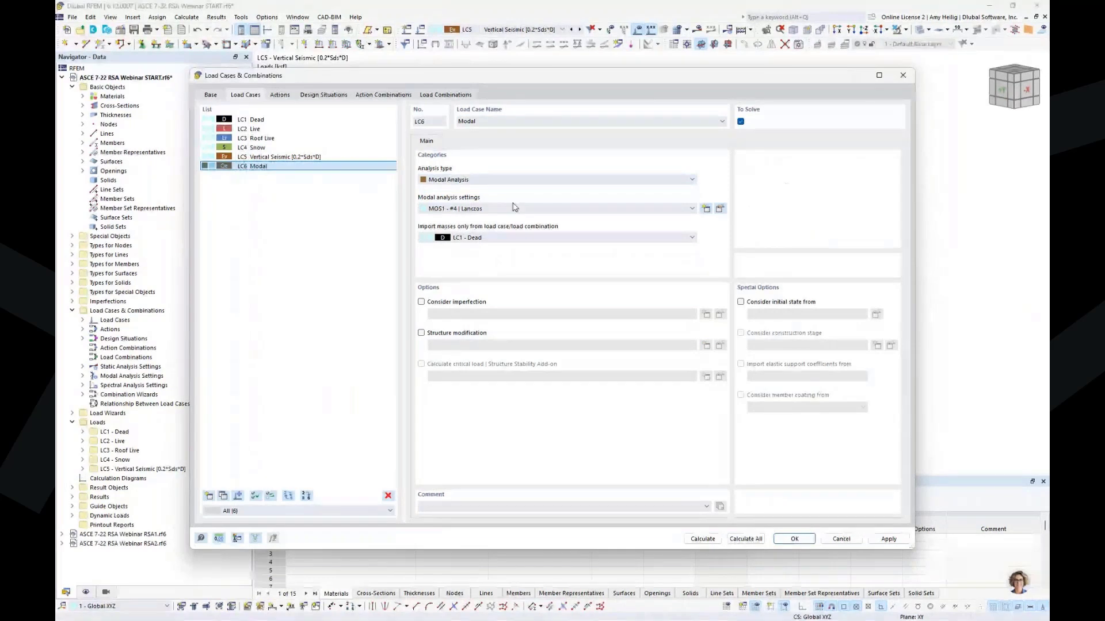
left_click(720, 210)
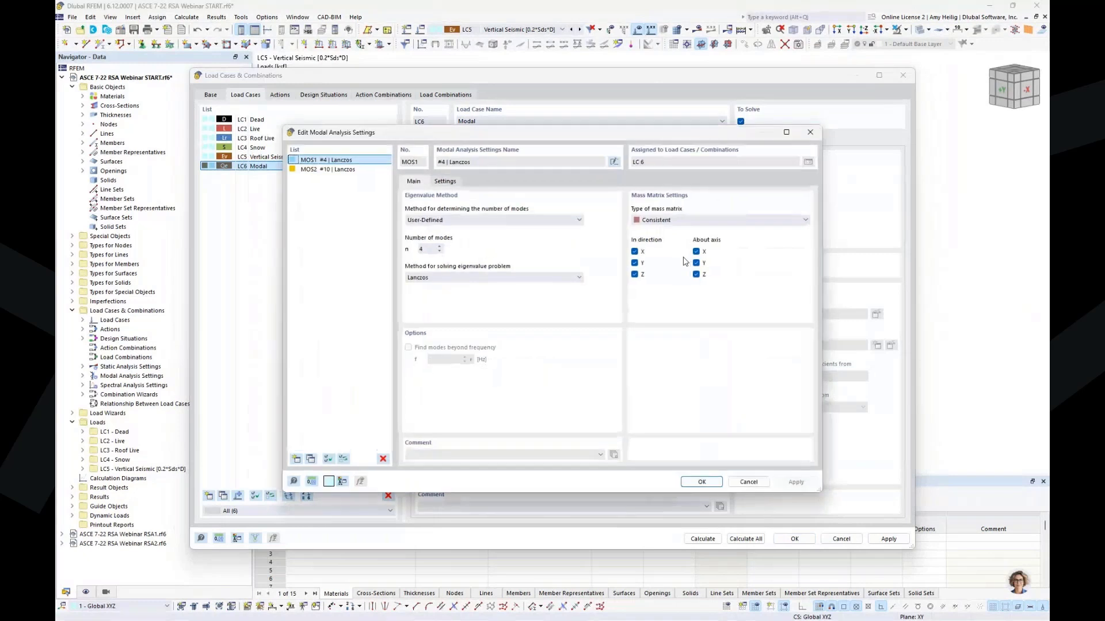
Try determining the number of modes automatically to reach effective modal mass factors, and return the method to User-Defined.
left_click(490, 221)
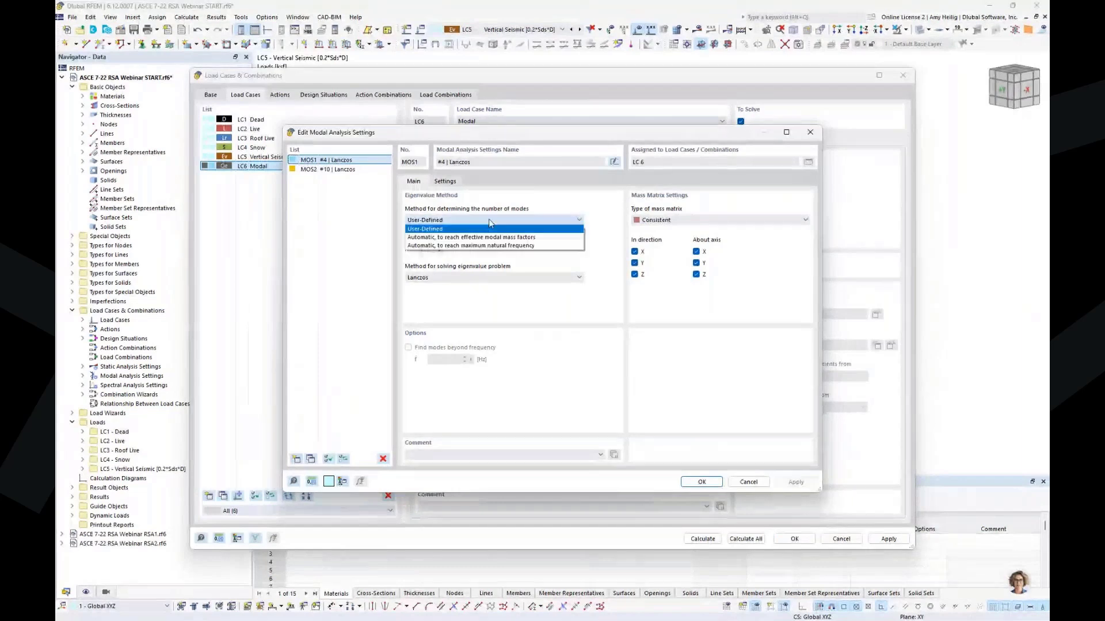
left_click(456, 237)
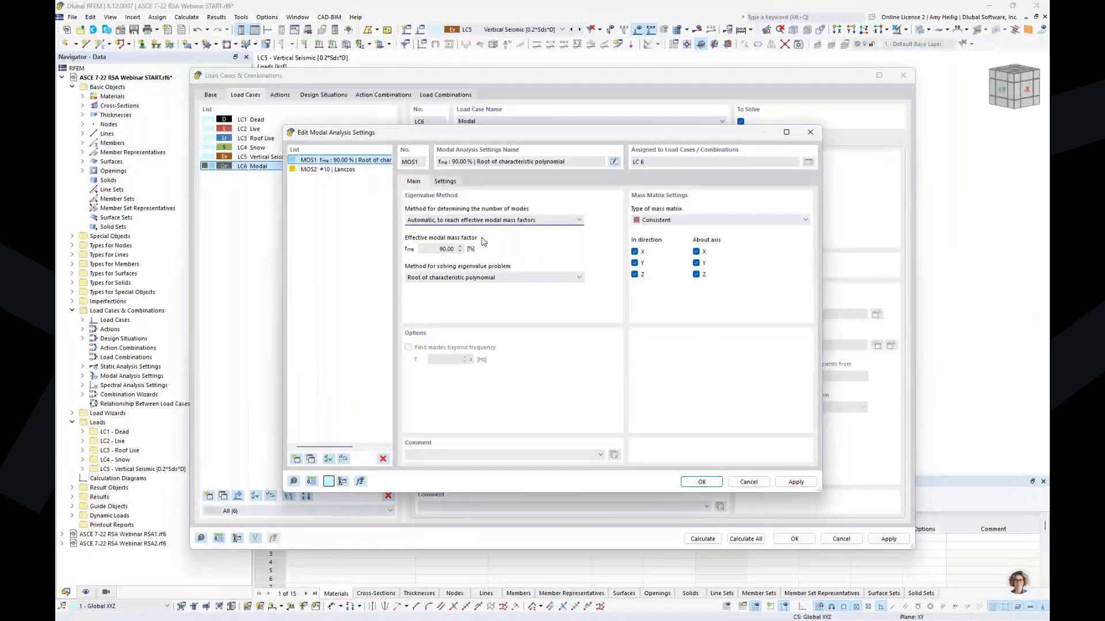
left_click(493, 222)
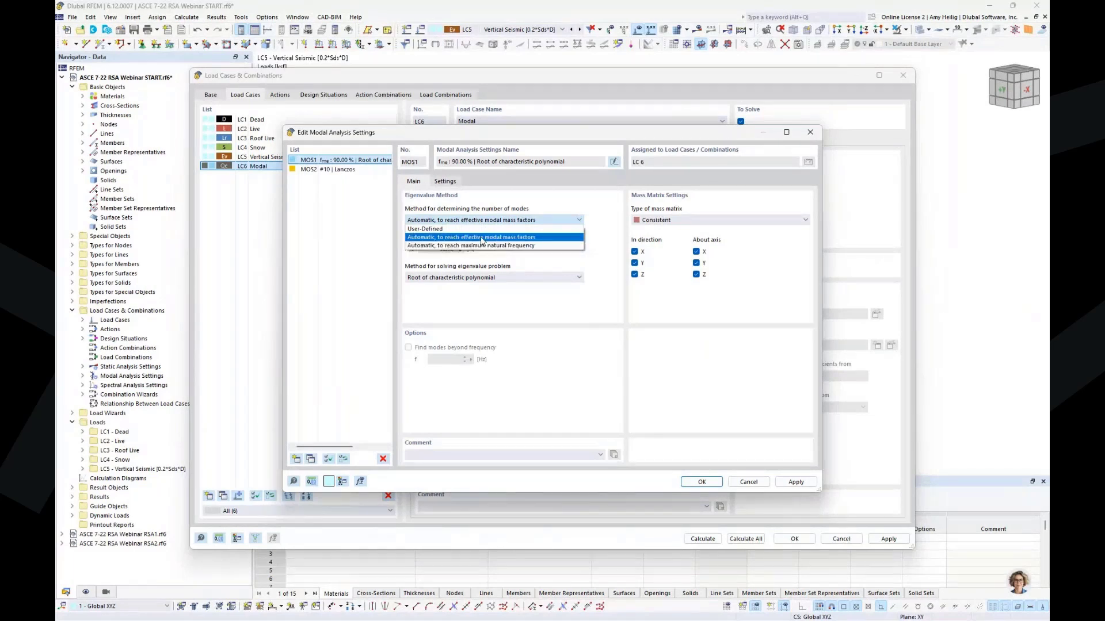
left_click(438, 229)
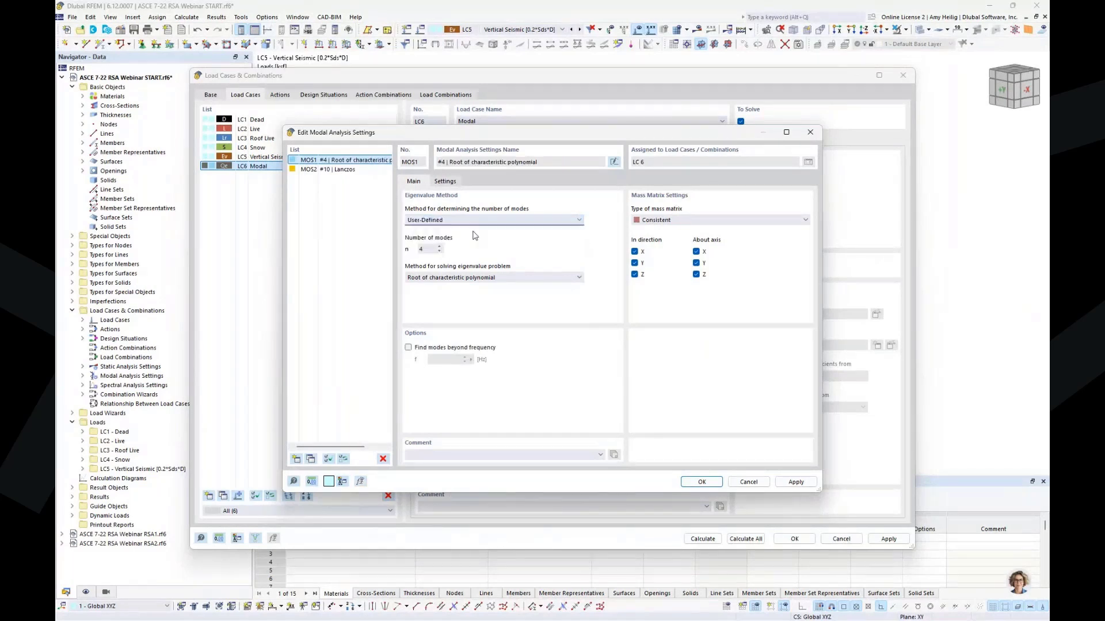
Set the number of modes to 10 and the eigenvalue solution method to Lanczos in the modal analysis settings.
double_click(422, 248)
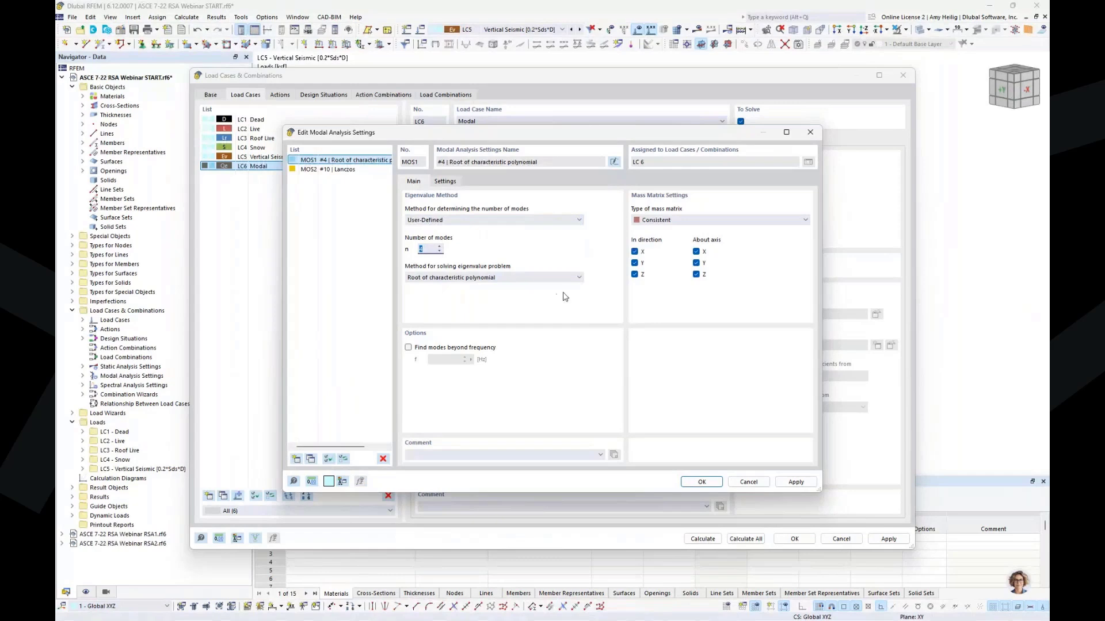
type("10")
left_click(536, 278)
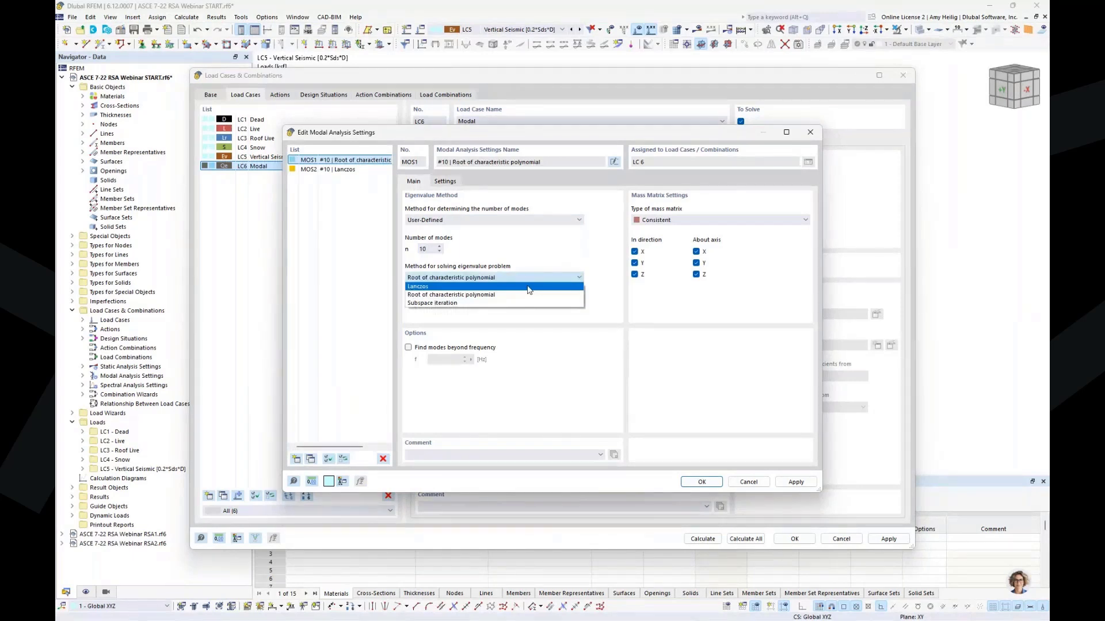
left_click(529, 287)
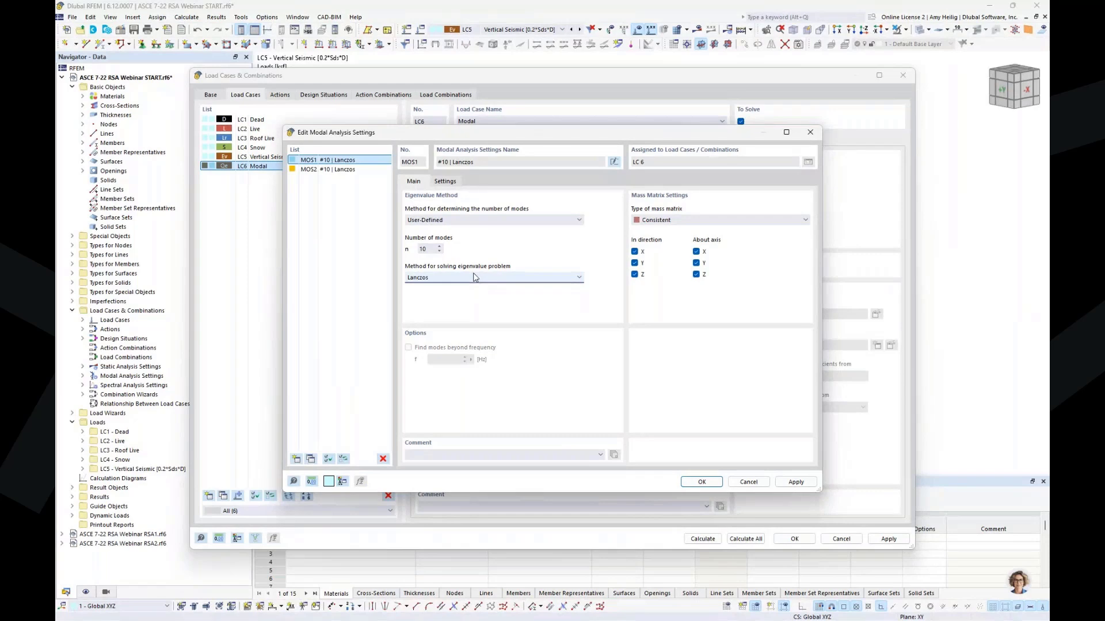
Review the available mode-number methods, eigenvalue solution methods and mass matrix types in the modal analysis settings.
left_click(506, 224)
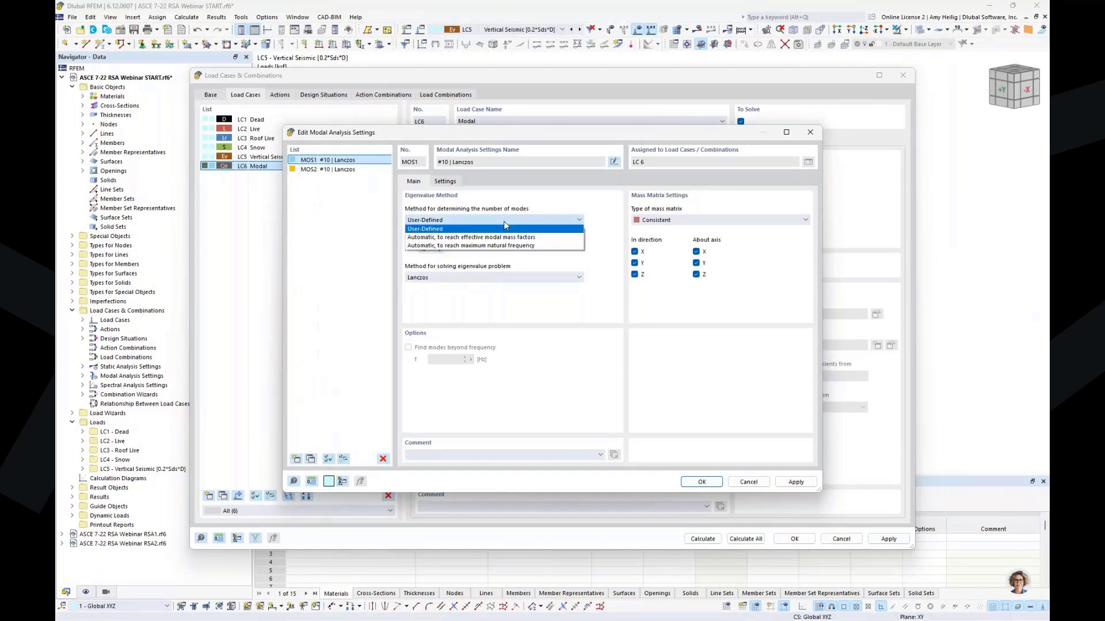
left_click(504, 222)
left_click(534, 277)
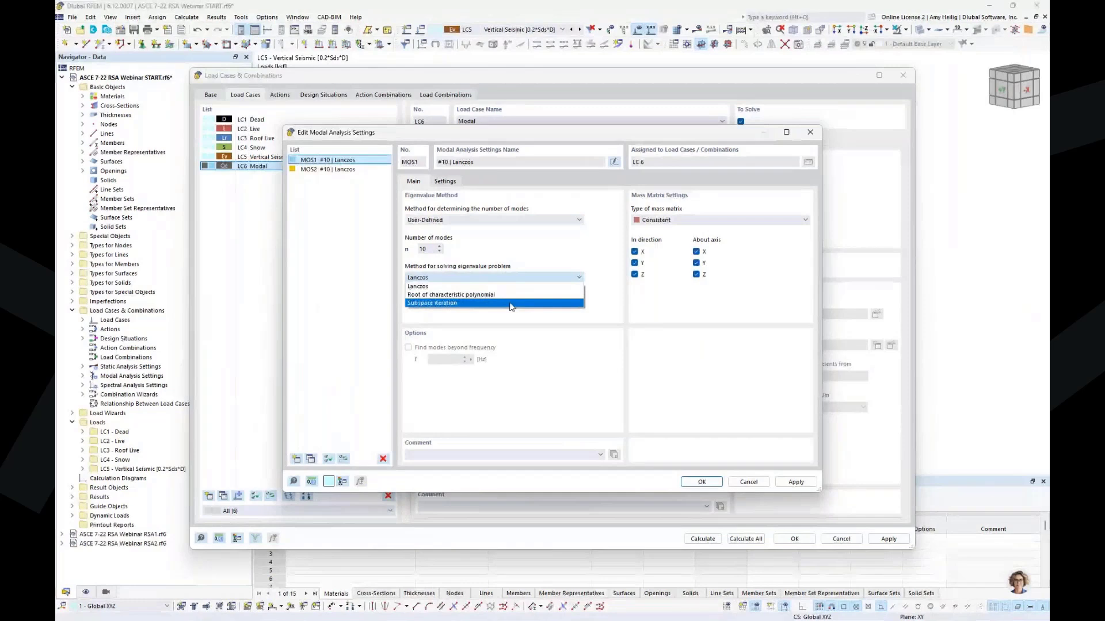
left_click(542, 346)
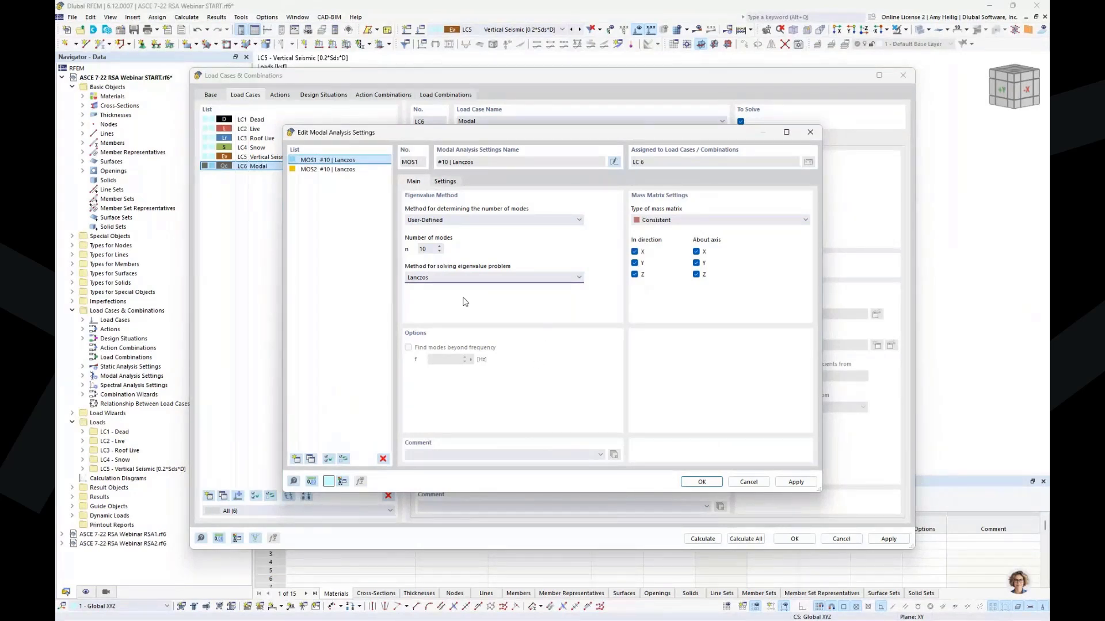
left_click(686, 223)
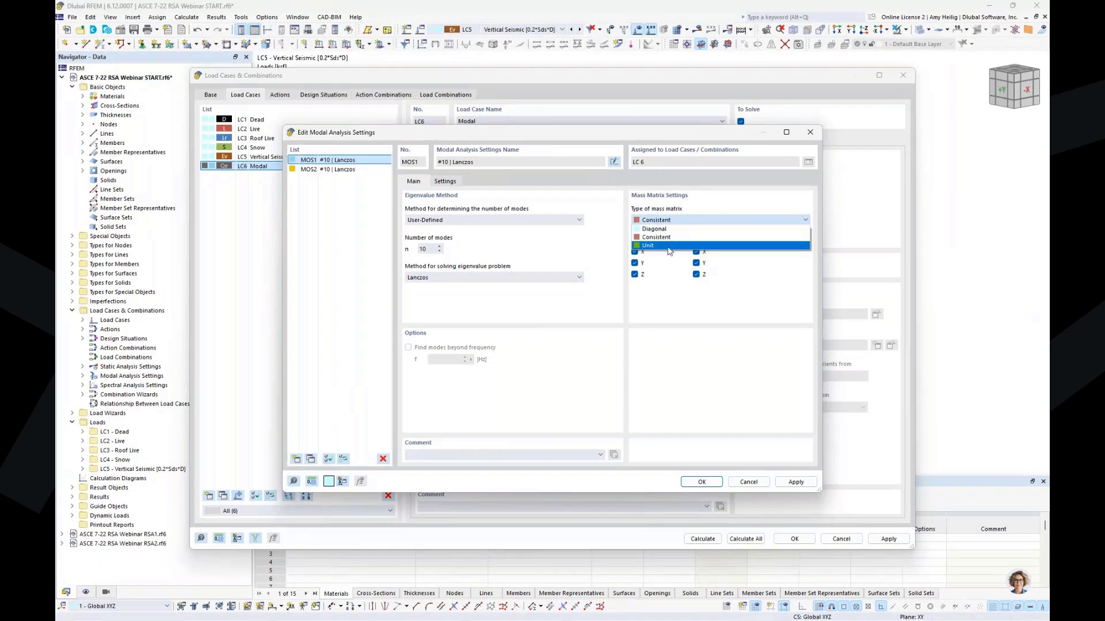
left_click(678, 316)
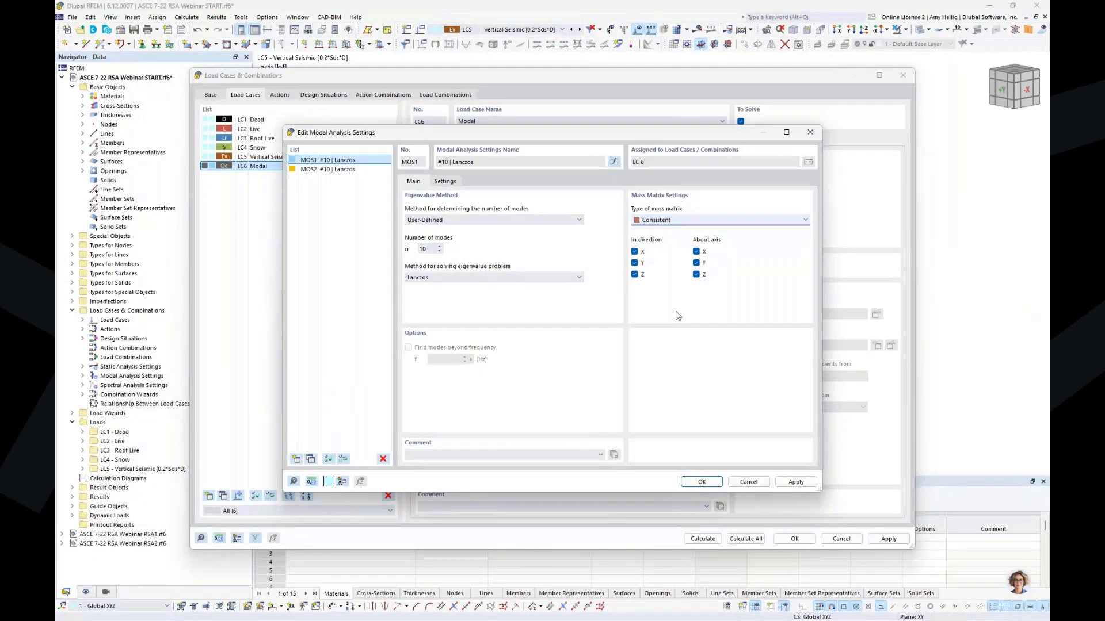
Exclude the masses in direction Z and about axis Y from the mass matrix, check the mass conversion settings and accept.
left_click(634, 276)
left_click(697, 263)
left_click(448, 182)
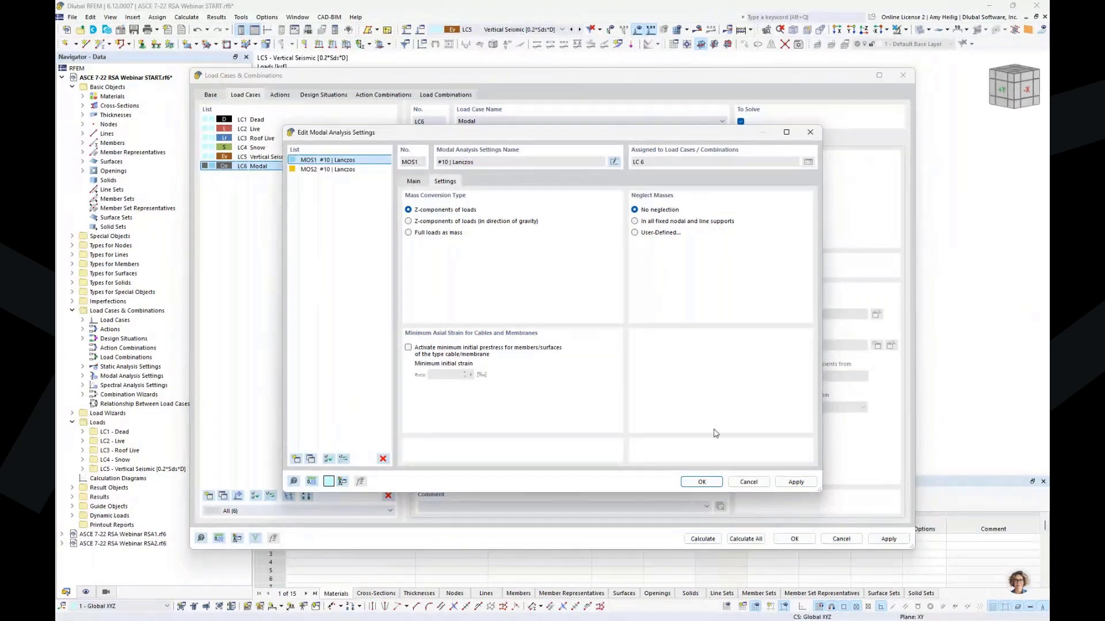
left_click(702, 482)
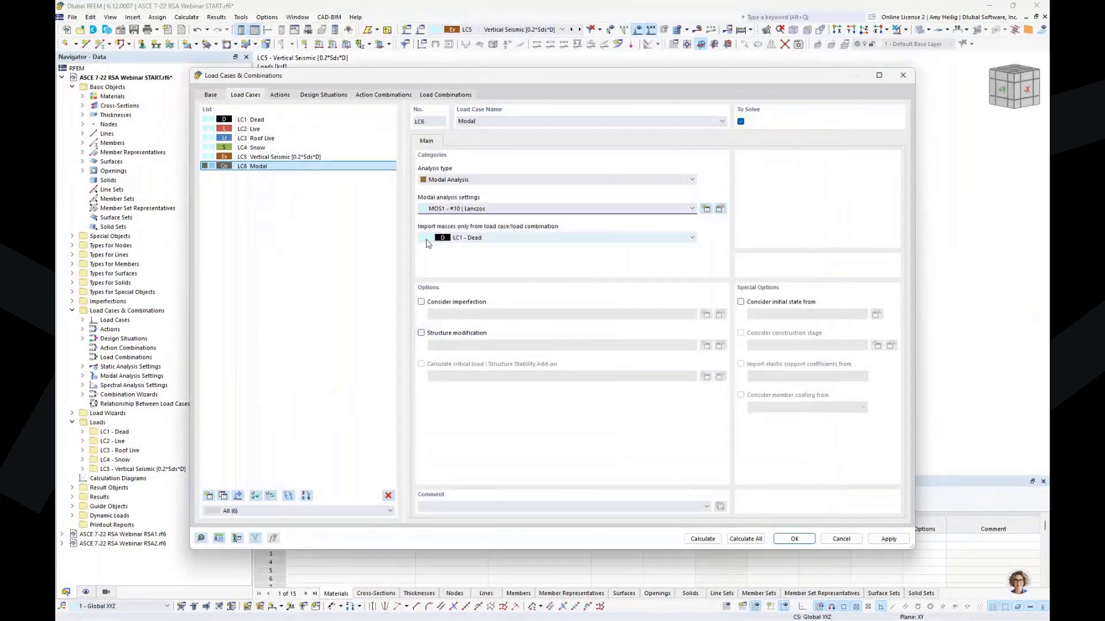
Add a design situation of type Effective Seismic Weight and assign combination wizard 3 with second-order load combinations to it.
left_click(532, 242)
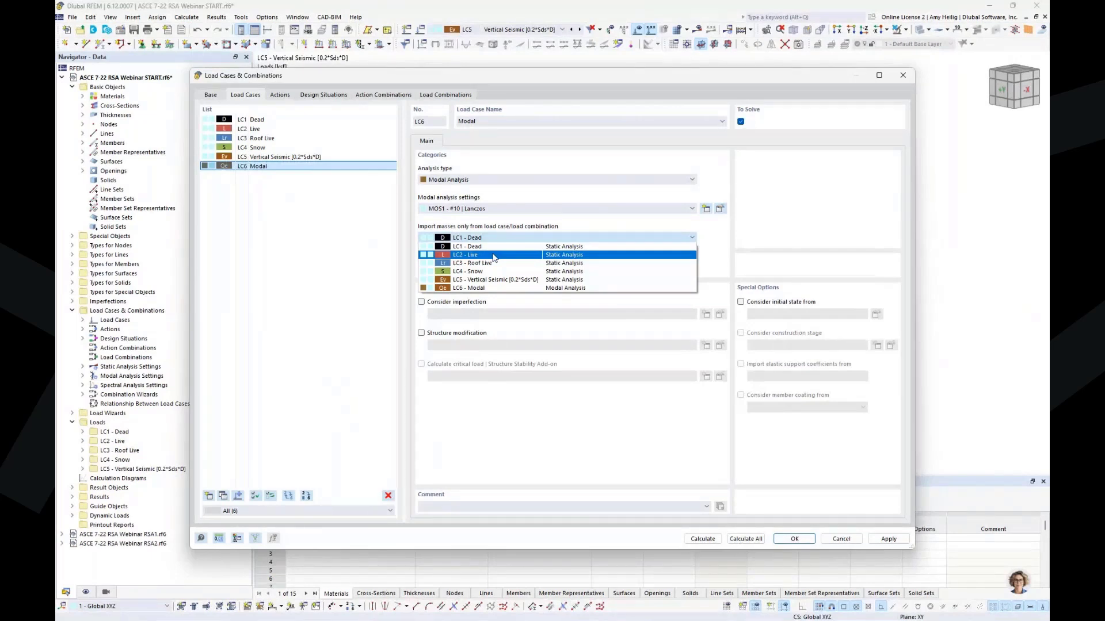
left_click(537, 227)
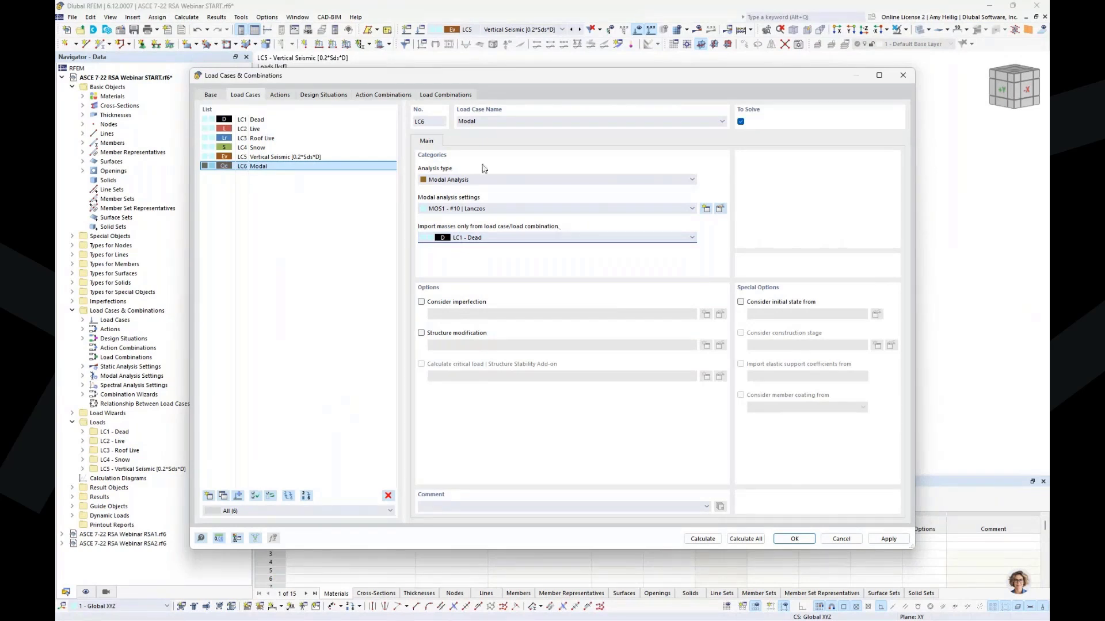
left_click(339, 96)
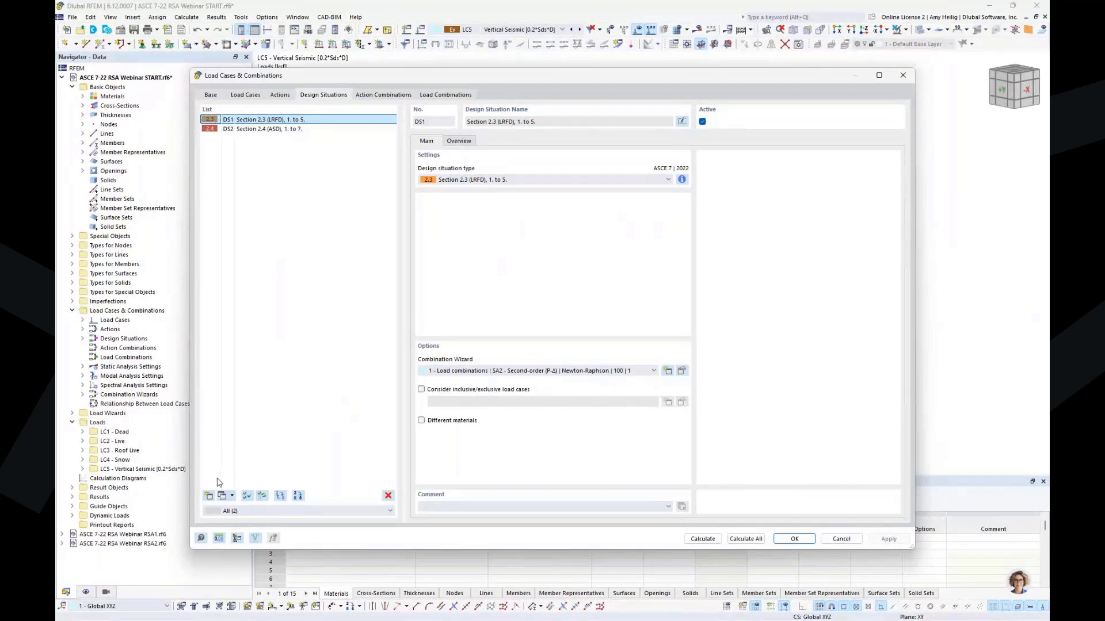
left_click(209, 496)
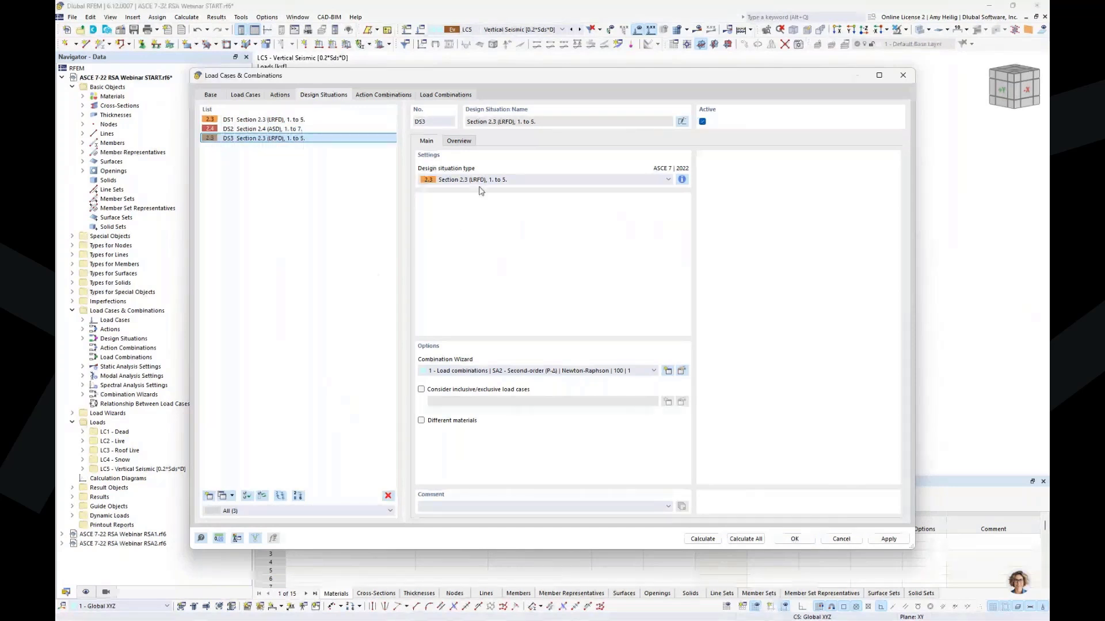
left_click(481, 180)
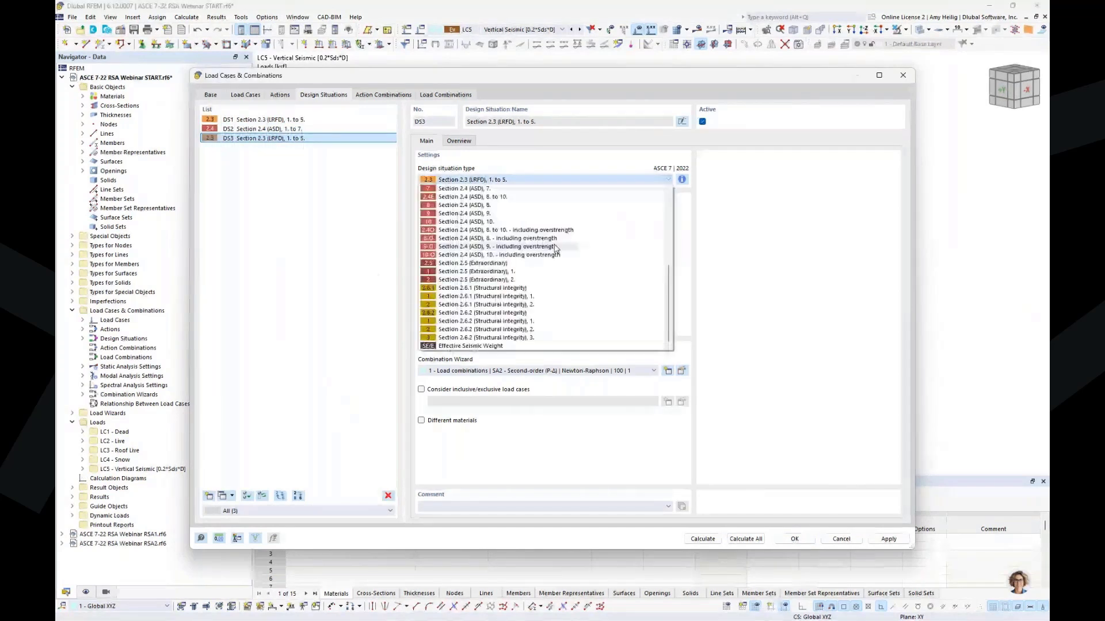
left_click(461, 346)
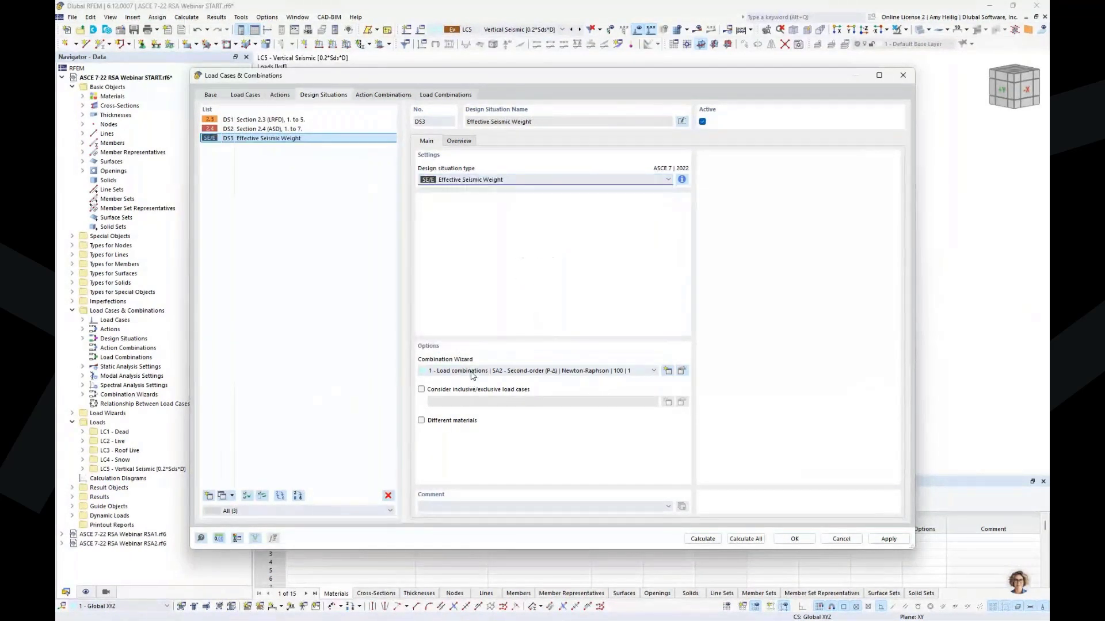
left_click(473, 372)
left_click(478, 404)
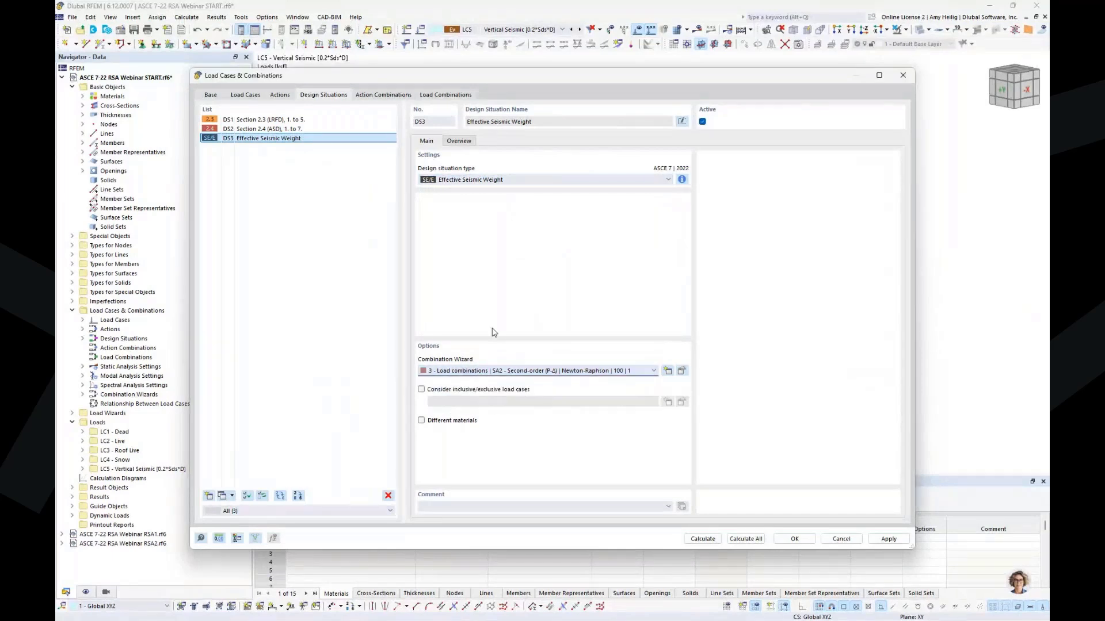
Examine the Effective Seismic Weight combination rule and the load cases and factors assigned to its generated load combination.
left_click(681, 180)
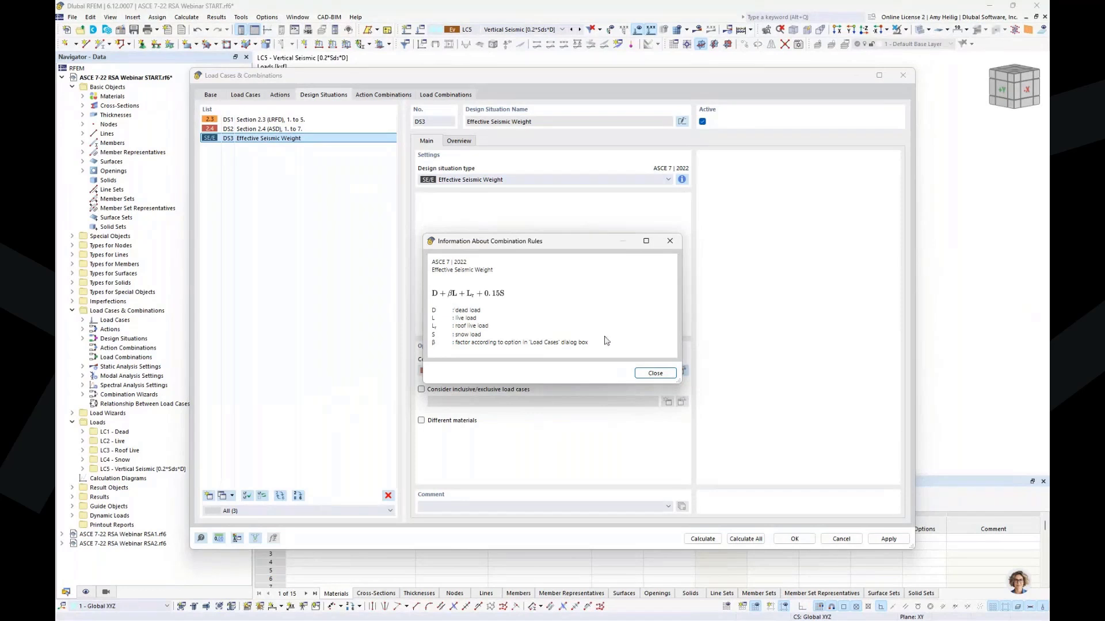
left_click(654, 375)
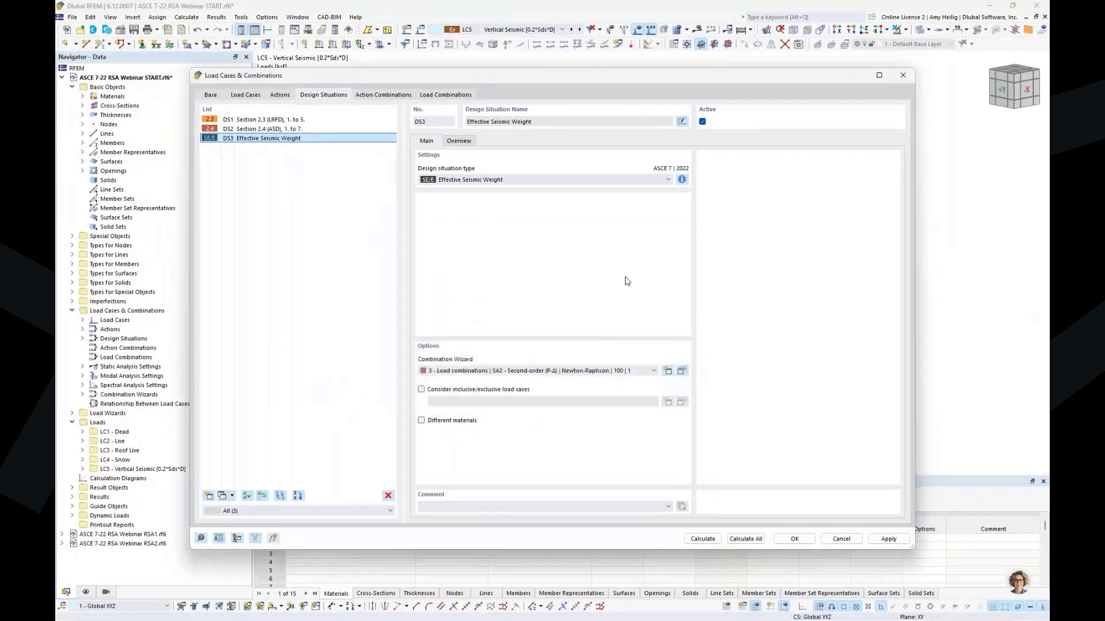
left_click(446, 95)
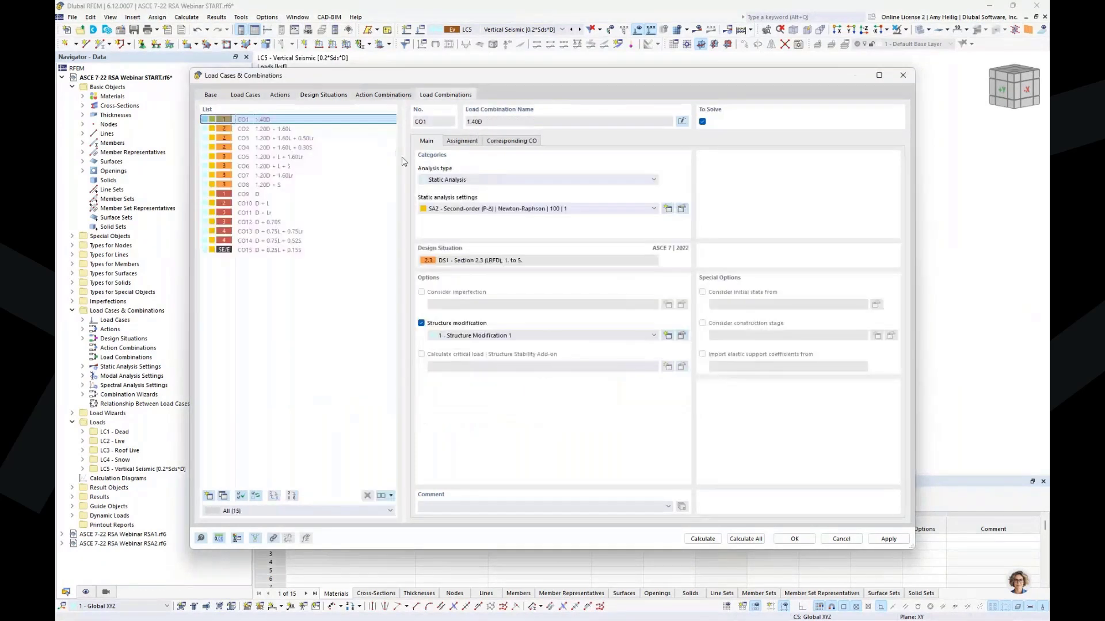
left_click(314, 252)
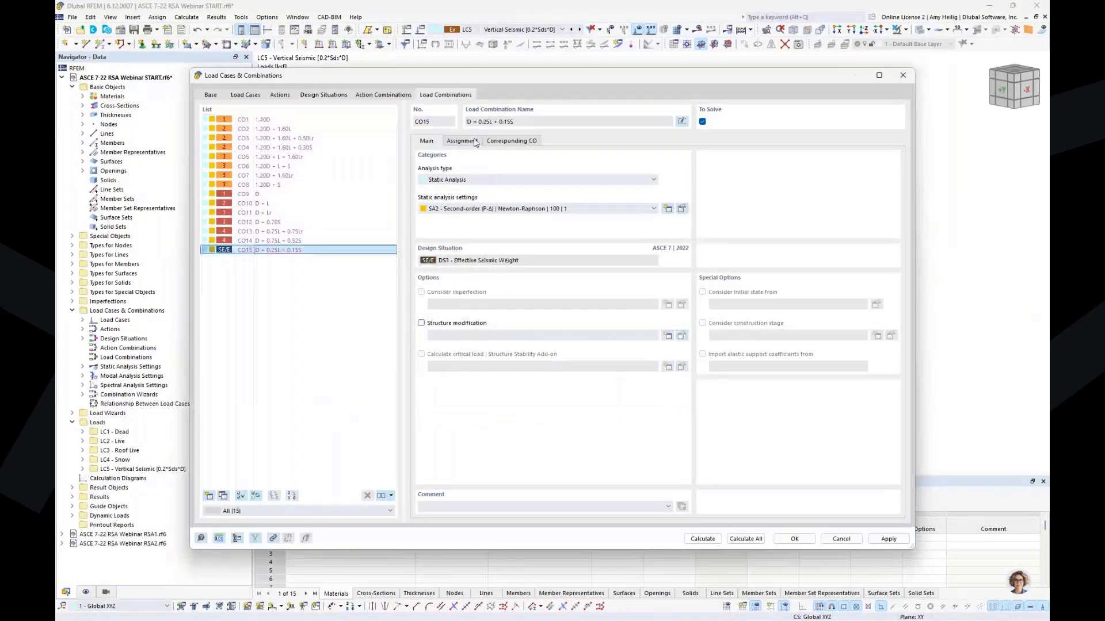
left_click(475, 142)
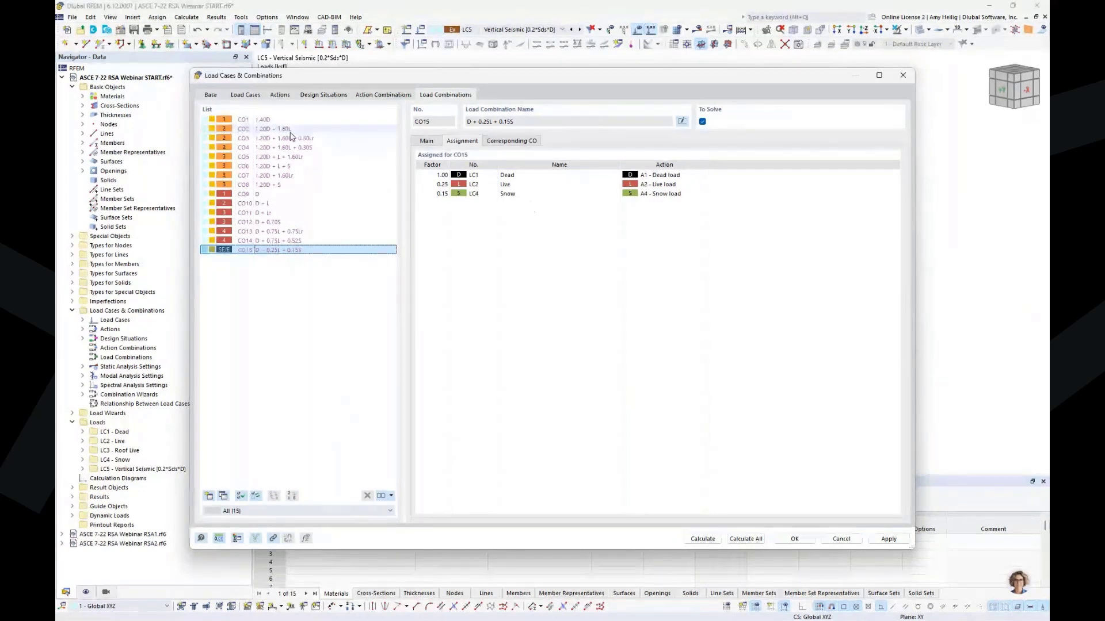
Include the Roof Live load case in the Effective Seismic Weight design situation and check the load combination's assigned factors.
left_click(251, 97)
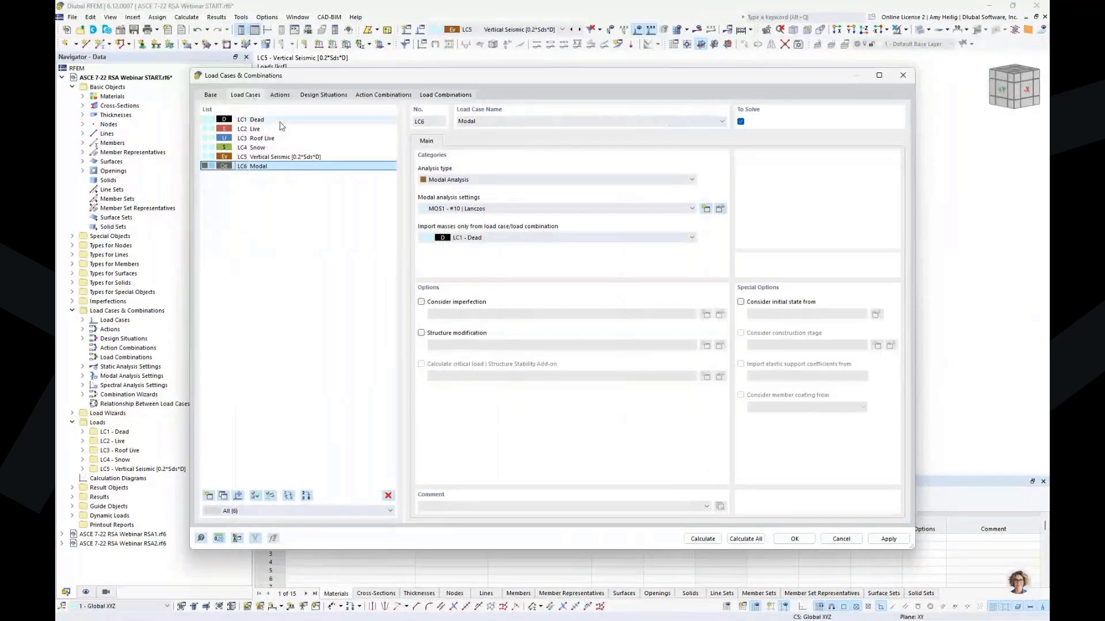
left_click(282, 140)
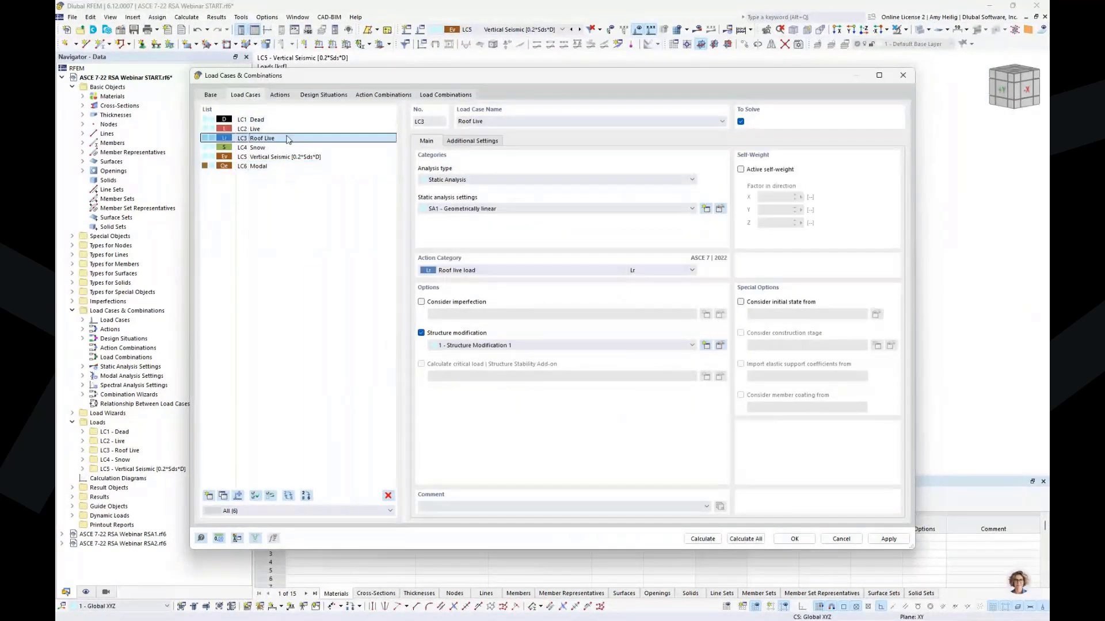
left_click(473, 140)
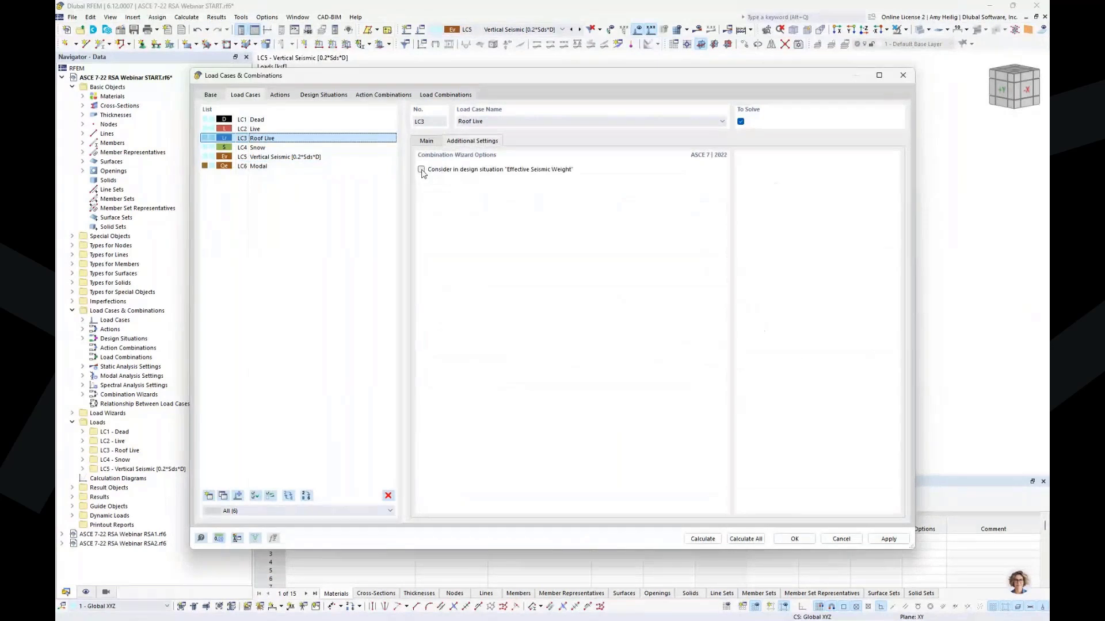
left_click(421, 170)
left_click(445, 94)
left_click(322, 250)
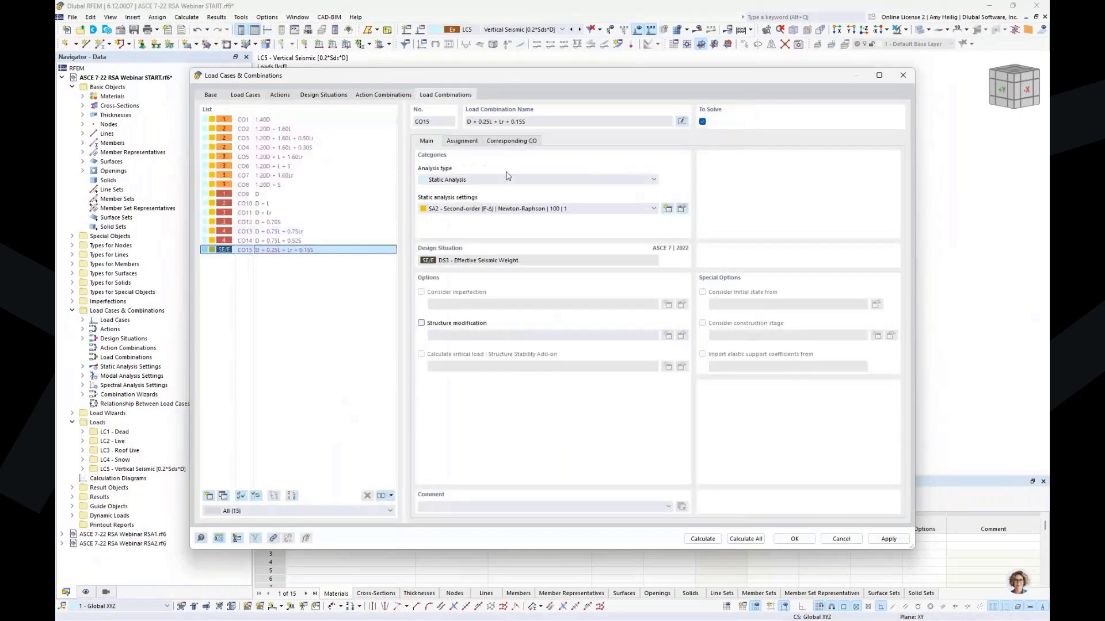
left_click(462, 141)
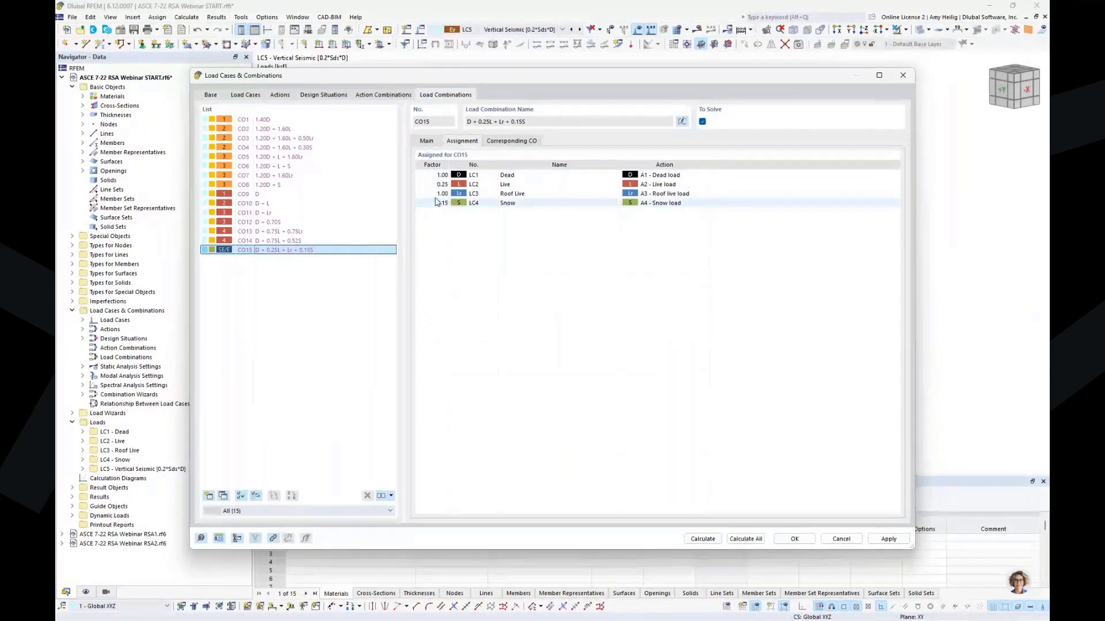
Import the masses for the Modal load case from load combination CO15, D + 0.25L + Lr + 0.15S.
left_click(245, 94)
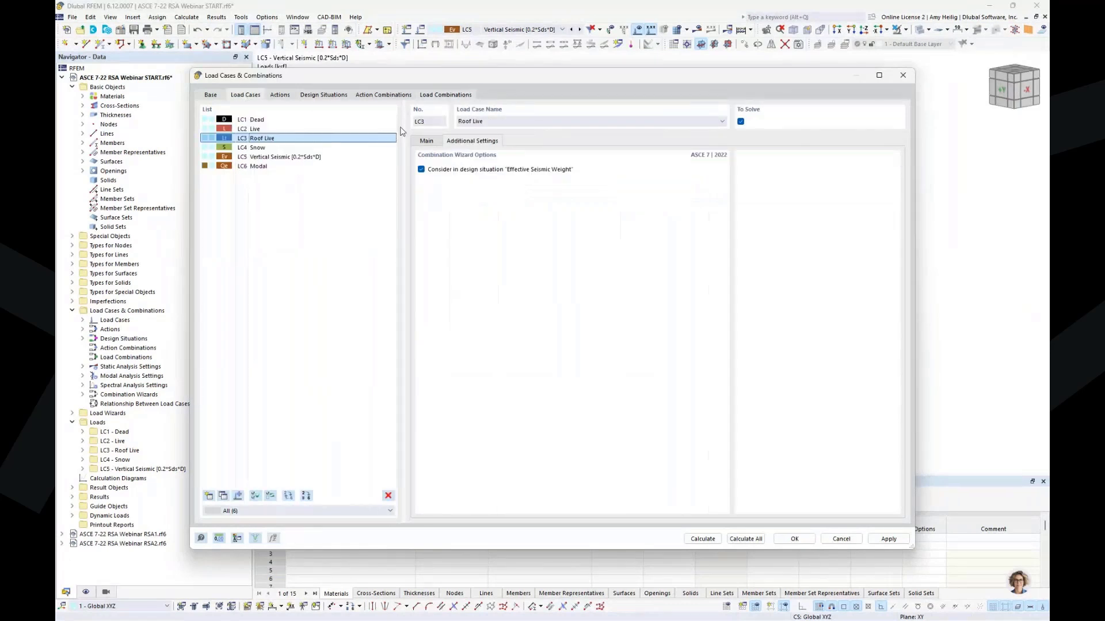
left_click(426, 141)
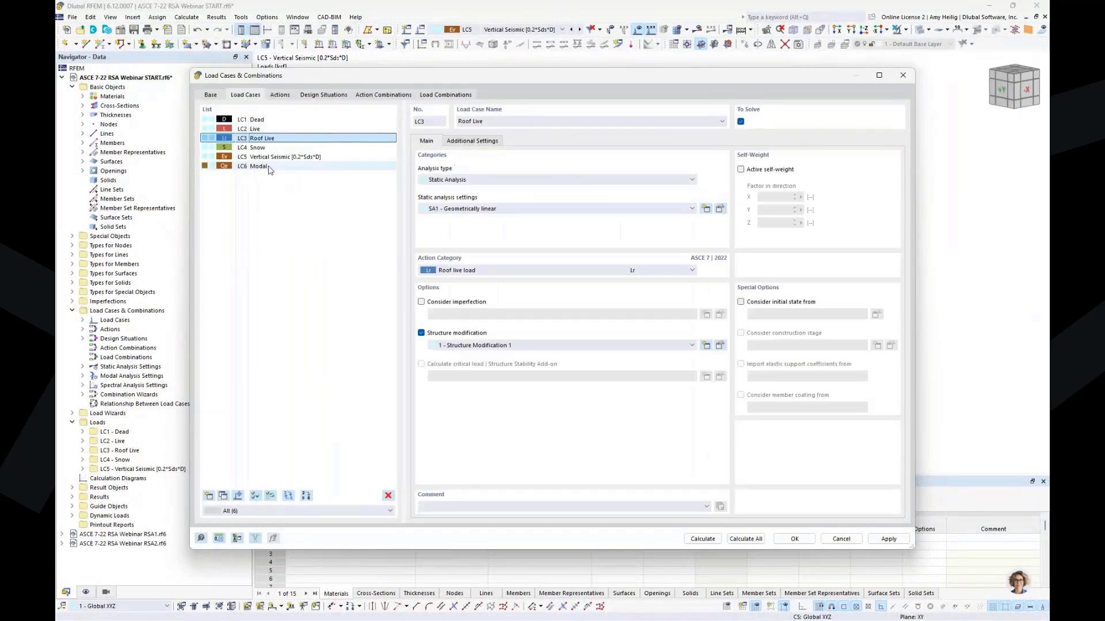
left_click(268, 166)
left_click(476, 238)
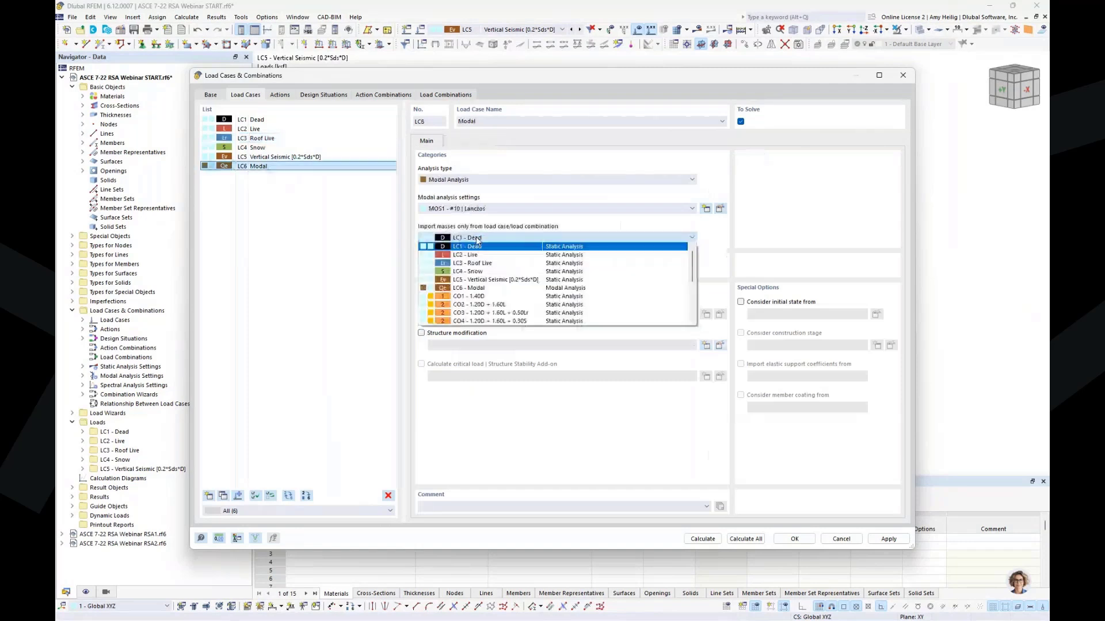
scroll(542, 273, "down", 4)
left_click(509, 321)
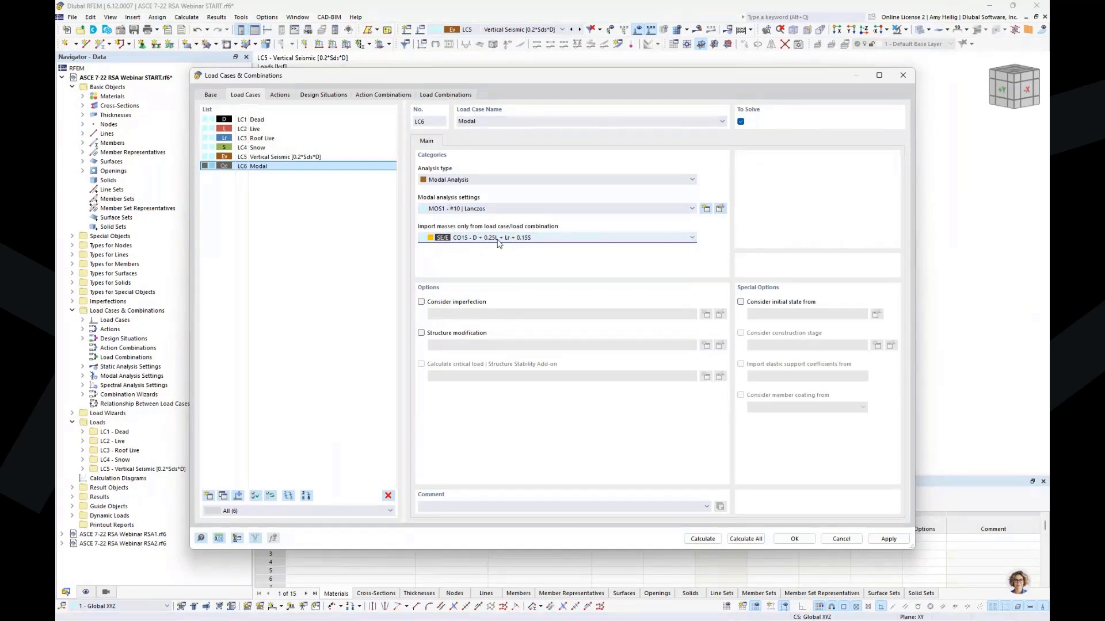
Calculate the Modal load case and hide the FE mesh on the mode shape results.
left_click(701, 541)
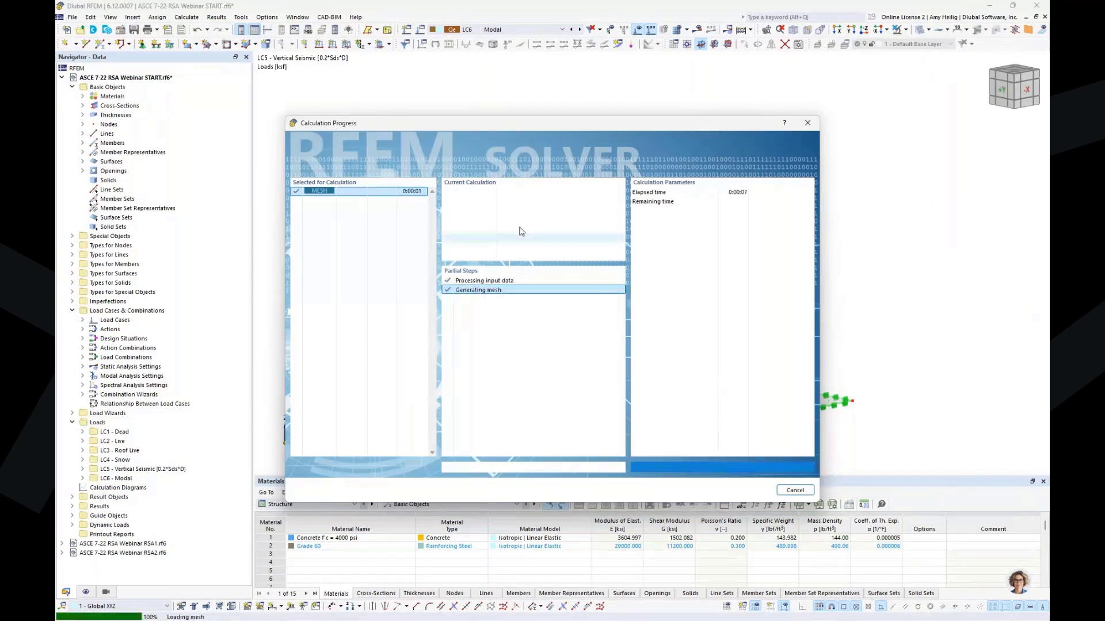
left_click_drag(544, 126, 538, 400)
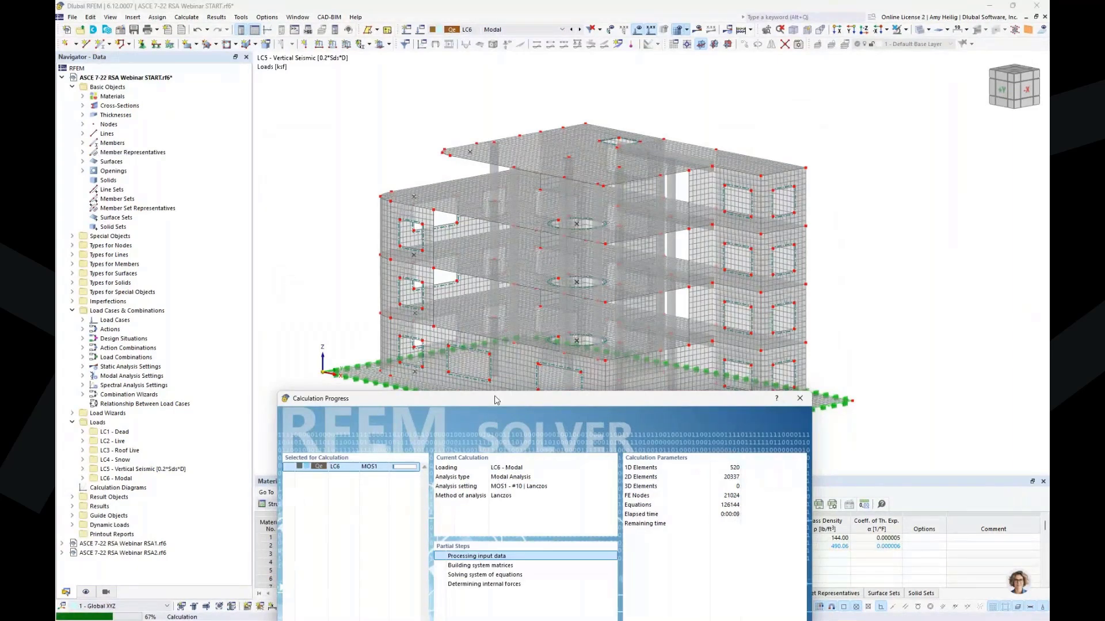
left_click_drag(496, 400, 530, 122)
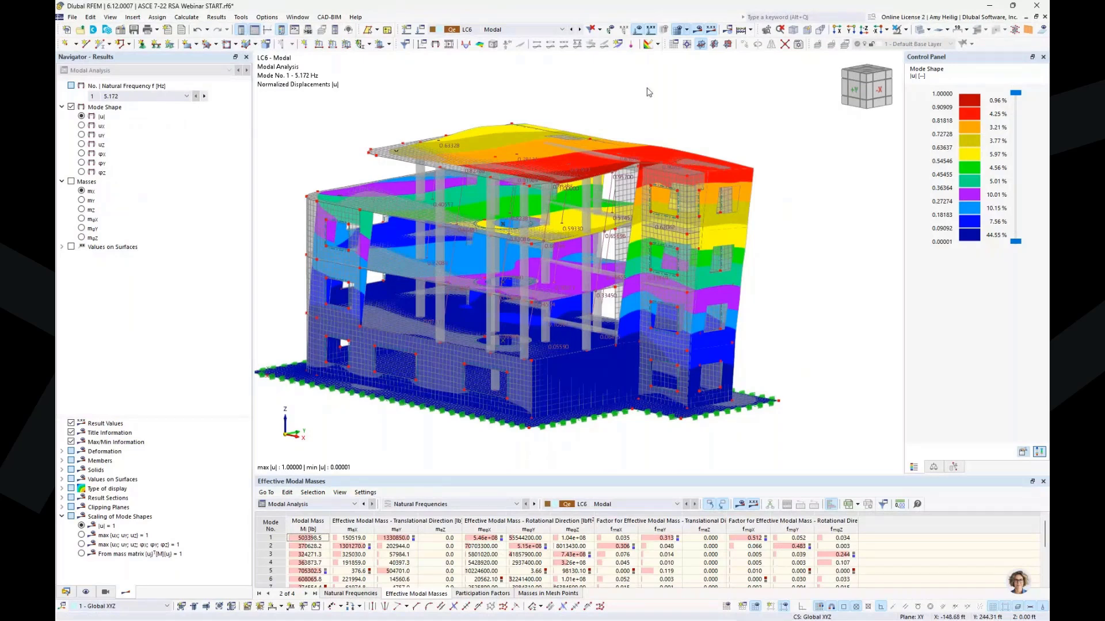
left_click(679, 33)
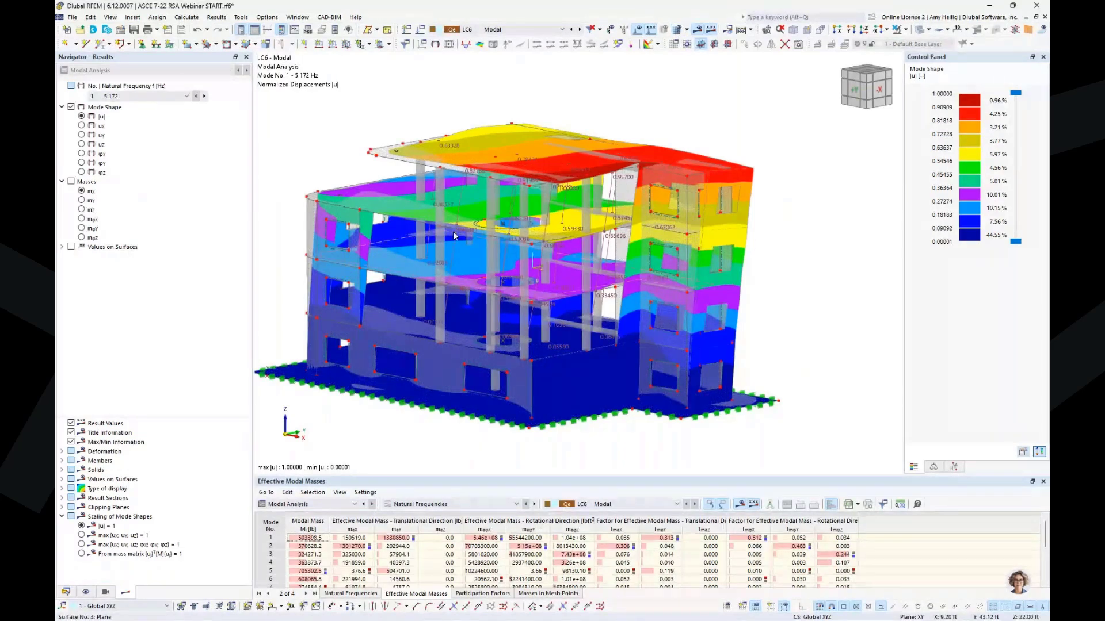
Display the member deformations of the mode shape results as coloured sections.
left_click(62, 452)
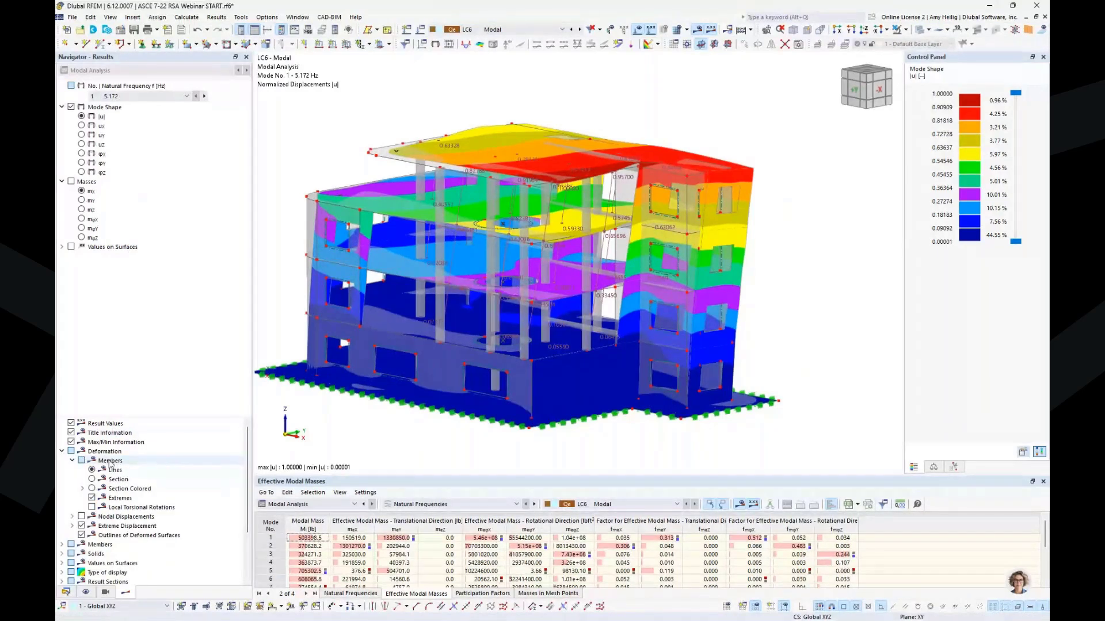
left_click(92, 489)
left_click(92, 489)
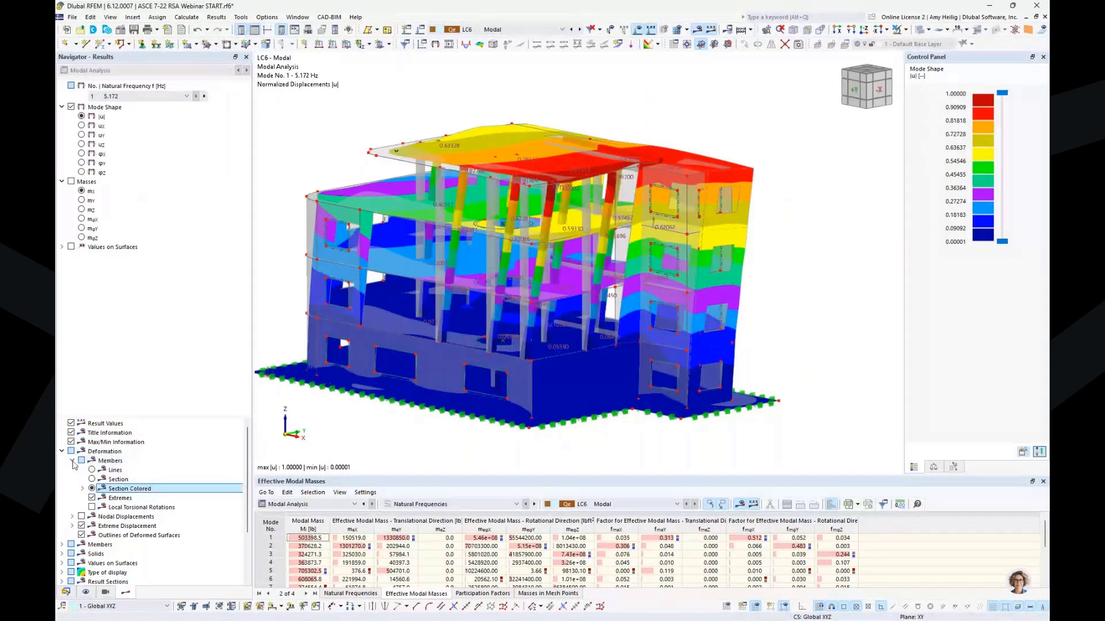
left_click(72, 461)
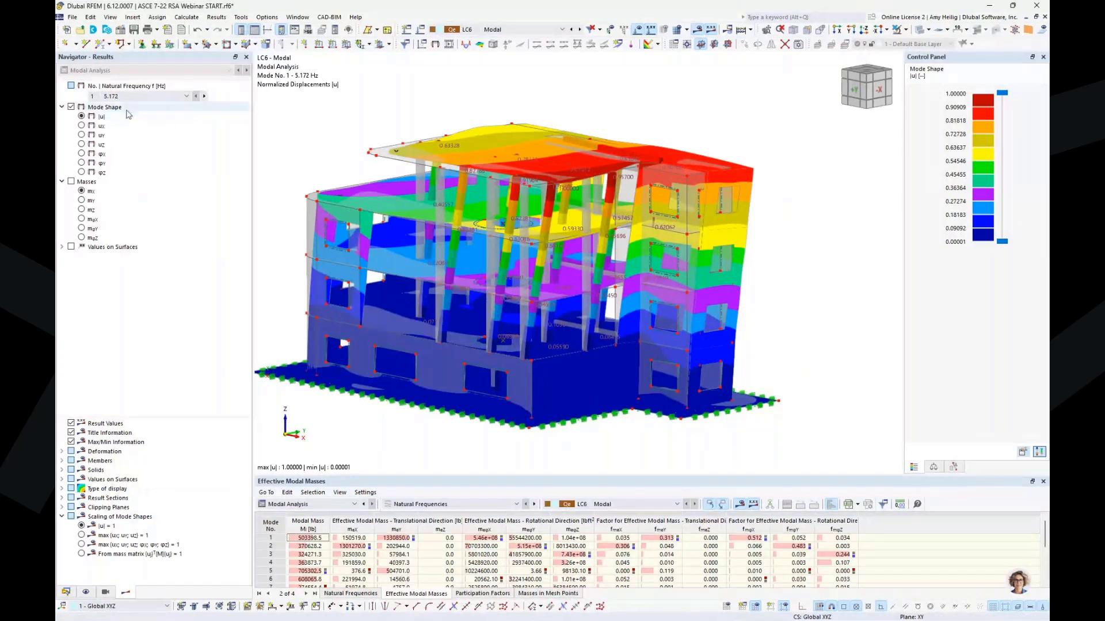
Examine the building's mode shapes for modes 2 through 5.
left_click(147, 97)
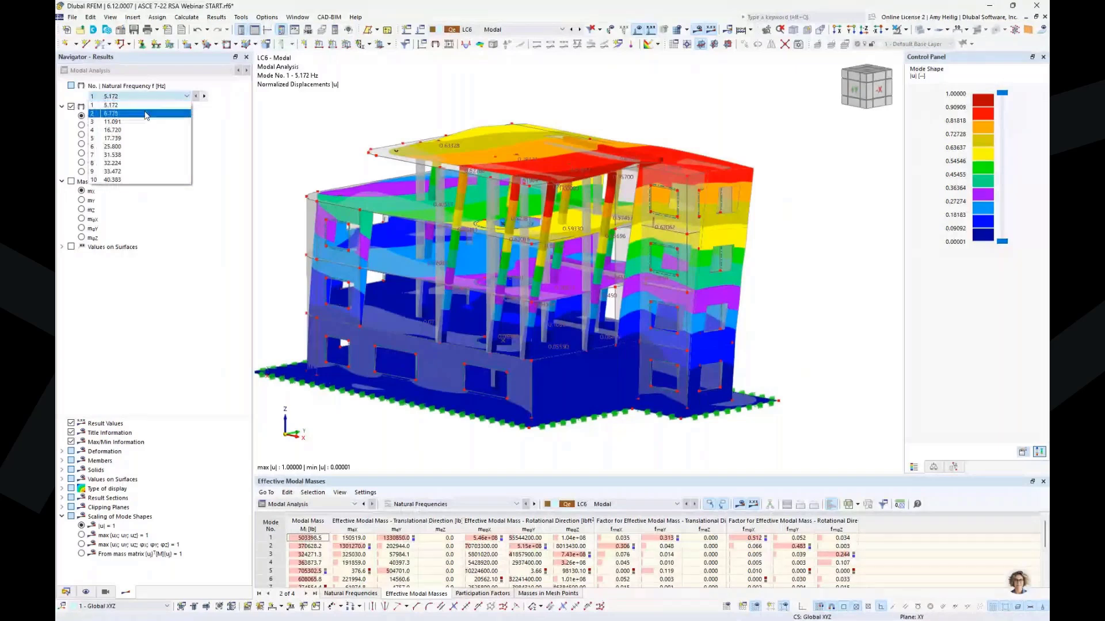
left_click(146, 114)
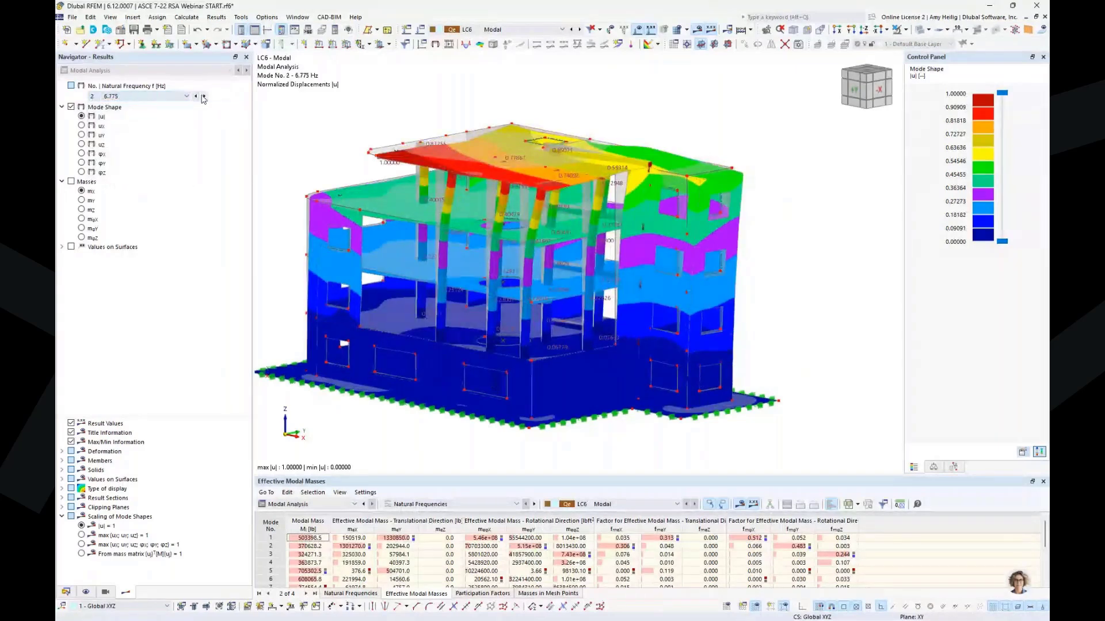
left_click(204, 96)
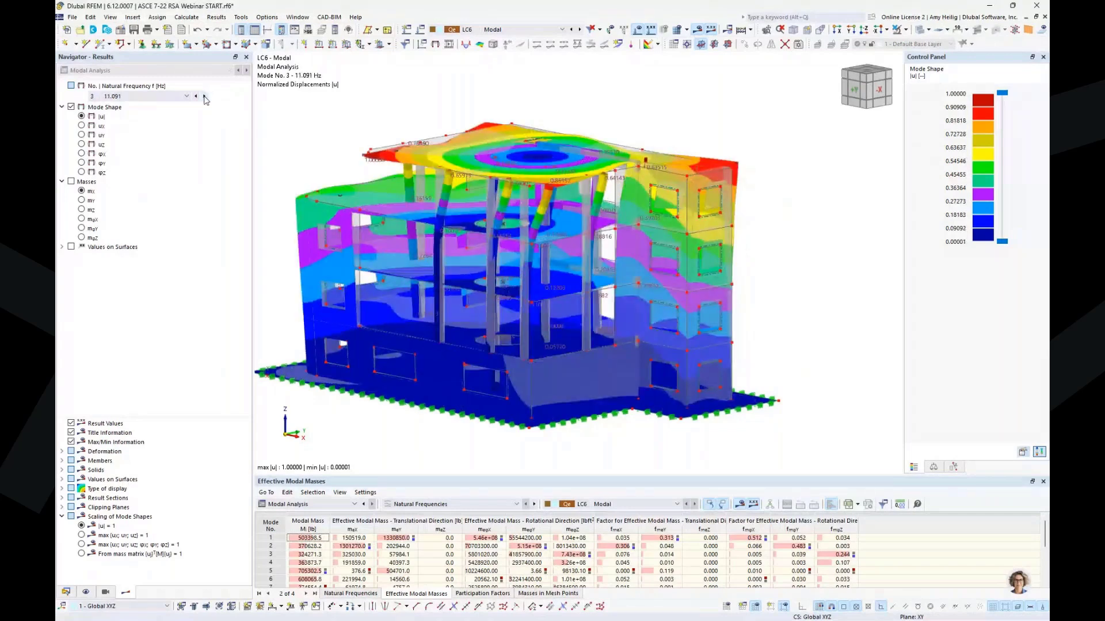
left_click(204, 97)
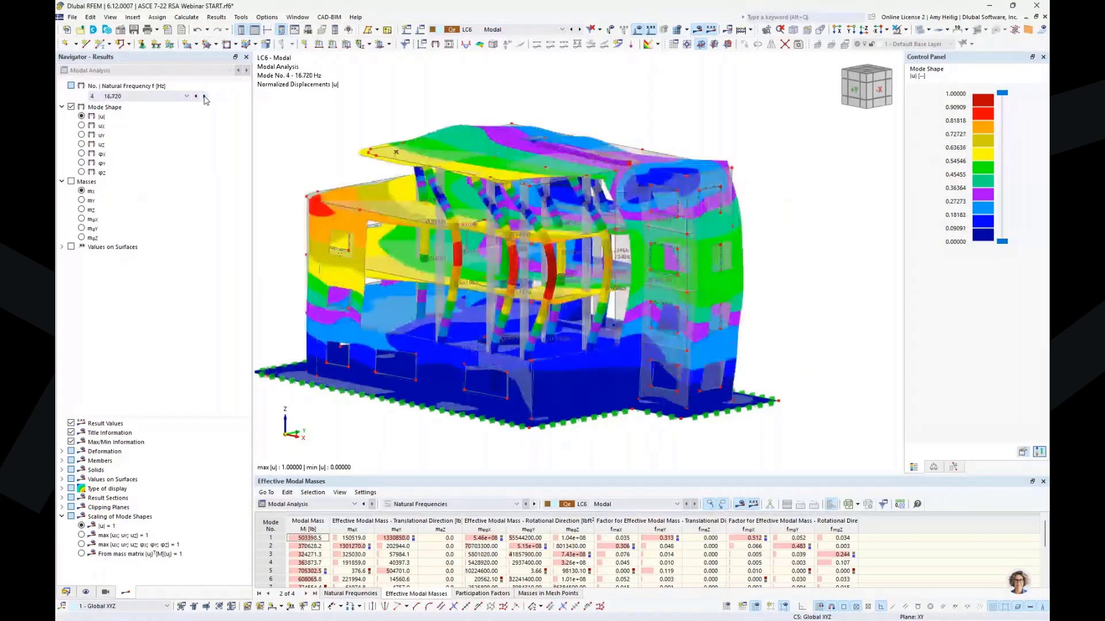
left_click(204, 97)
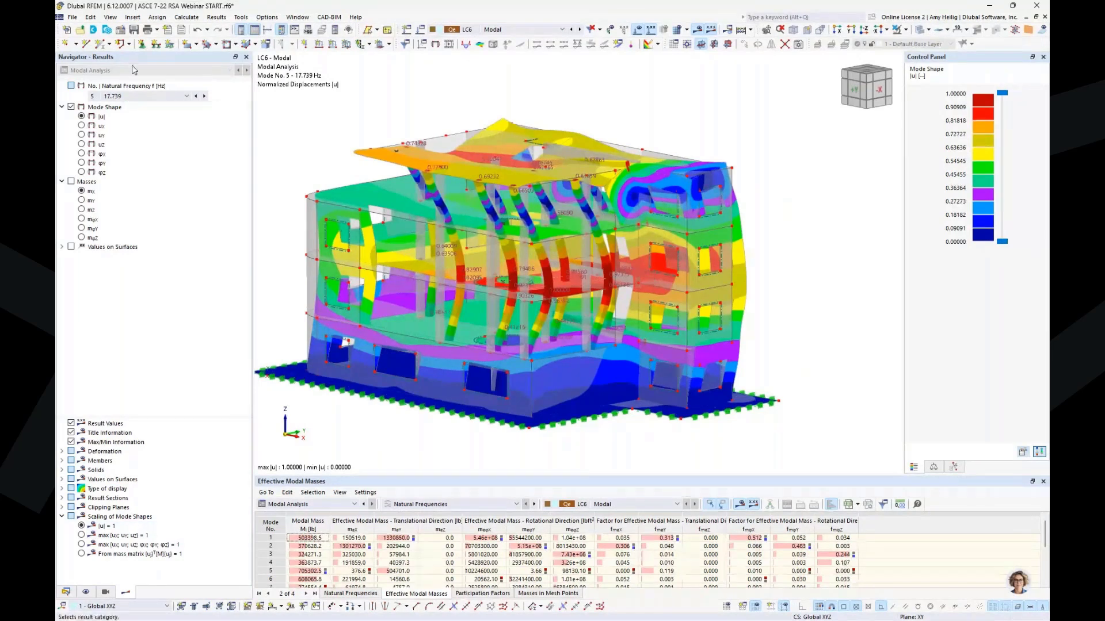
Display the translational masses in the X direction on the model and set the masses display factor to 0.50.
left_click(71, 182)
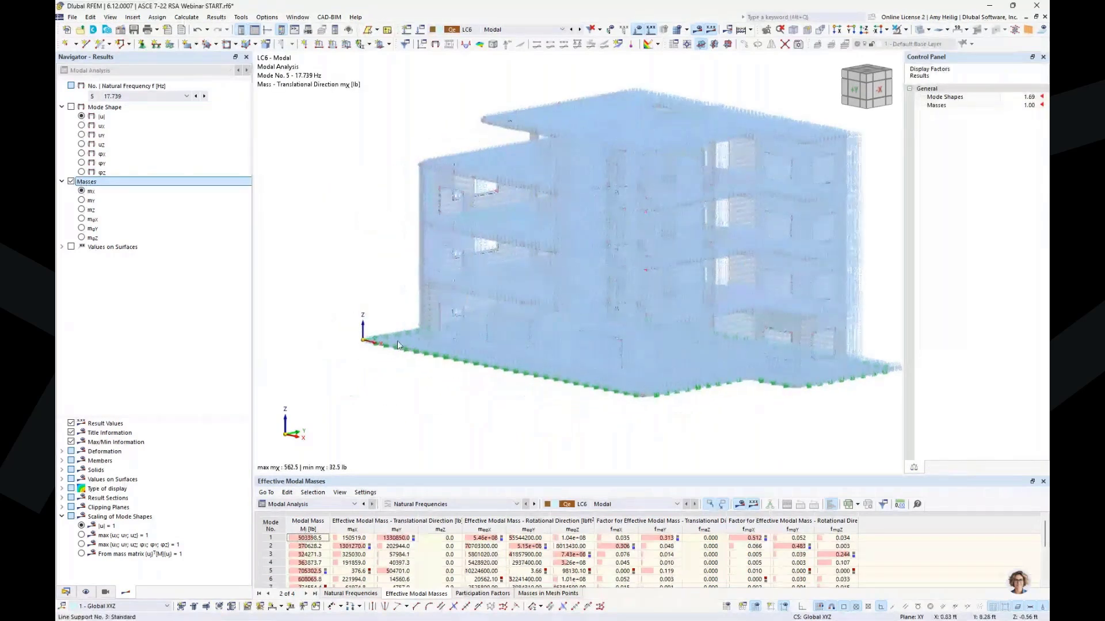
scroll(397, 345, "up", 5)
left_click(920, 31)
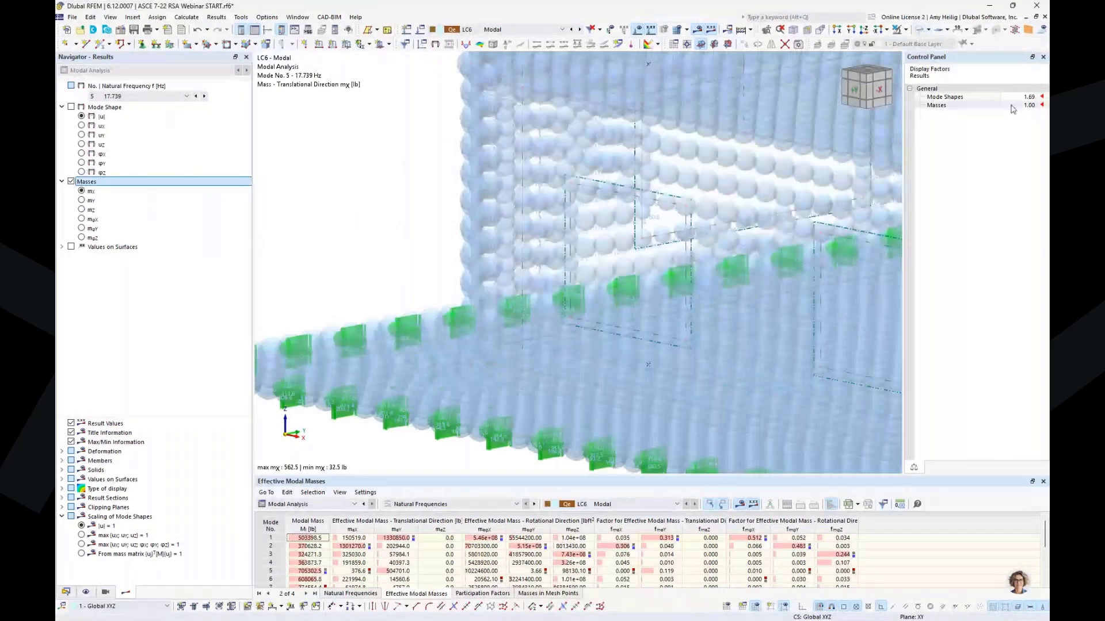
left_click(1016, 107)
left_click(1033, 108)
left_click(1033, 107)
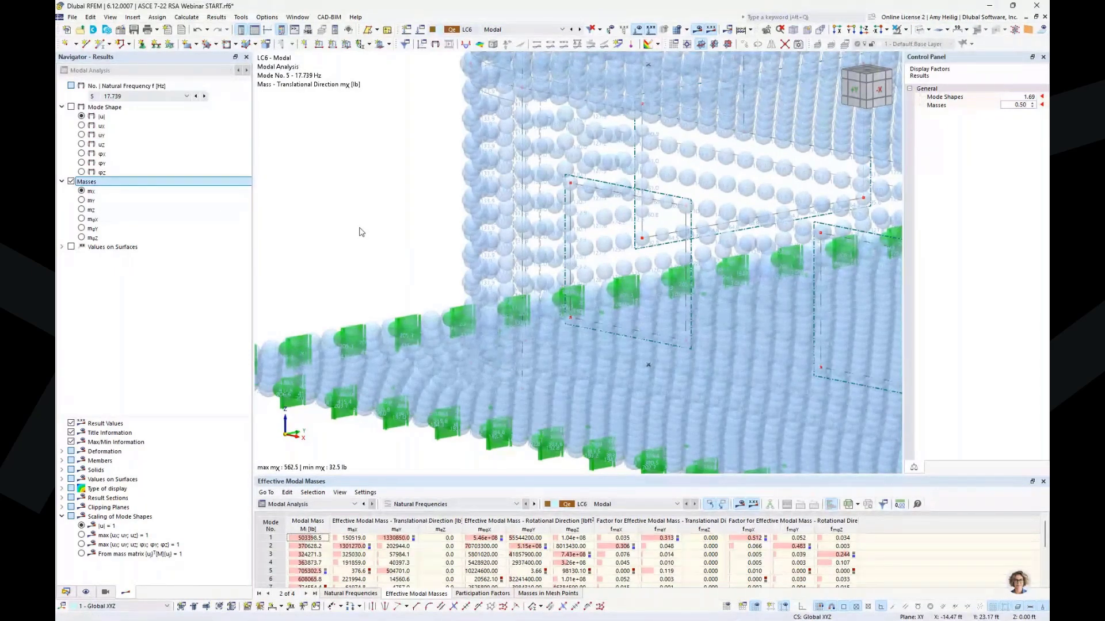
scroll(359, 232, "down", 3)
scroll(361, 232, "down", 5)
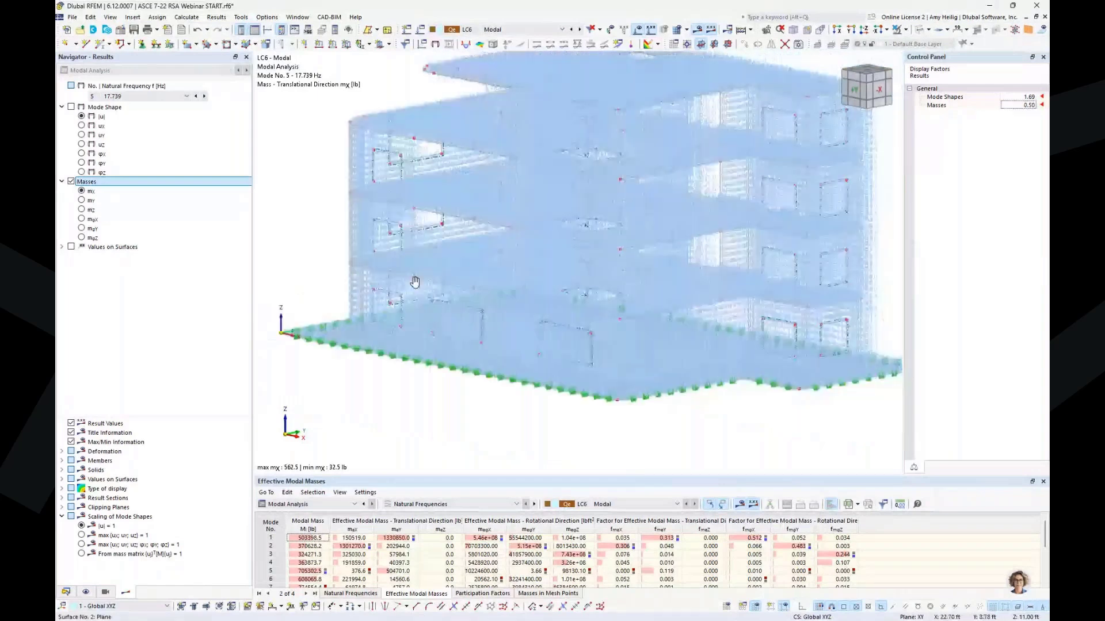
middle_click_drag(415, 282, 400, 289)
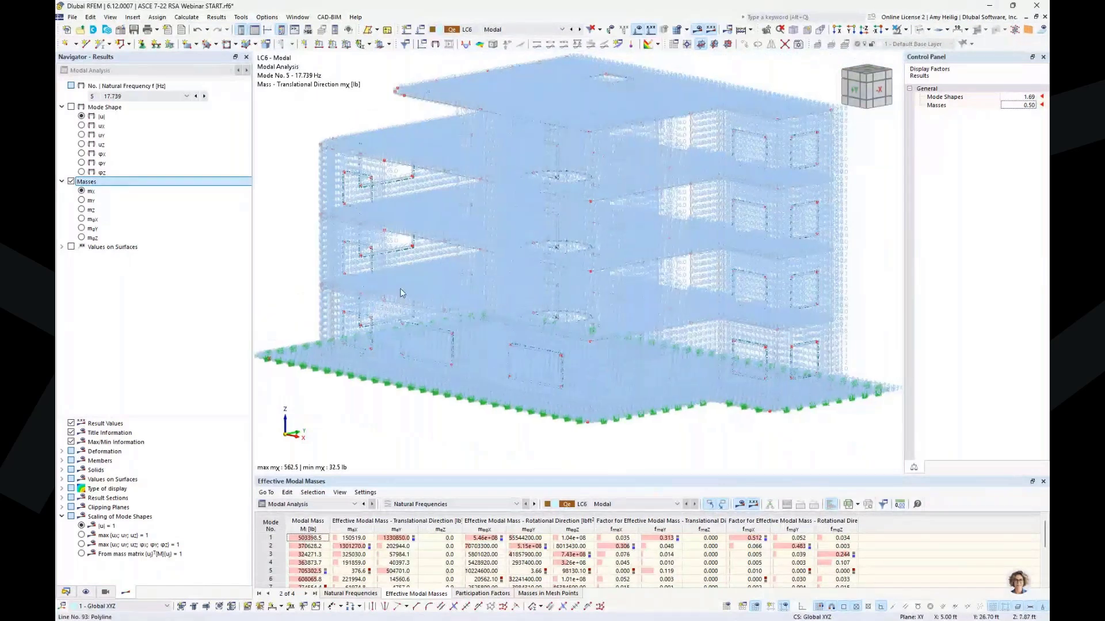
Show the mode shape results again, enlarge the modal analysis results table and inspect mode 2 in the natural frequencies.
left_click(71, 107)
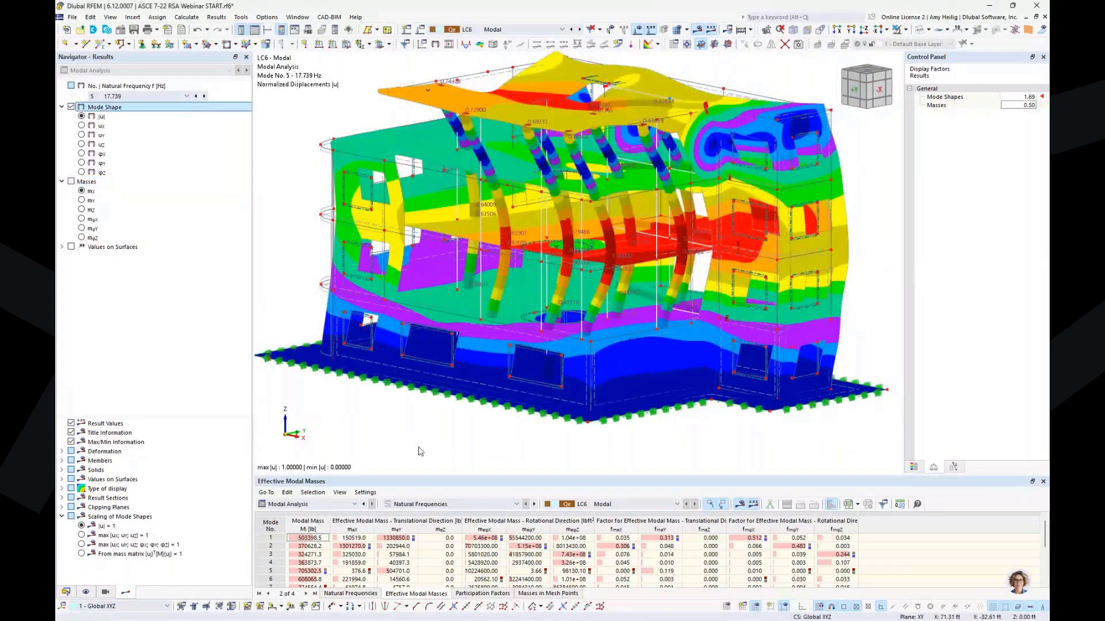
left_click_drag(420, 475, 421, 396)
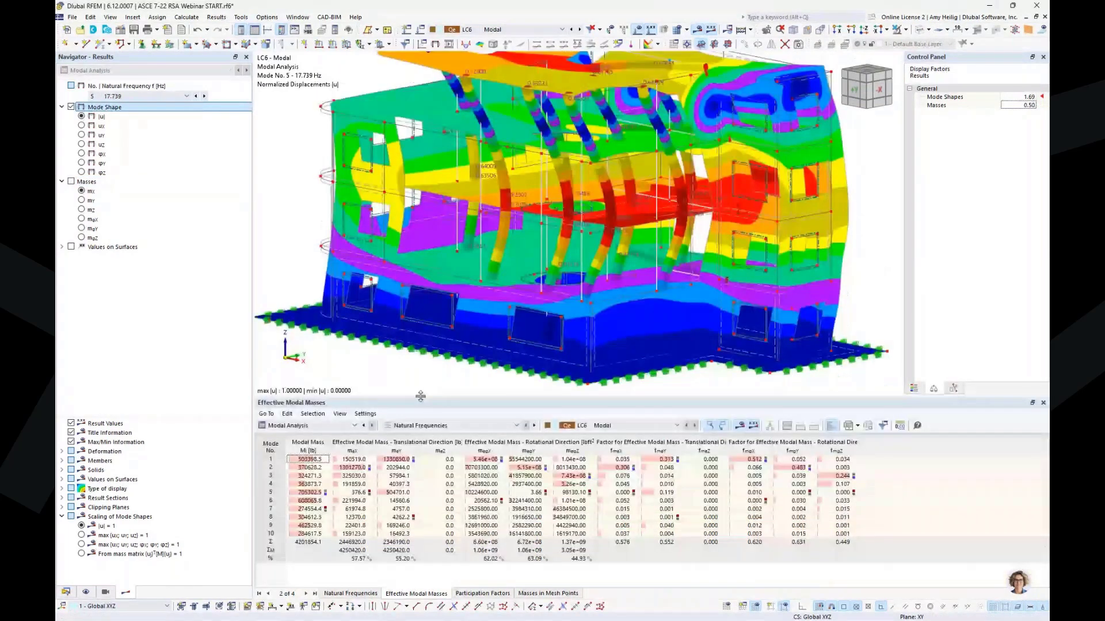
left_click(329, 425)
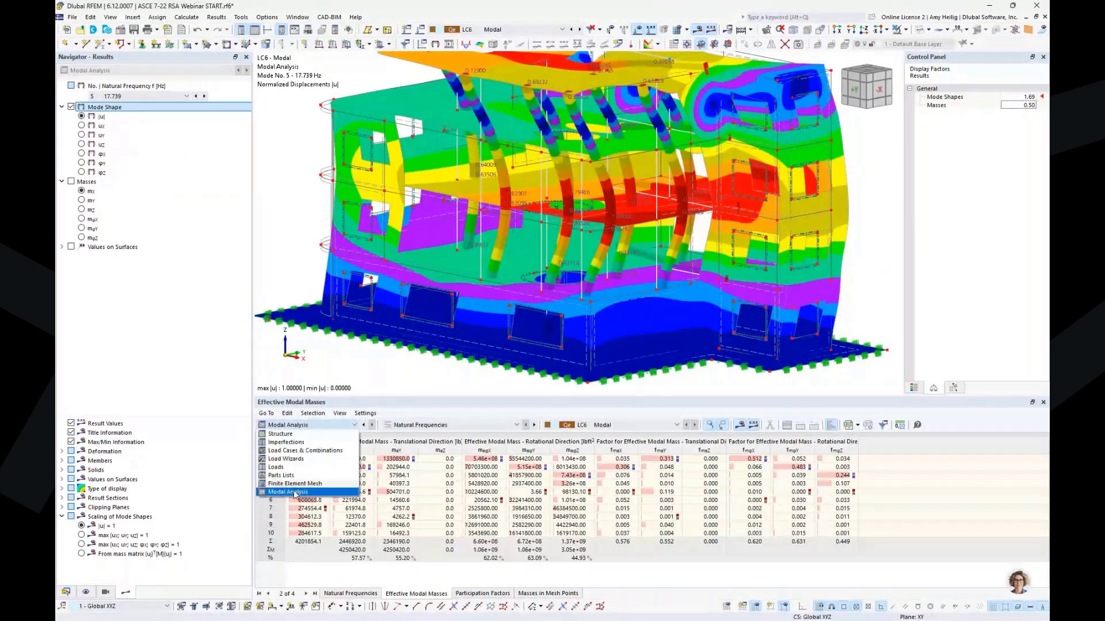
left_click(294, 493)
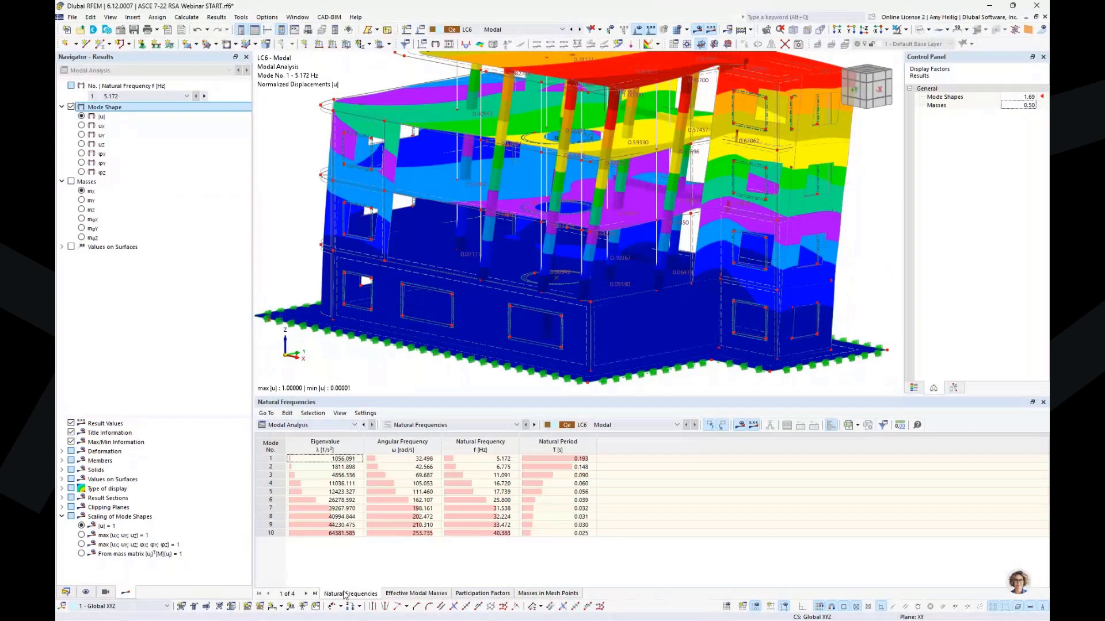
left_click(318, 467)
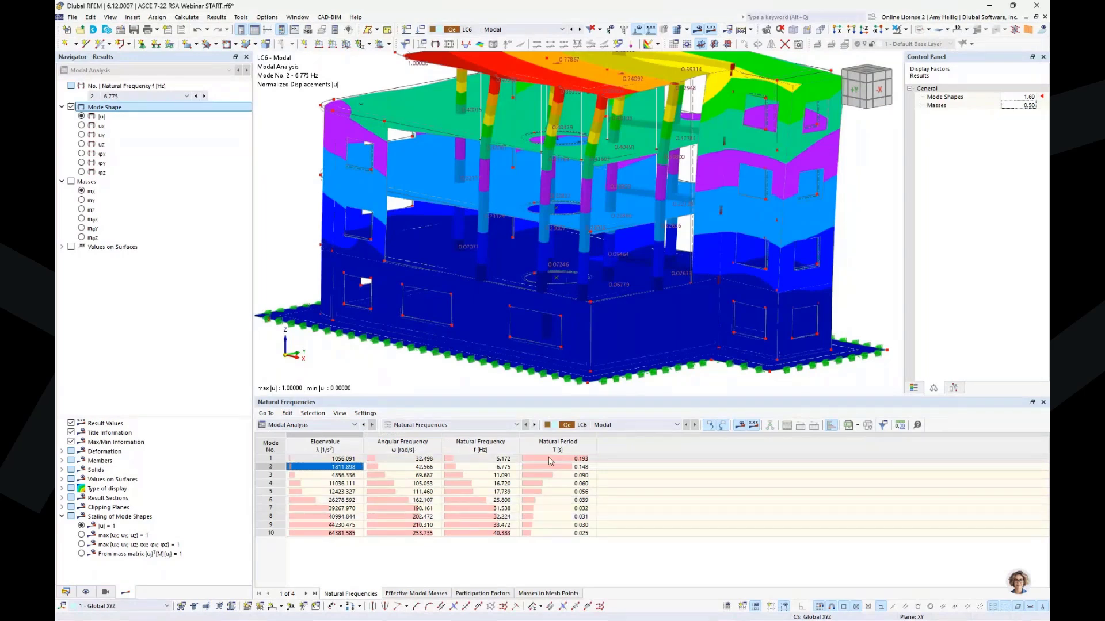
Examine the effective modal masses and their mass participation sums alongside the mode 2 shape of the building.
left_click(430, 593)
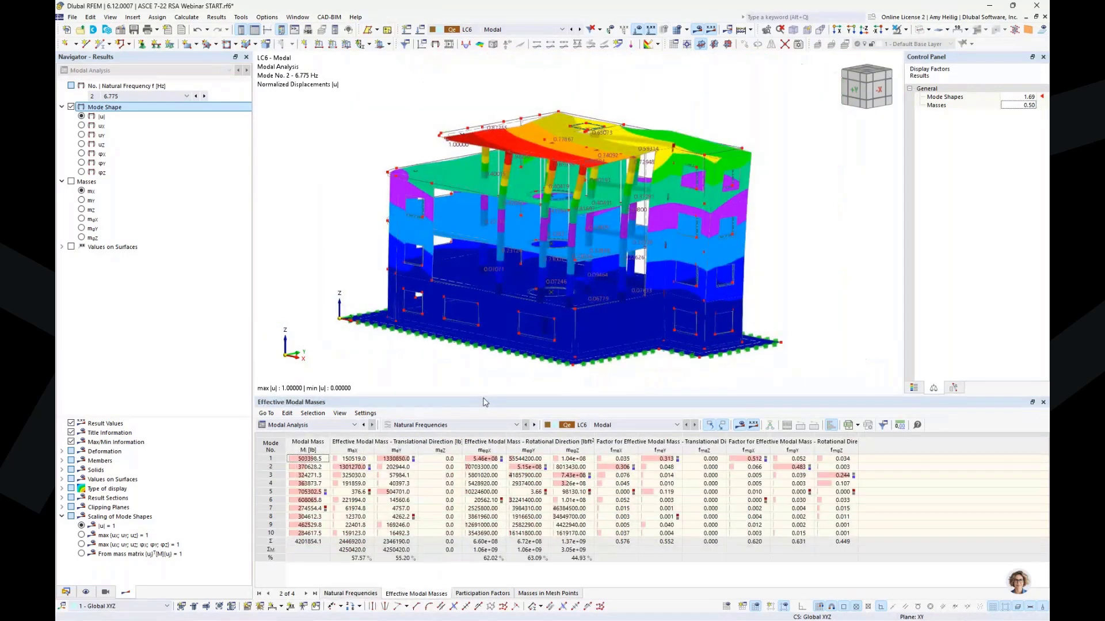
left_click_drag(482, 396, 482, 383)
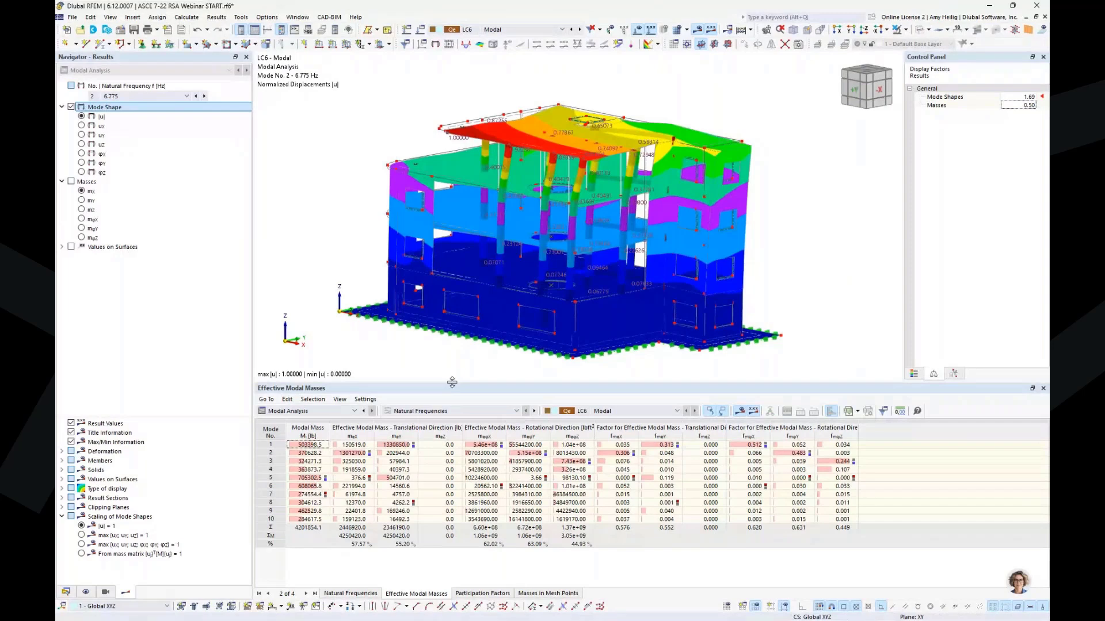
left_click_drag(453, 382, 454, 403)
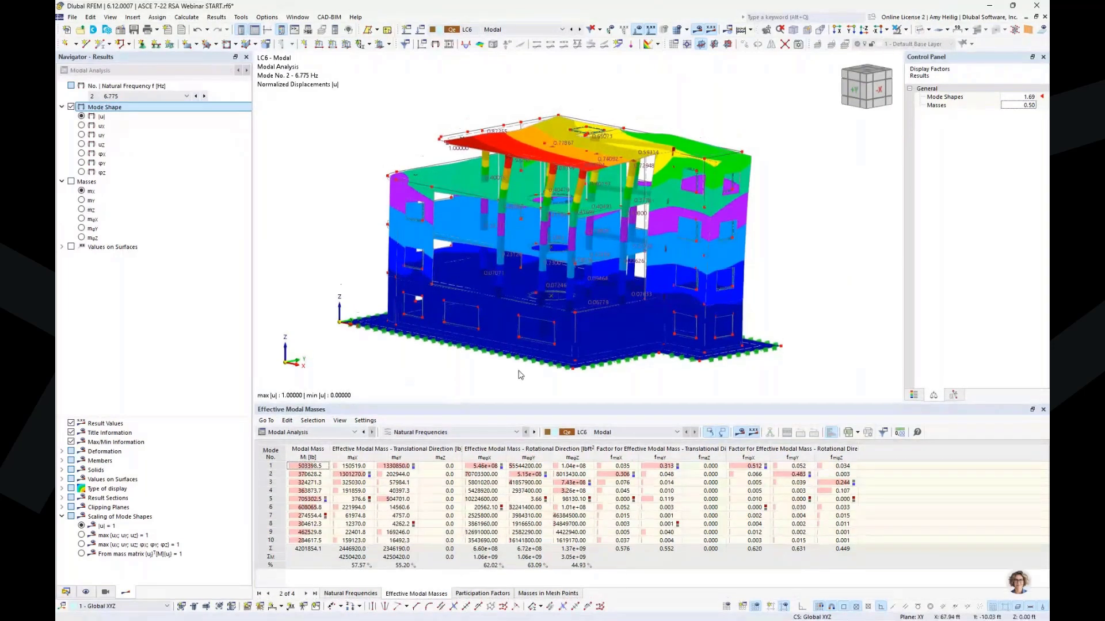
middle_click_drag(521, 375, 761, 345, "ctrl")
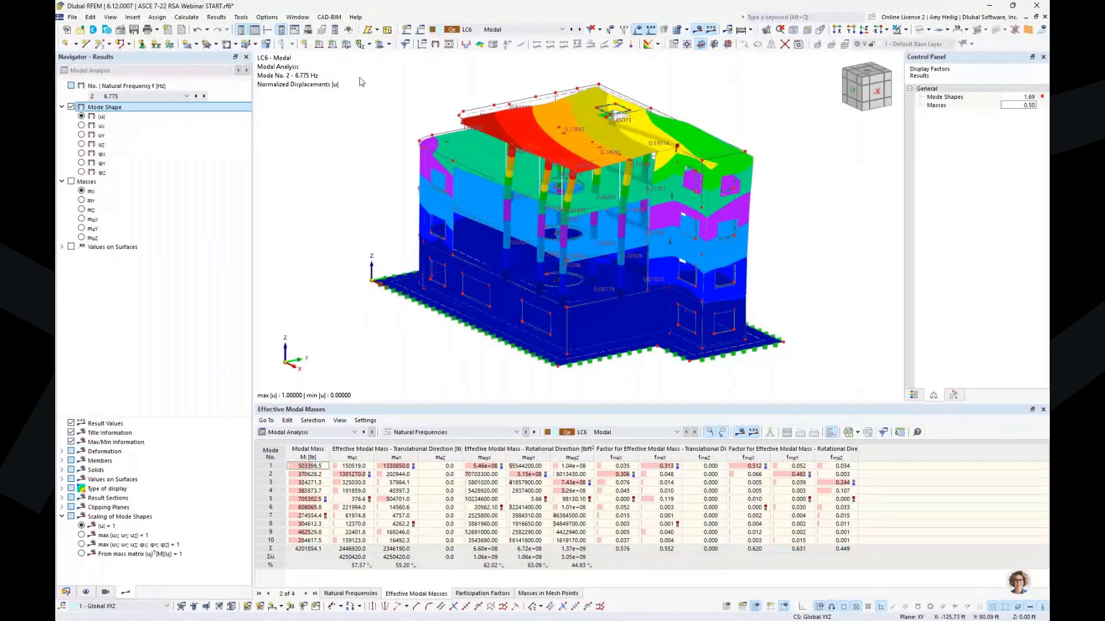
left_click(306, 44)
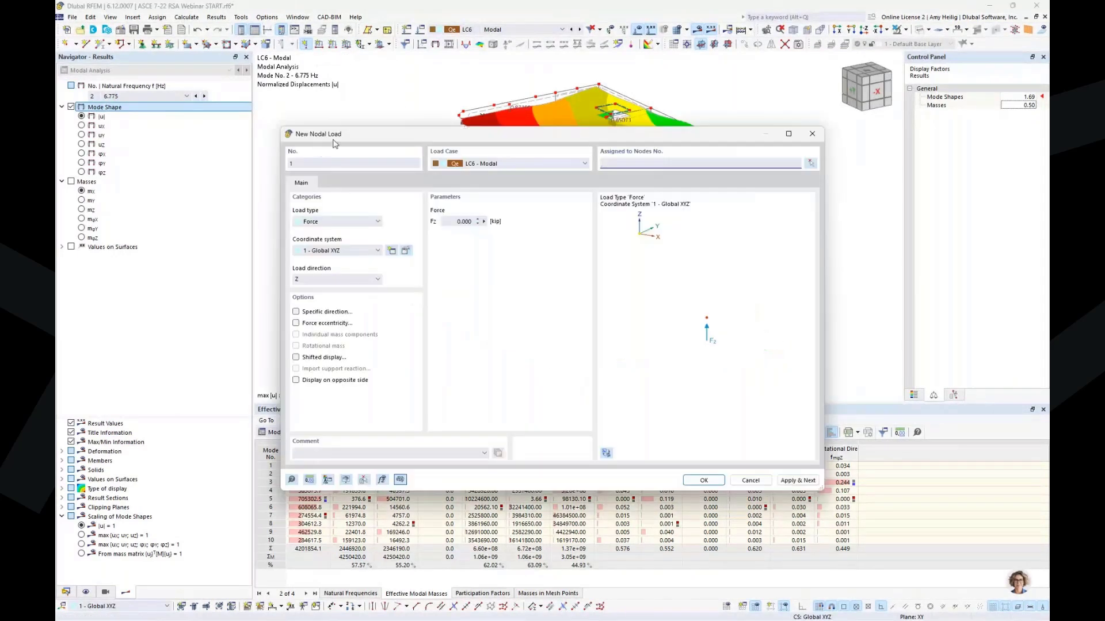
left_click(321, 224)
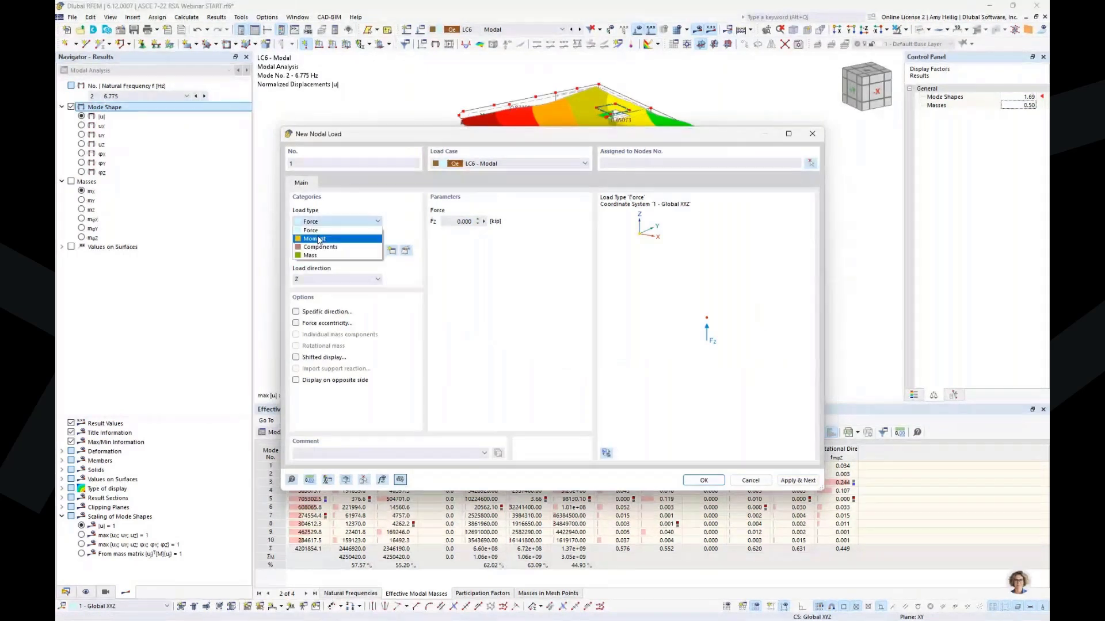
left_click(316, 240)
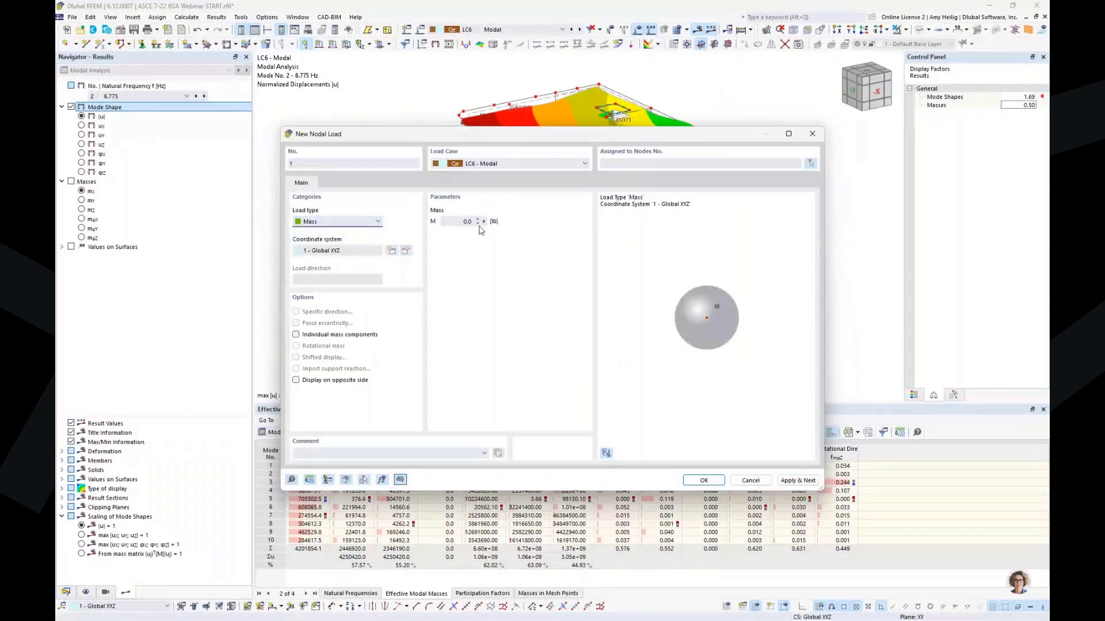
left_click(750, 481)
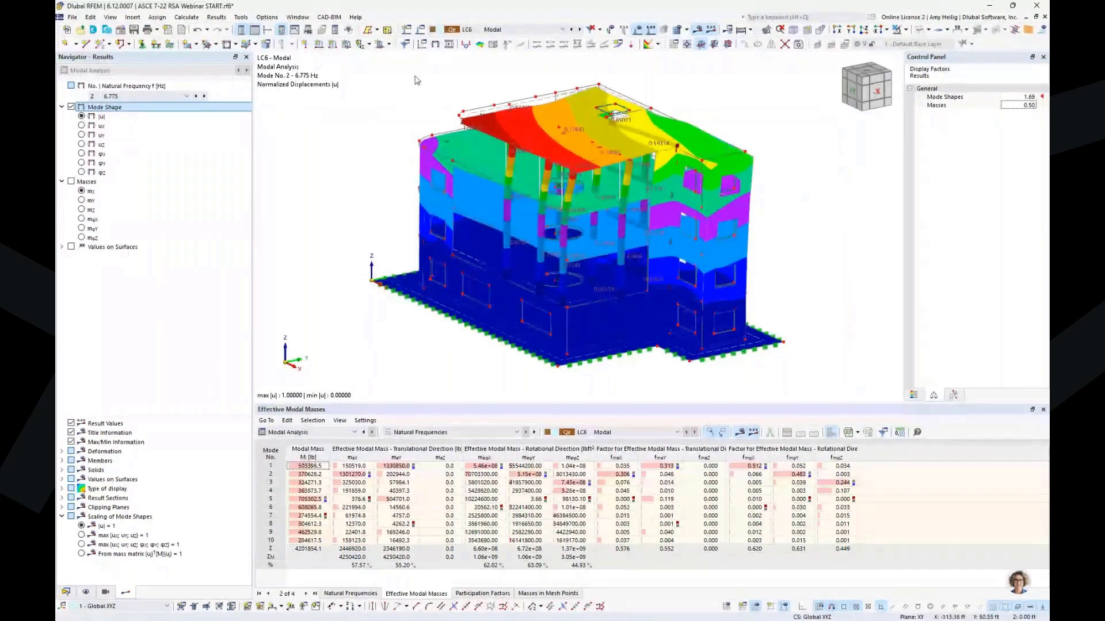
Set the neglect masses option to user-defined in the Modal load case's analysis settings MOS1.
left_click(406, 30)
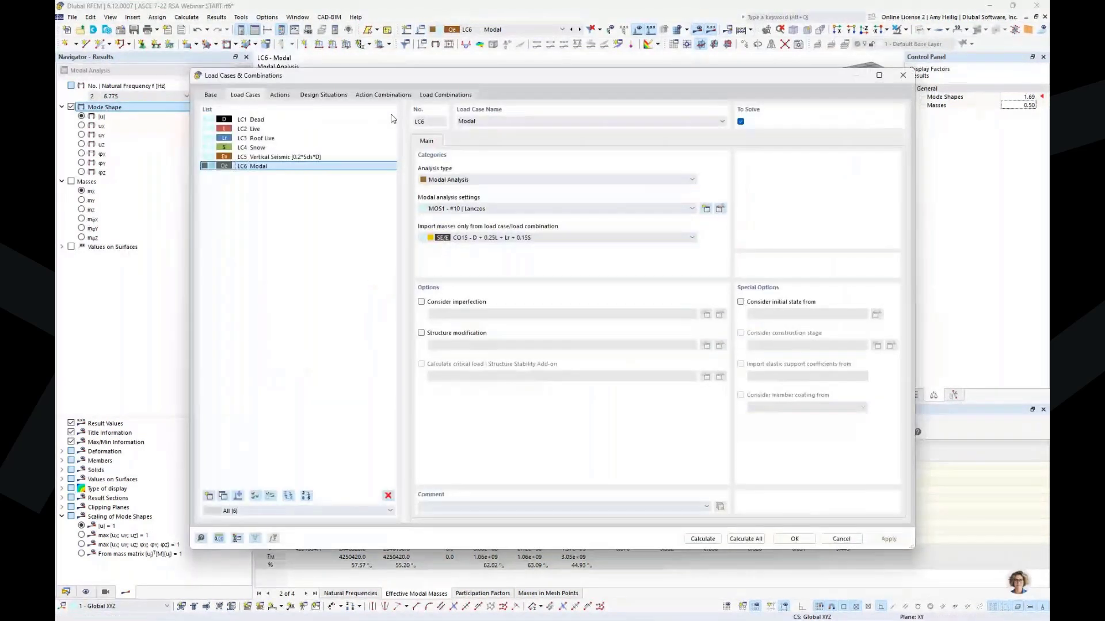
left_click(719, 210)
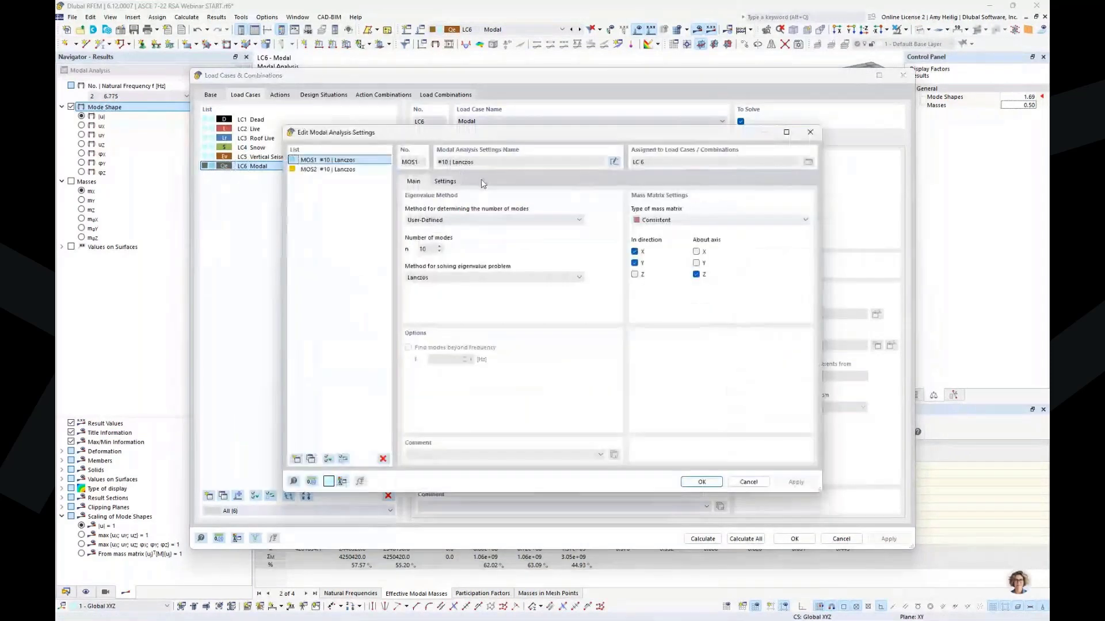
left_click(445, 181)
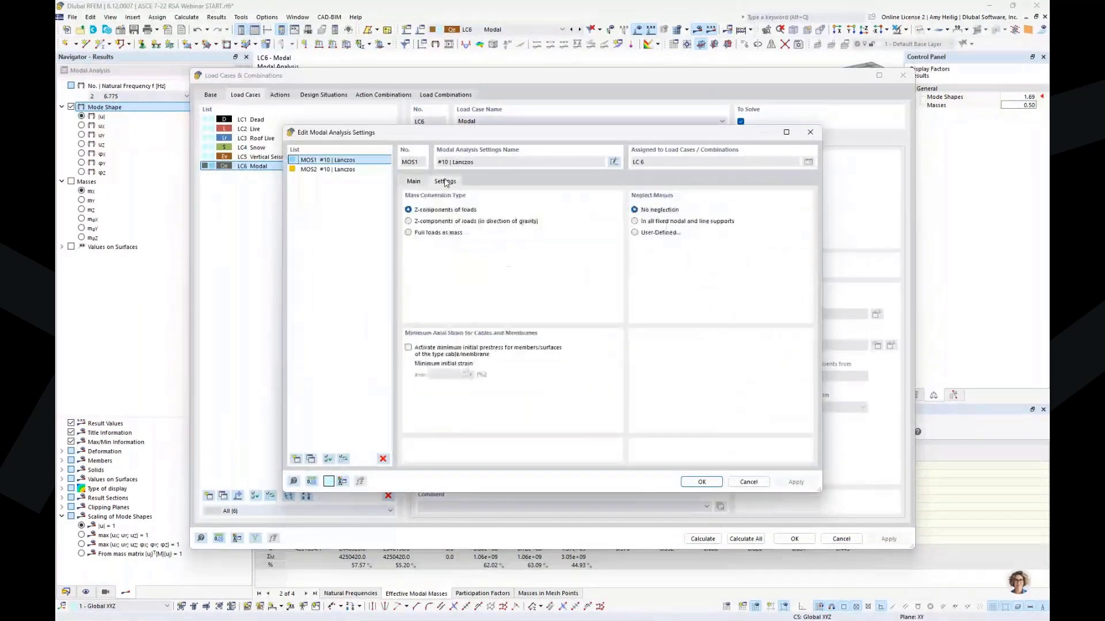
left_click(635, 233)
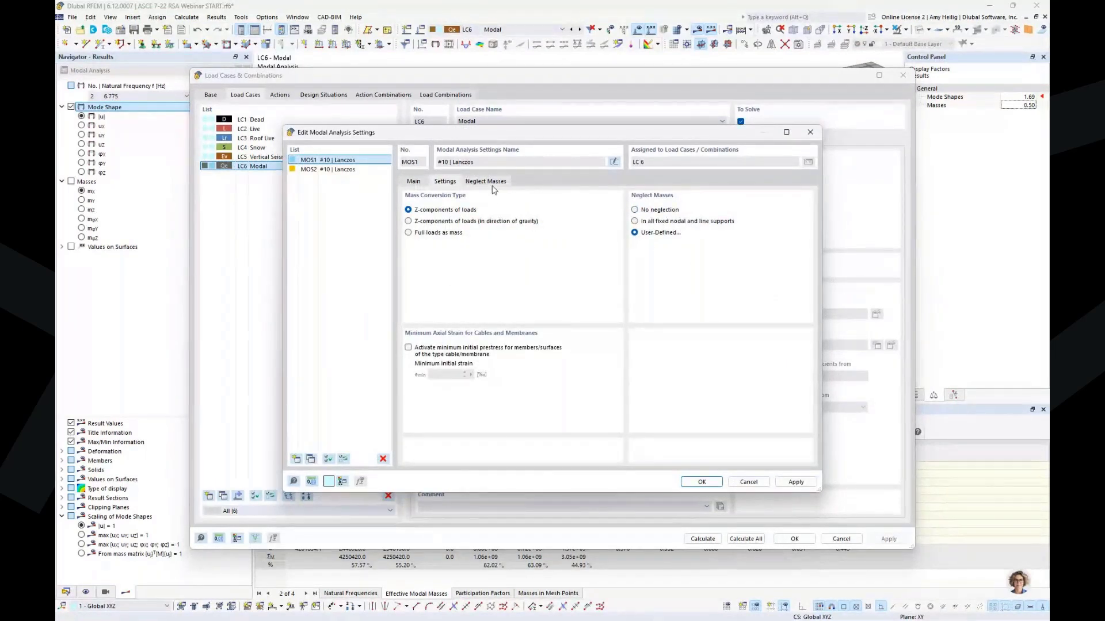
Neglect the masses of the base slab, surface 1, in all directions and about all axes in modal analysis settings MOS1.
left_click(492, 184)
left_click(495, 226)
left_click(510, 226)
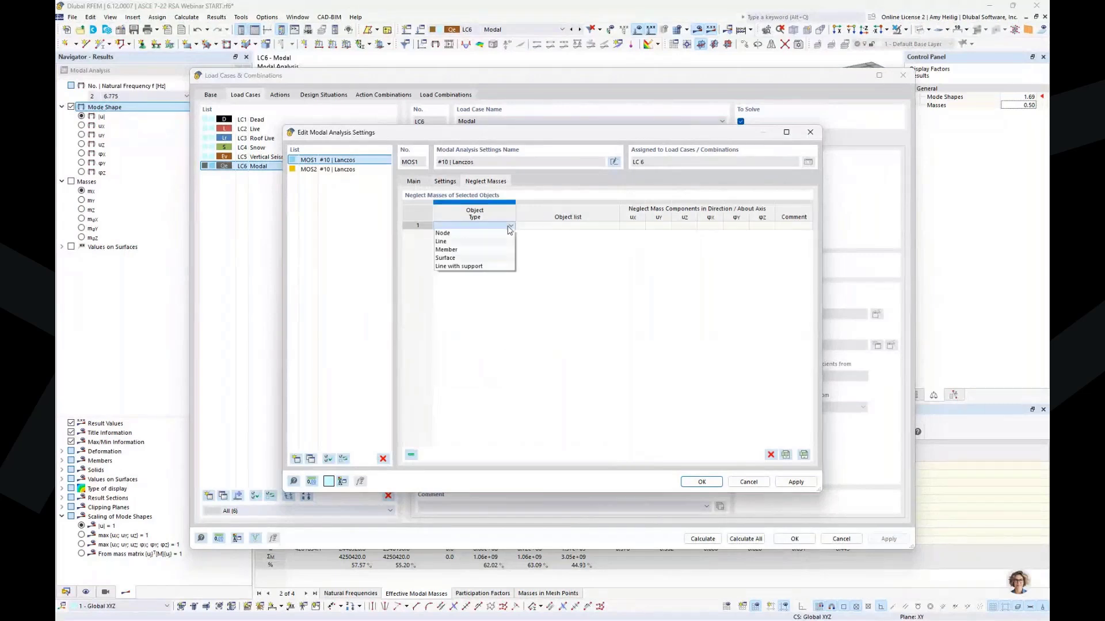
left_click(493, 252)
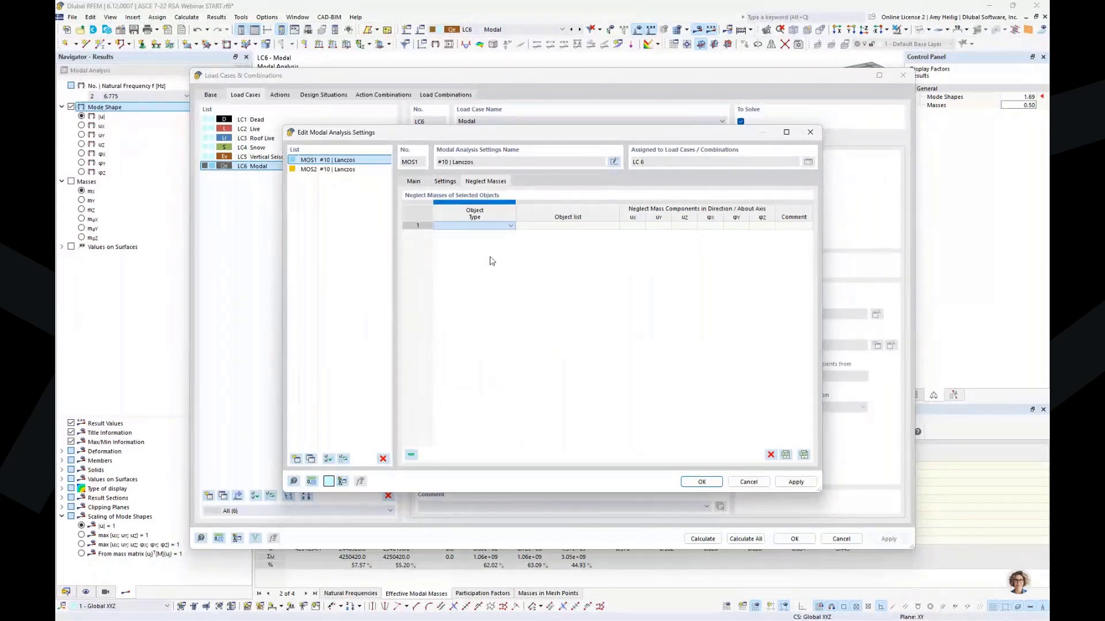
left_click(577, 226)
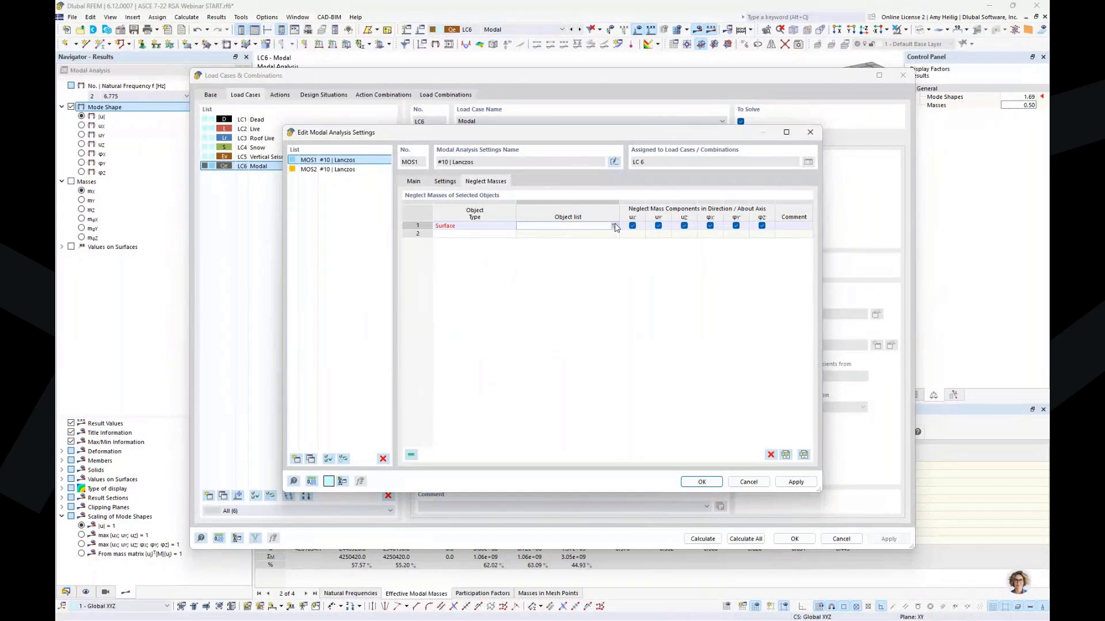
left_click(613, 226)
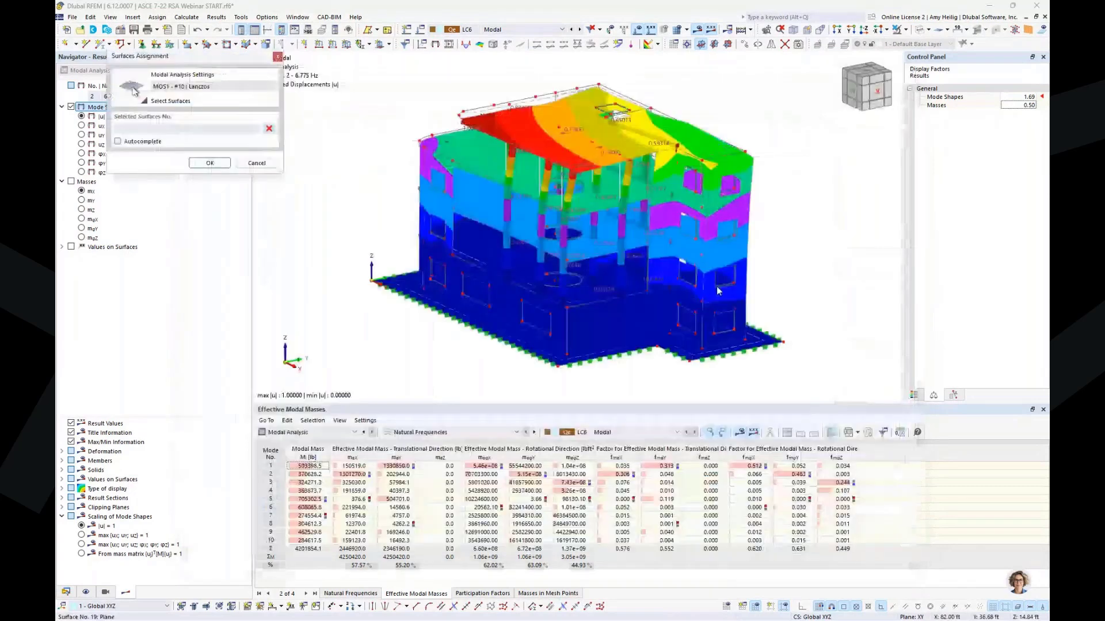
left_click(758, 337)
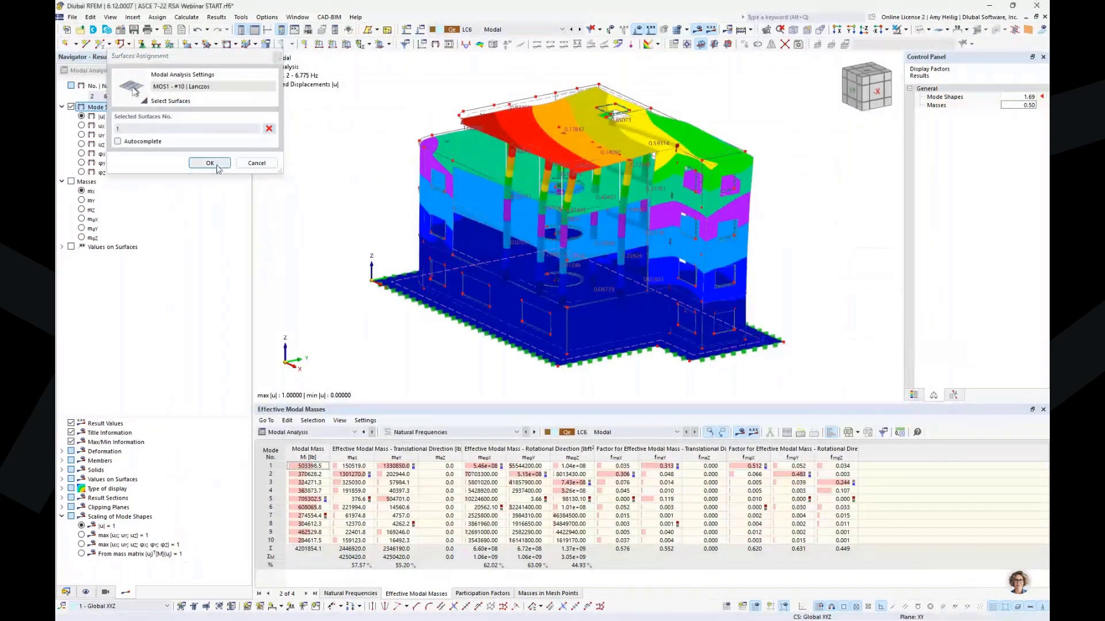
left_click(217, 166)
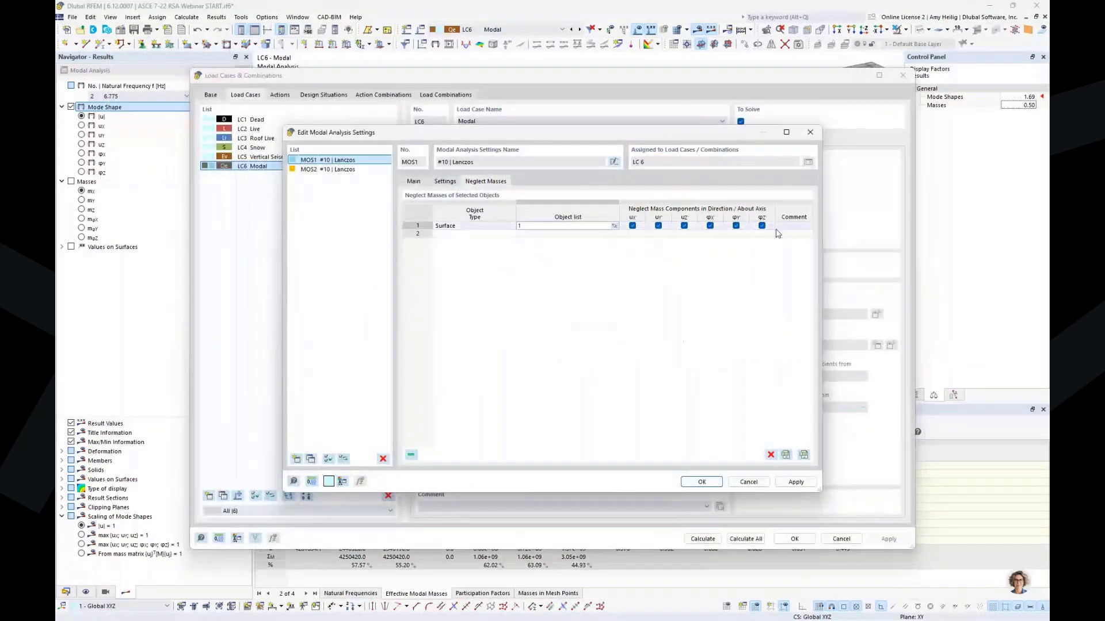
left_click(701, 483)
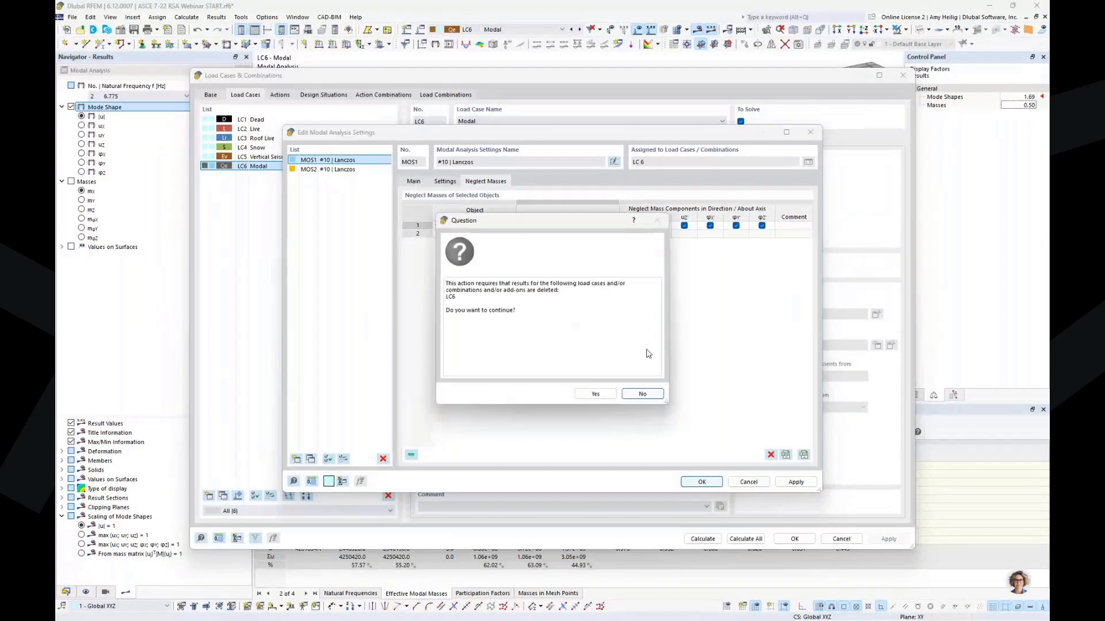
left_click(596, 394)
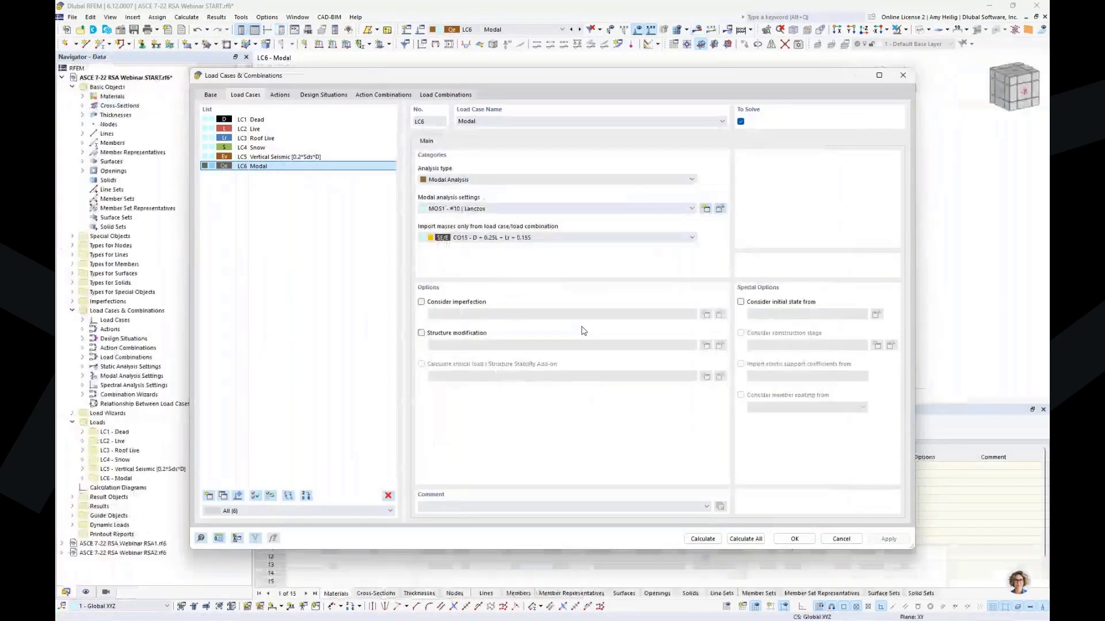
Recalculate the Modal load case LC6 with the revised neglected masses.
left_click(702, 538)
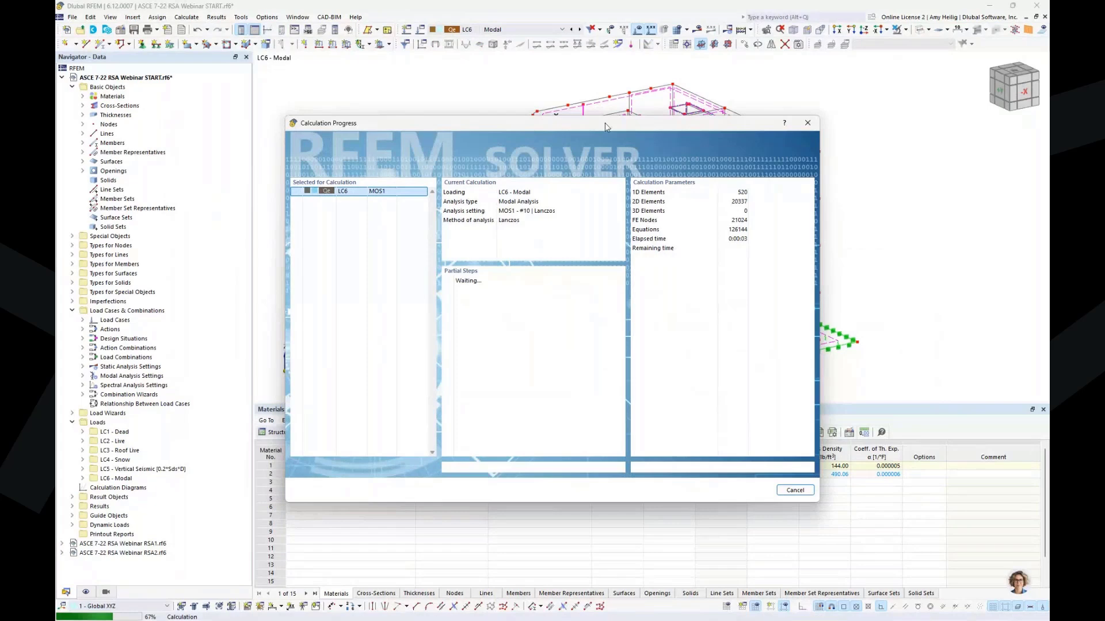
left_click_drag(605, 122, 637, 268)
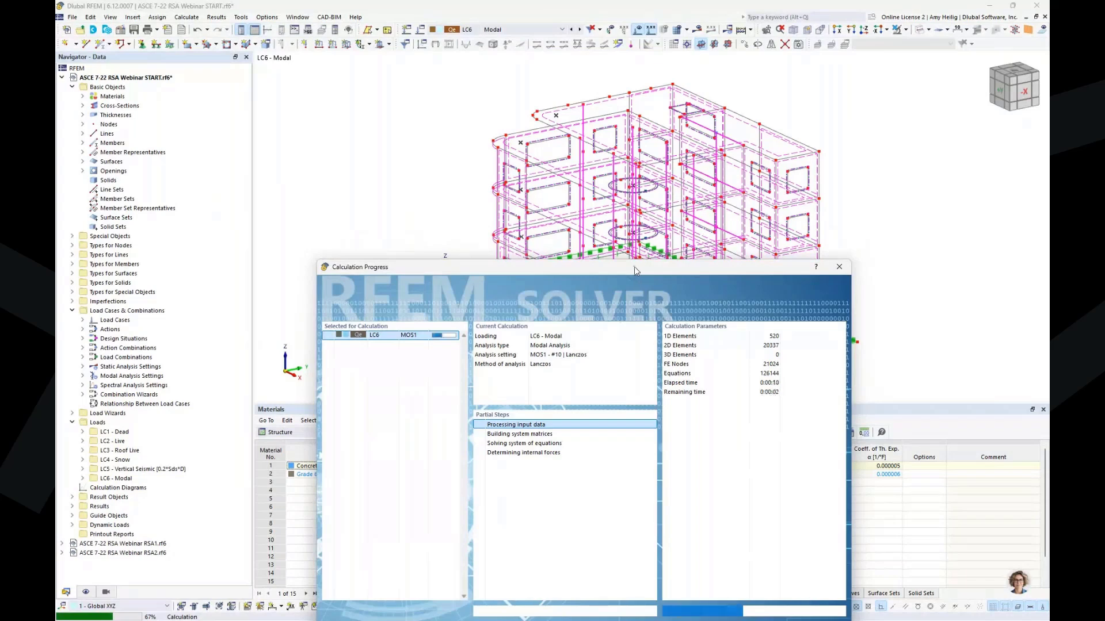
left_click_drag(634, 267, 619, 333)
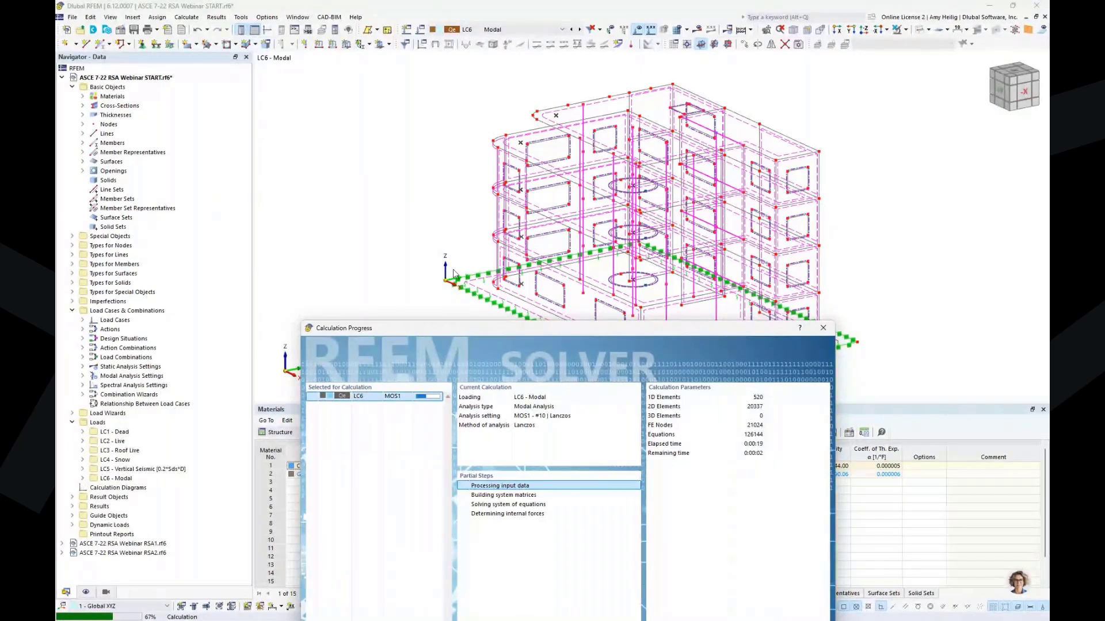
left_click_drag(545, 328, 551, 135)
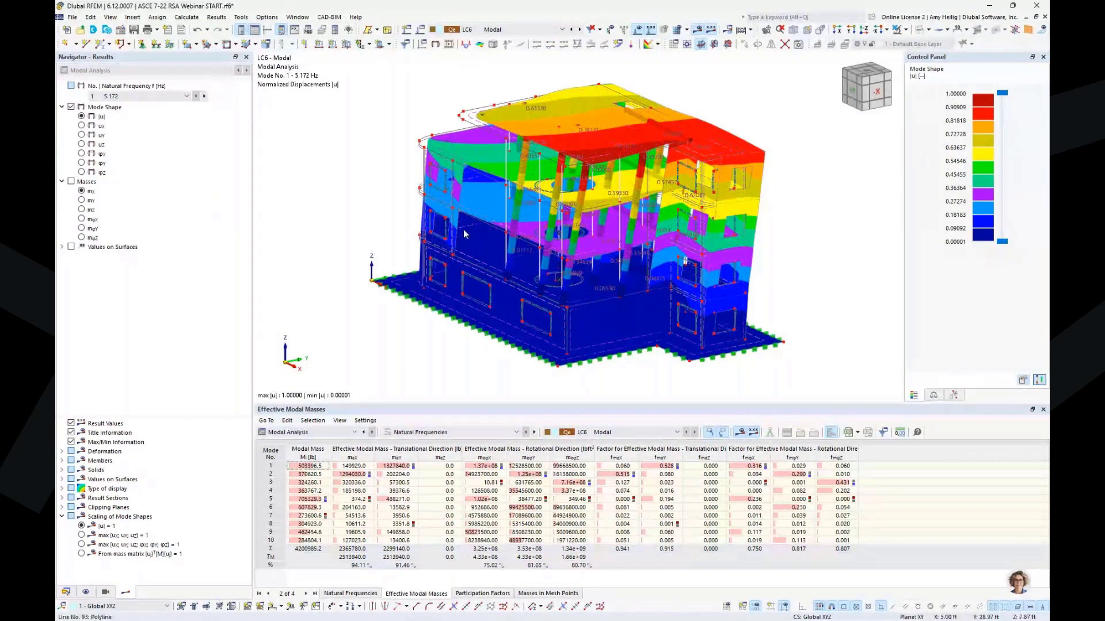
Inspect the X-direction translational masses around the base slab and return to the mode shape results.
left_click(70, 181)
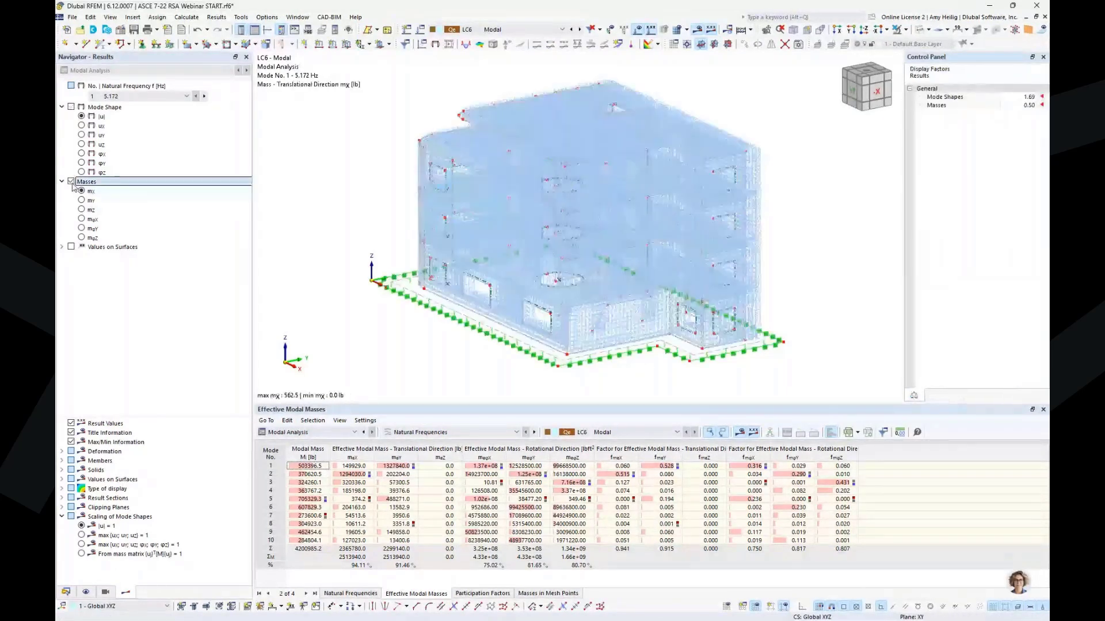
scroll(398, 327, "up", 2)
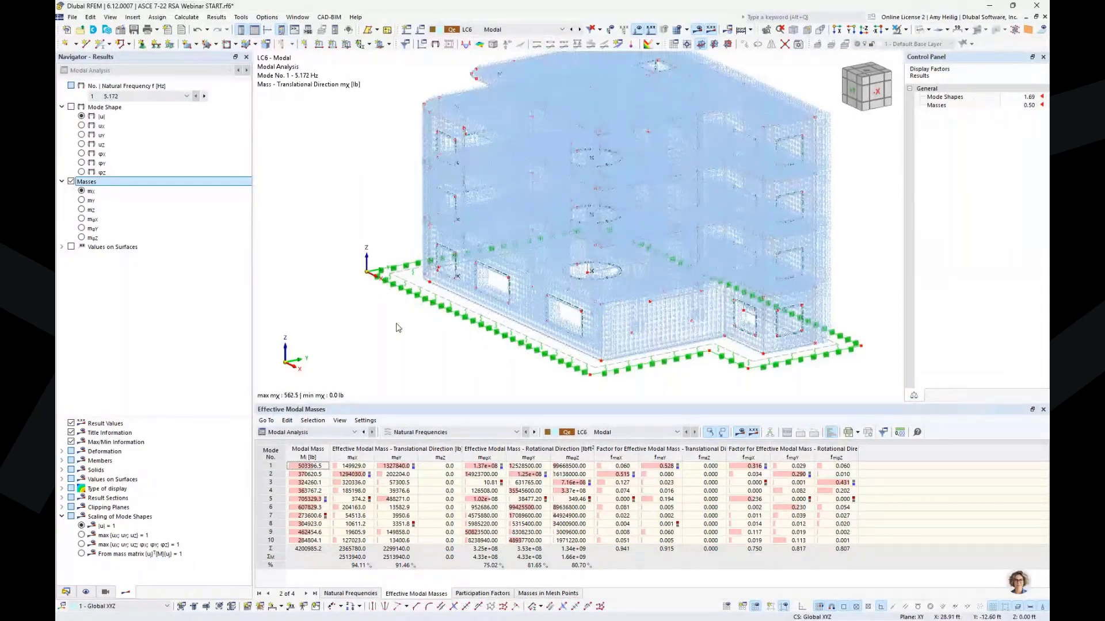
middle_click_drag(396, 324, 472, 325)
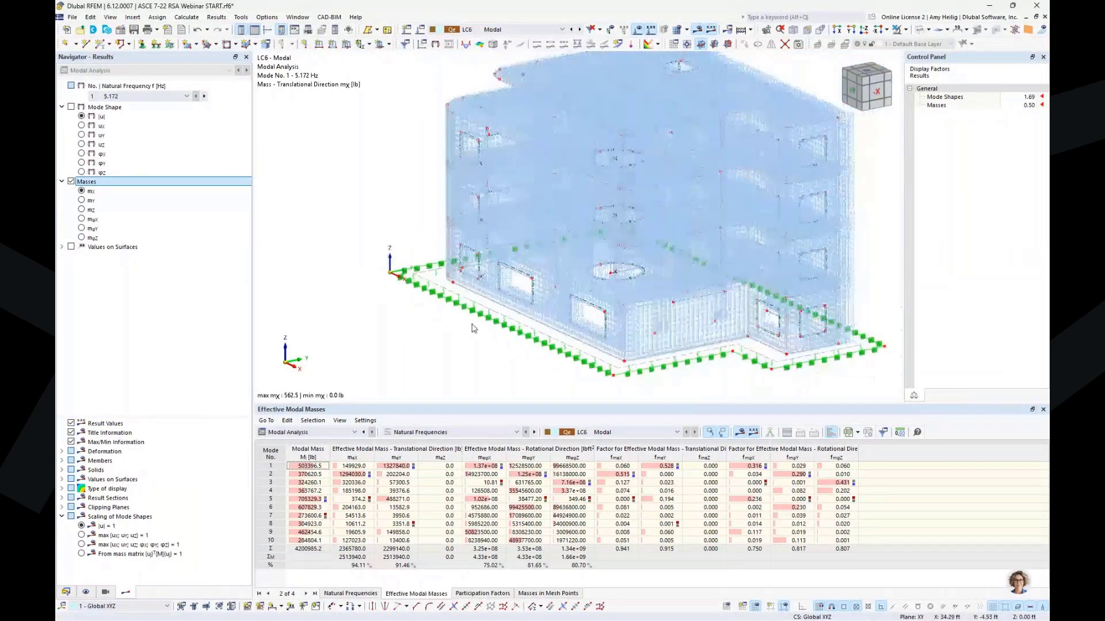
left_click(71, 107)
scroll(366, 200, "down", 1)
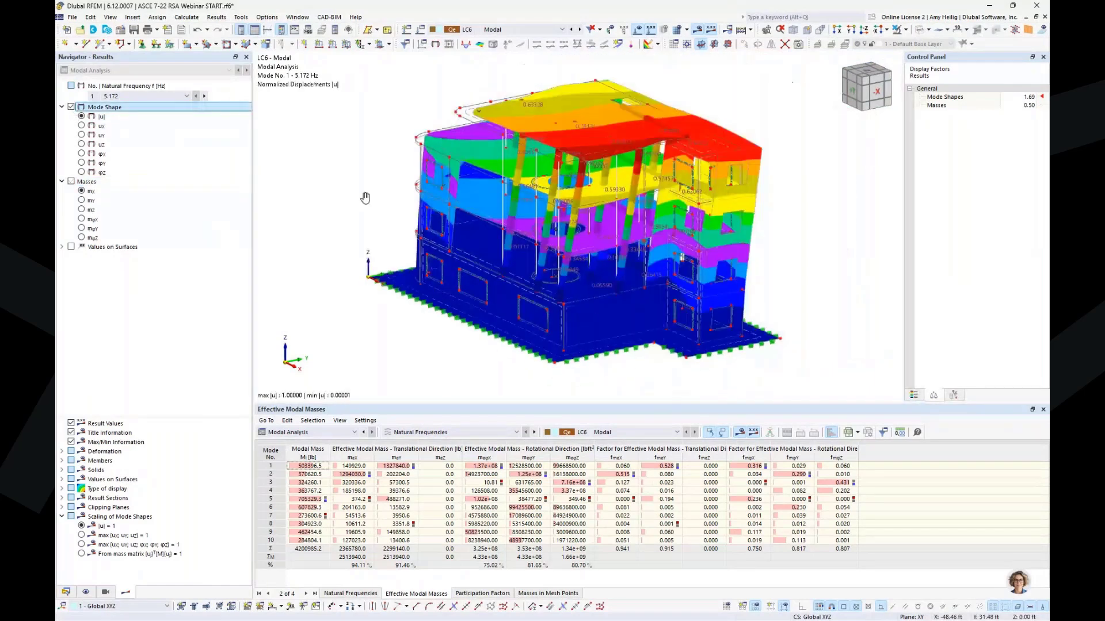
middle_click_drag(365, 197, 390, 204, "ctrl")
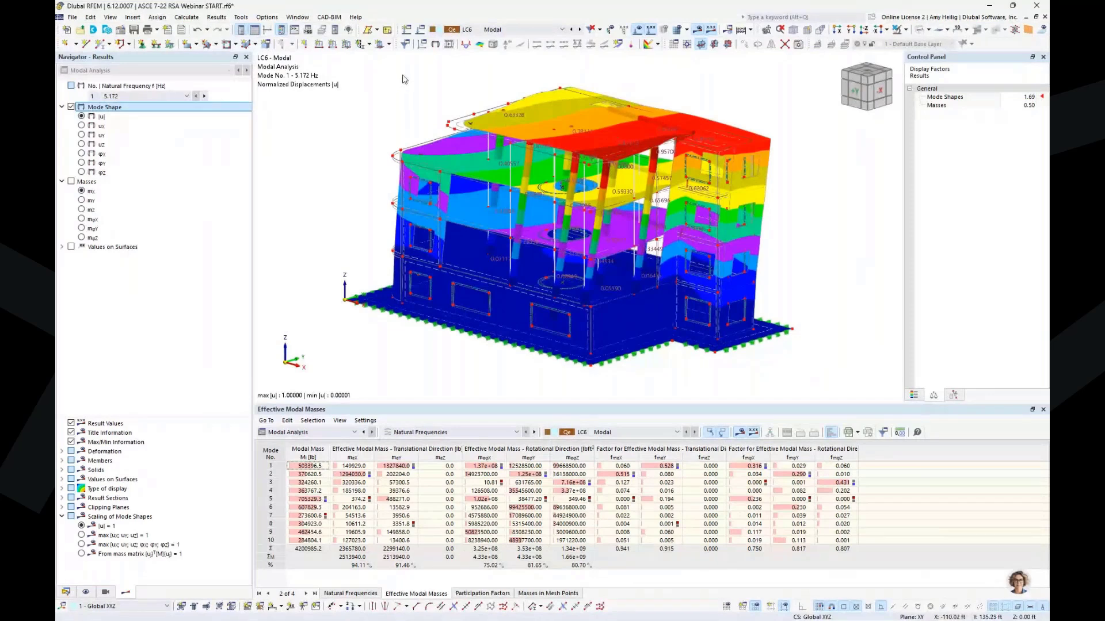
Review the ASCE 7 2022 redundancy, overstrength and orthogonal combination factors of the combination wizard without changing them.
left_click(421, 30)
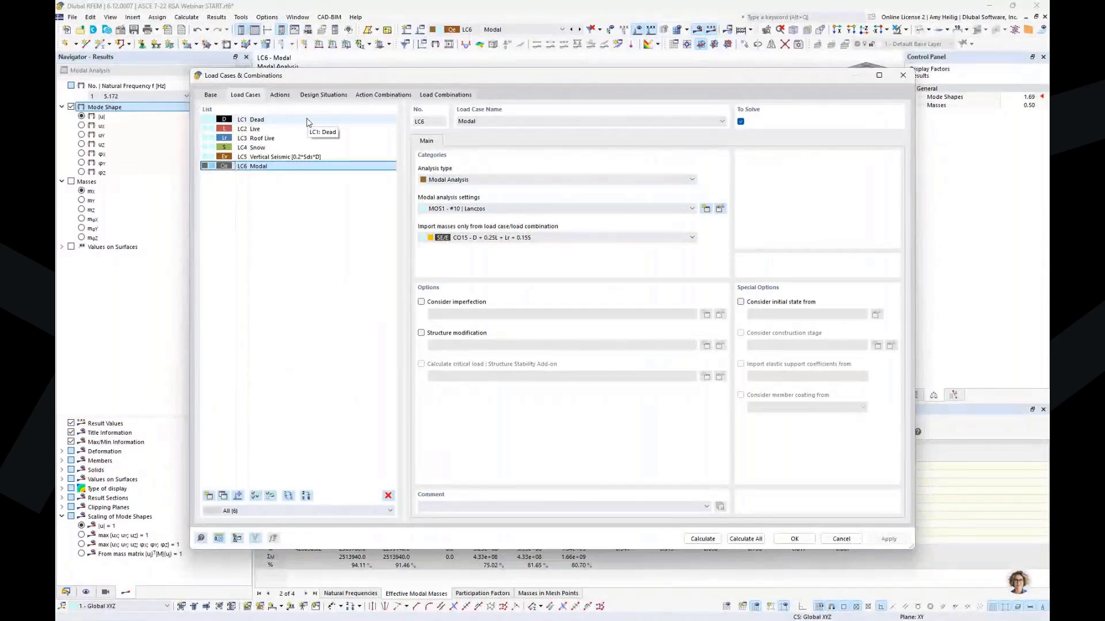
left_click(210, 94)
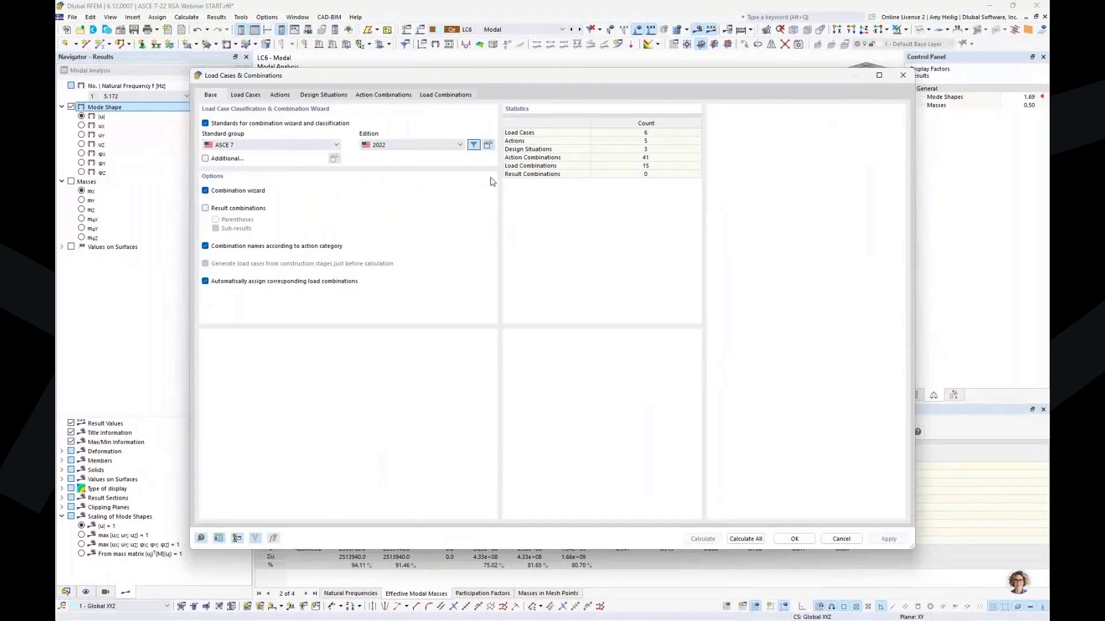
left_click(487, 145)
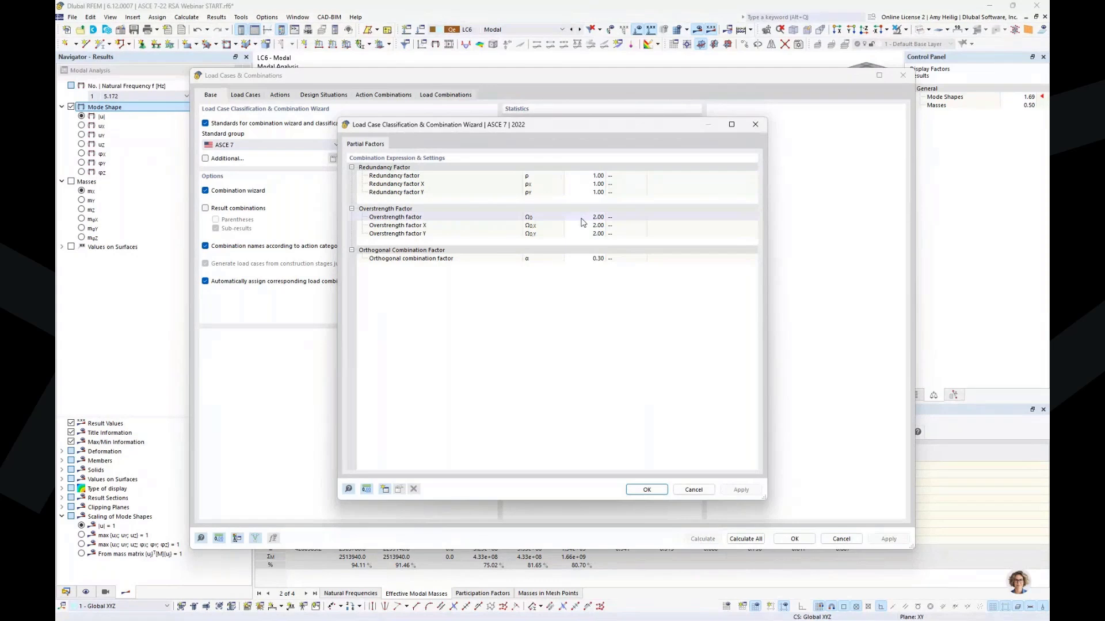
left_click(693, 490)
Add a load case named RSA [X & Y-Dir] with Response Spectrum Analysis as its analysis type.
left_click(246, 95)
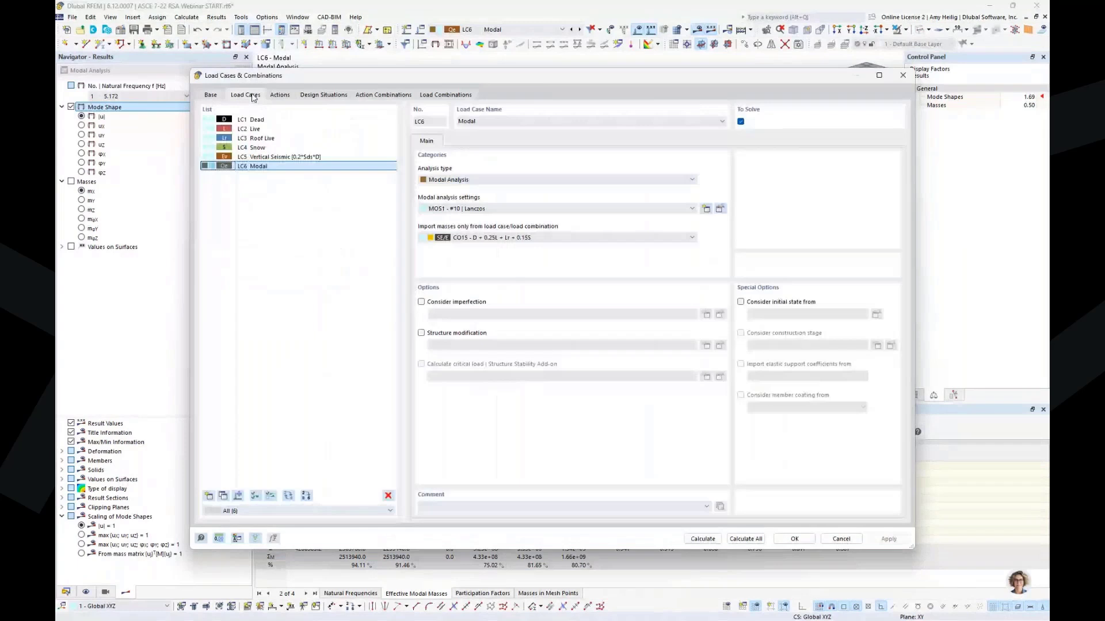
left_click(208, 495)
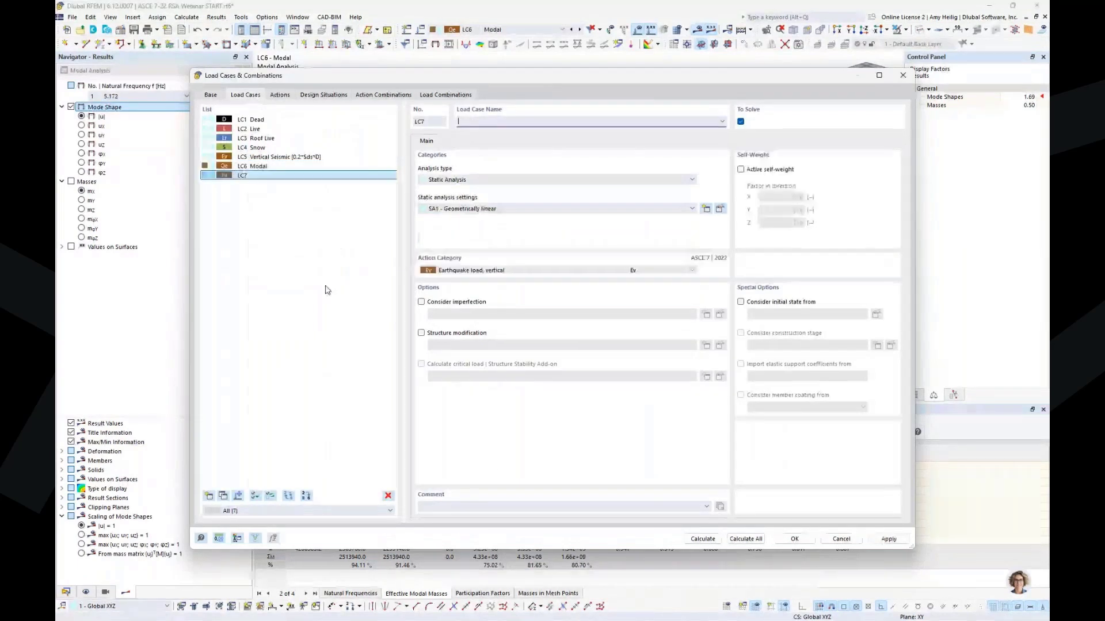
type("RSA")
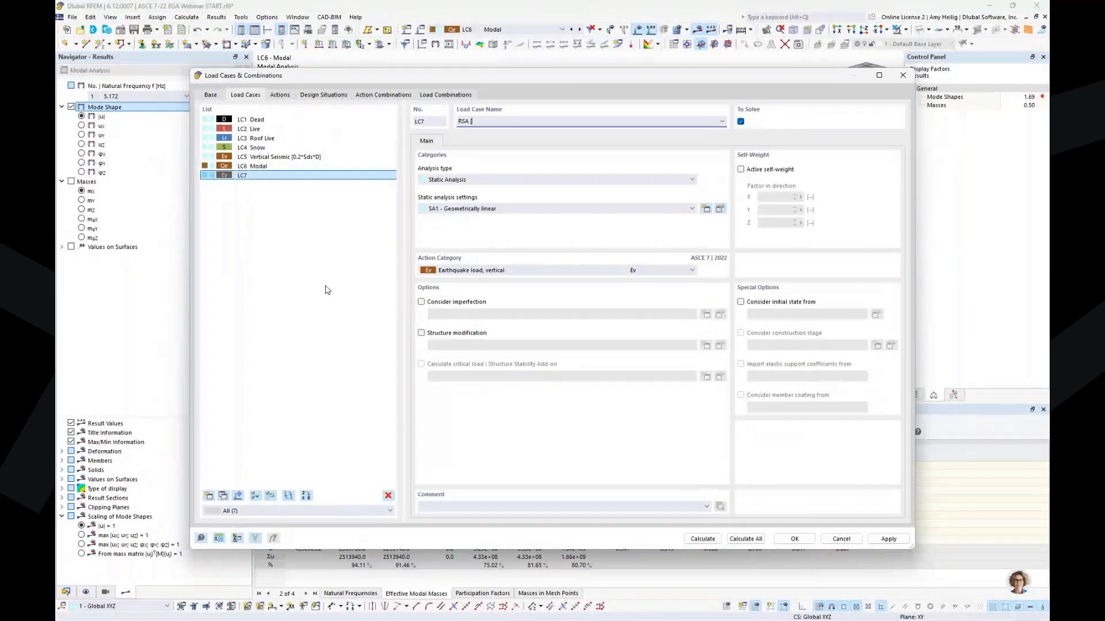
type(" [X & Y-Dir")
left_click(481, 183)
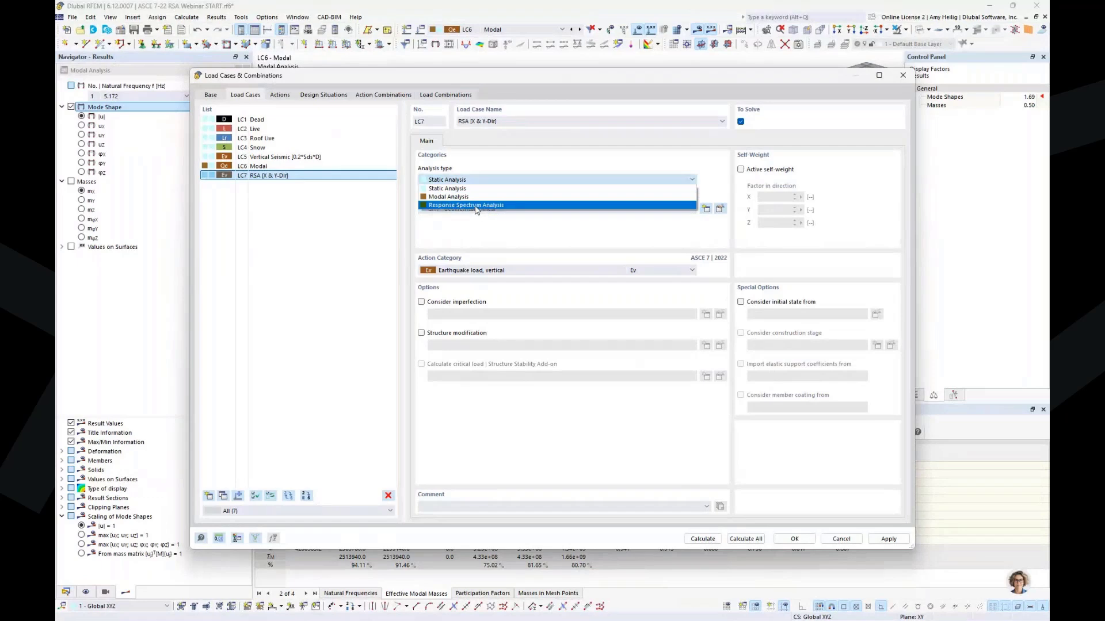
left_click(476, 205)
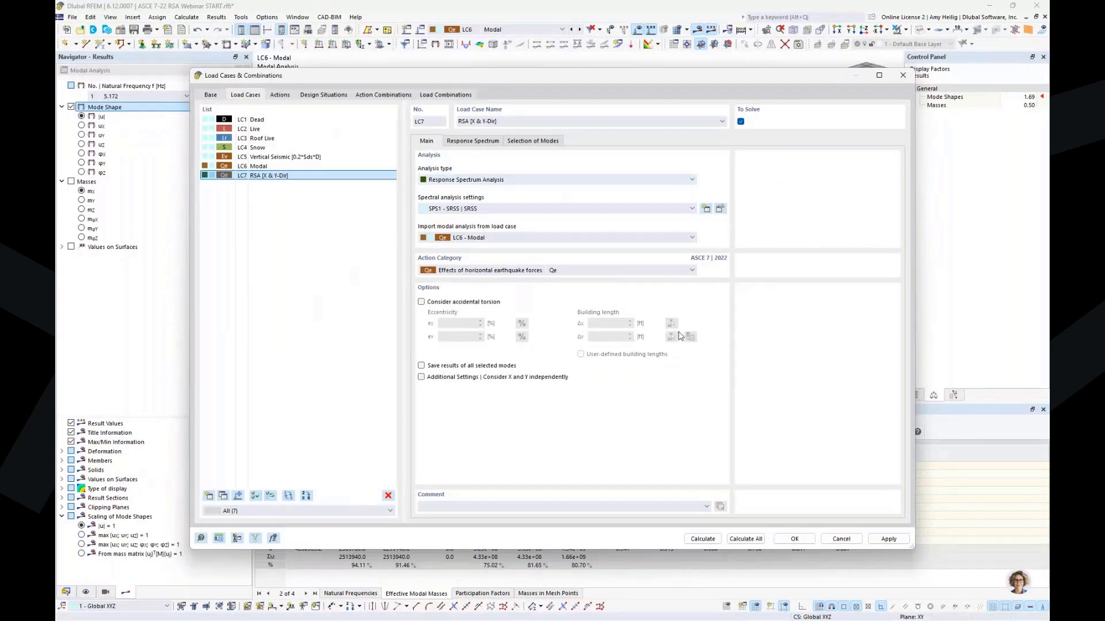
Open the spectral analysis settings SPS1 and examine the available modal combination rules for periodic responses.
left_click(719, 209)
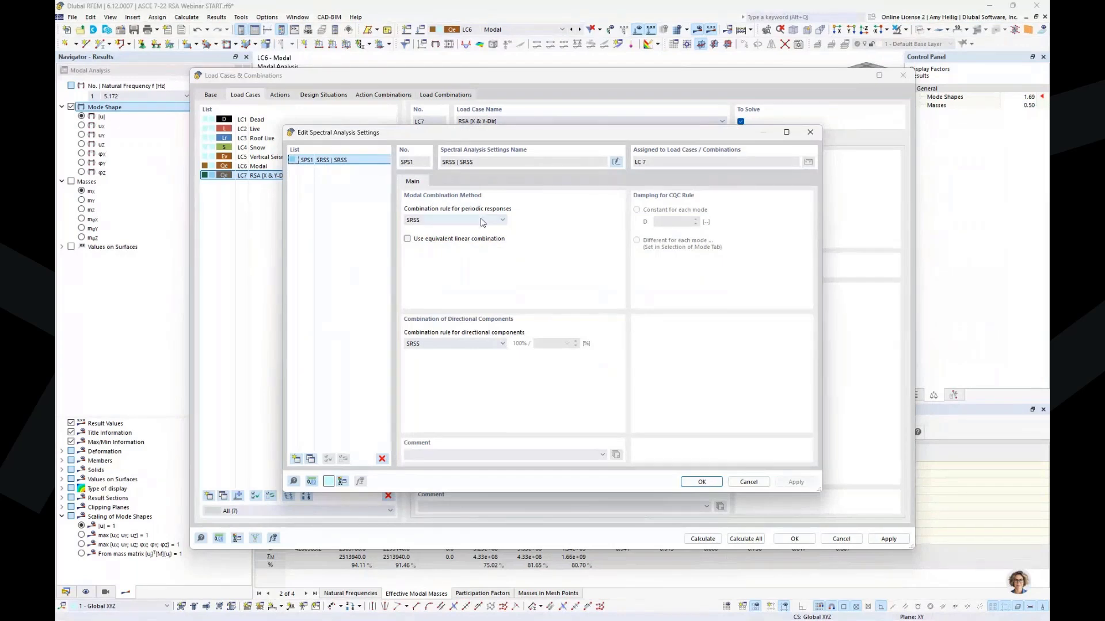
left_click(482, 221)
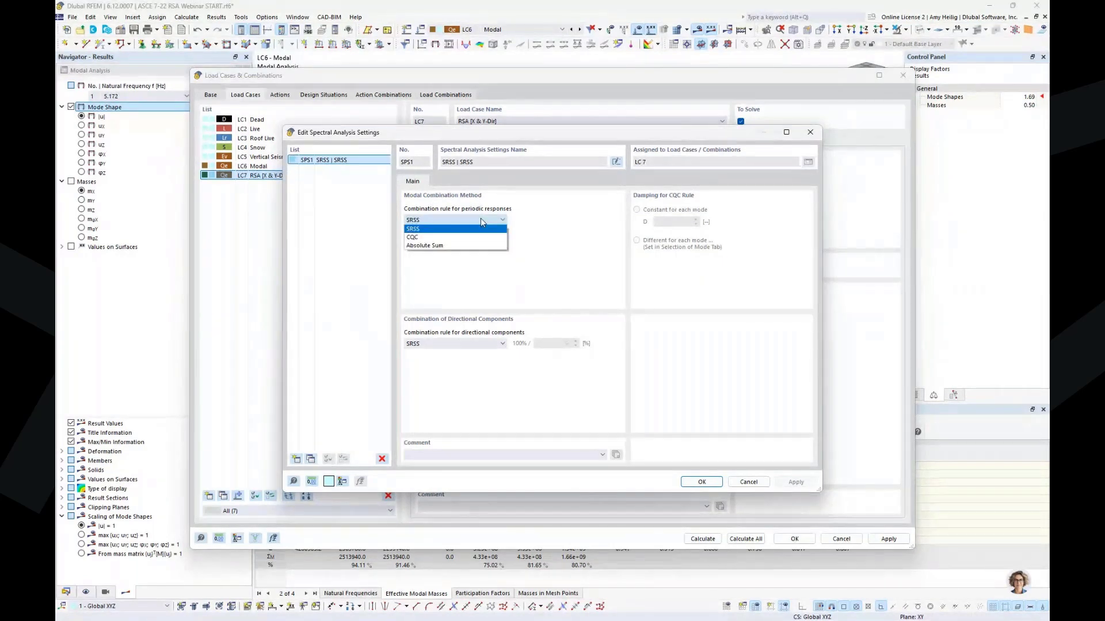
left_click(481, 220)
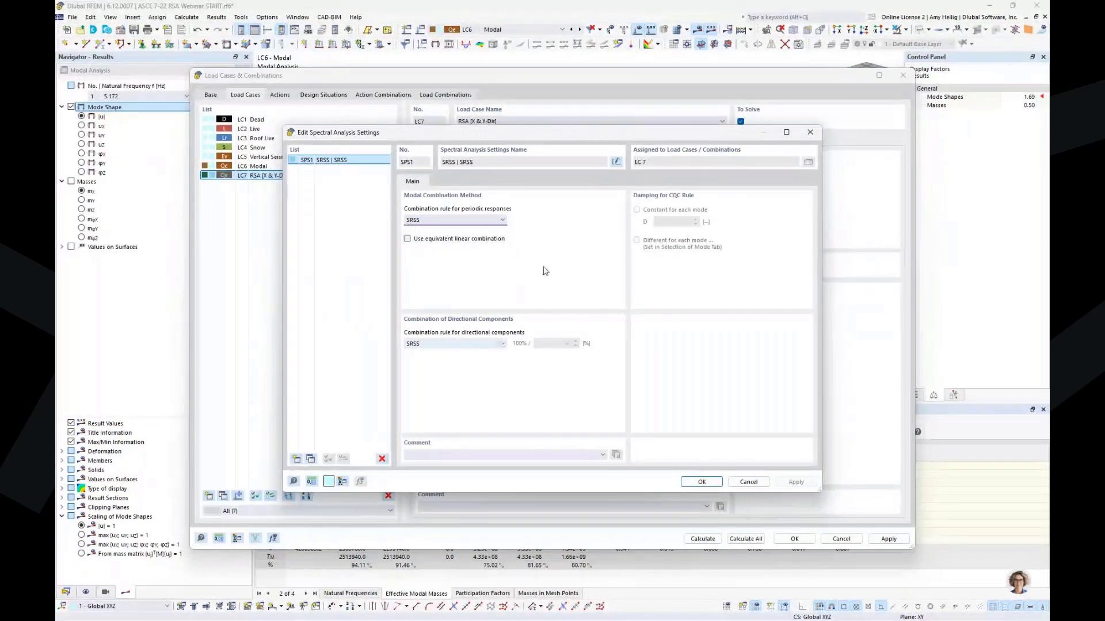
key("super+Tab")
left_click(544, 210)
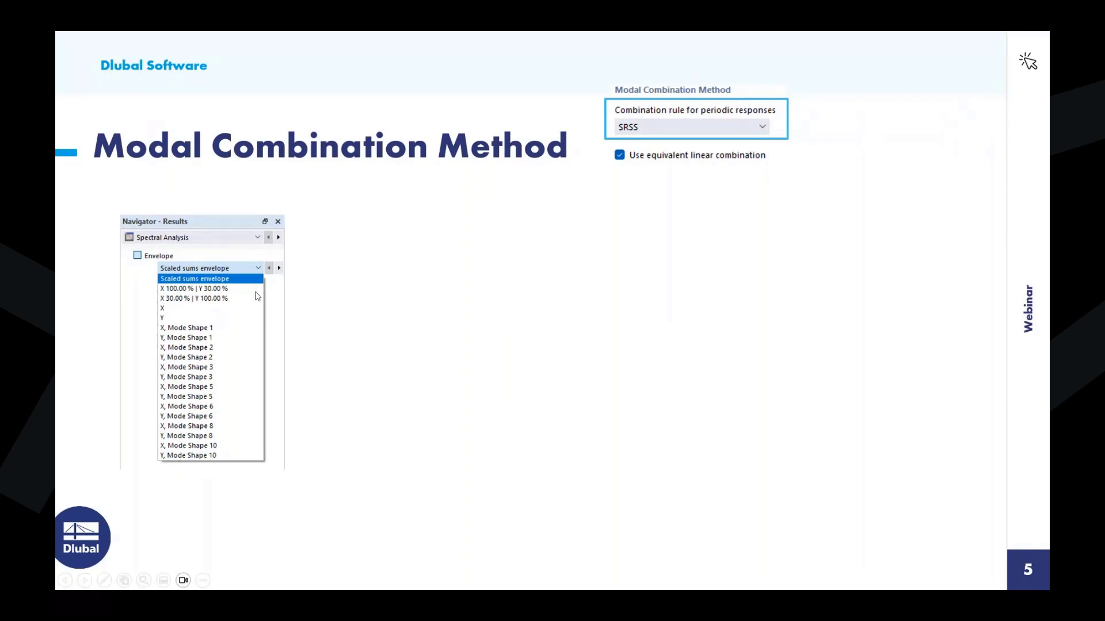
left_click(304, 311)
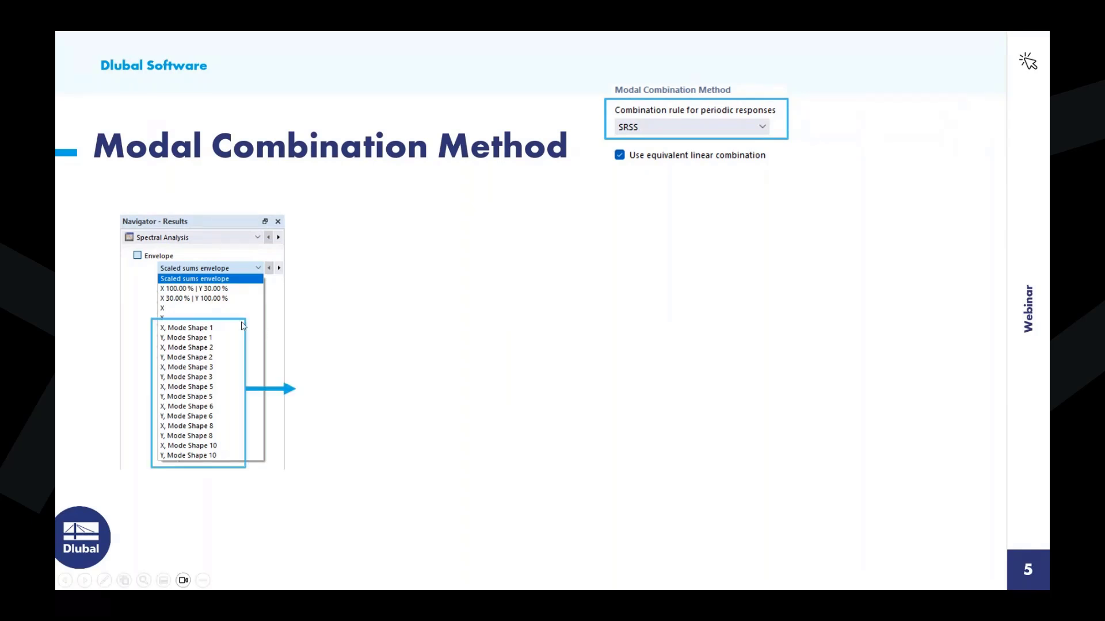
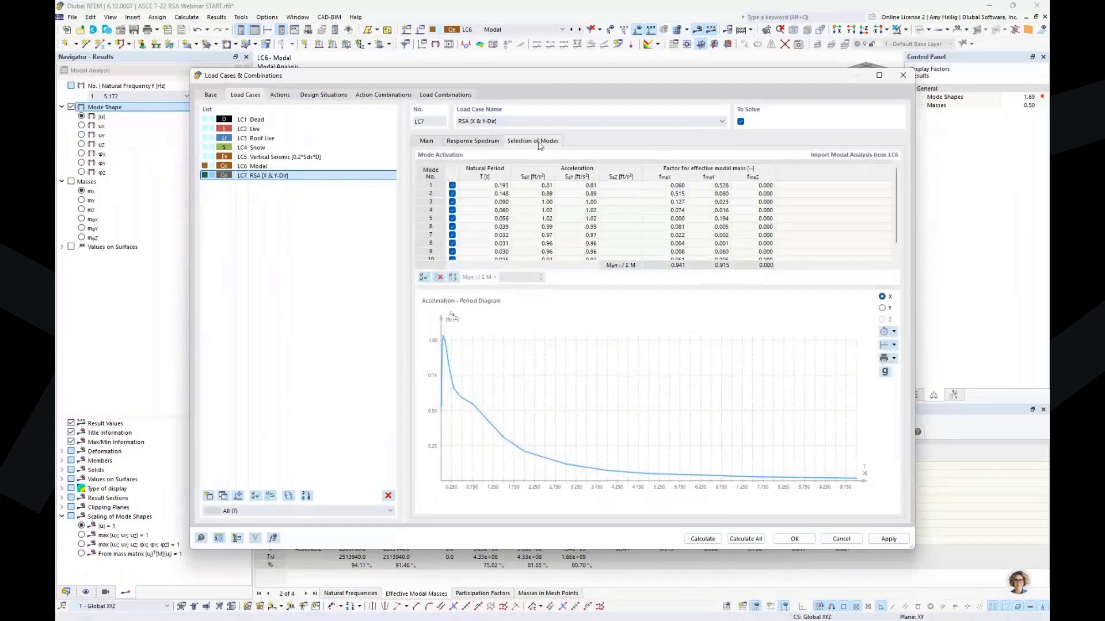
Activate only modes with an effective modal mass factor above 0.050 for the RSA load case and accept its settings.
scroll(534, 198, "down", 1)
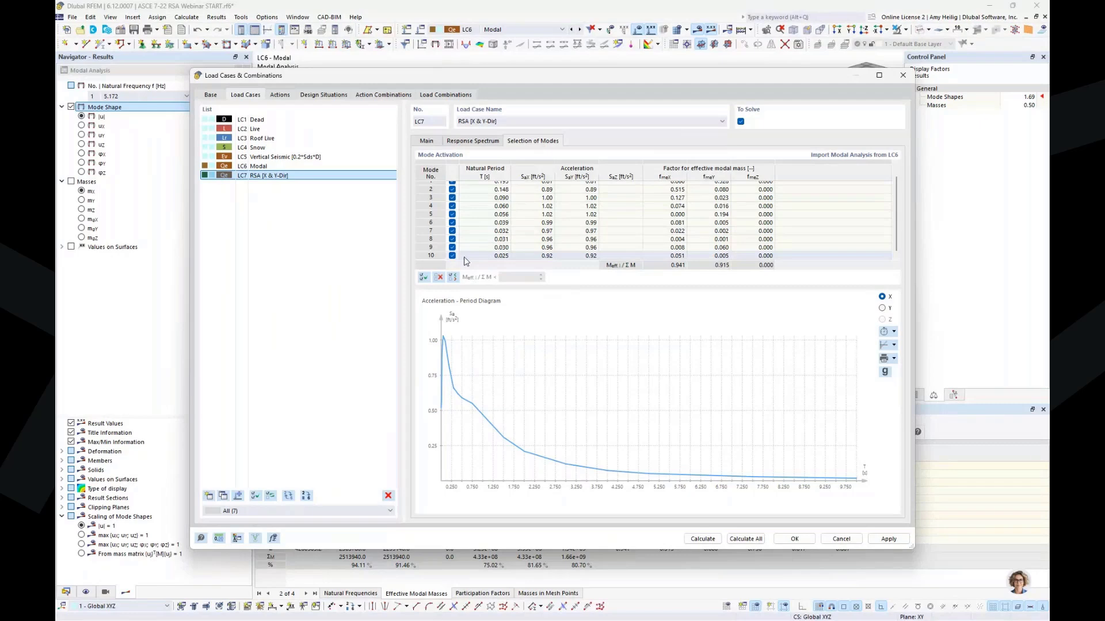
left_click(453, 278)
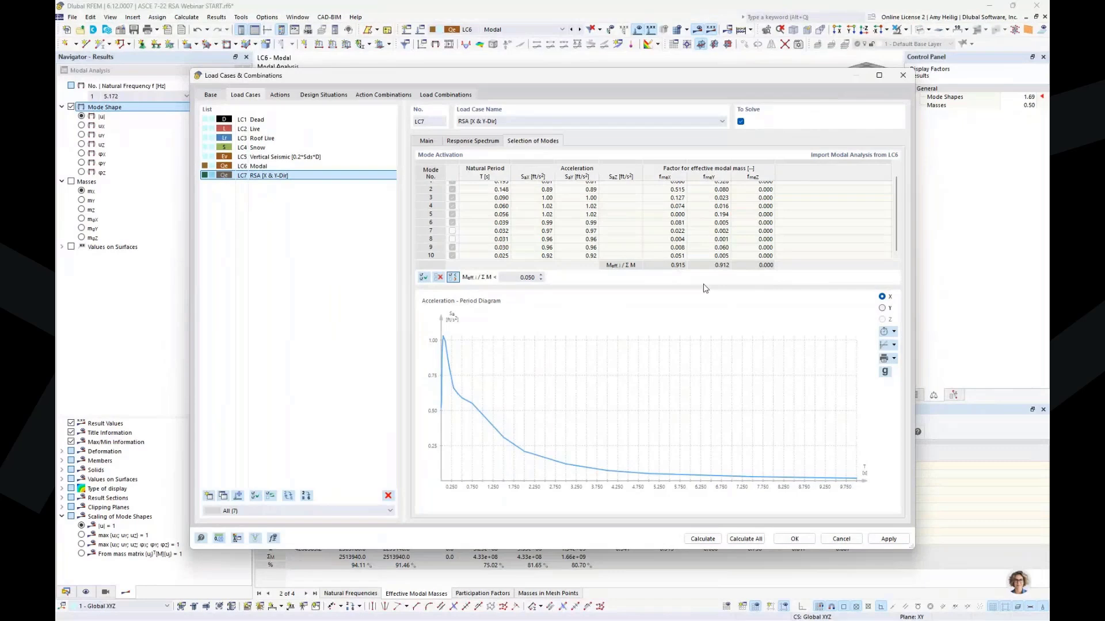
left_click(436, 144)
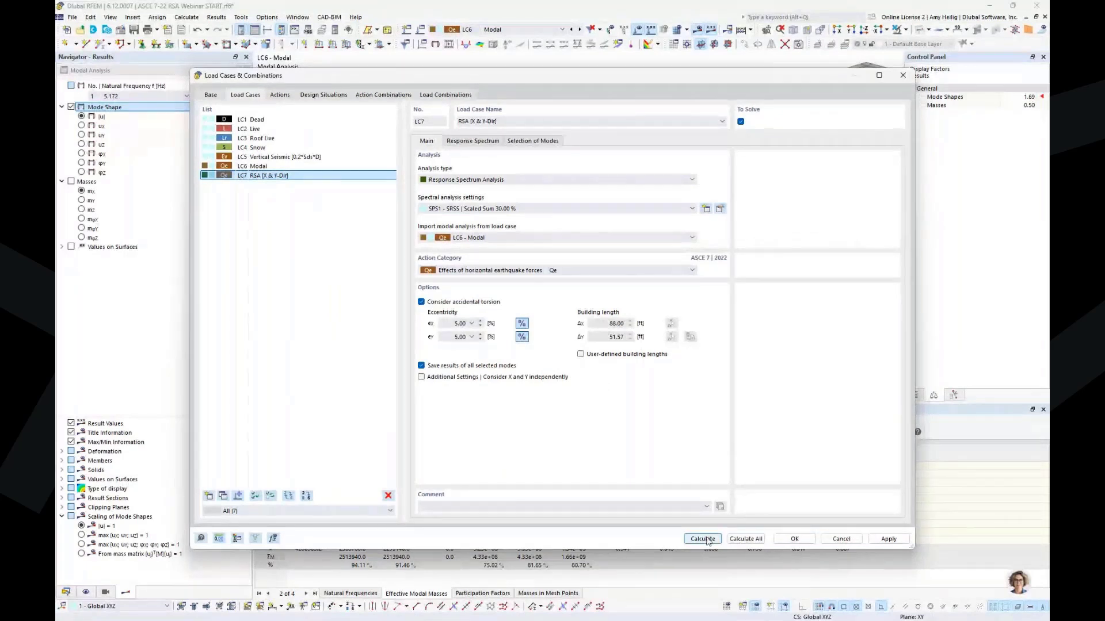
left_click(795, 539)
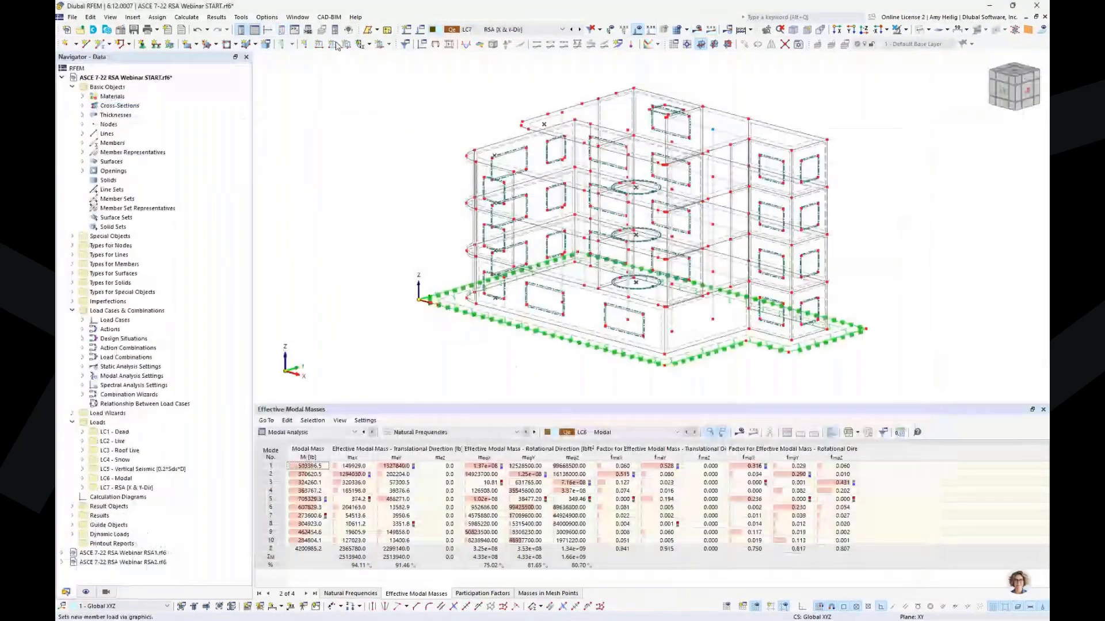
Switch to the calculated model ASCE 7-22 RSA Webinar RSA1.rf6 to show its RSA [X & Y-Dir] deformations.
left_click(297, 16)
left_click(380, 144)
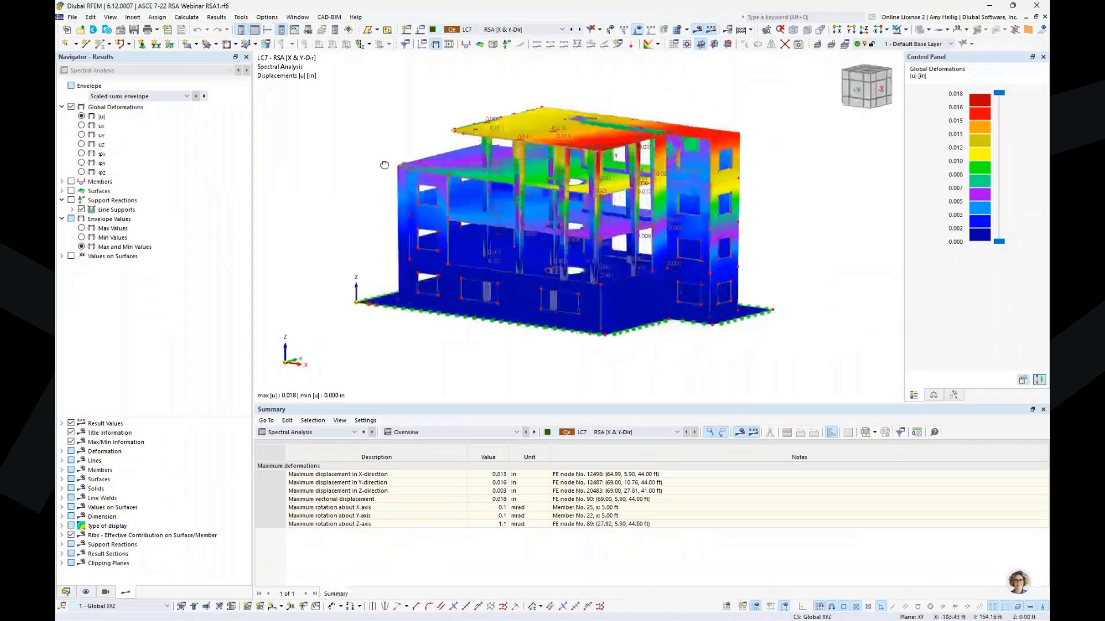
scroll(385, 168, "up", 1)
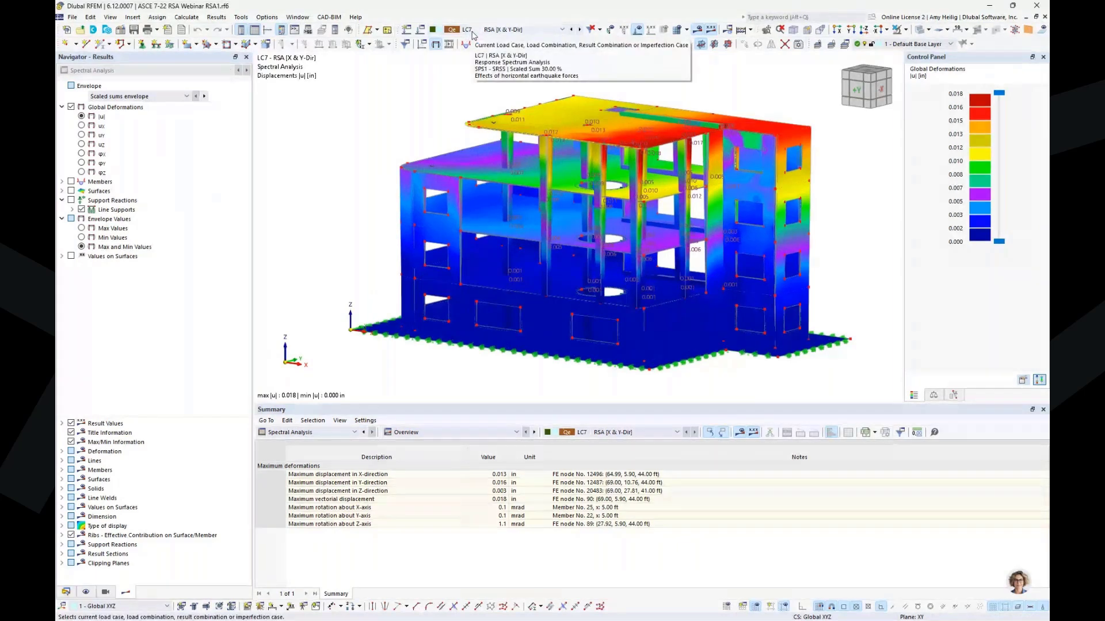
Review the scaled sum, directional and per-mode result options for the RSA load case, keeping the scaled sums envelope.
left_click(177, 96)
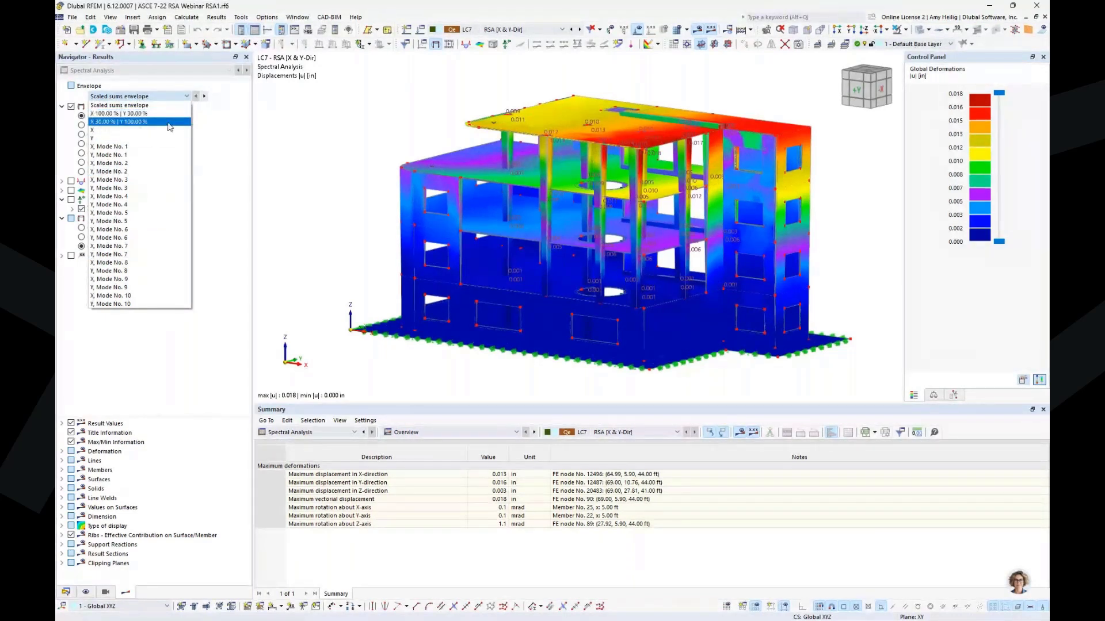
left_click(202, 134)
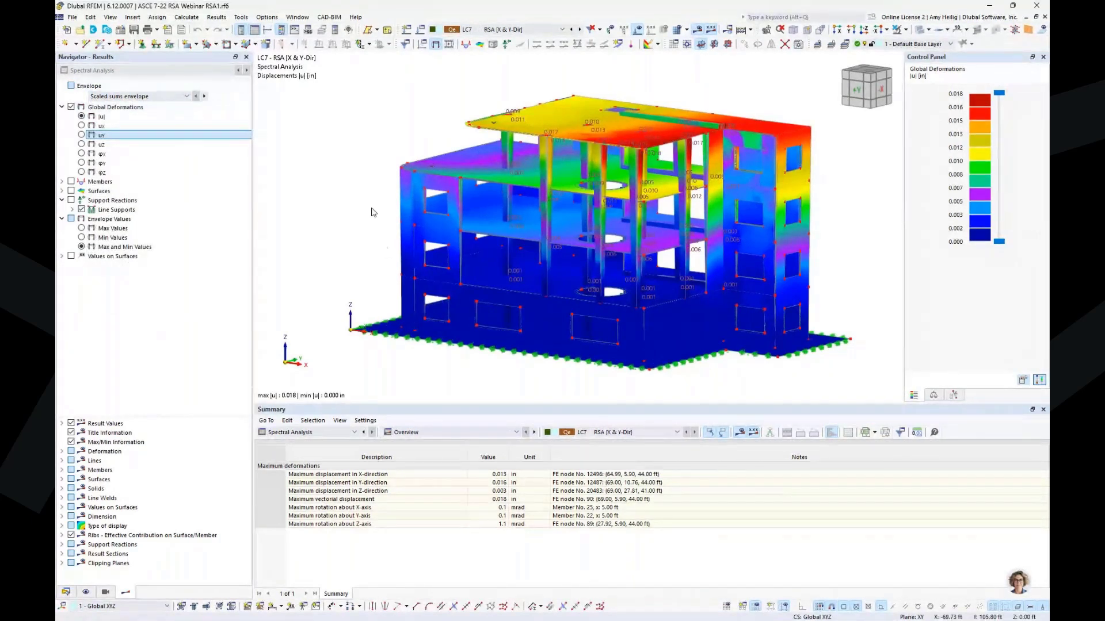
middle_click_drag(370, 213, 347, 225, "ctrl")
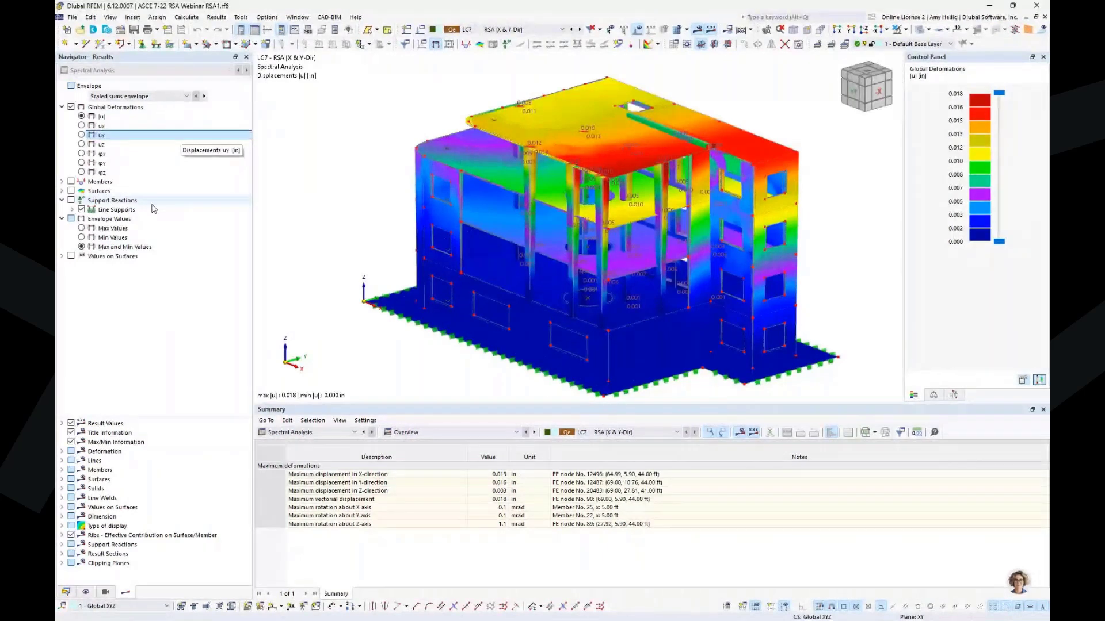
middle_click_drag(257, 209, 267, 204, "ctrl")
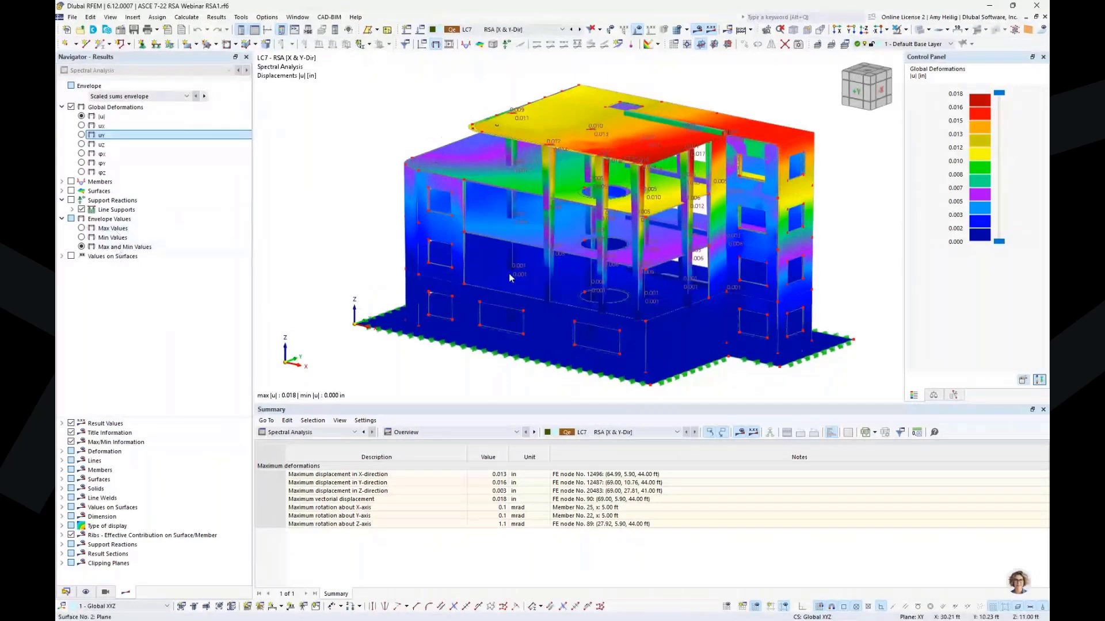
Compare the maximum and minimum envelope values of the global deformations, leaving the maximum values displayed.
left_click(84, 230)
left_click(82, 229)
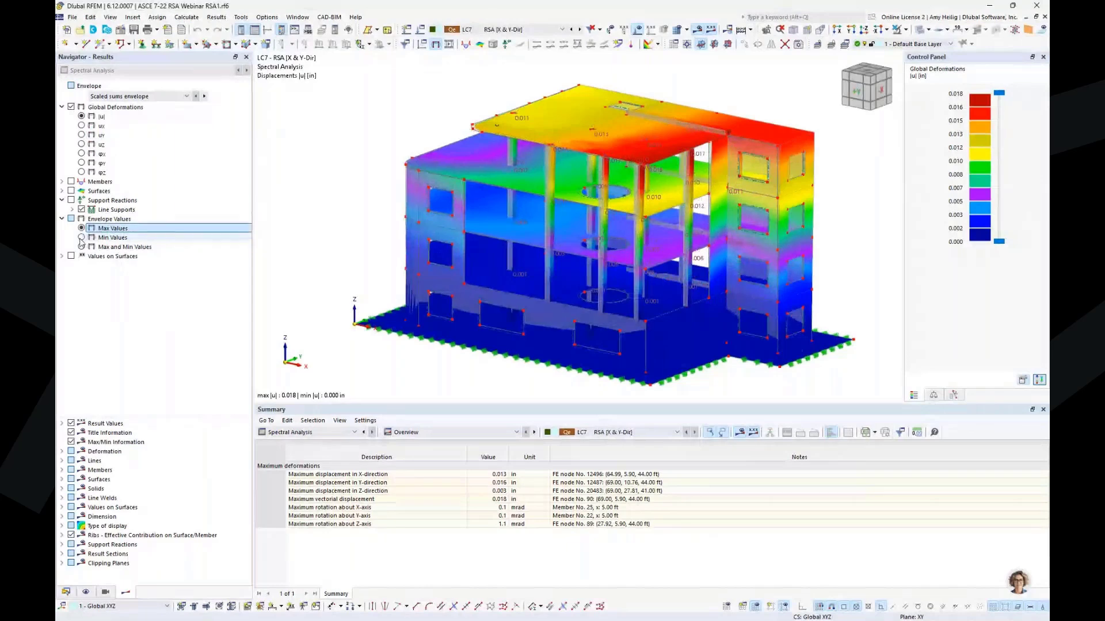
left_click(81, 238)
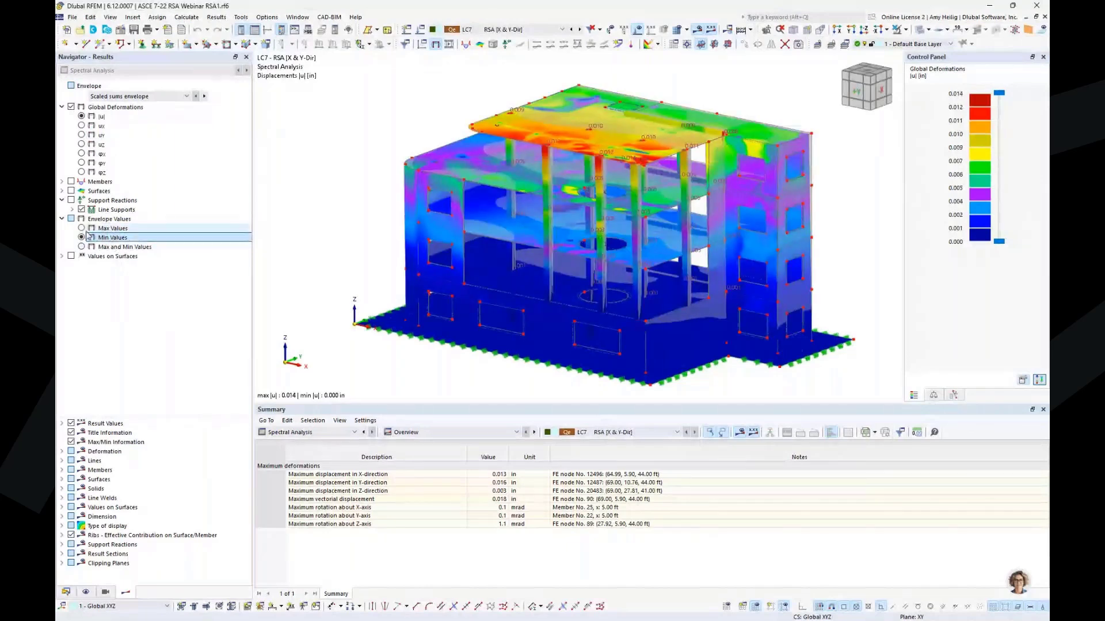
left_click(82, 229)
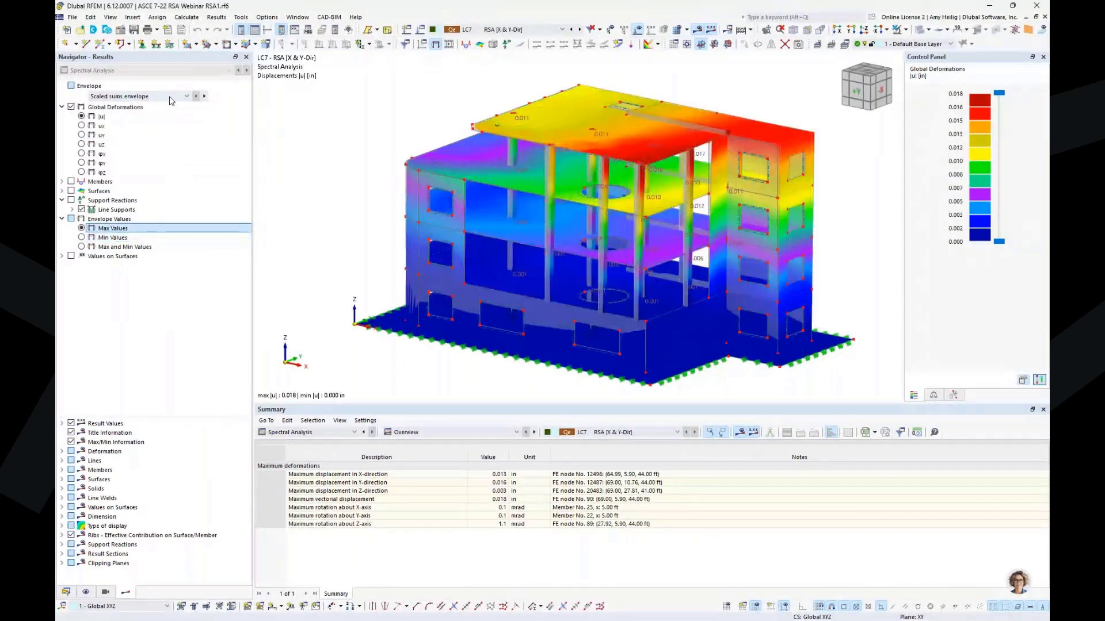
Examine the members' internal forces N, Vy, Vz and My from the spectral analysis, and hide the member results.
left_click(62, 182)
left_click(71, 182)
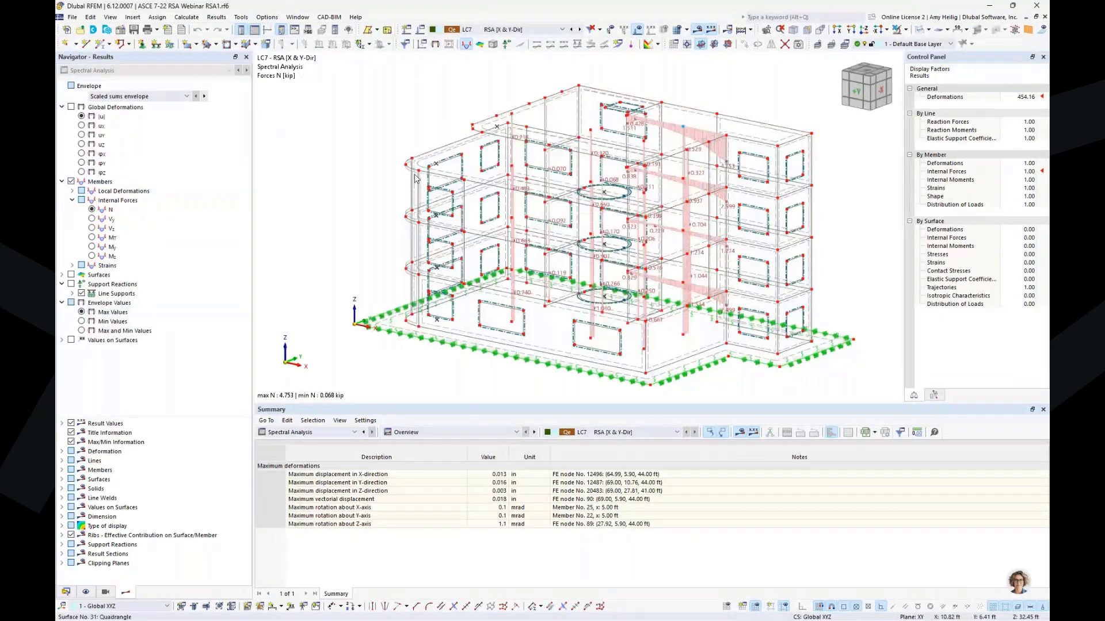
left_click(93, 219)
left_click(92, 228)
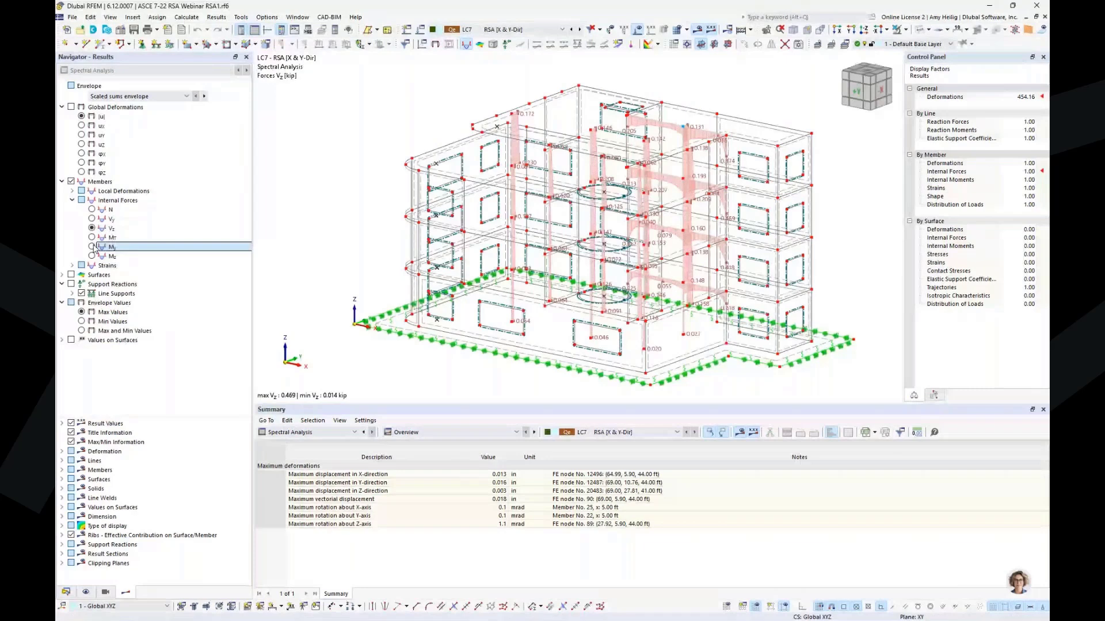
left_click(92, 247)
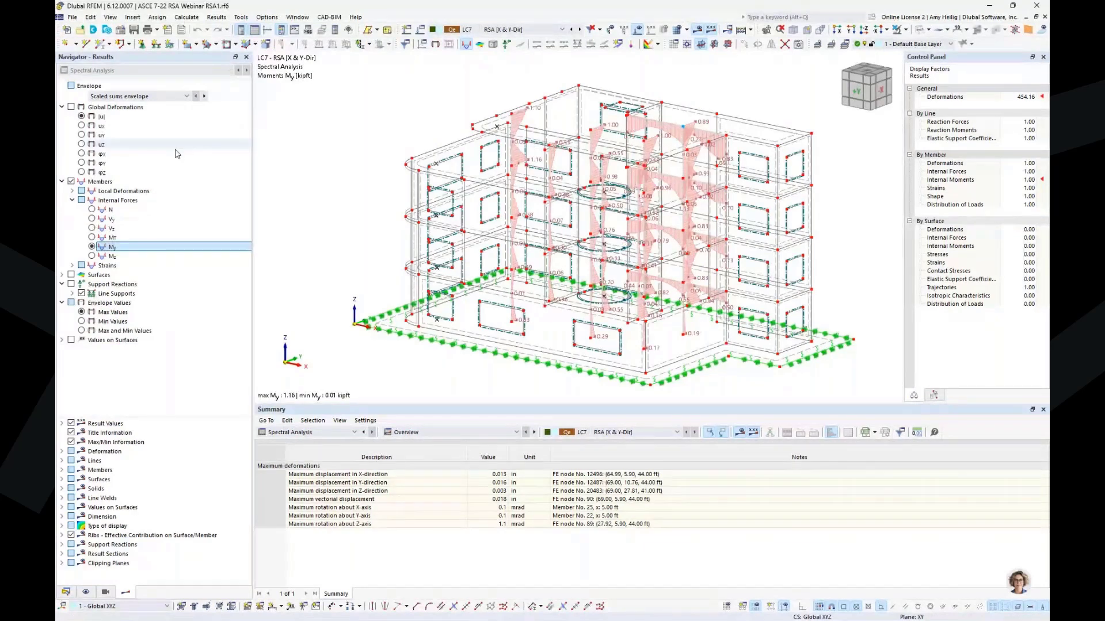
left_click(62, 181)
left_click(71, 182)
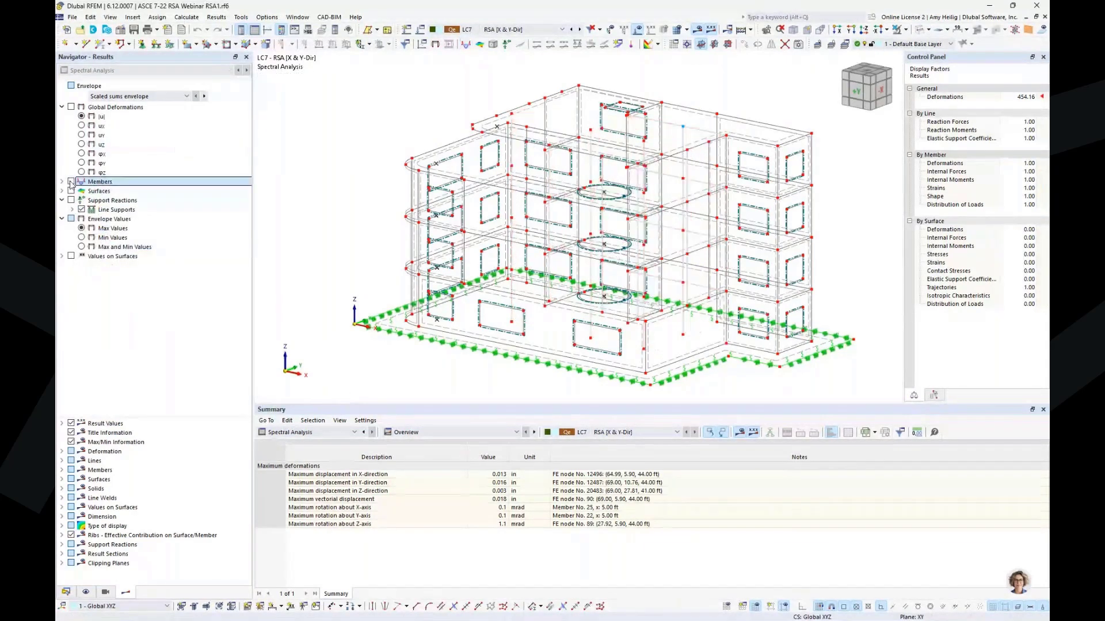
Display the surface internal forces and isolate the first elevated floor slab together with its related objects.
left_click(61, 191)
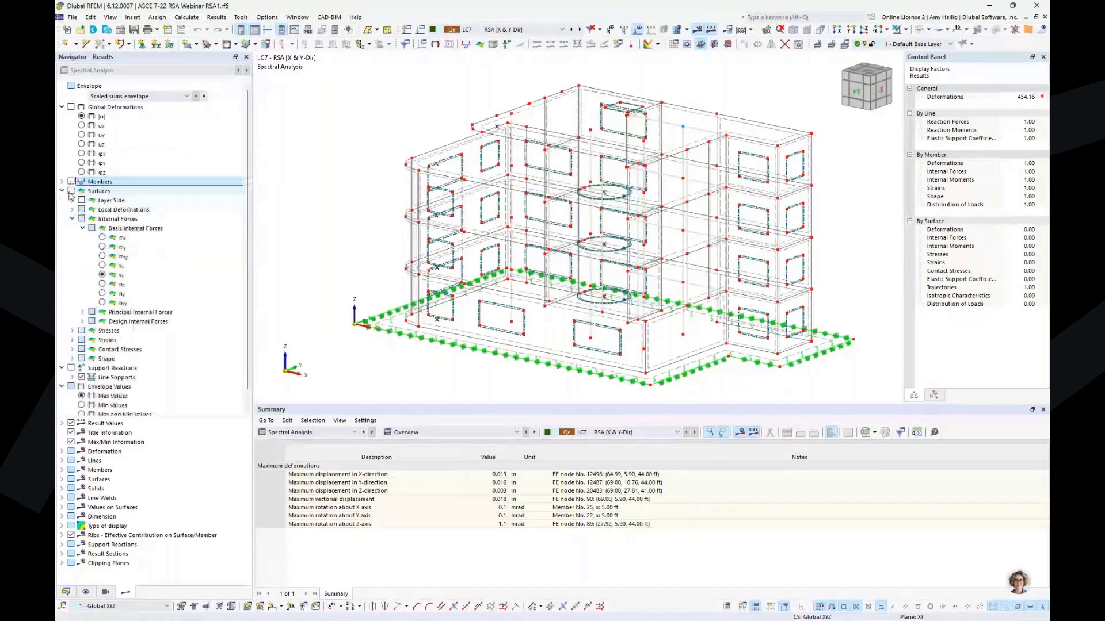
left_click(70, 194)
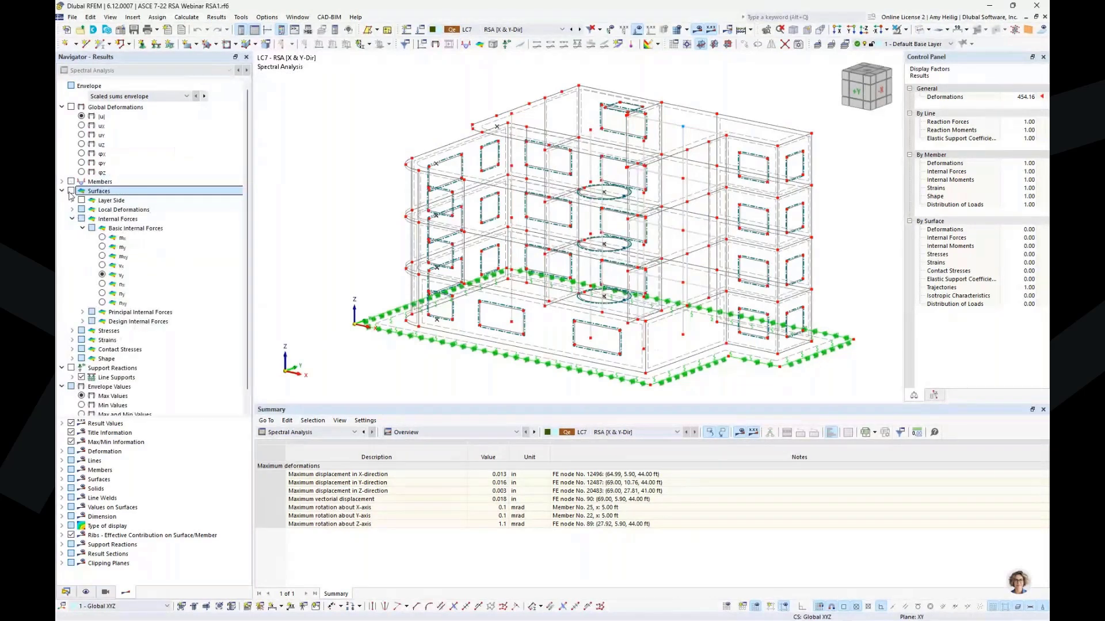
left_click(71, 191)
scroll(654, 312, "up", 5)
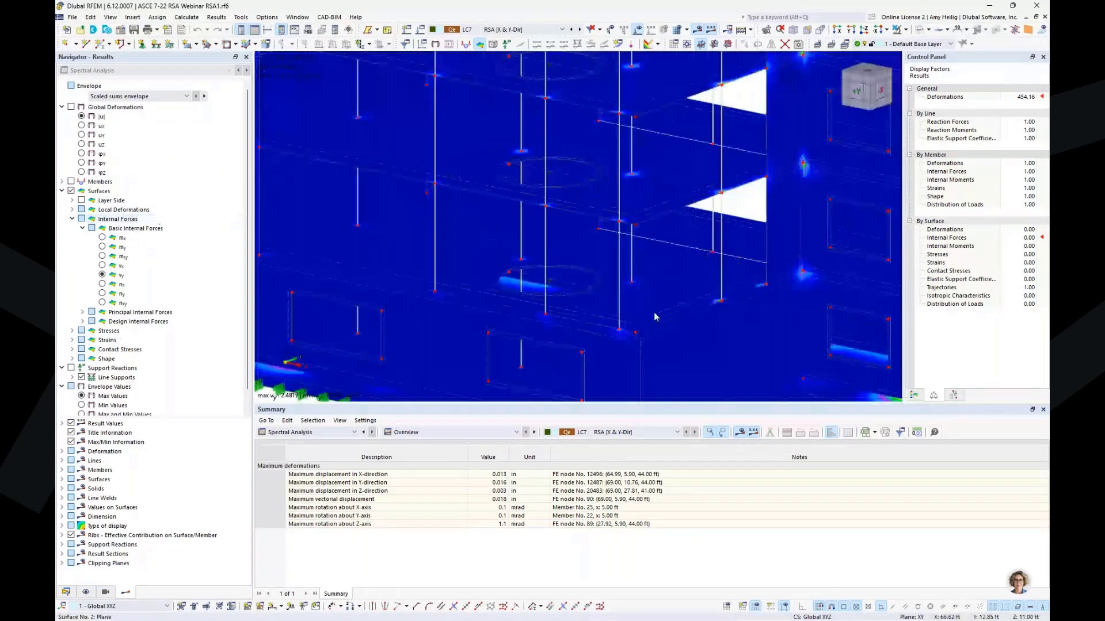
left_click(906, 30)
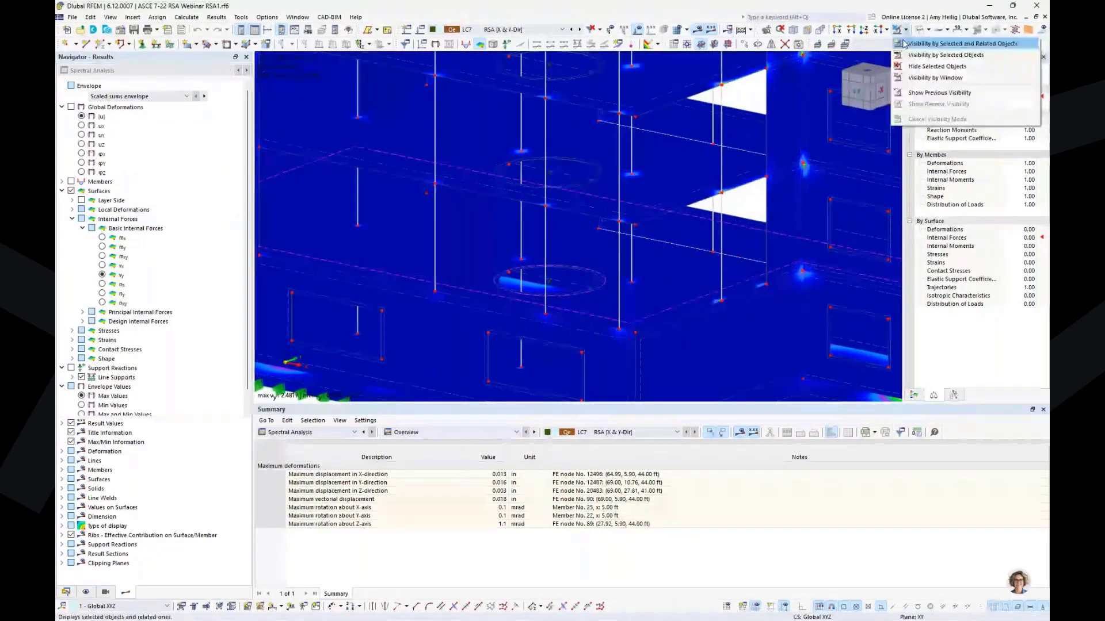
left_click(904, 44)
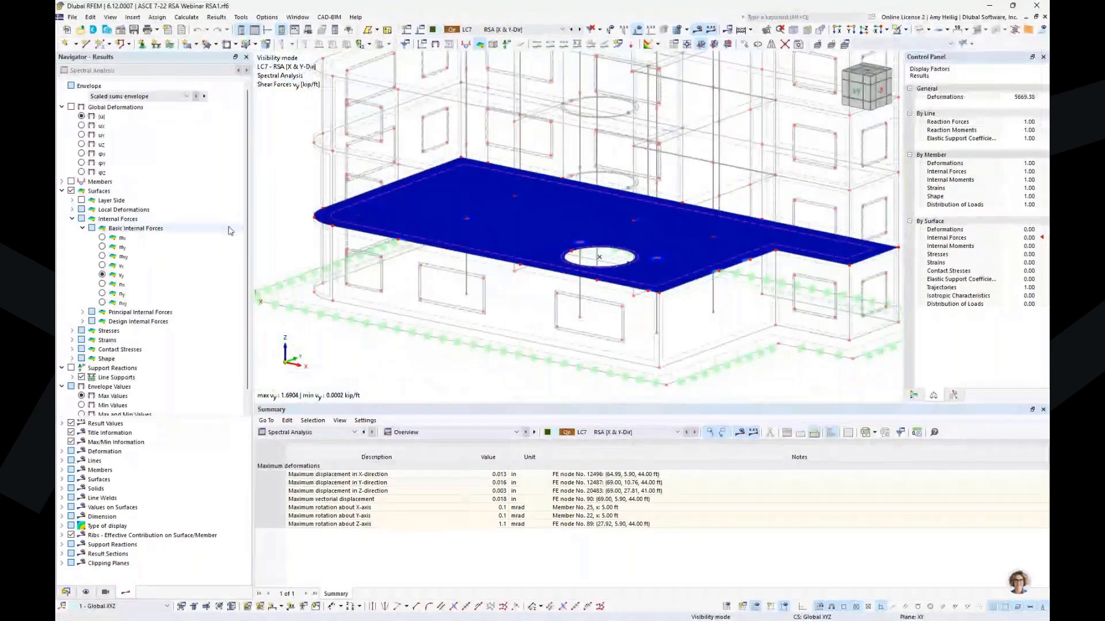
Examine the isolated slab's basic internal moments mx and my, and hide the surface results.
left_click(102, 237)
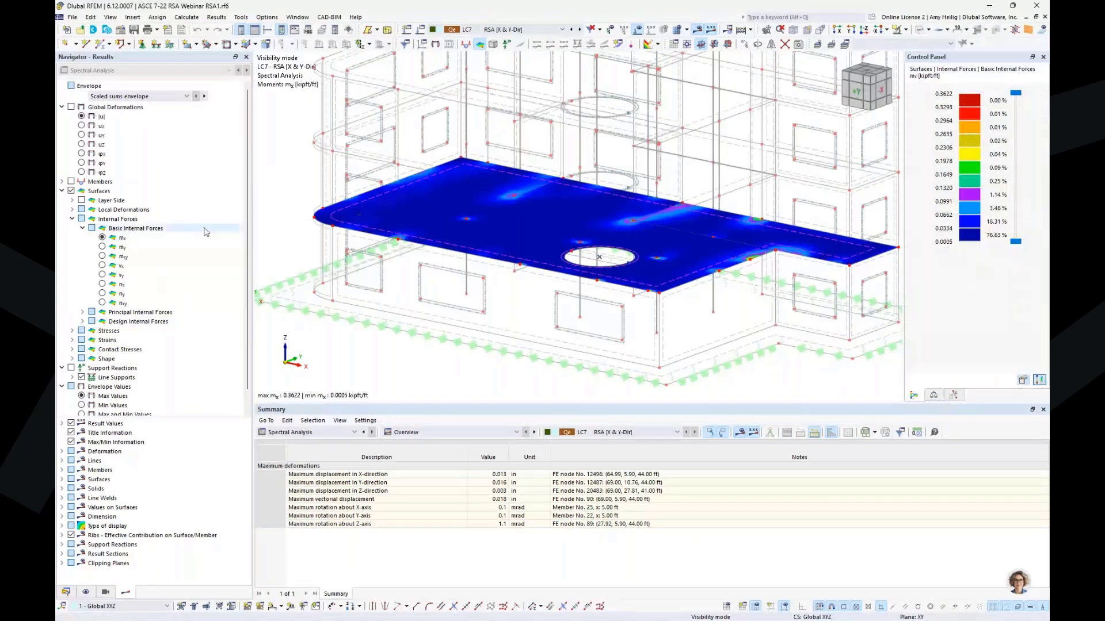
left_click(113, 247)
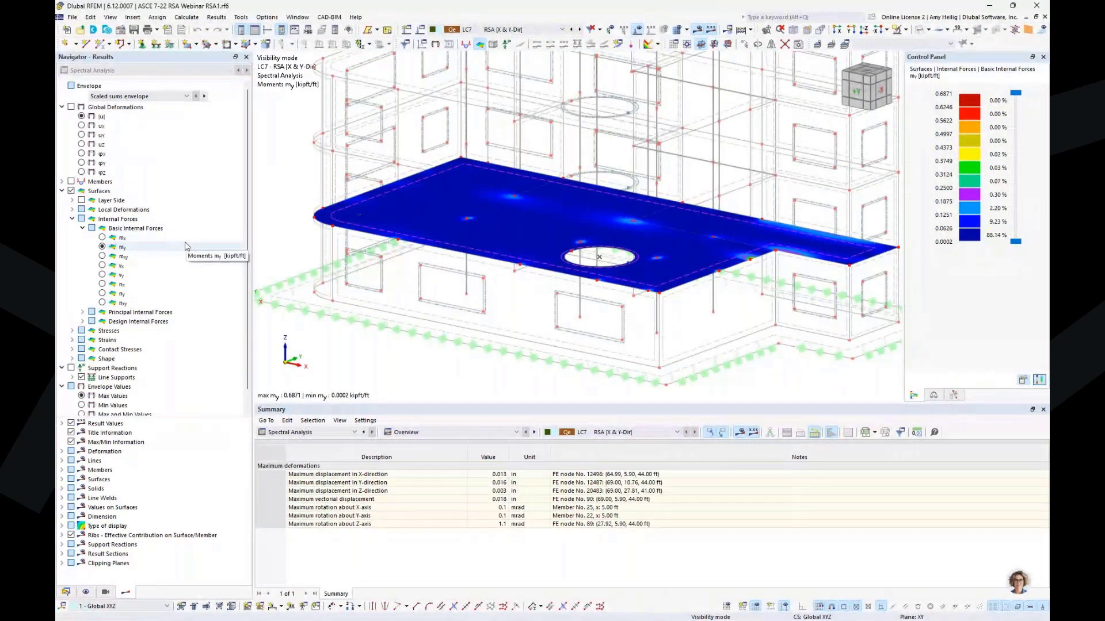
left_click(62, 191)
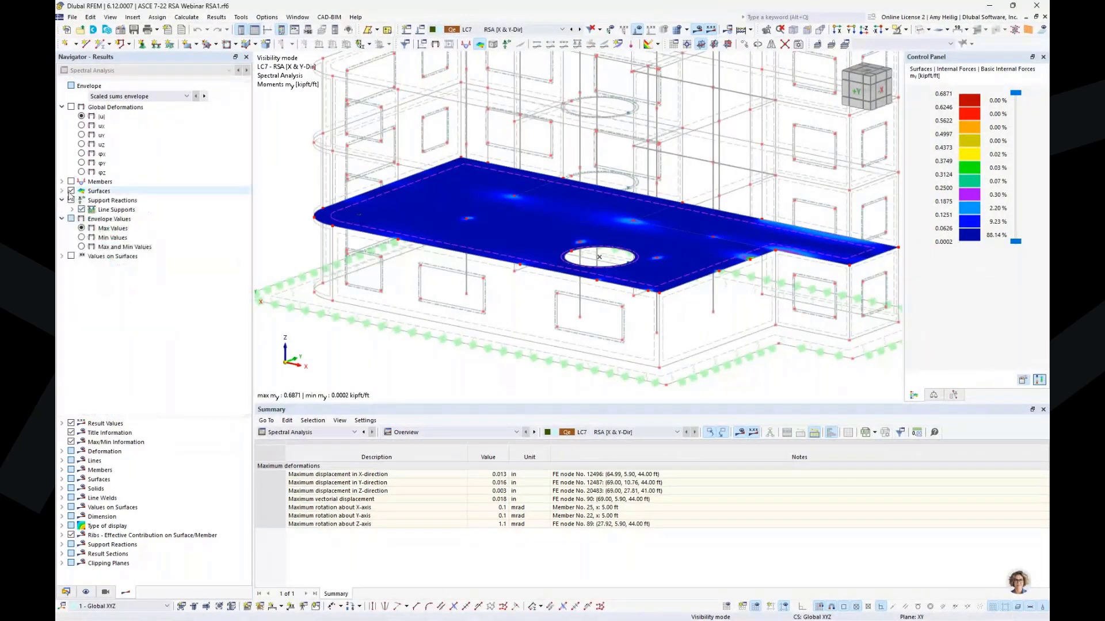
left_click(70, 192)
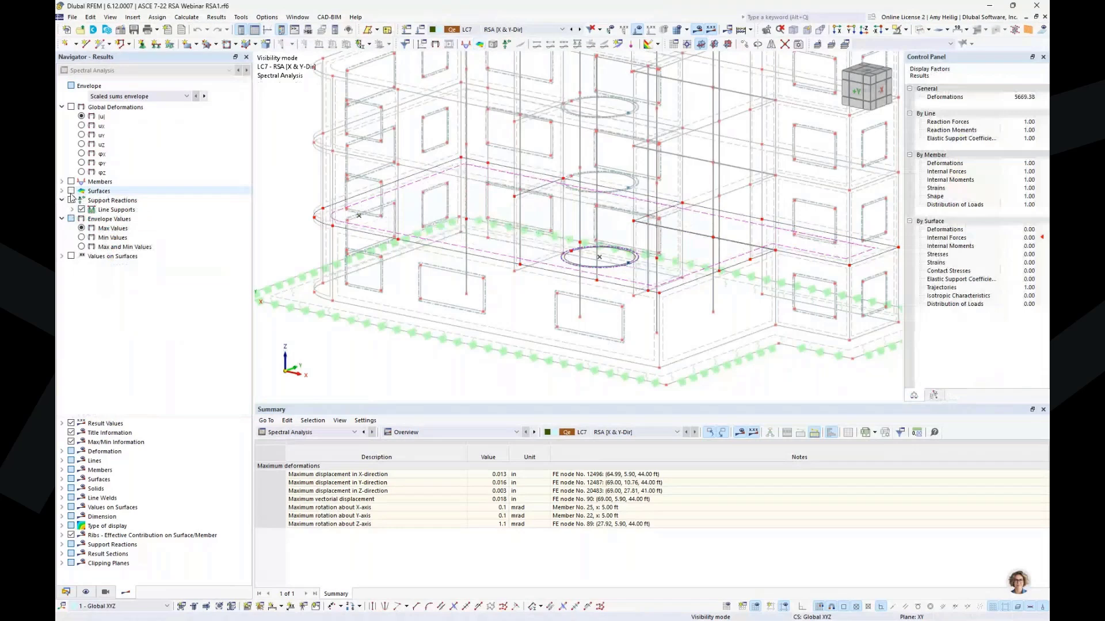
Display the support reactions on the full model and examine the line support forces in the spectral analysis results by line.
left_click(72, 200)
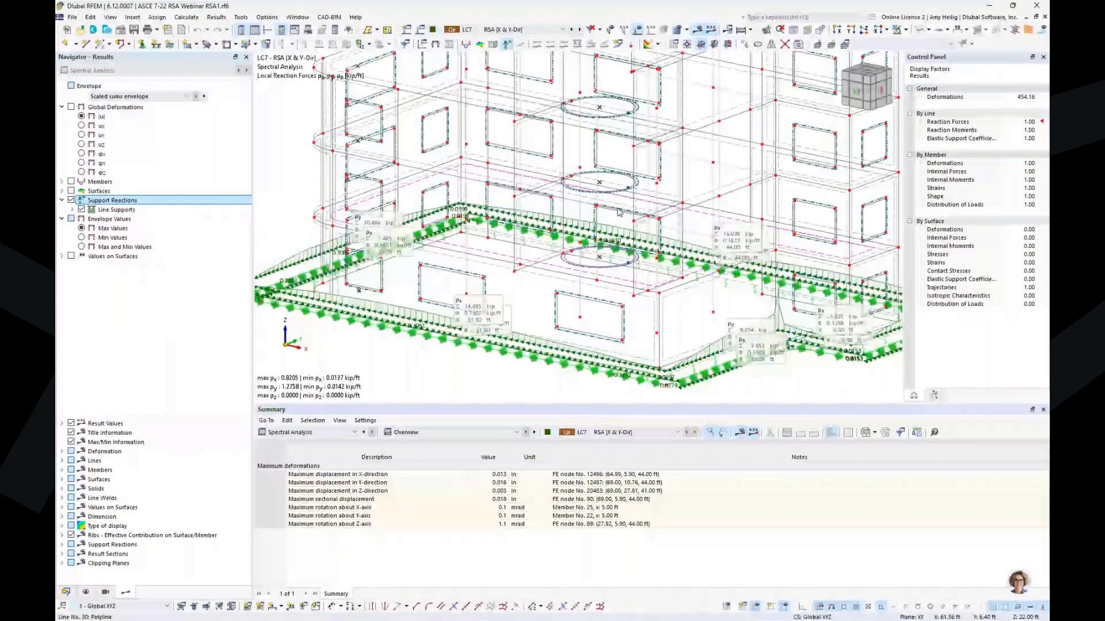
scroll(391, 205, "down", 2)
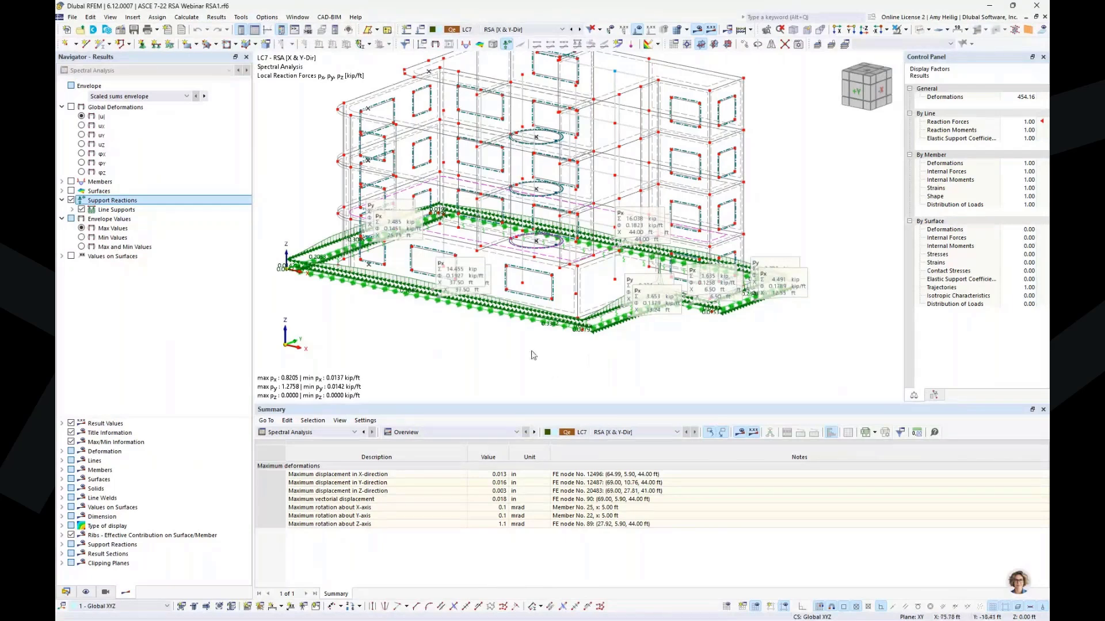
left_click(326, 435)
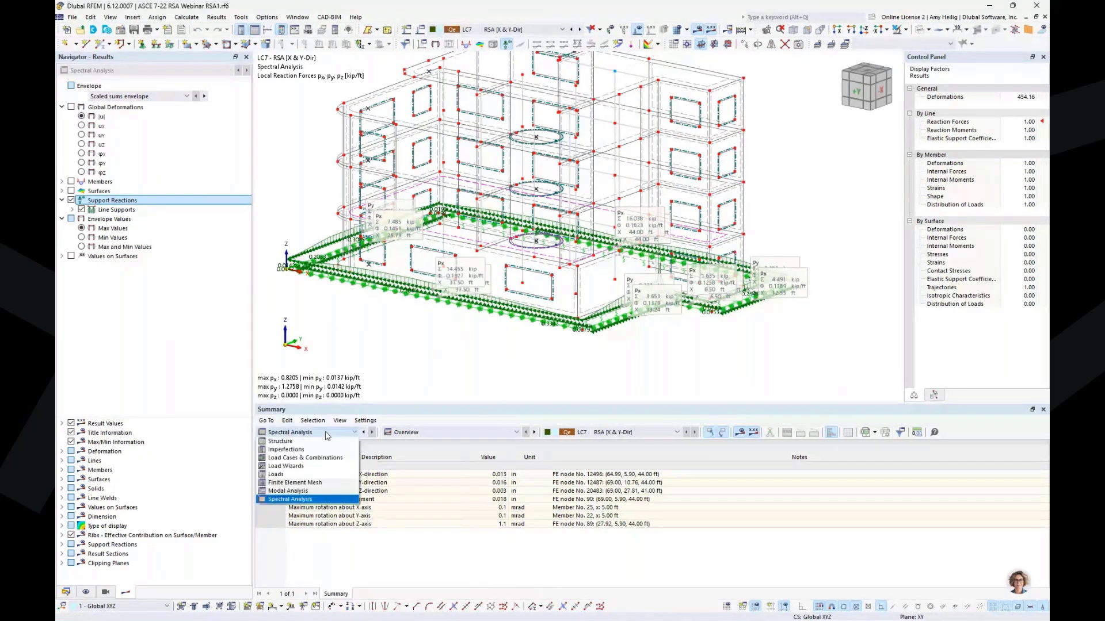
left_click(478, 432)
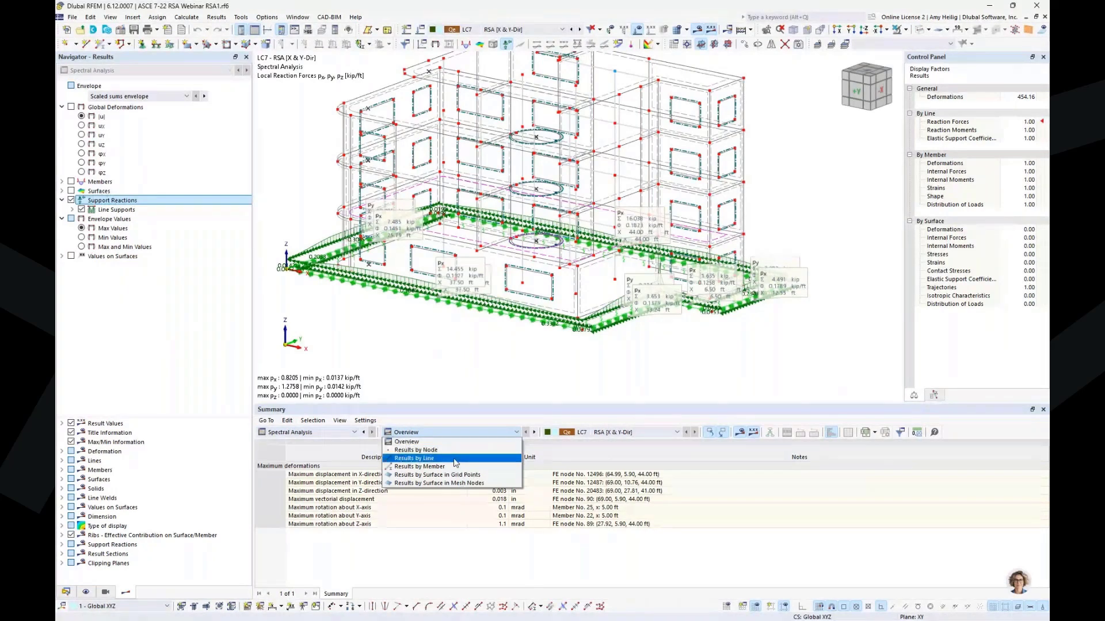
left_click(455, 459)
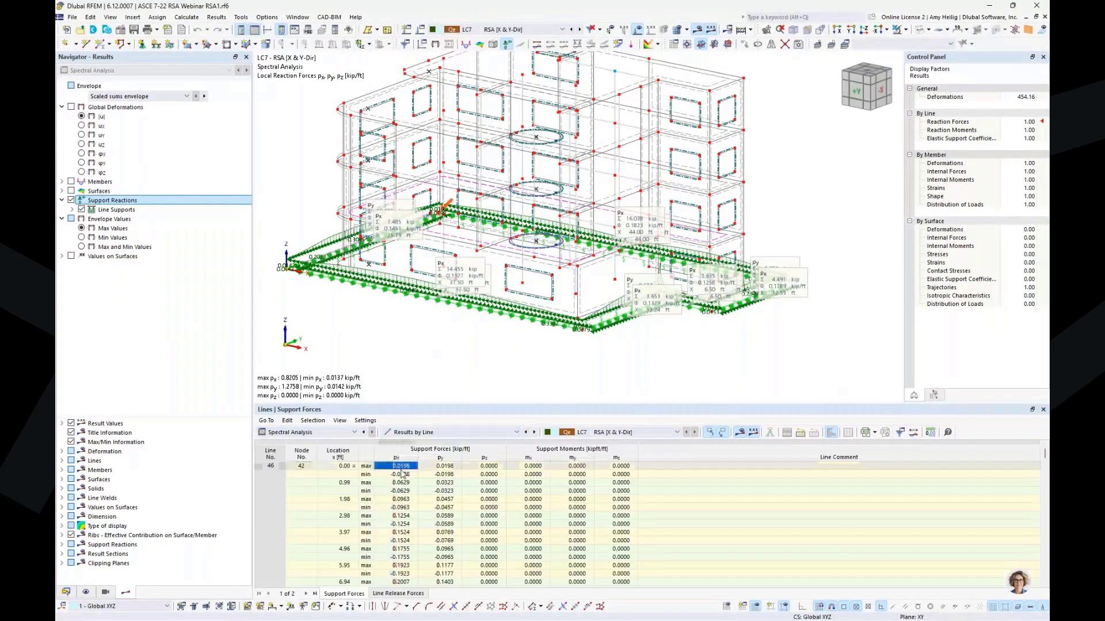
left_click(400, 490)
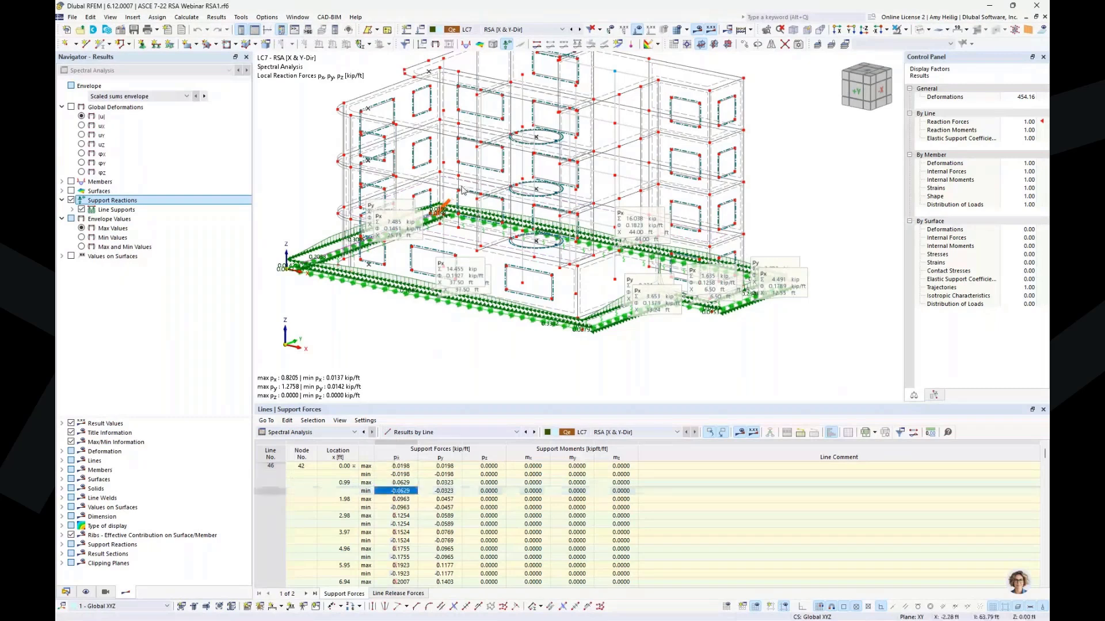
left_click(396, 515)
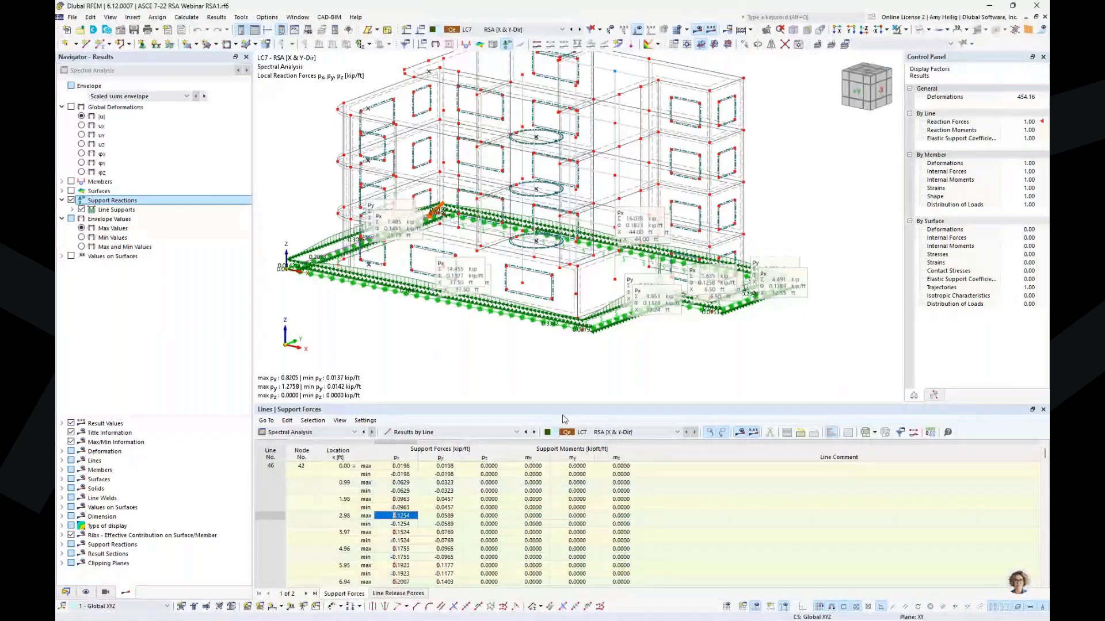
Hide the support reactions and display the global deformations of the whole building again.
left_click(71, 200)
left_click(71, 107)
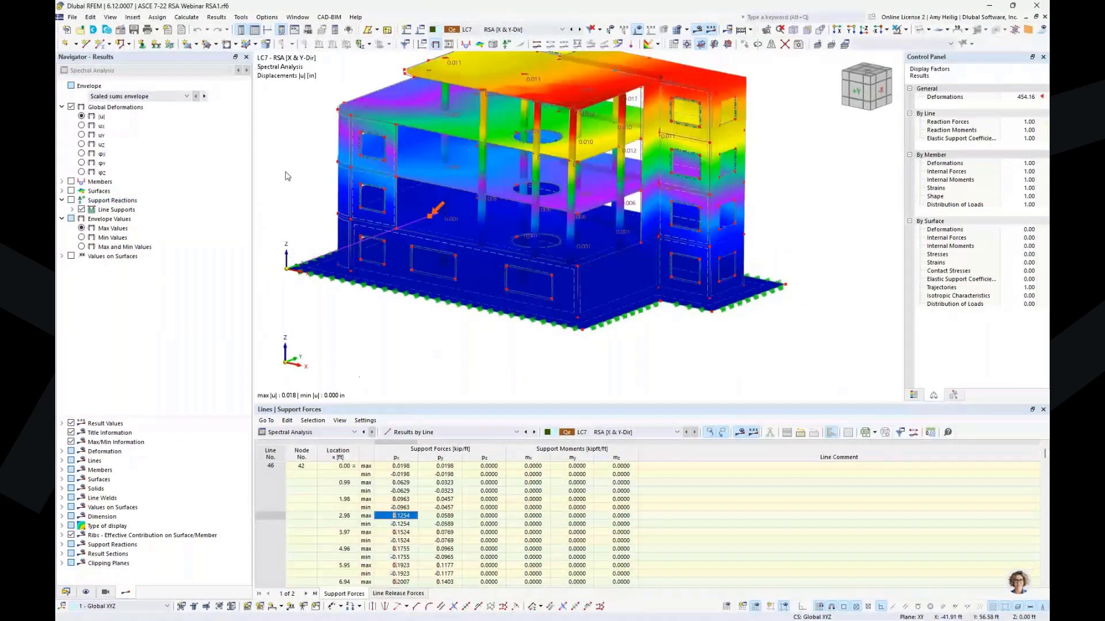
middle_click_drag(344, 218, 352, 228)
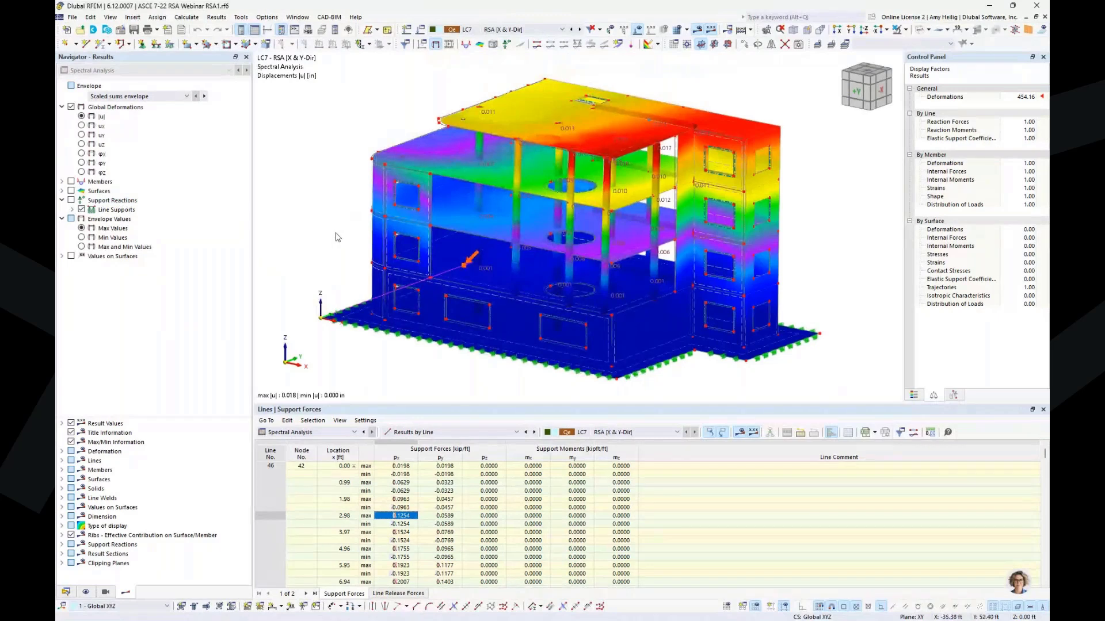
Open the load cases and combinations and review design situations DS1 (LRFD) and DS2 (ASD) and the load combinations list.
left_click(422, 32)
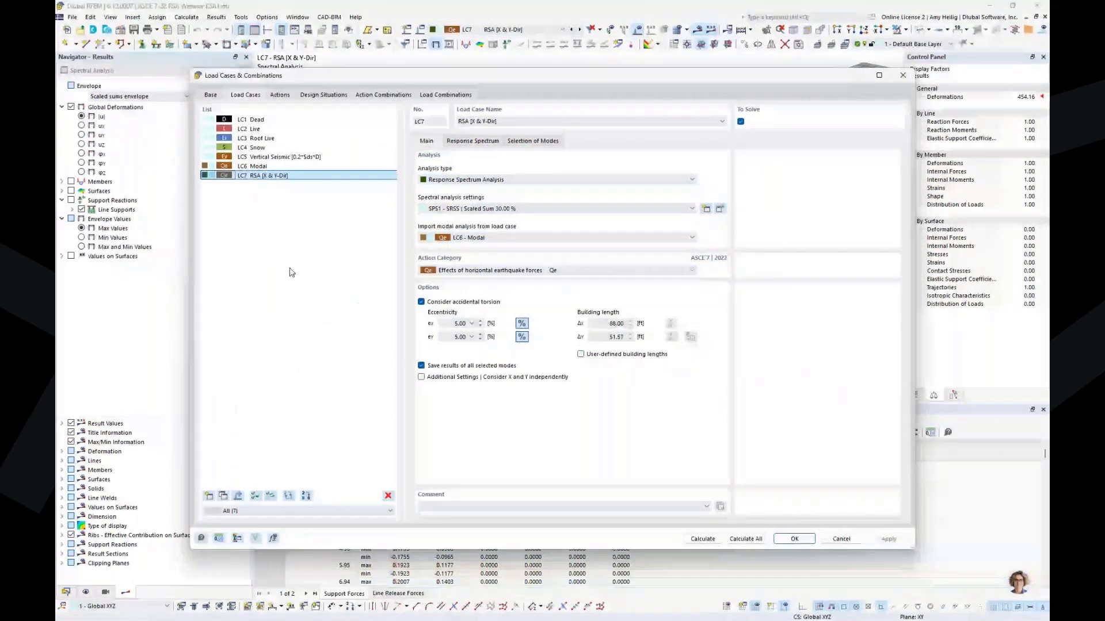
left_click(323, 95)
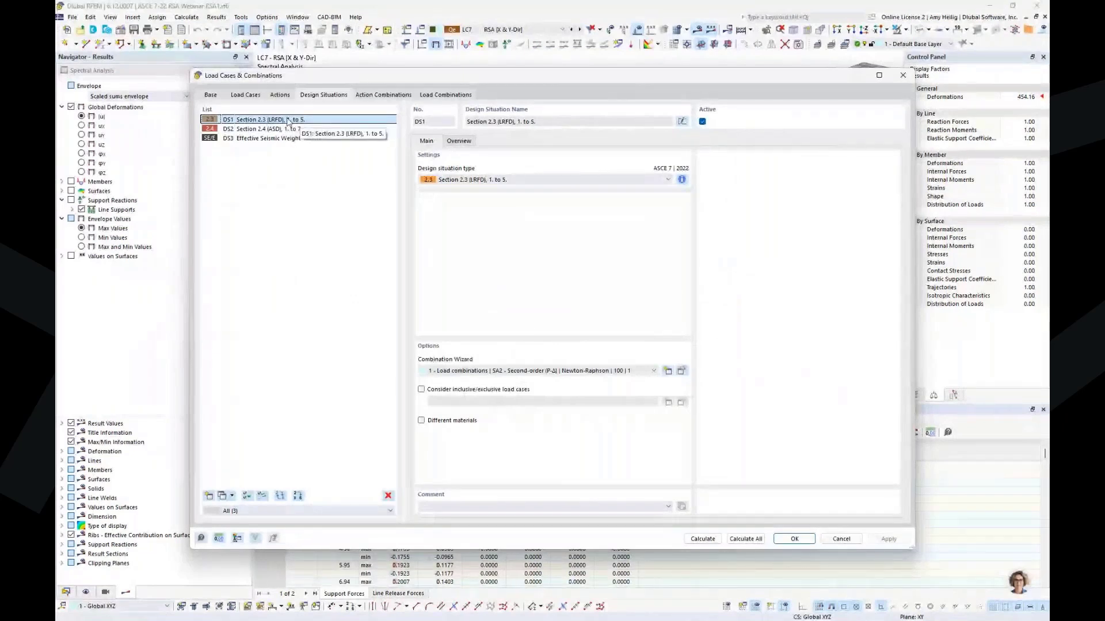
left_click(287, 129)
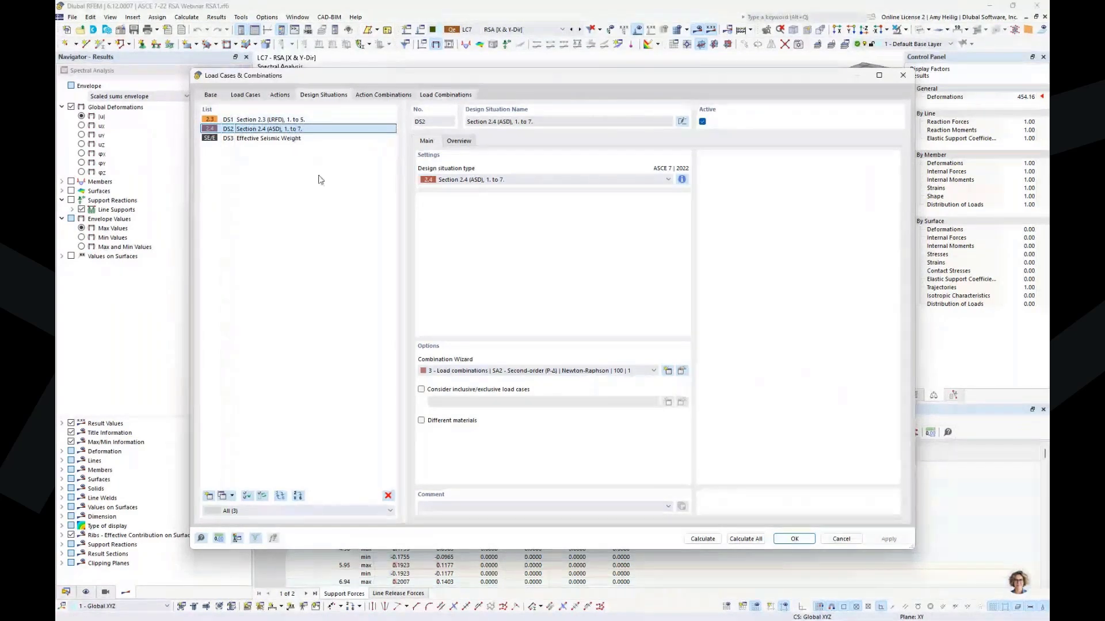
key("ctrl+Tab")
key("ctrl+Tab")
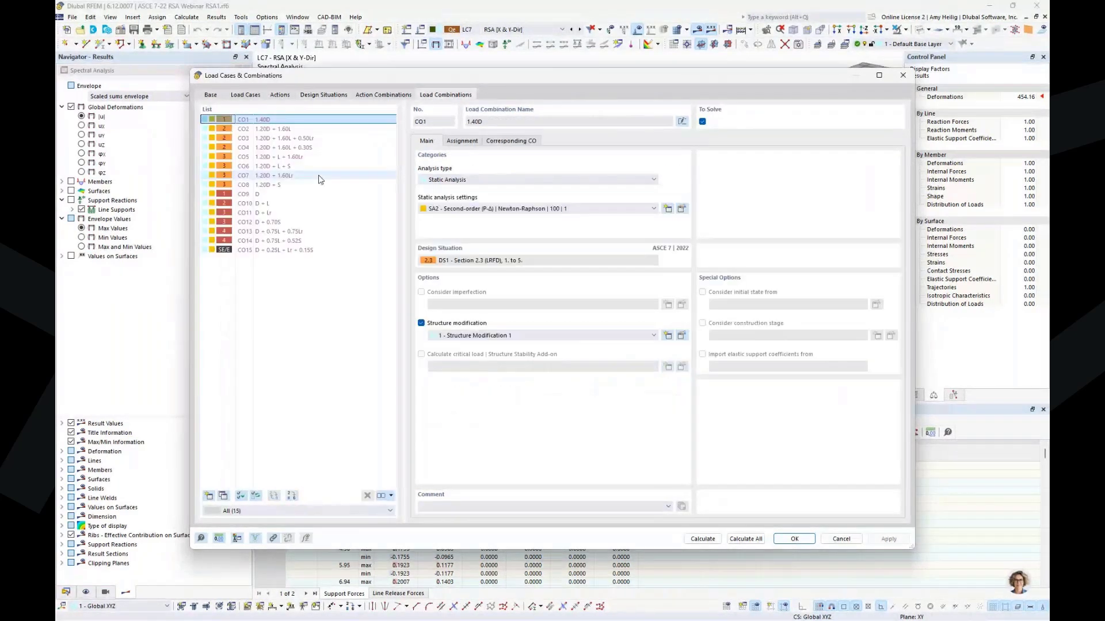
Examine the assigned load cases and factors of load combinations CO3, CO4 and CO5.
left_click(287, 138)
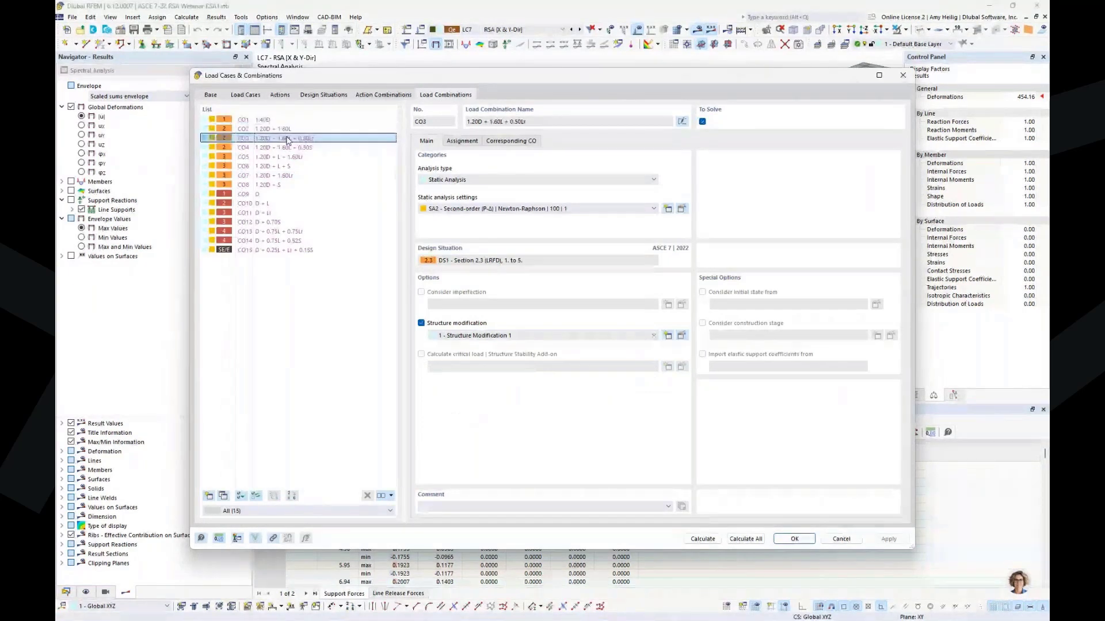
left_click(462, 141)
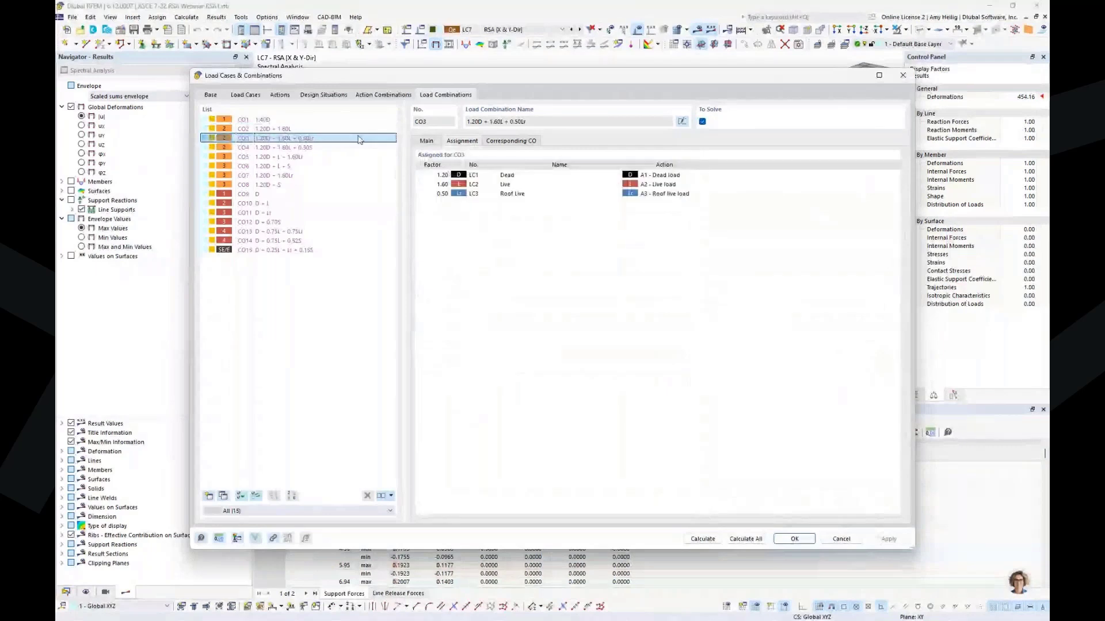
left_click(294, 148)
left_click(302, 157)
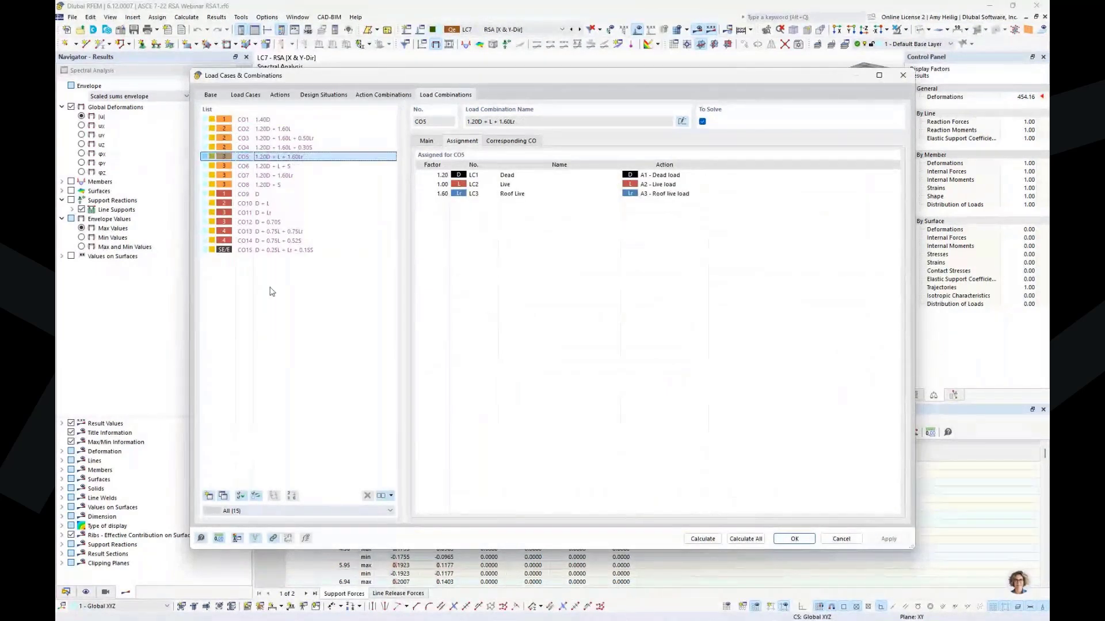
Add a design situation of type Section 2.3 (LRFD), 6. and 7., and review its combination rules.
left_click(339, 96)
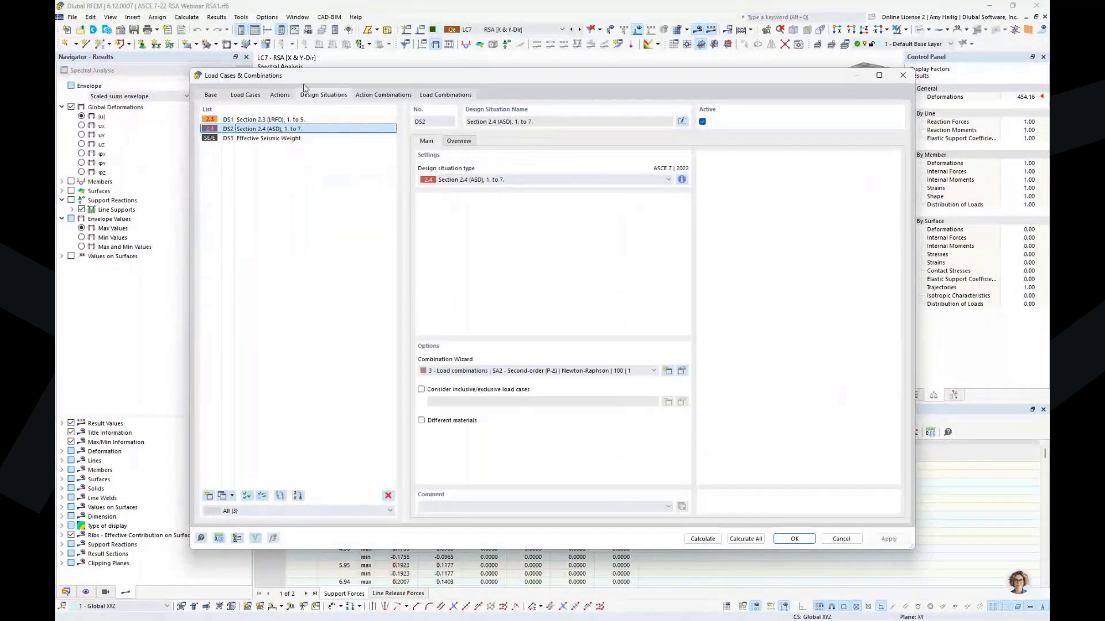
left_click(208, 496)
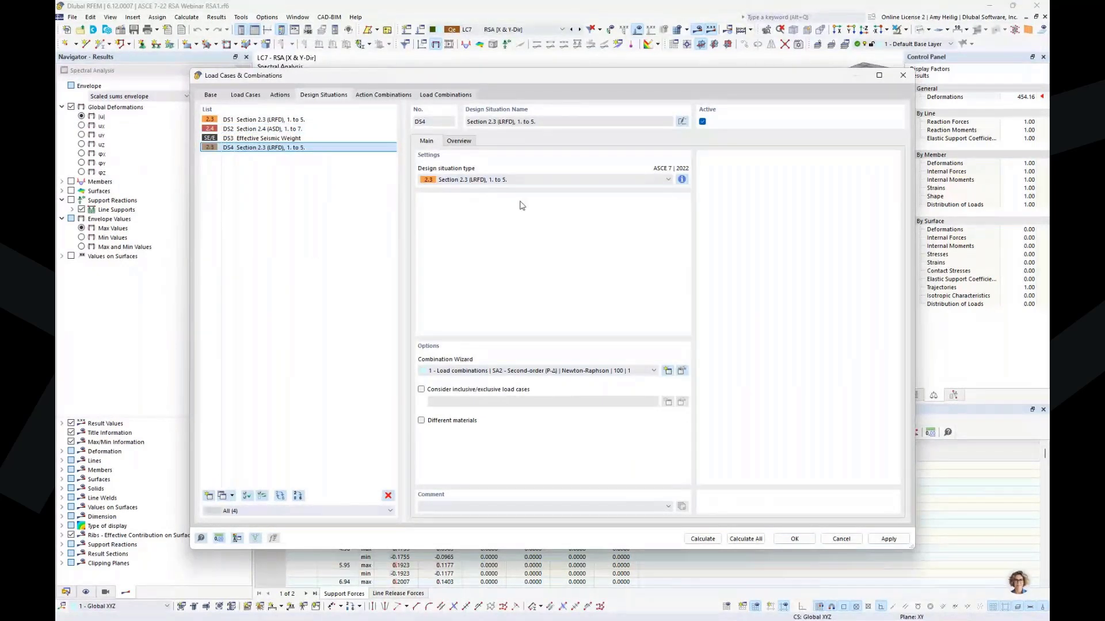
left_click(535, 182)
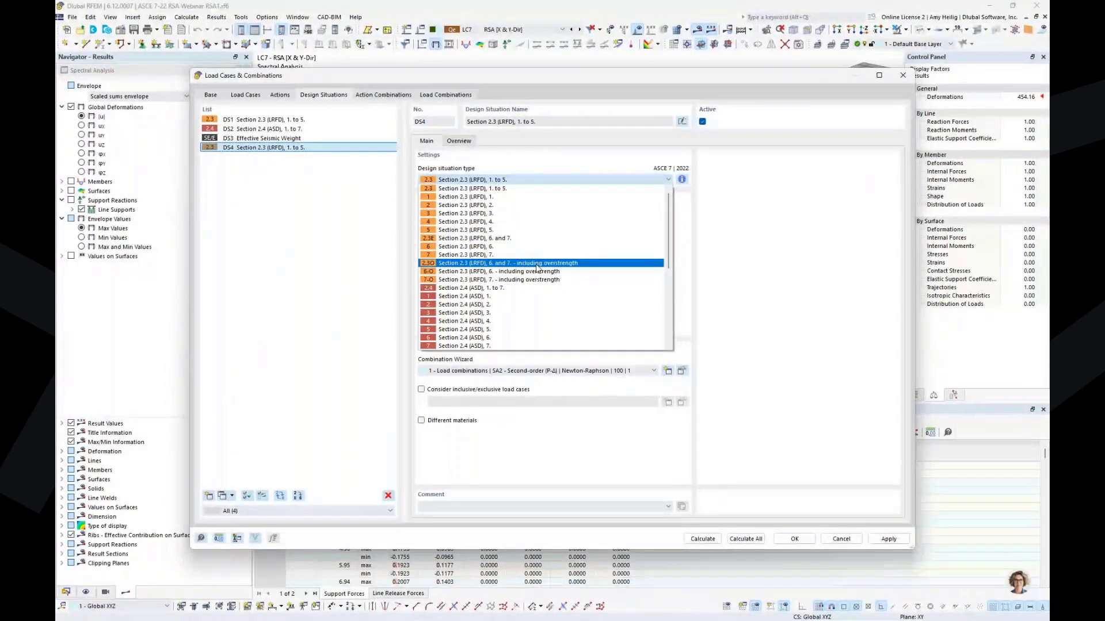
left_click(535, 239)
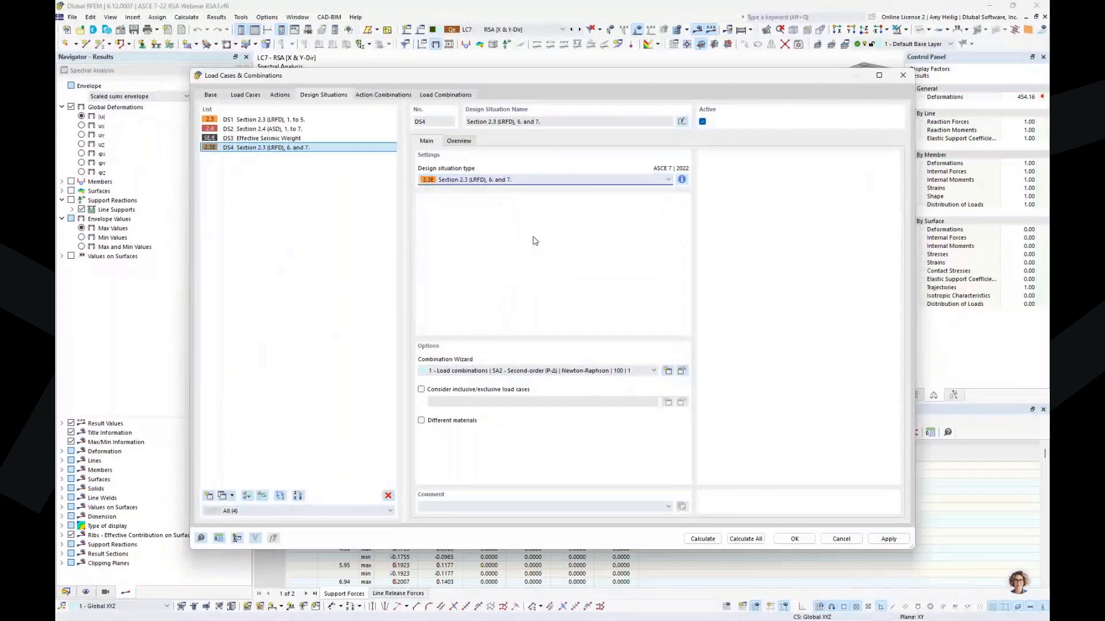
left_click(682, 180)
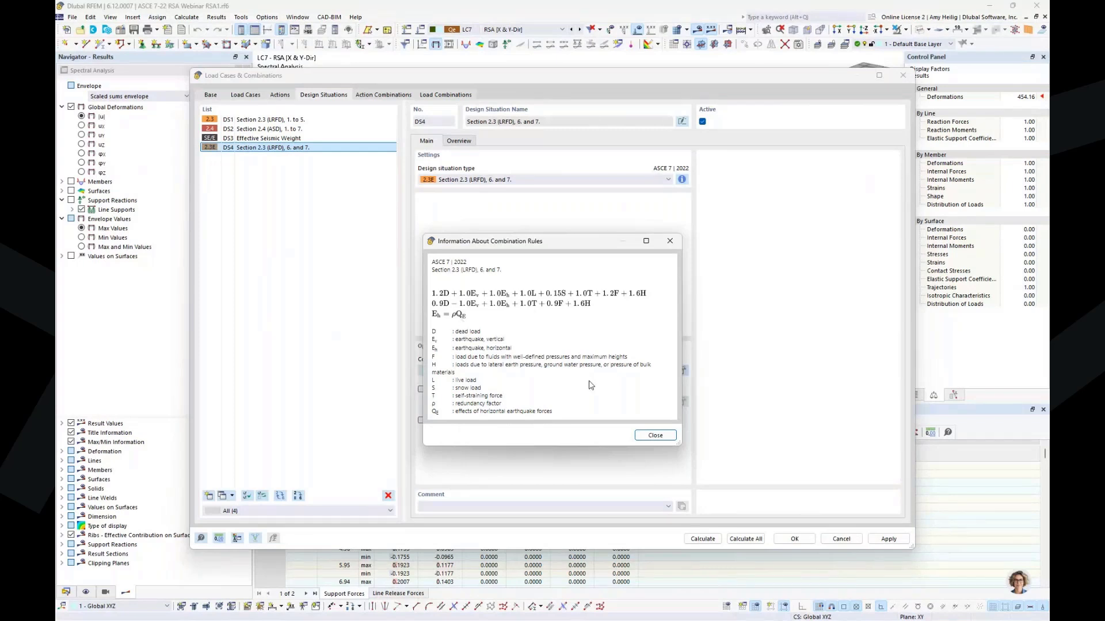
left_click(645, 437)
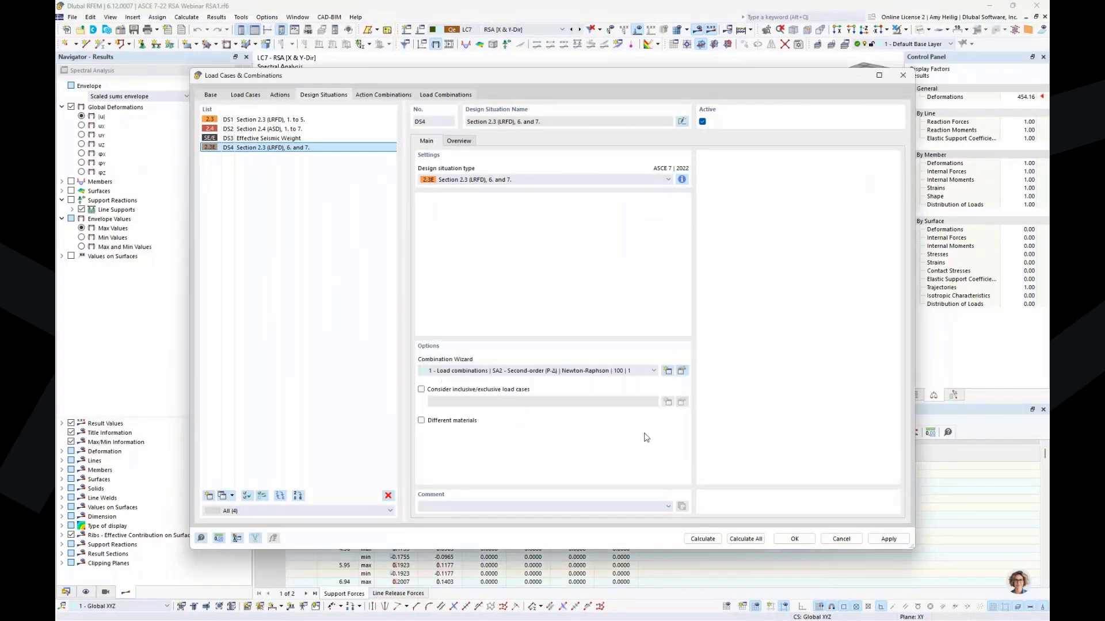
Add another design situation of type Section 2.4 (ASD), 8. to 10.
left_click(209, 496)
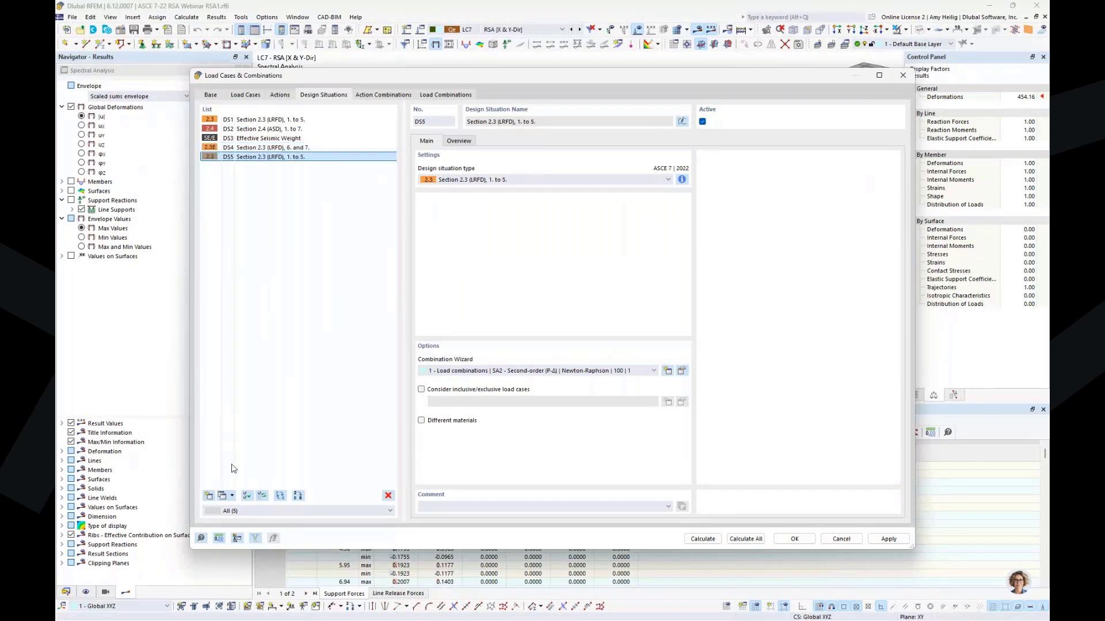
left_click(493, 180)
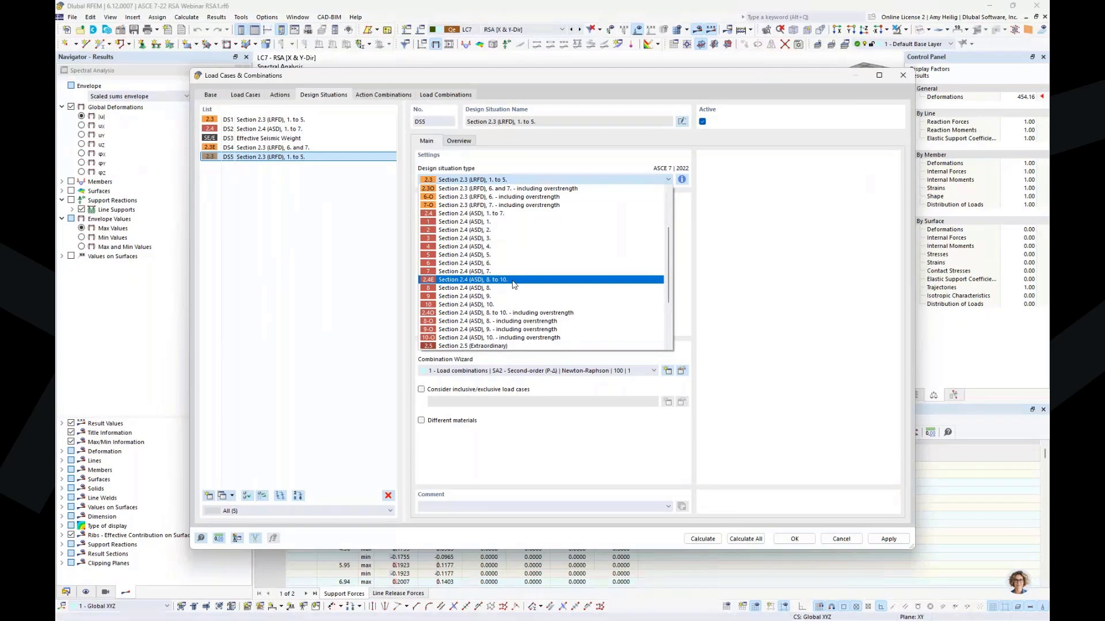
left_click(514, 279)
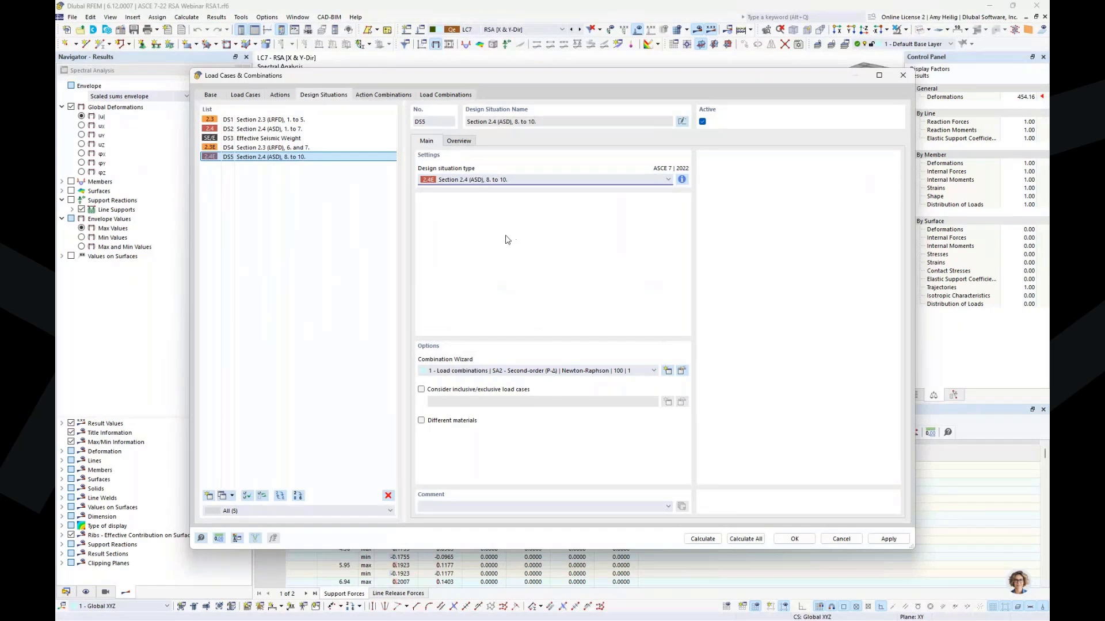
left_click(297, 158)
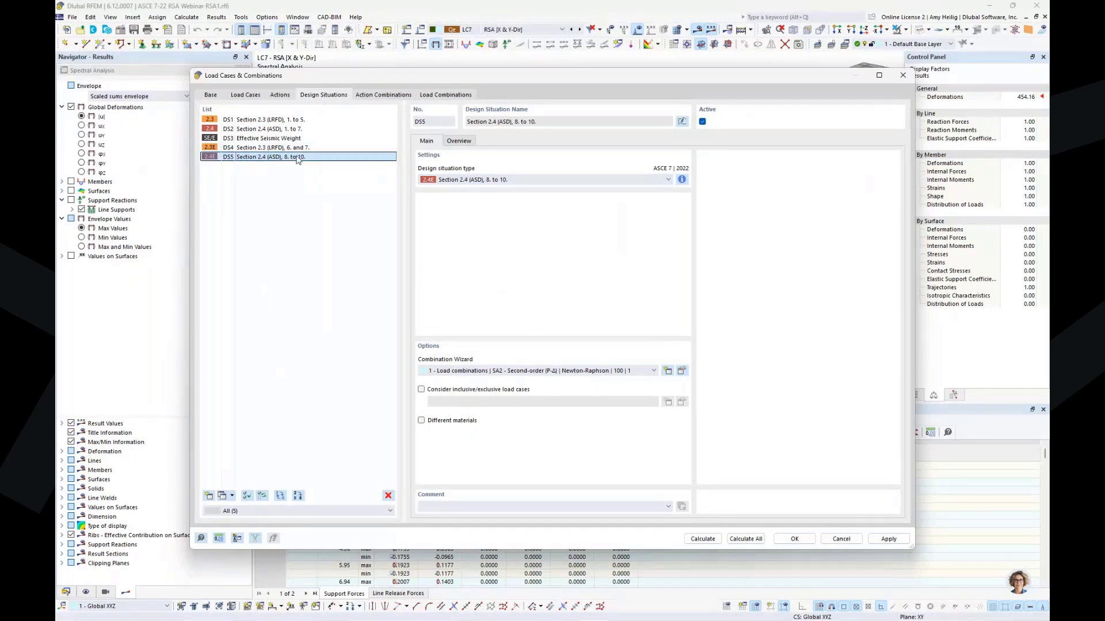
Examine load combination CO19's assigned load cases and main settings, and glance at the model's deformations behind the dialog.
left_click(445, 94)
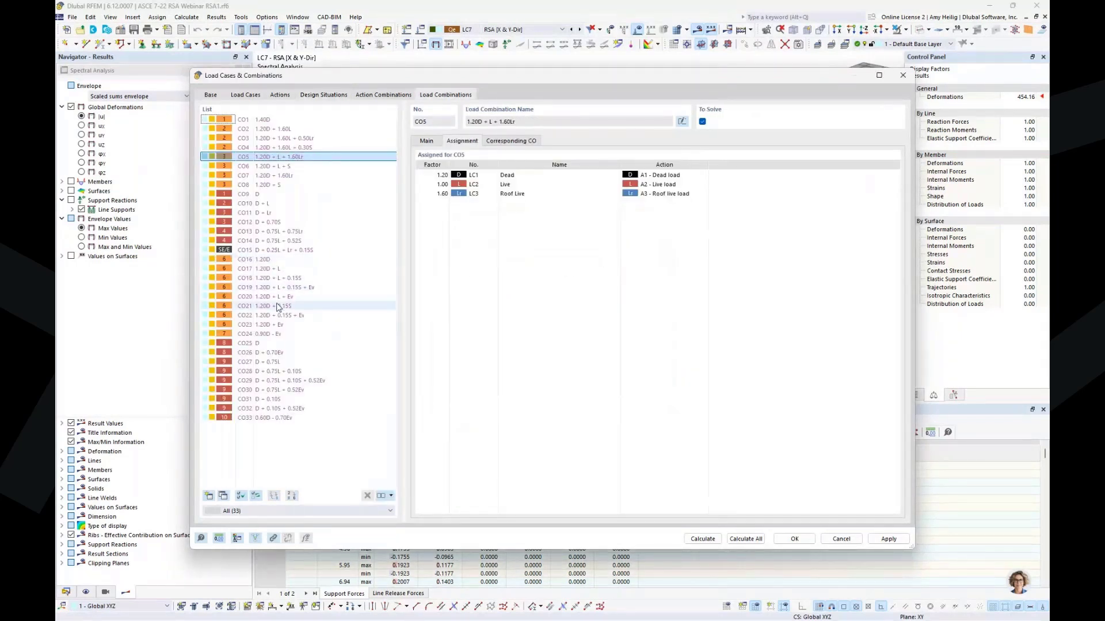
left_click(275, 287)
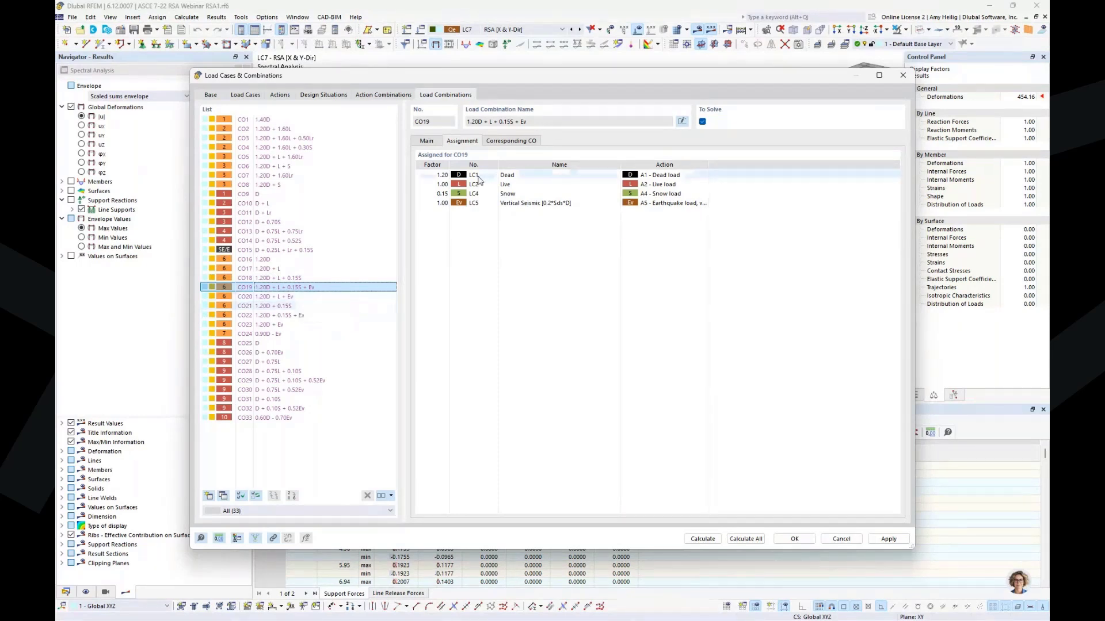
left_click(425, 142)
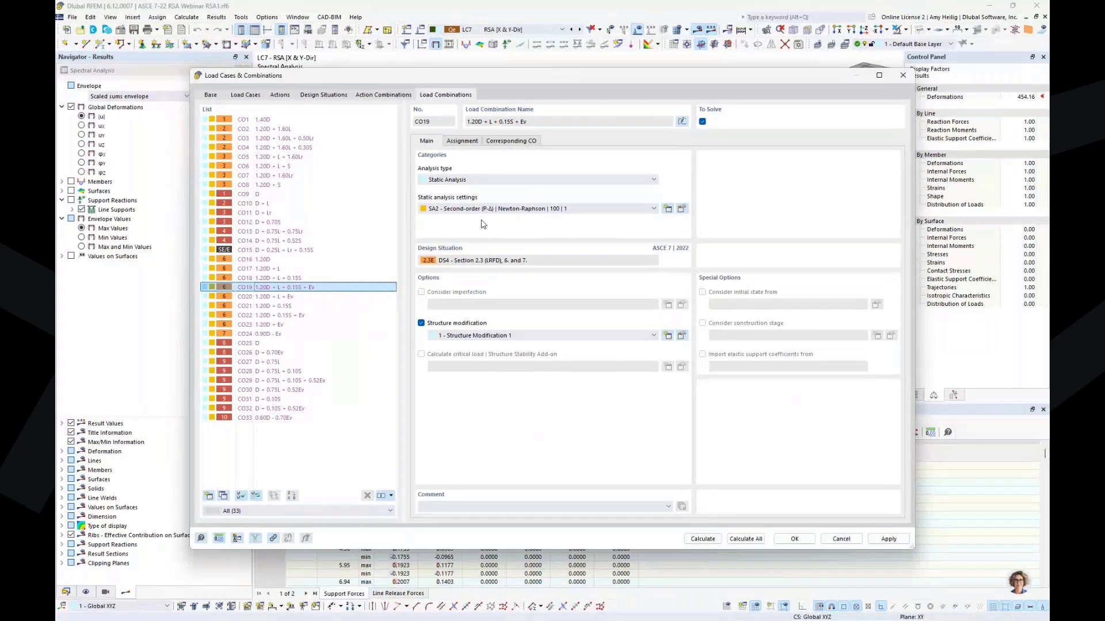
left_click_drag(502, 80, 559, 298)
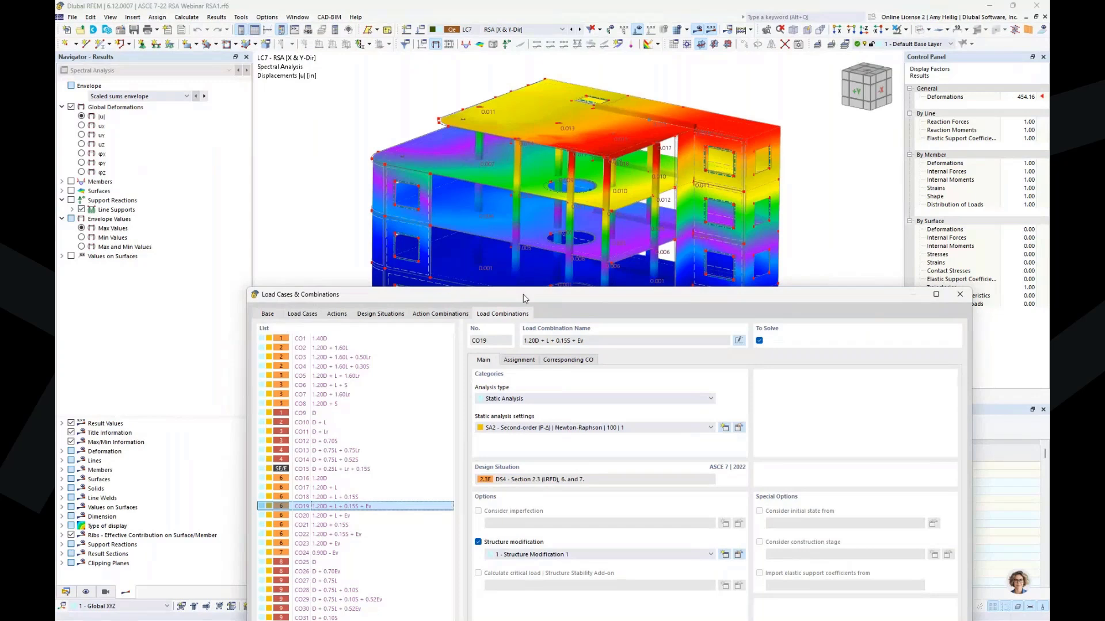
left_click_drag(523, 295, 502, 87)
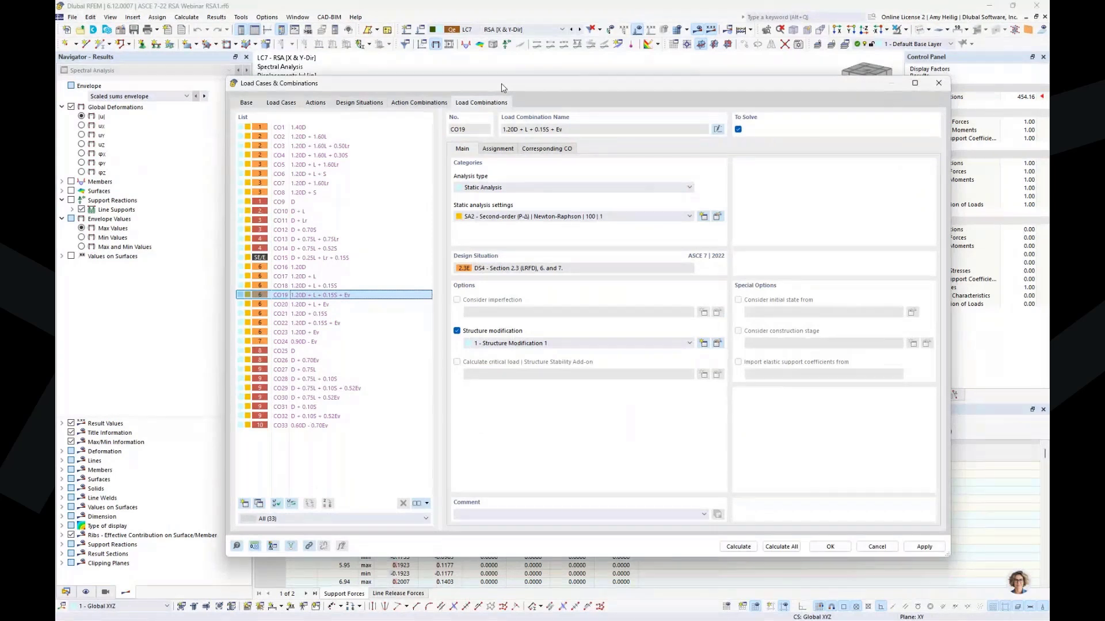
Enable result combinations in the base settings, accept saving the changes, and view the result combinations list.
left_click(247, 102)
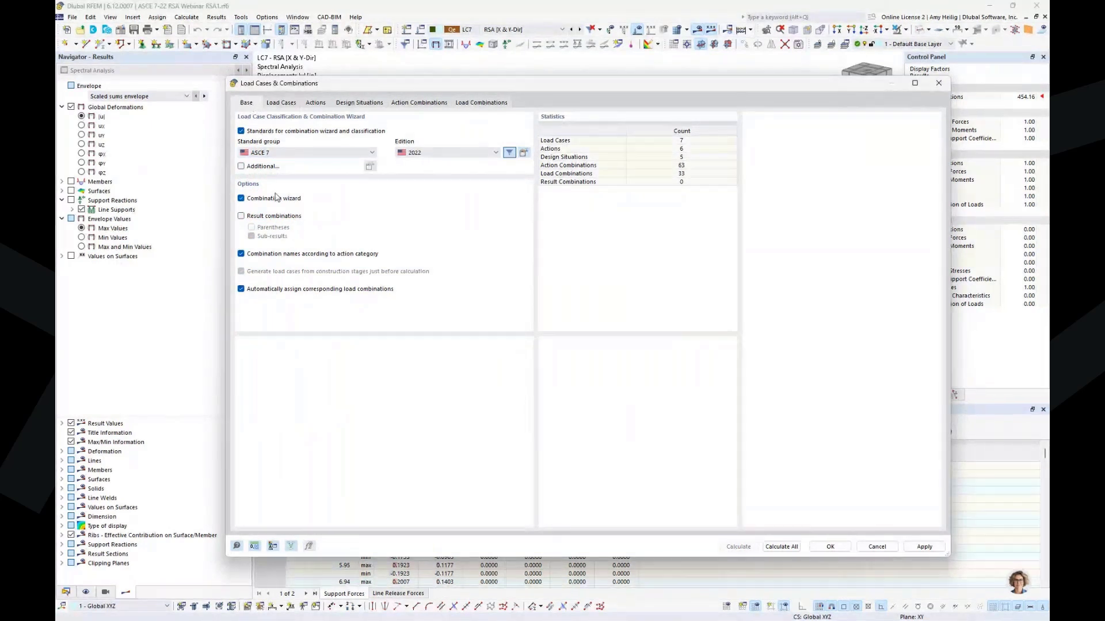
left_click(241, 216)
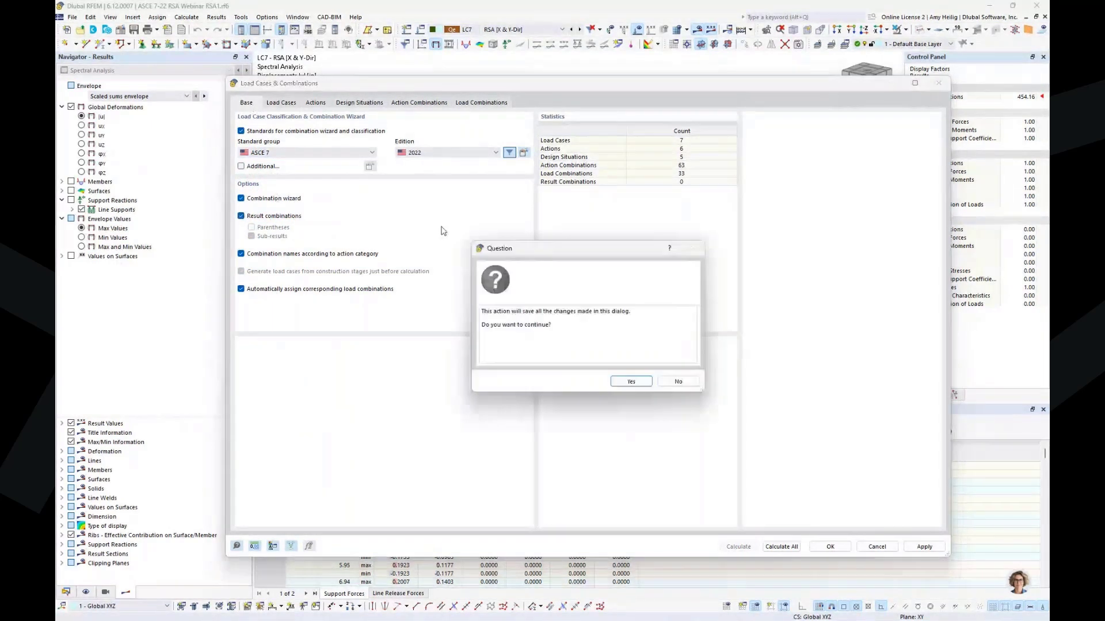
left_click(629, 382)
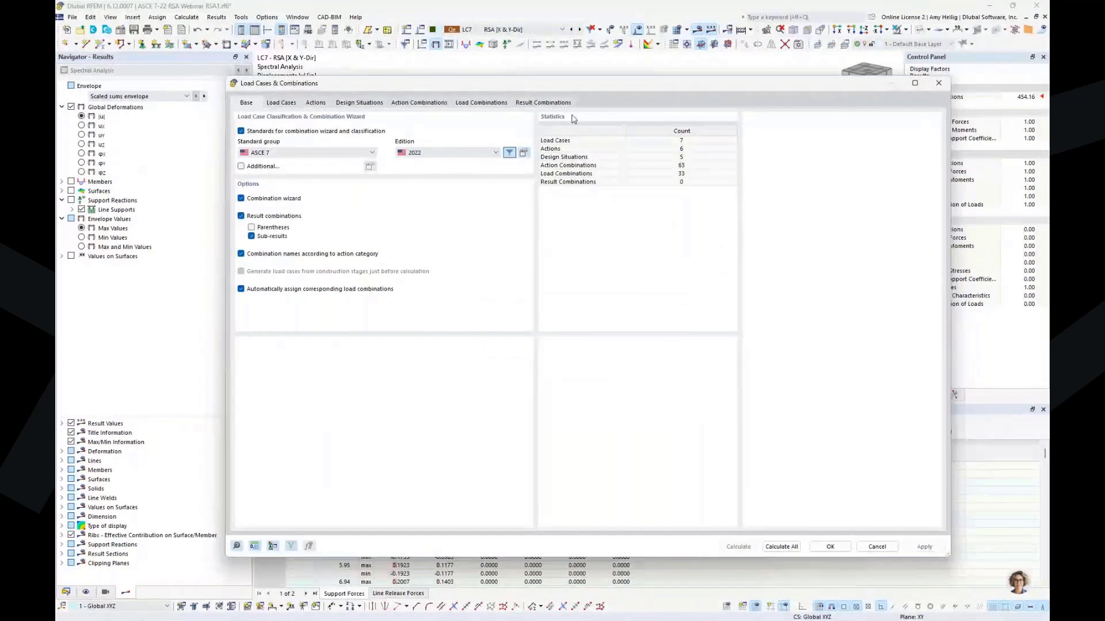
left_click(550, 103)
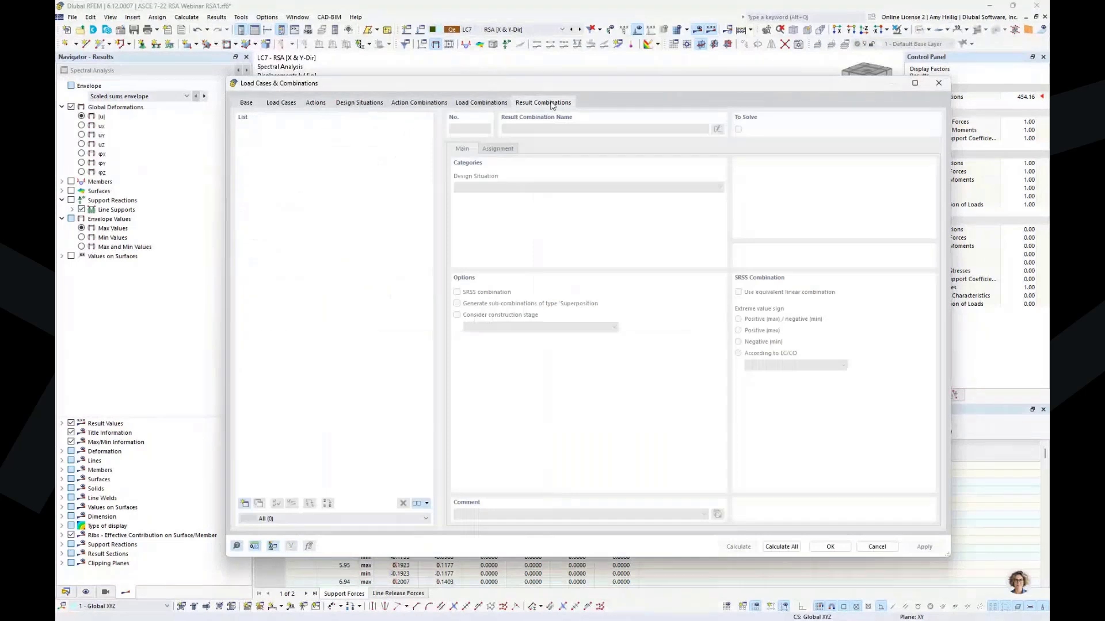
Create a new combination wizard from design situation DS4 that generates result combinations by linear analysis.
left_click(362, 102)
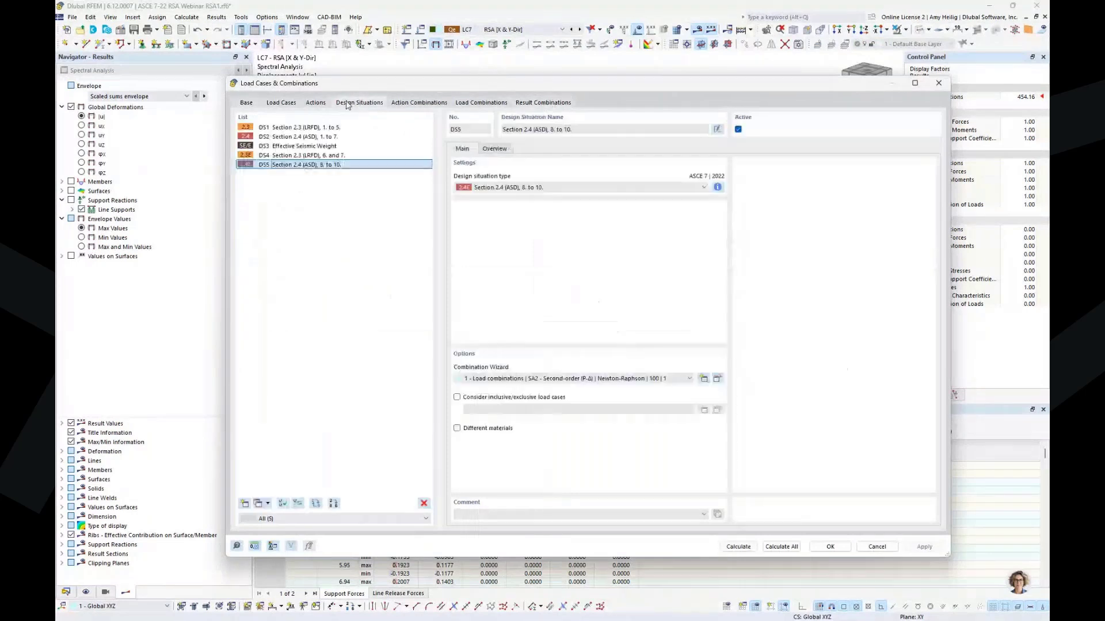
left_click(356, 156)
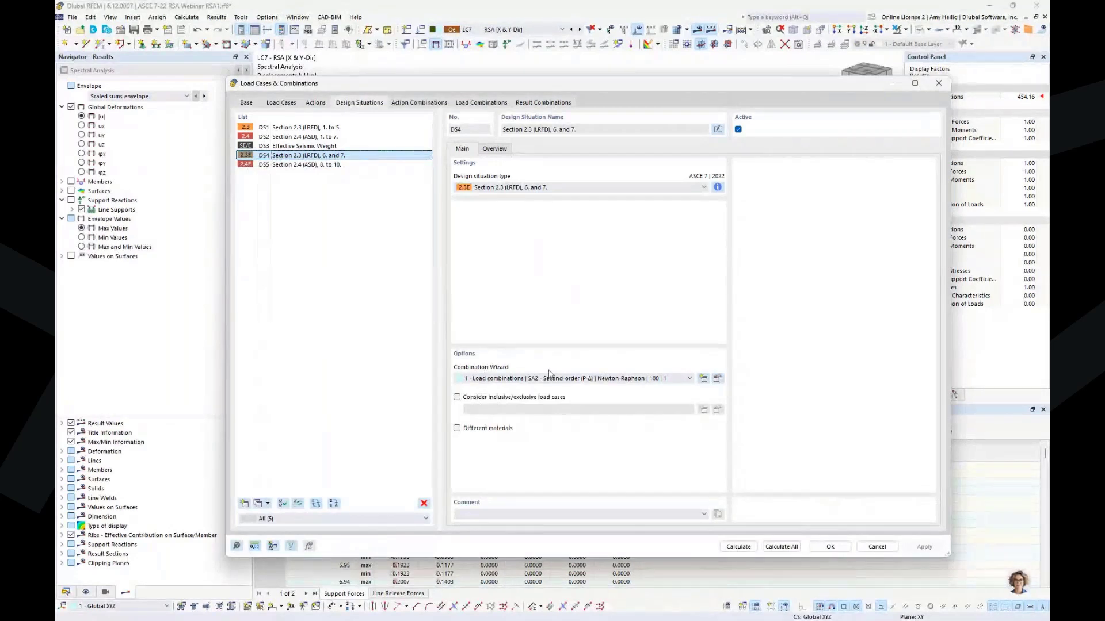
left_click(717, 379)
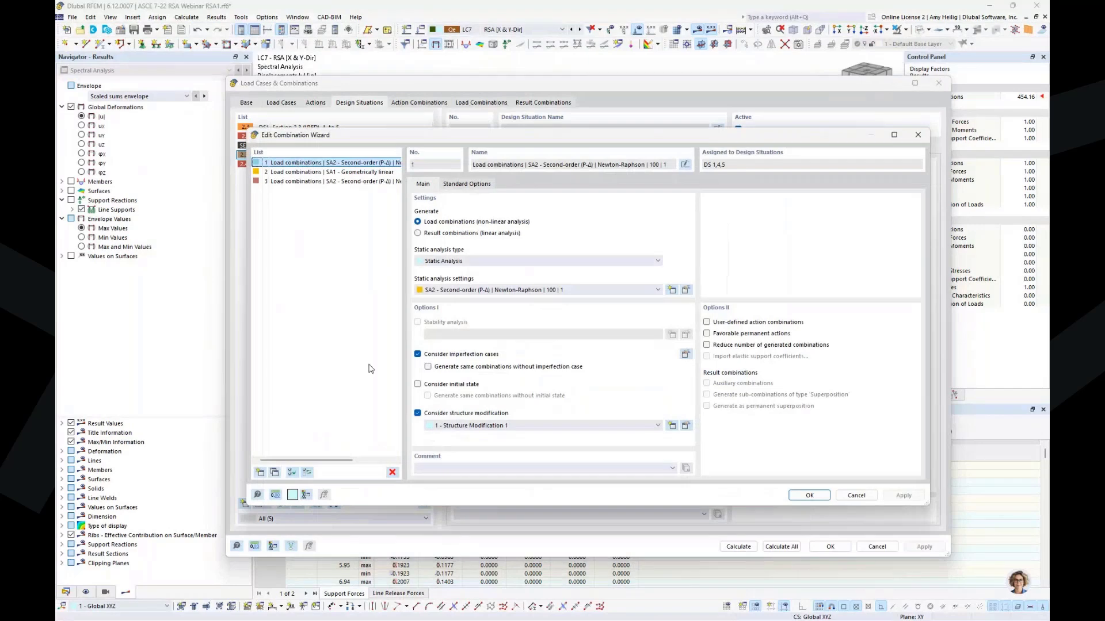
left_click(260, 472)
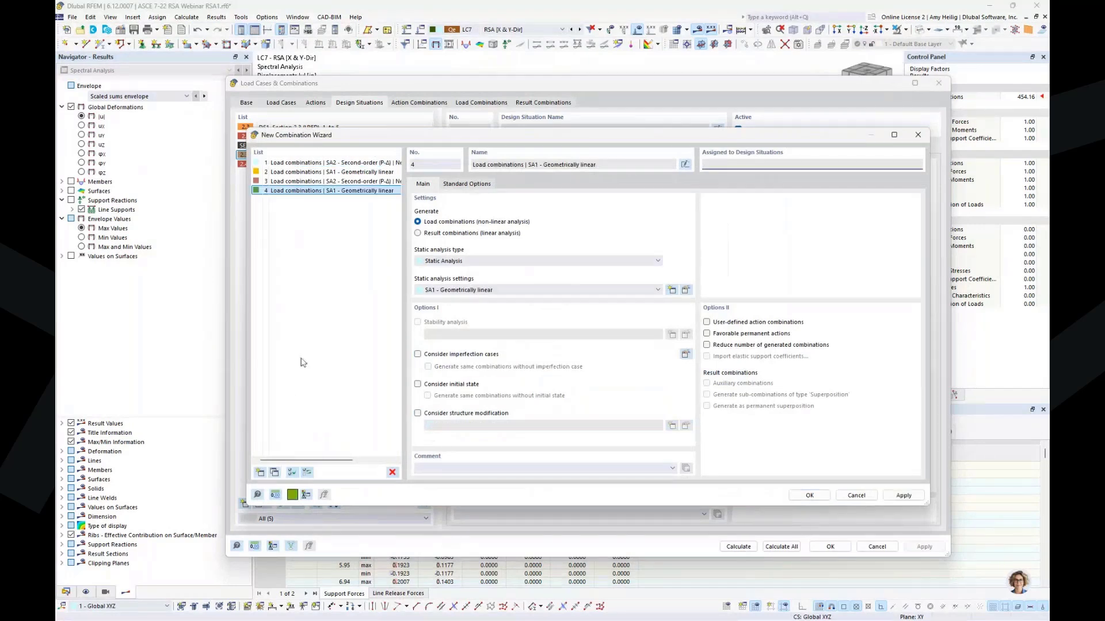
left_click(418, 233)
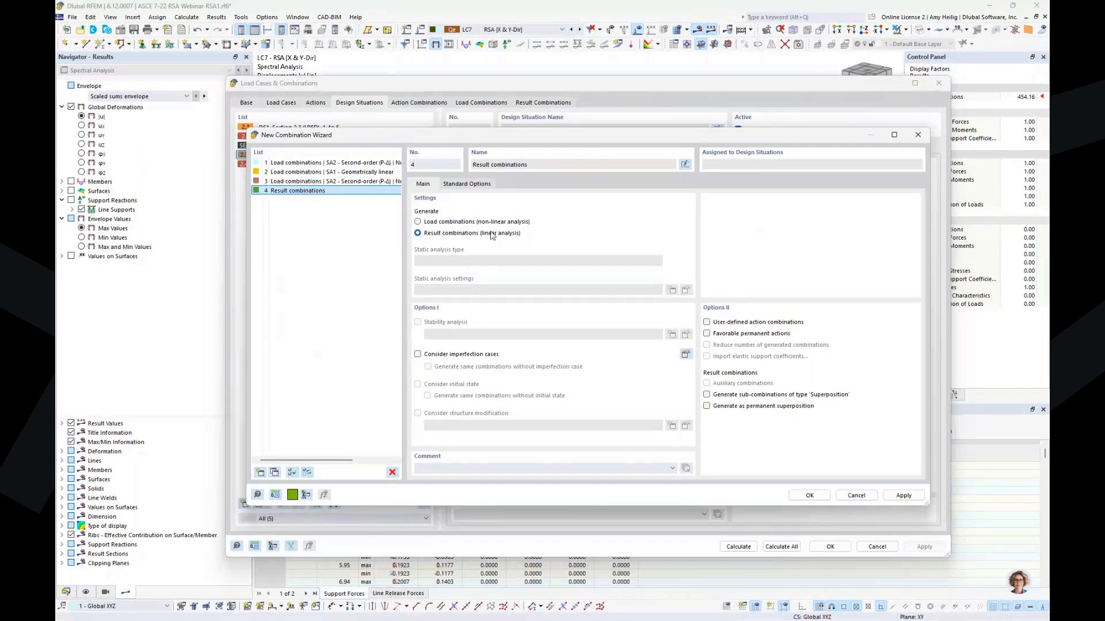
left_click(810, 495)
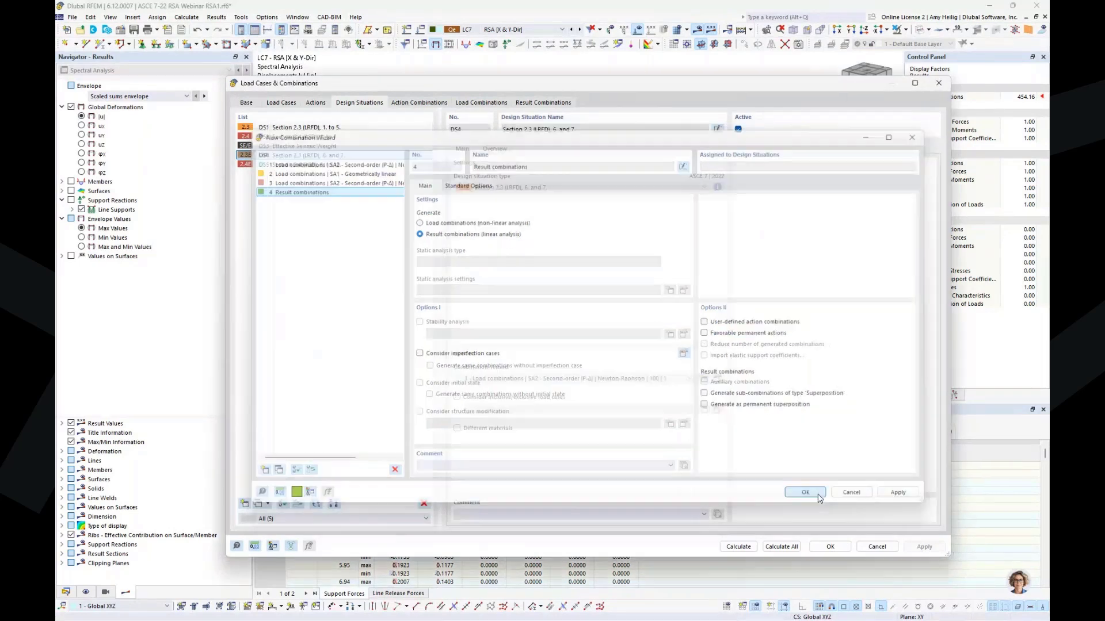
Assign the combination wizard 4 - Result combinations to design situations DS4 and DS5.
left_click(567, 379)
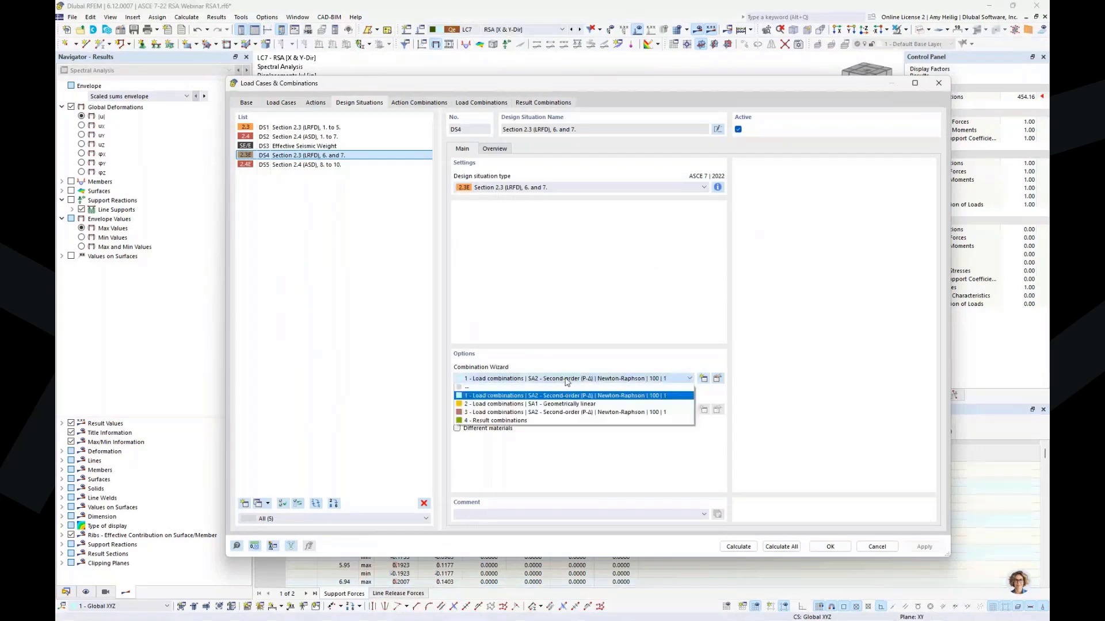
left_click(551, 421)
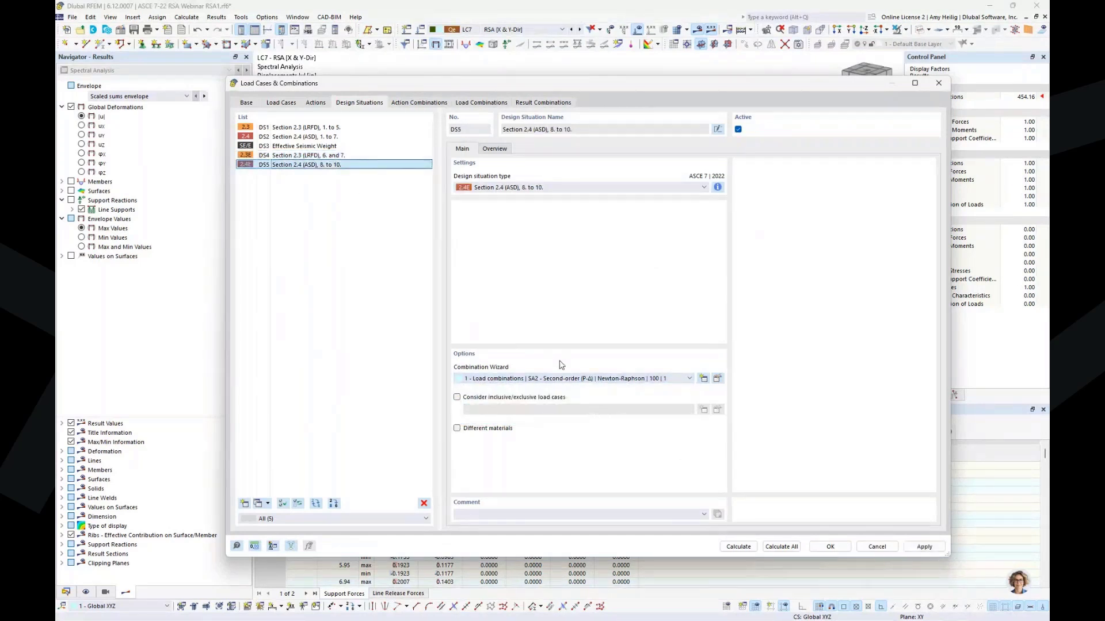
left_click(550, 380)
left_click(553, 421)
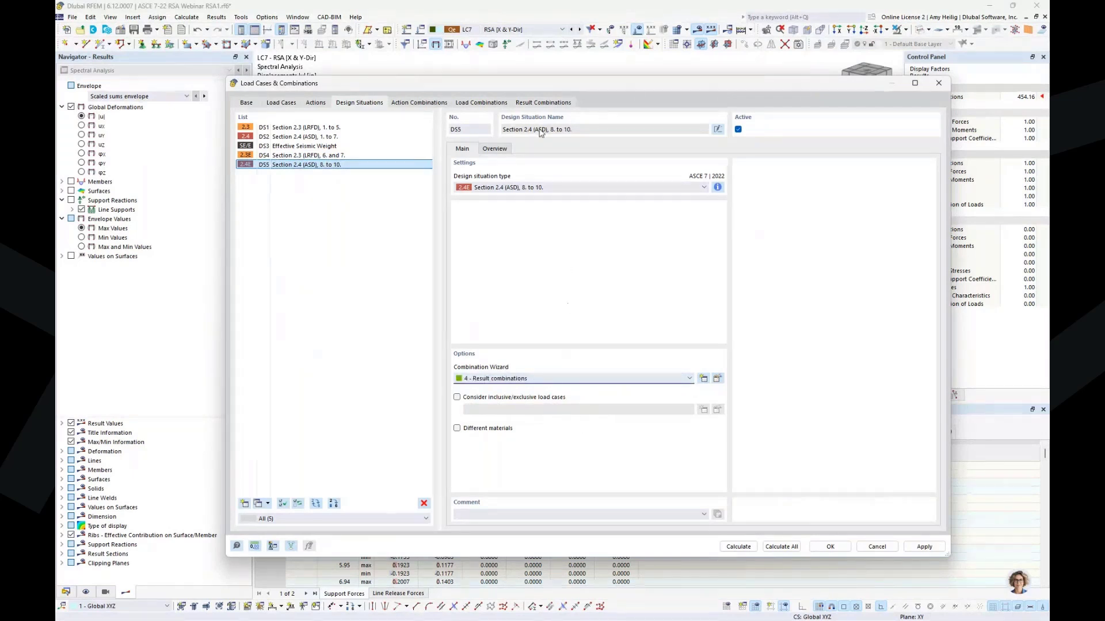
Examine result combination RC1's assigned load cases and the sub-result choices available for LC7 RSA [X & Y-Dir].
left_click(538, 103)
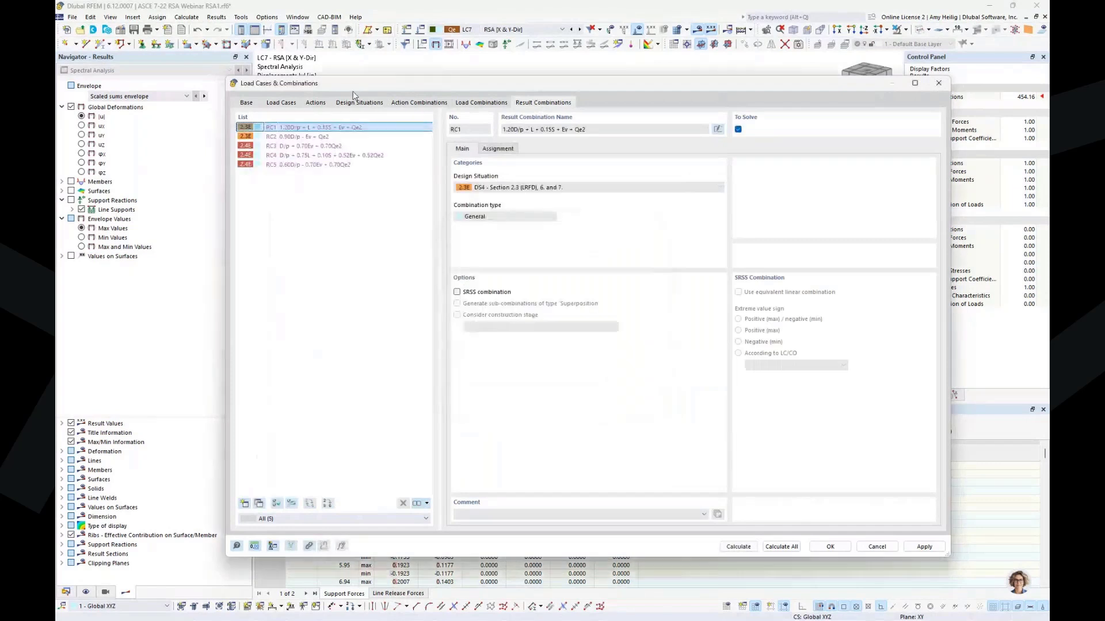
left_click(507, 150)
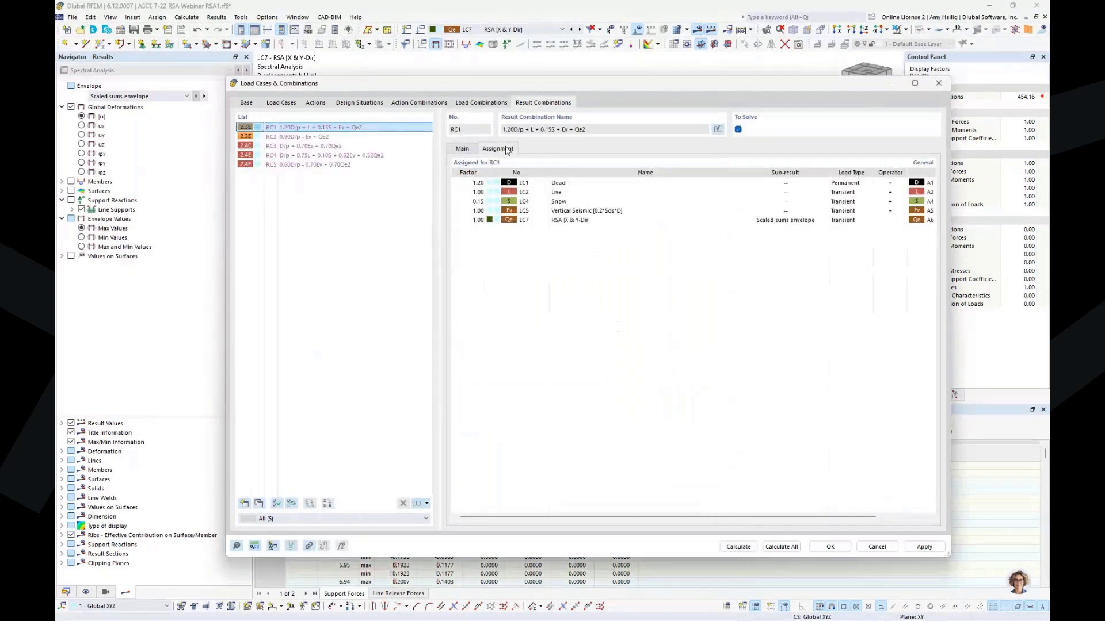
left_click(577, 221)
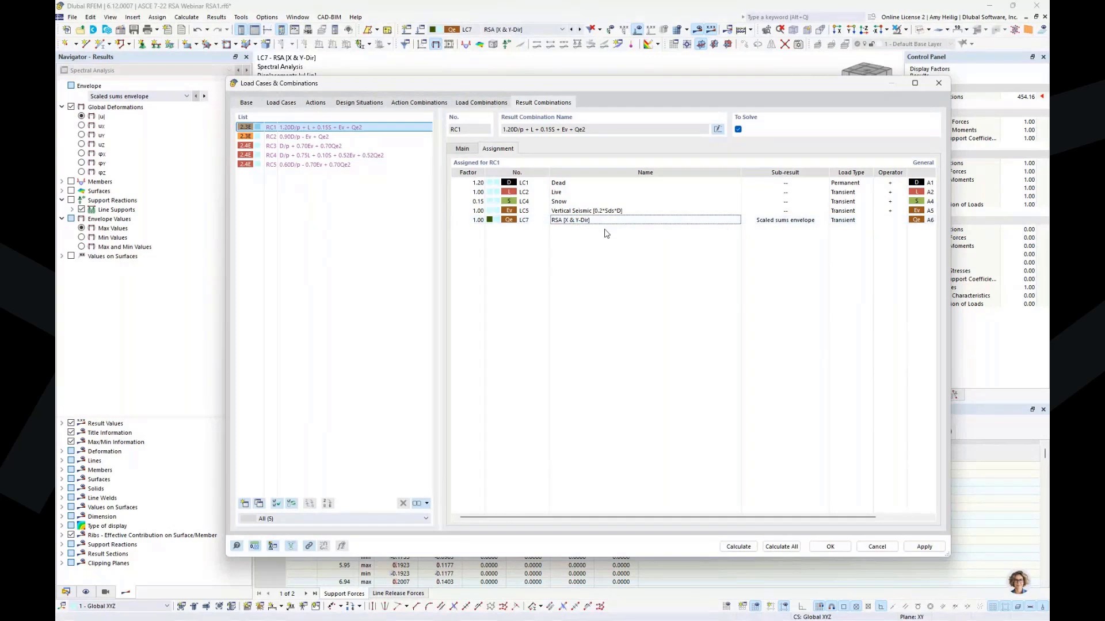
left_click(805, 221)
left_click(824, 220)
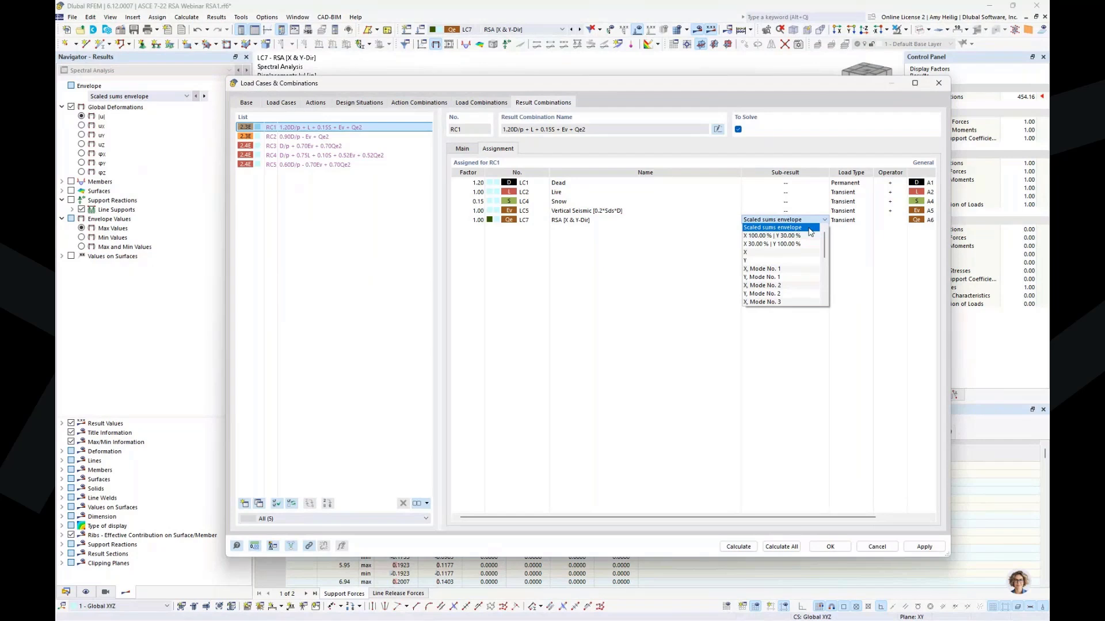
left_click(604, 305)
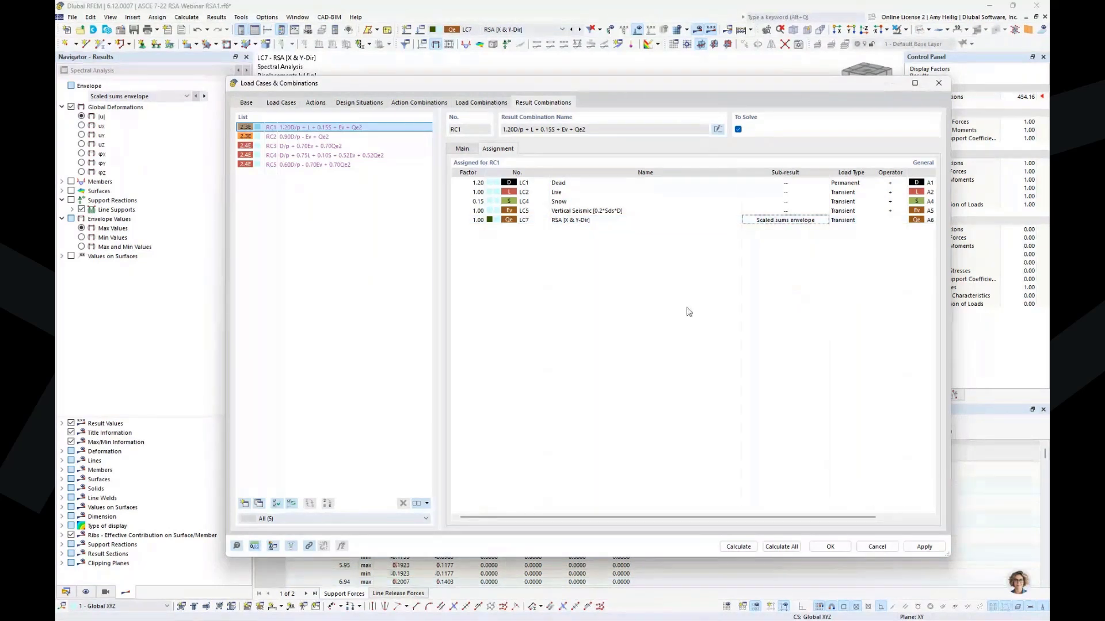
Set redundancy factor X to 1.30 in the ASCE 7 | 2022 combination parameters and accept saving the changes.
left_click(356, 103)
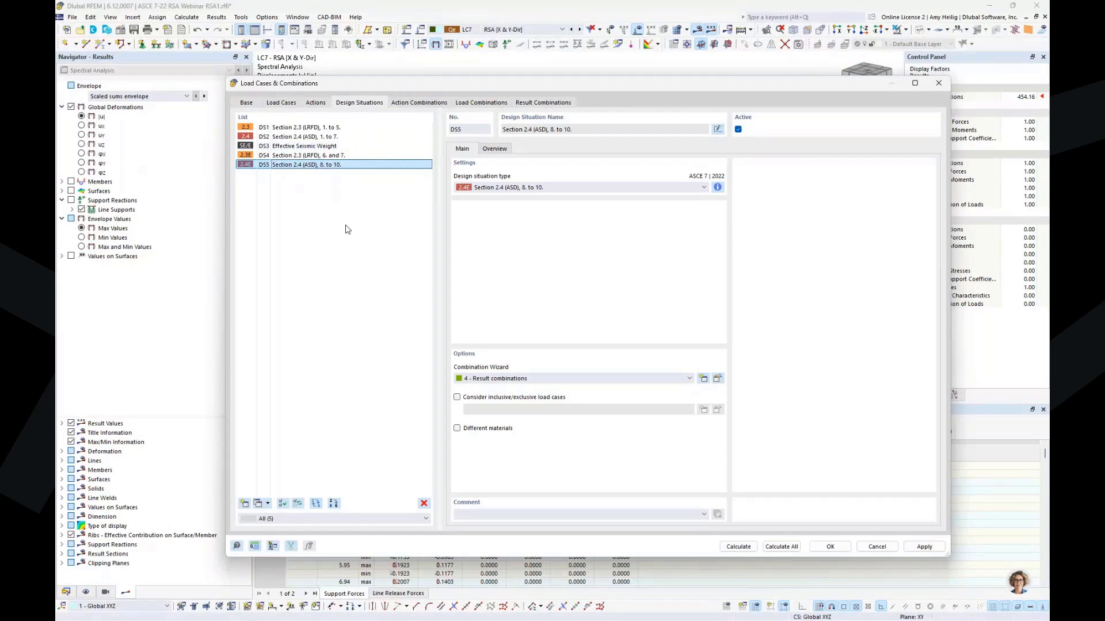
left_click(246, 102)
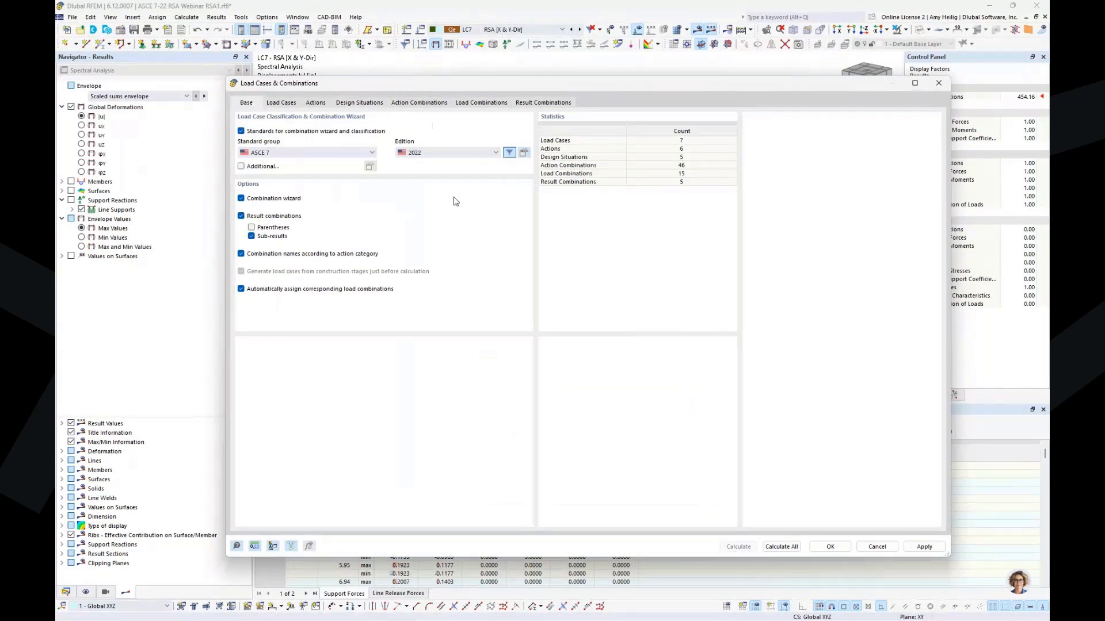
left_click(523, 153)
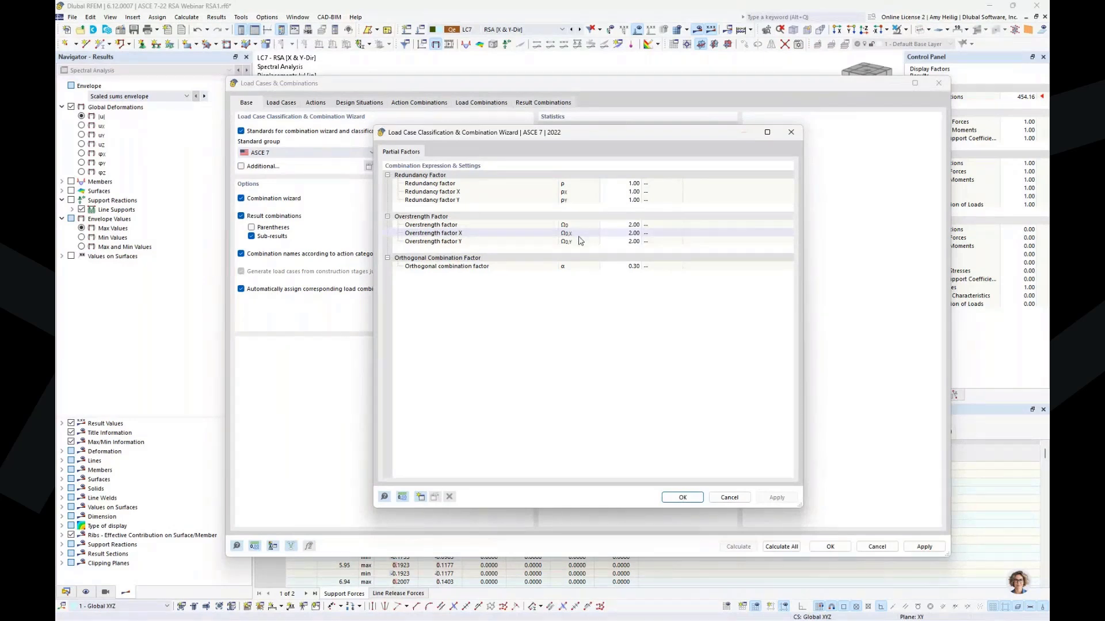
left_click(624, 191)
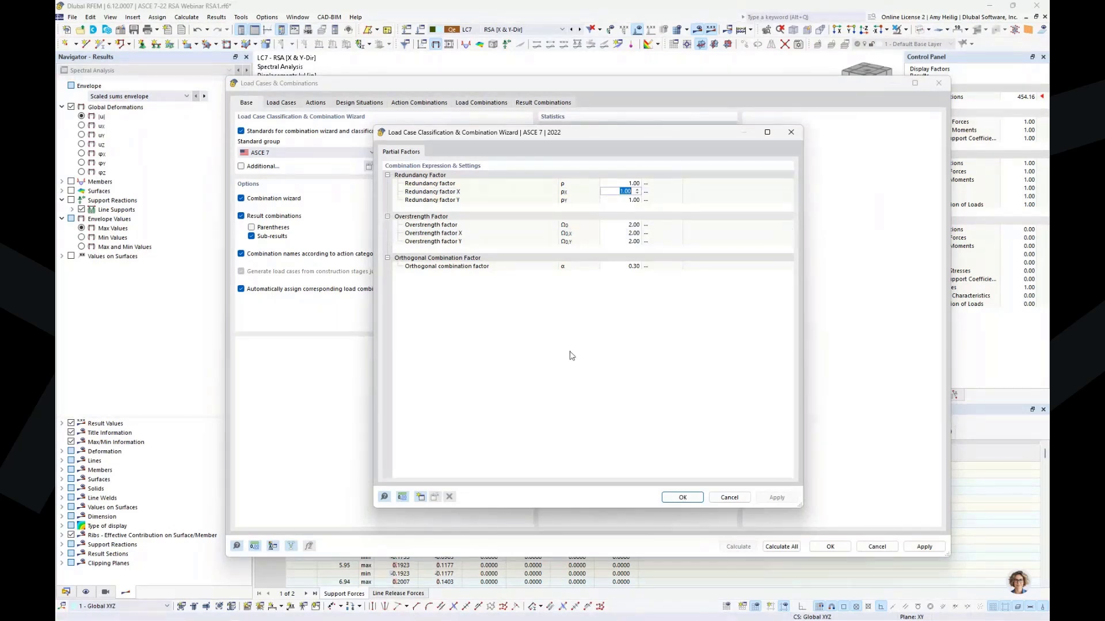
type("1.3")
left_click(626, 199)
left_click(688, 501)
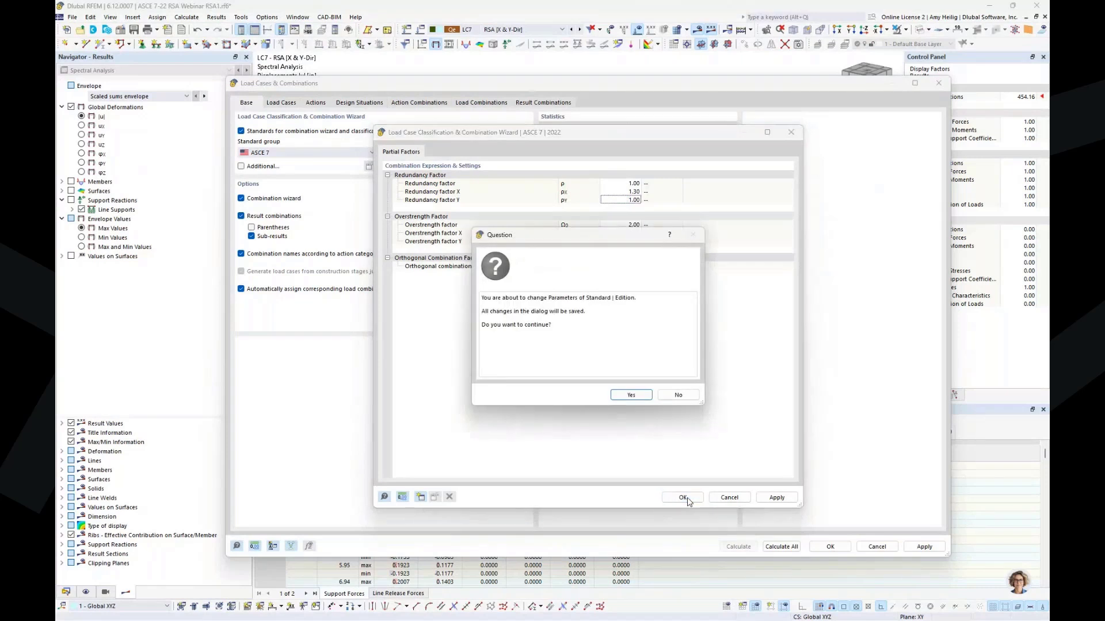
left_click(628, 391)
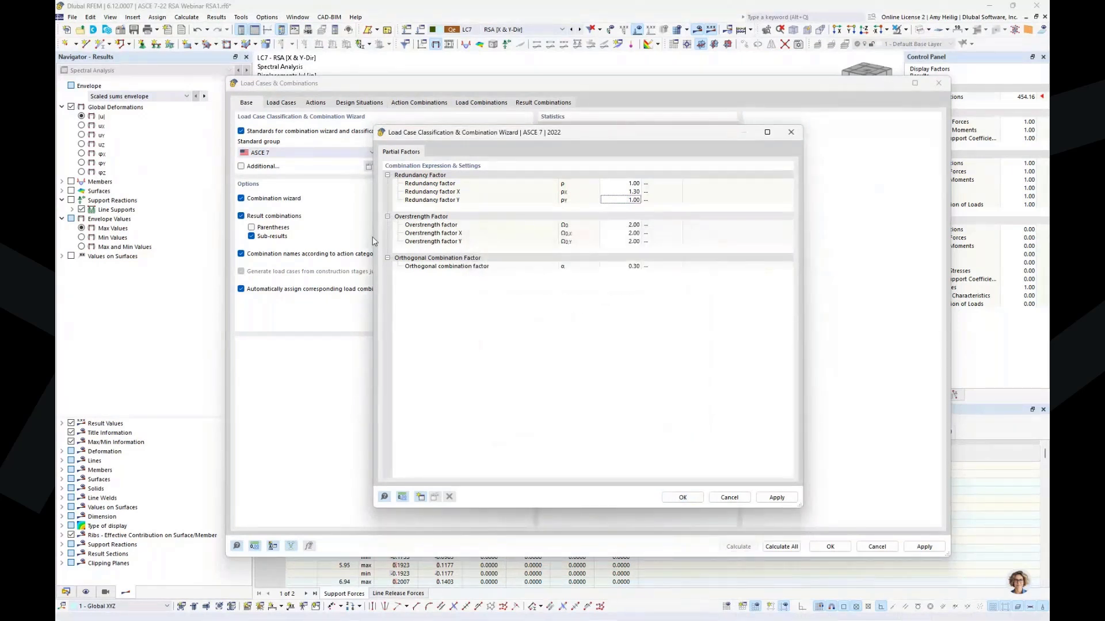
Exclude load case LC7 RSA [X & Y-Dir] from solving.
left_click(281, 102)
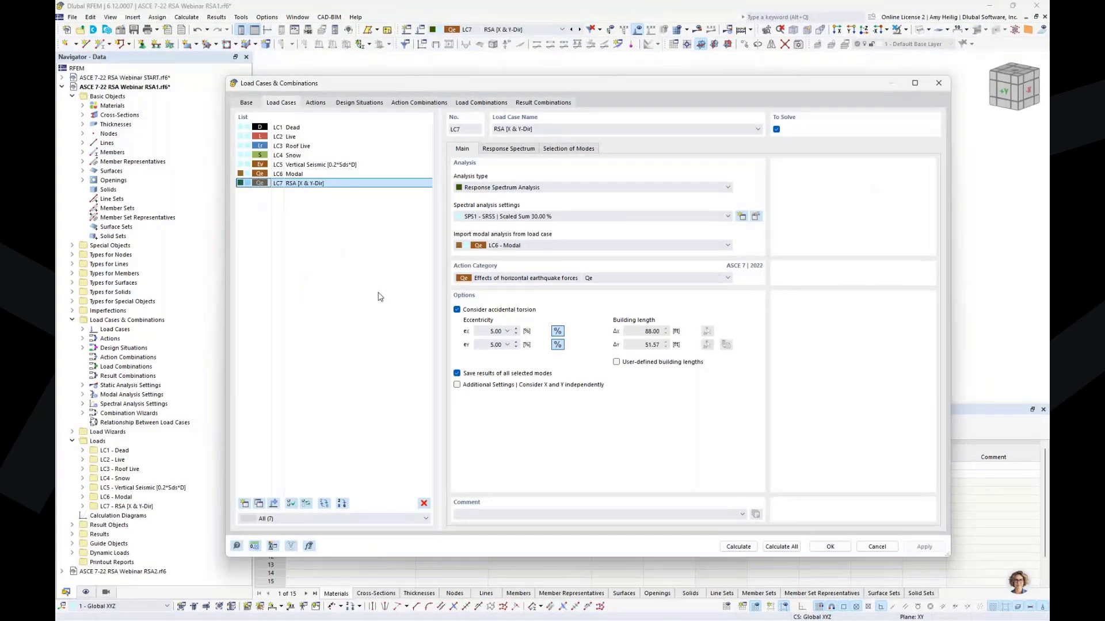
left_click(776, 130)
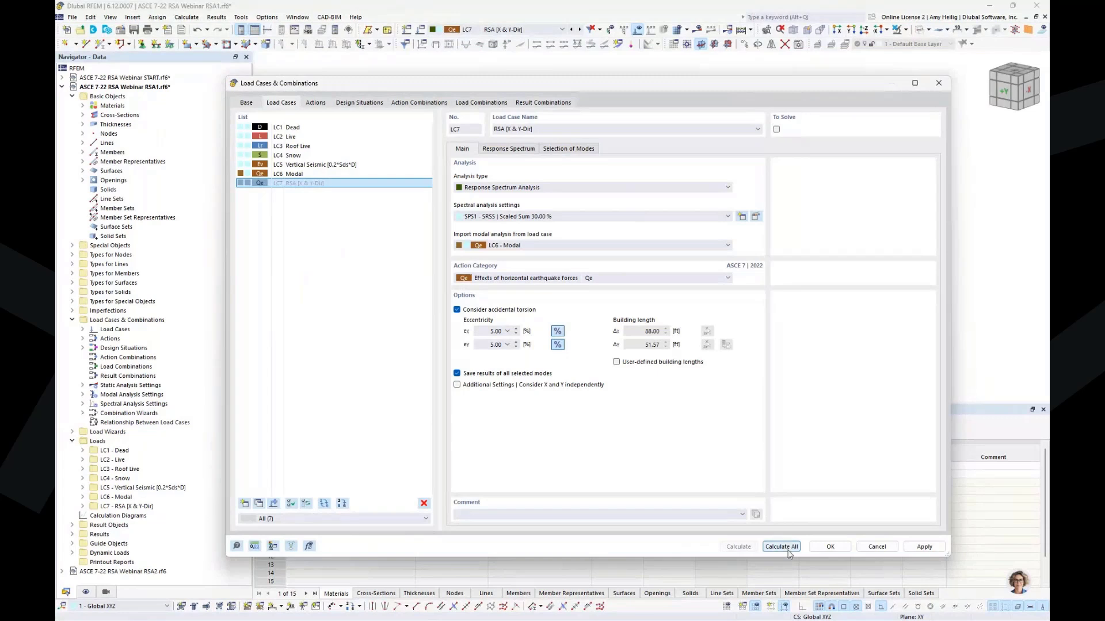
left_click(316, 103)
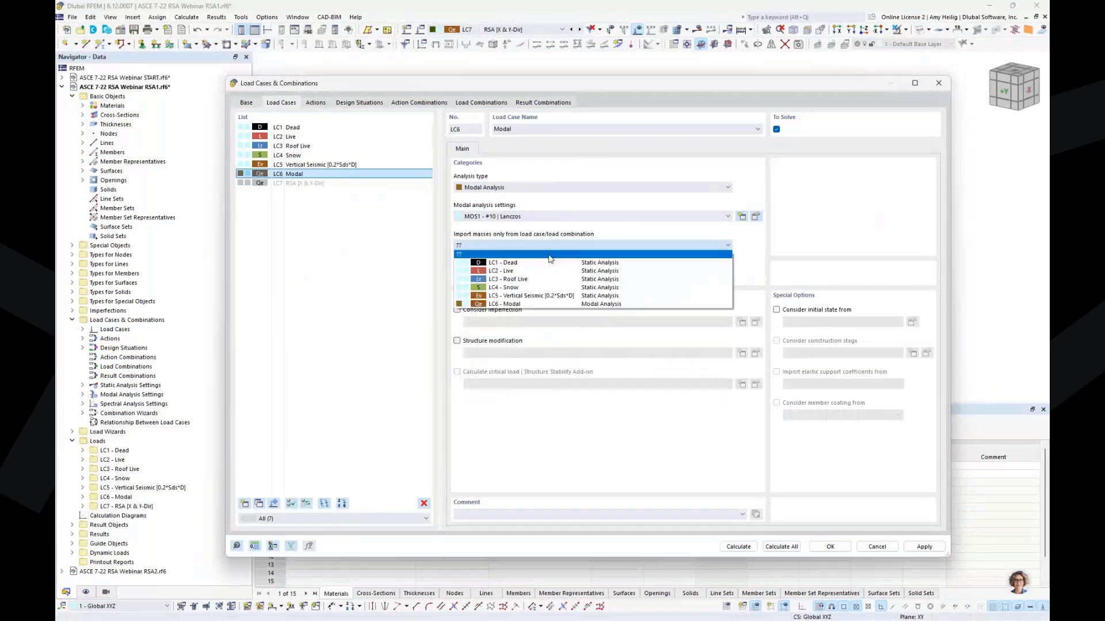
key("Escape")
Deactivate action A6 Effects of horizontal earthquake forces.
left_click(316, 104)
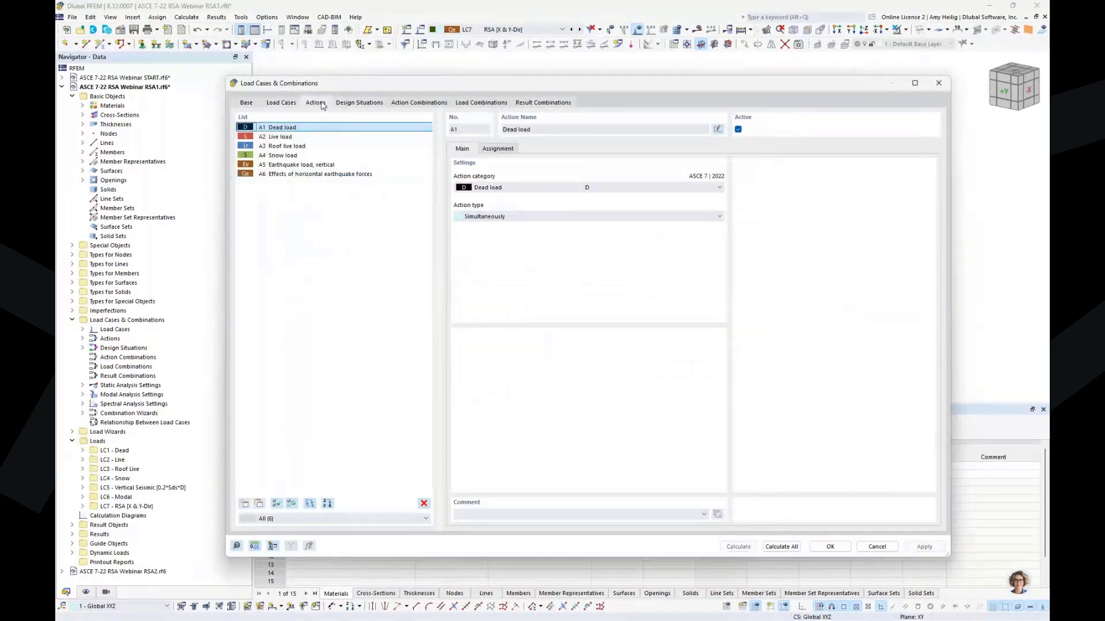
left_click(332, 174)
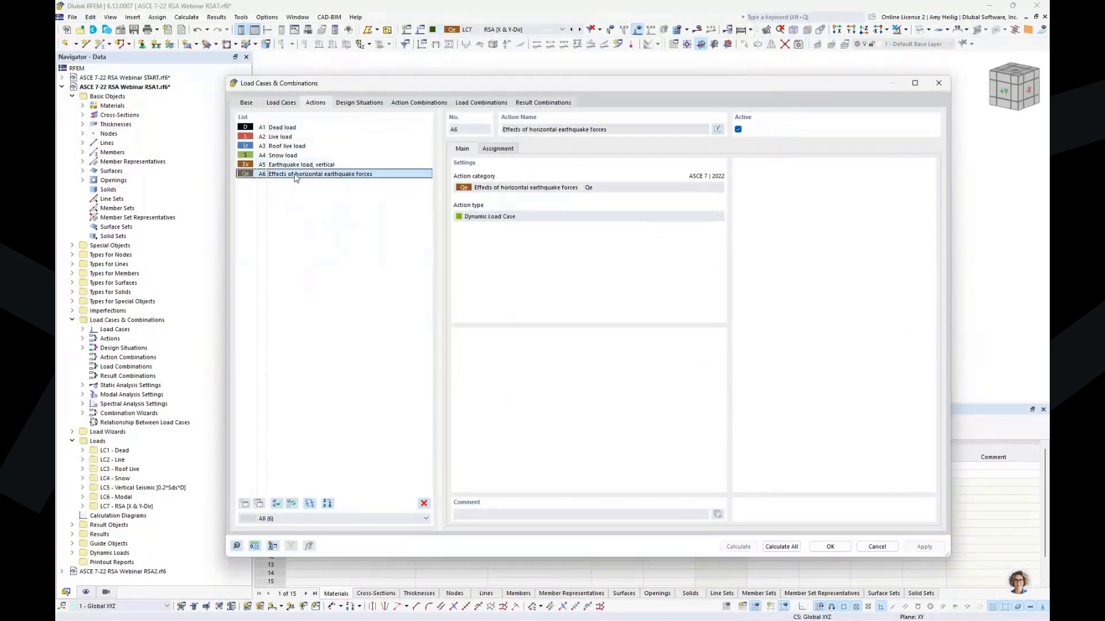
left_click(738, 129)
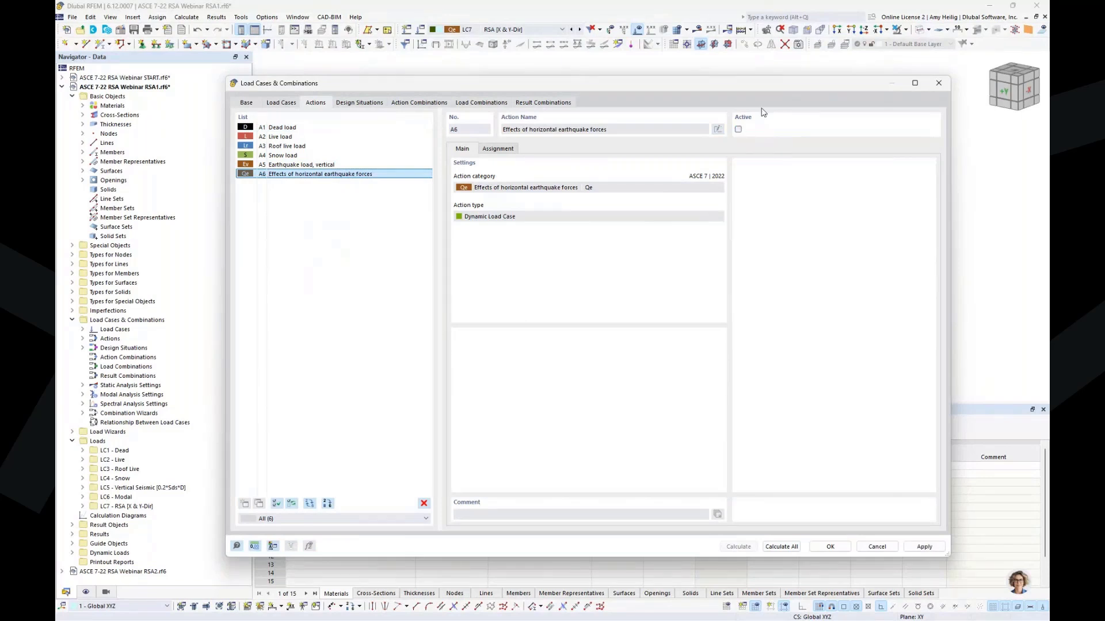
left_click(360, 164)
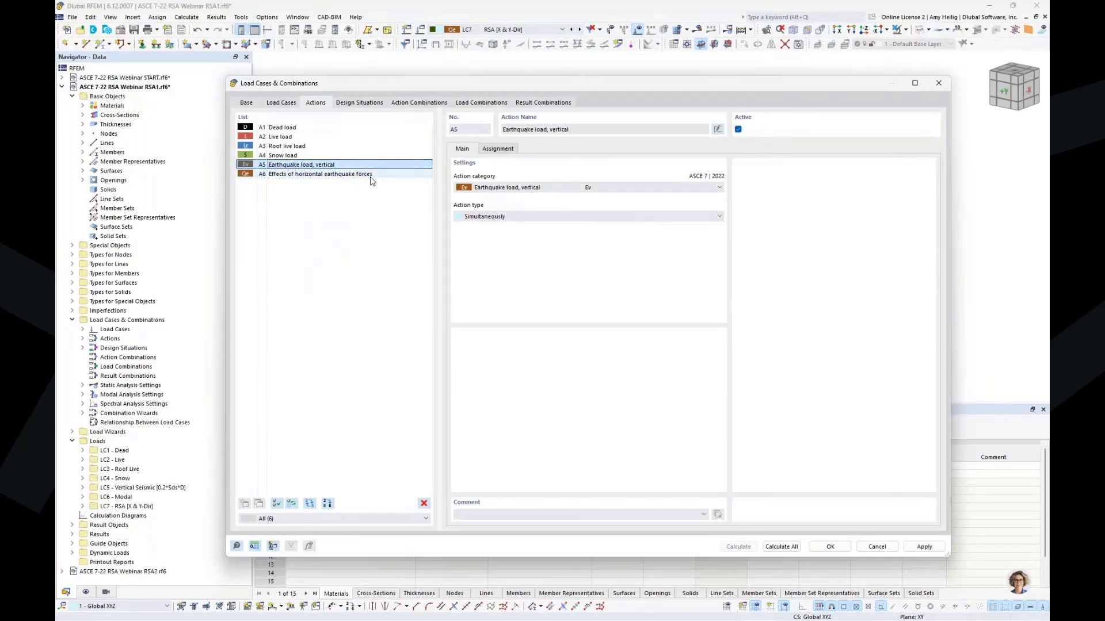
left_click(368, 174)
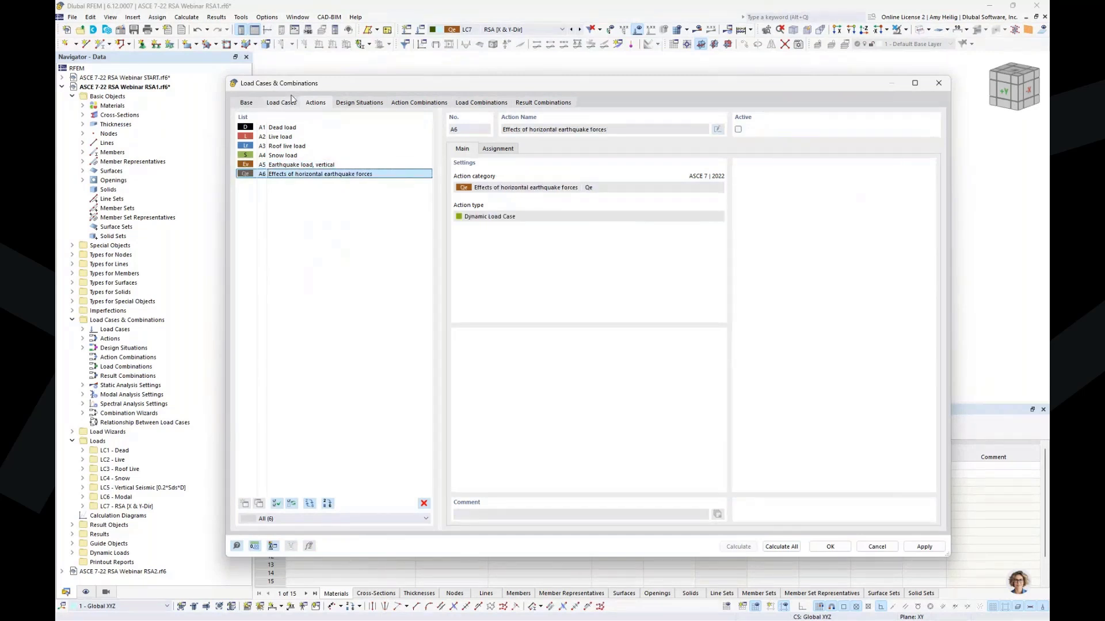
Copy load case LC7, enable the copy for solving, and rename it RSA [X-Dir].
left_click(281, 103)
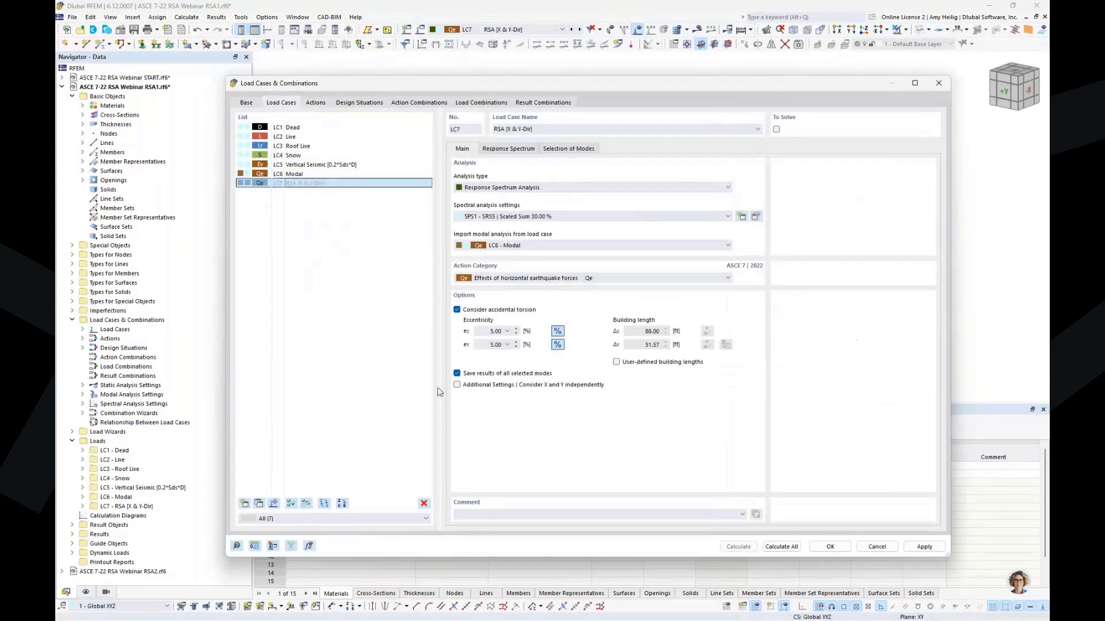
left_click(258, 503)
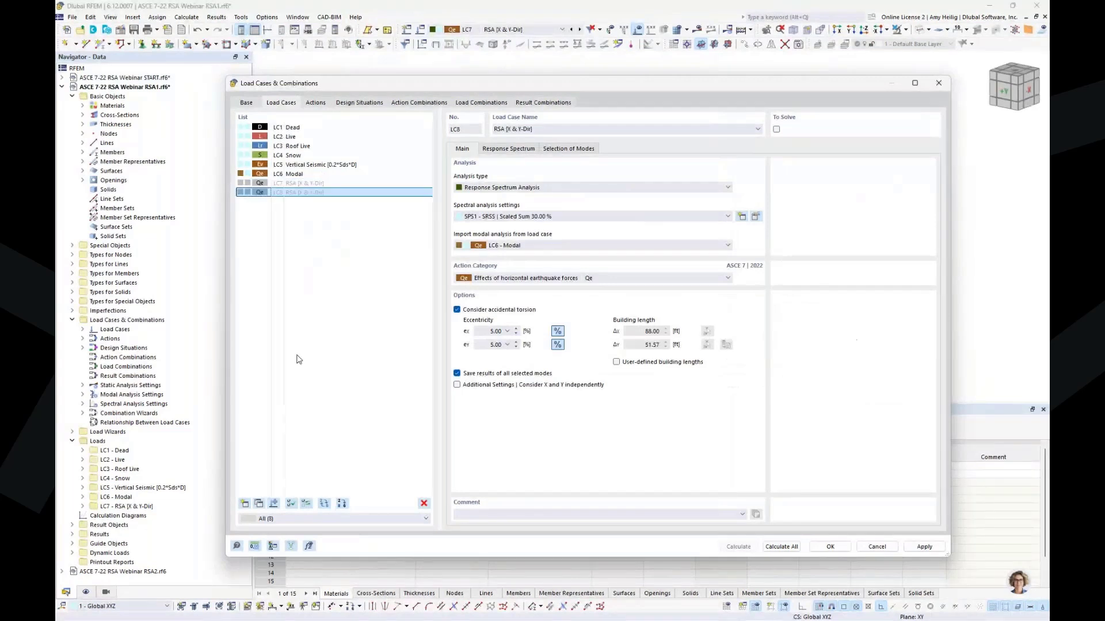
left_click(524, 130)
key("BackSpace")
key("BackSpace")
key("BackSpace")
key("BackSpace")
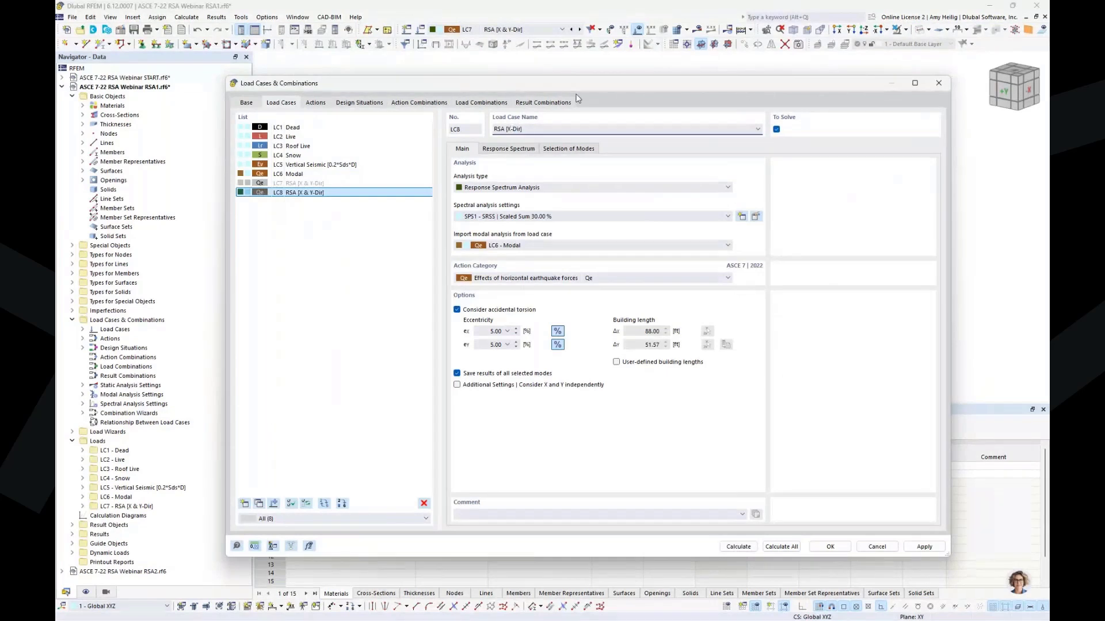
left_click(567, 187)
left_click(568, 188)
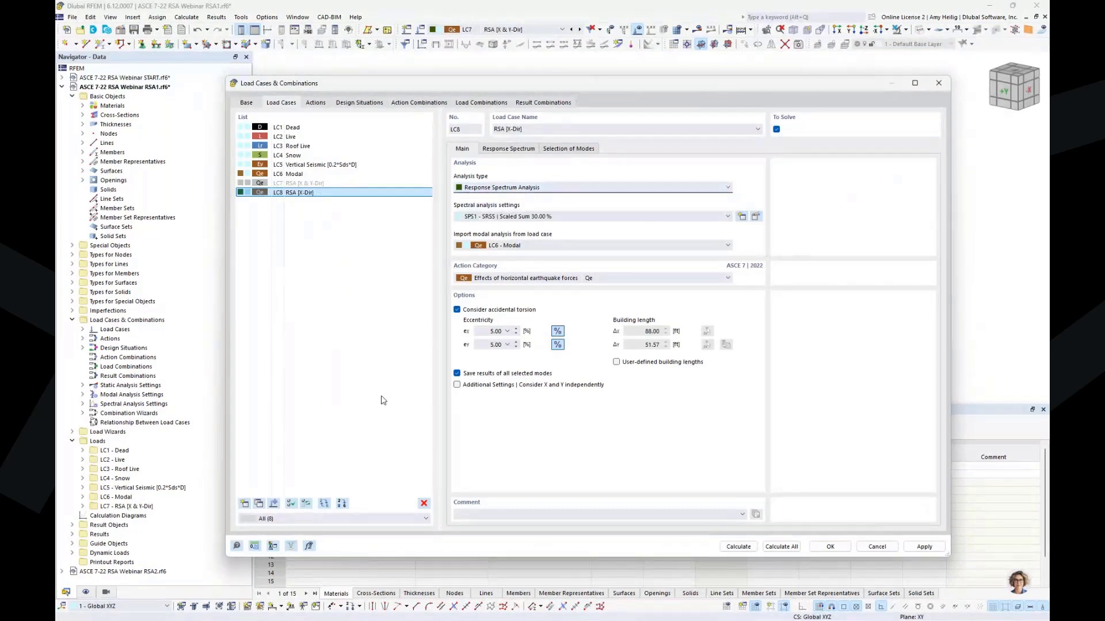
Copy load case LC8 and rename the copy RSA [Y-Dir], keeping Response Spectrum Analysis as its analysis type.
left_click(258, 504)
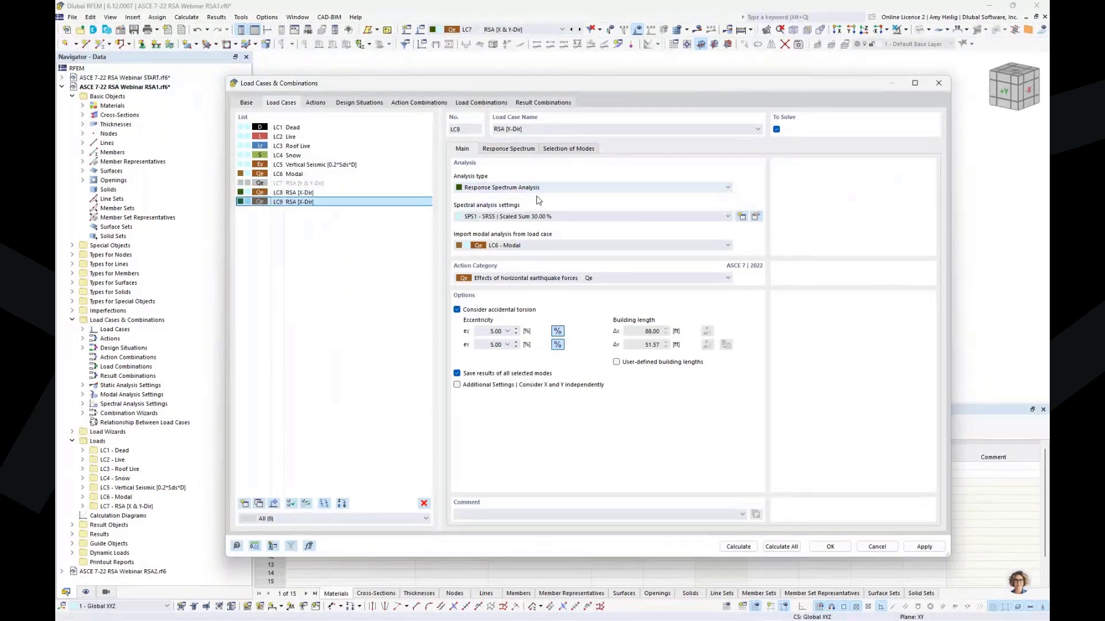
left_click(510, 130)
key("BackSpace")
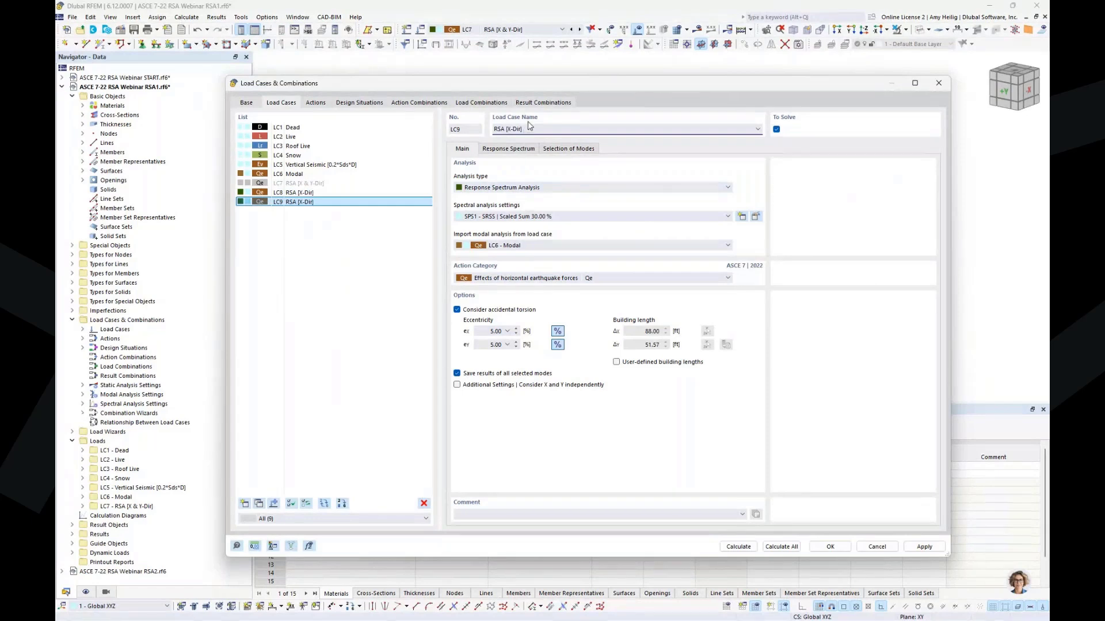
type("Y")
left_click(544, 188)
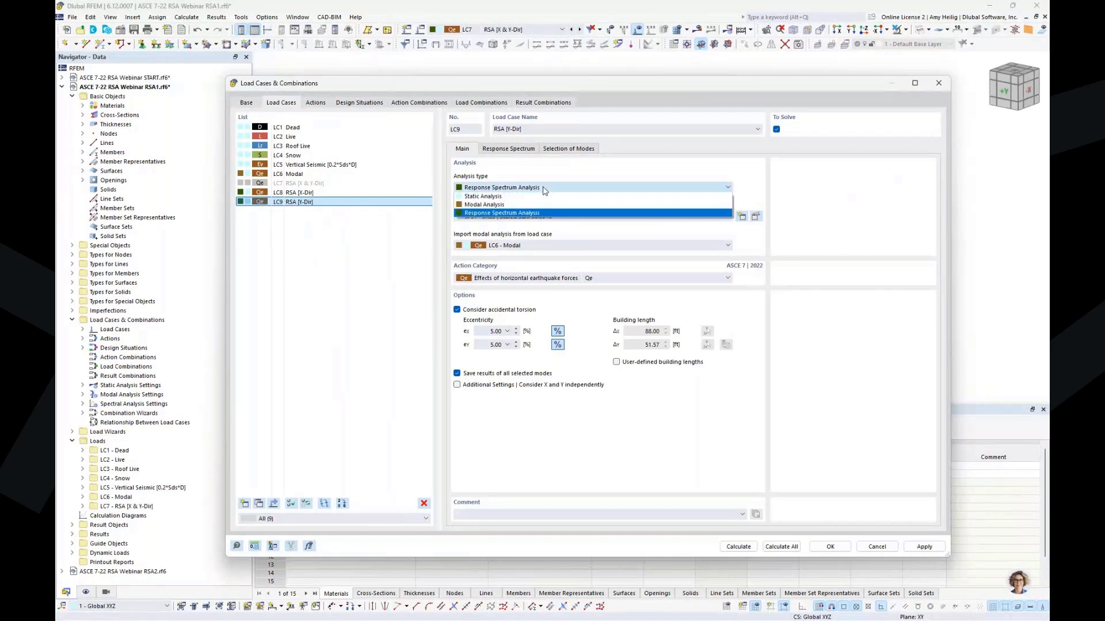
left_click(544, 188)
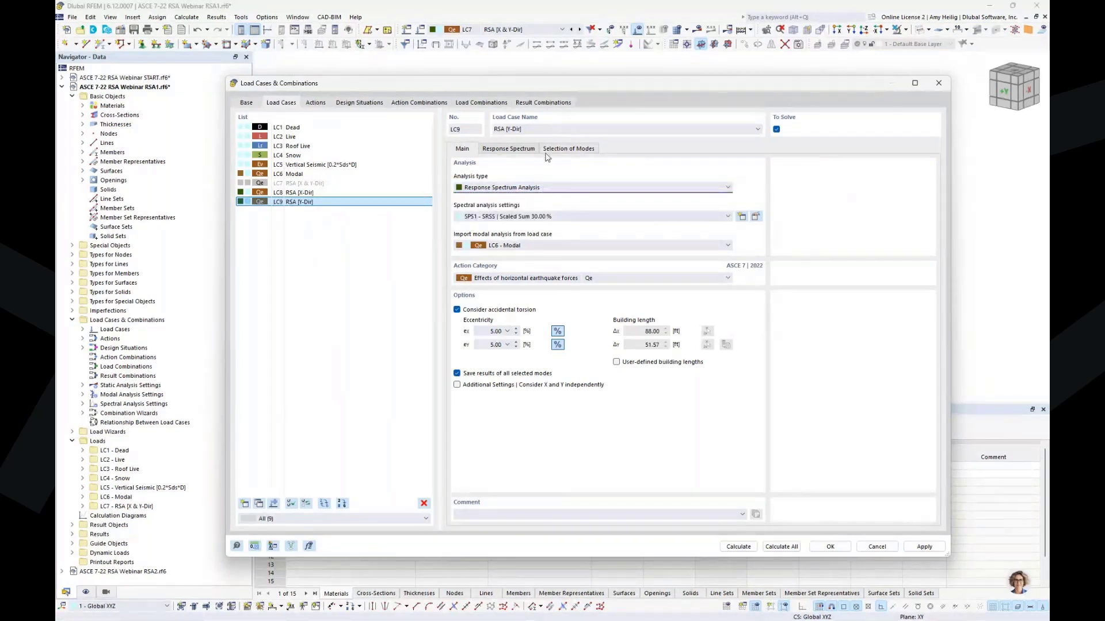
Limit the assigned response spectra to direction X only for LC8 and direction Y only for LC9.
left_click(329, 193)
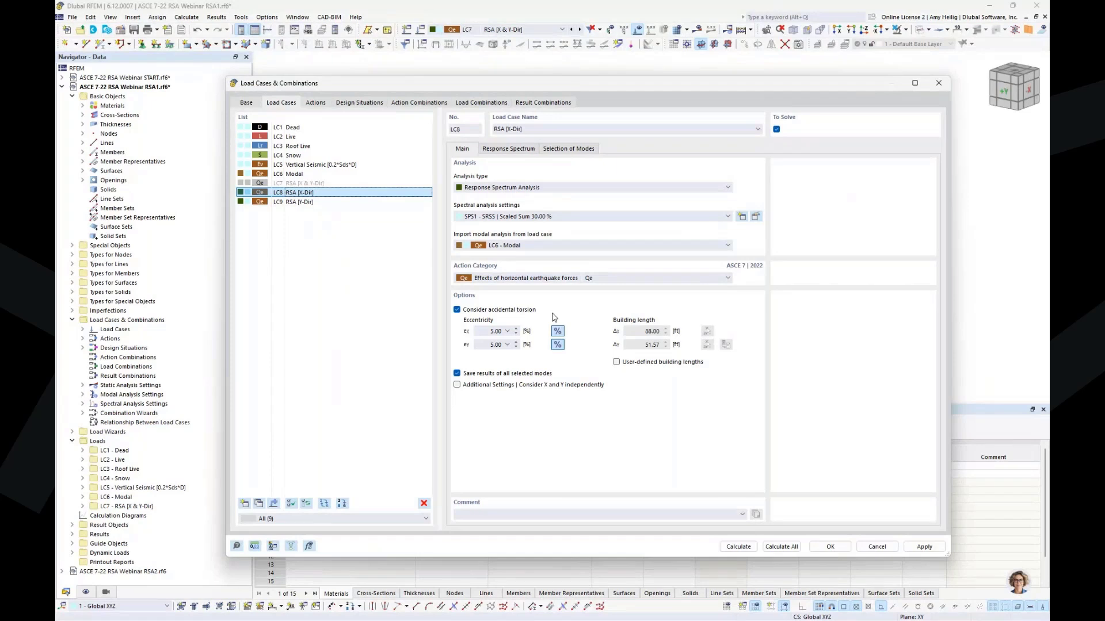
left_click(508, 149)
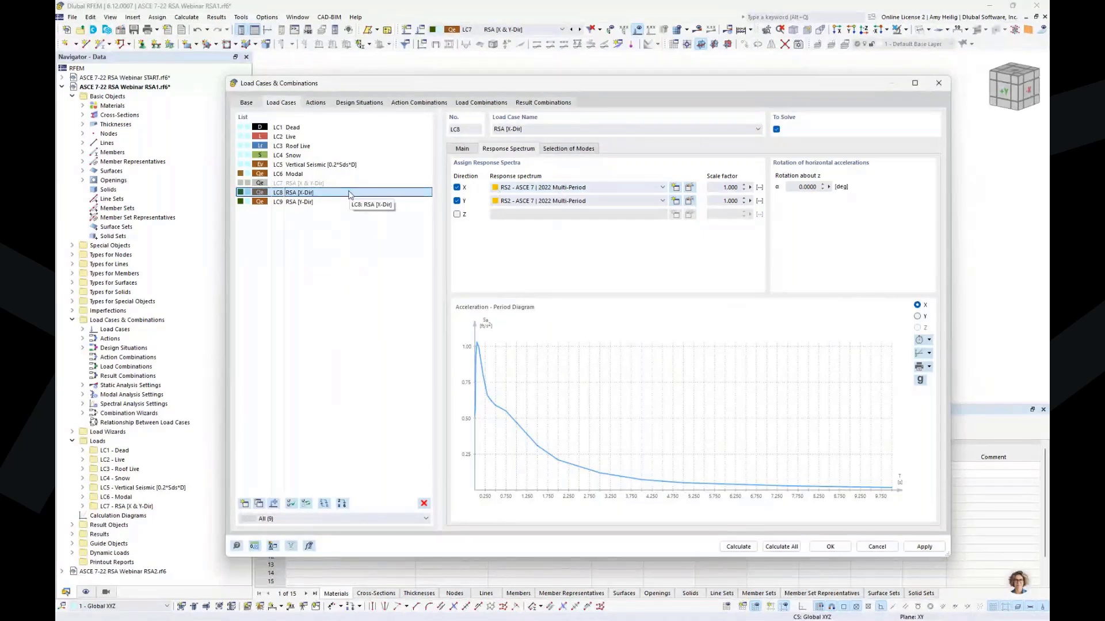
left_click(457, 201)
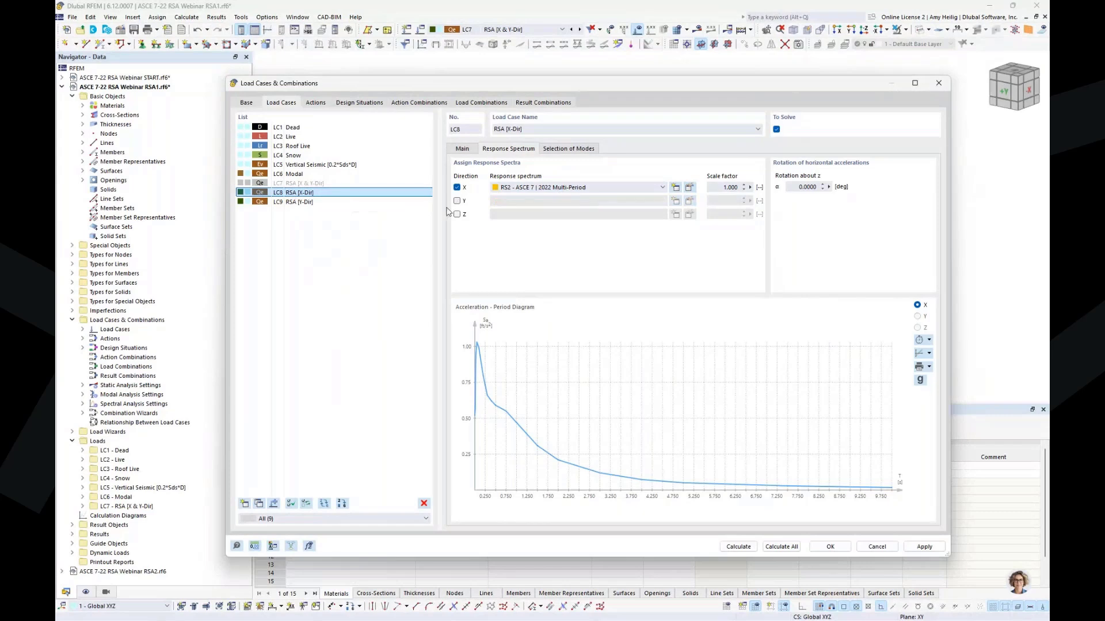
left_click(309, 202)
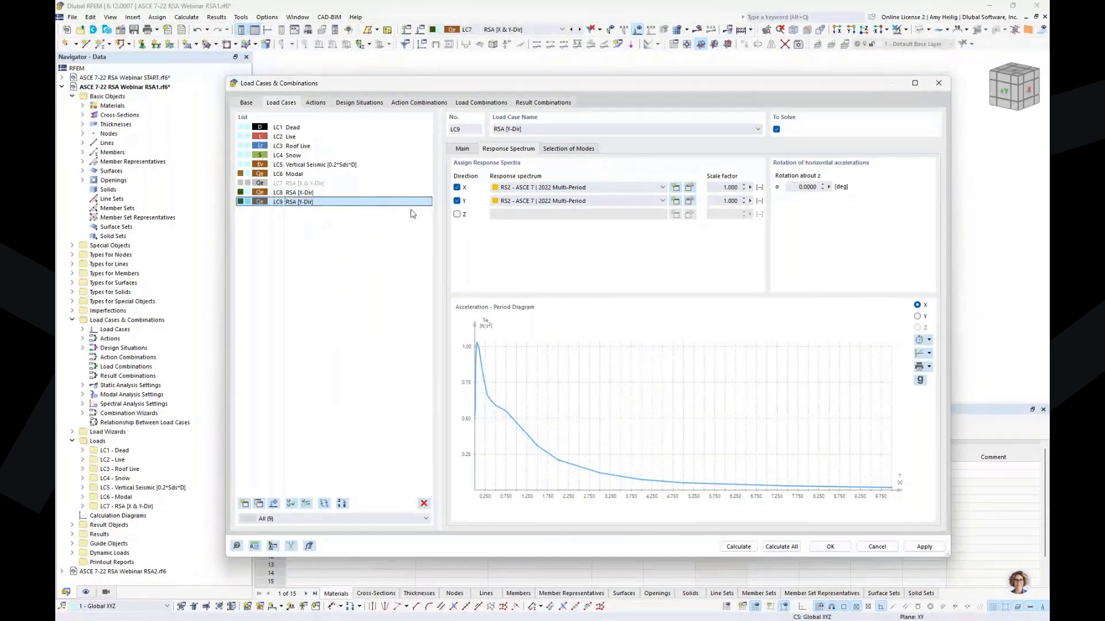
left_click(457, 187)
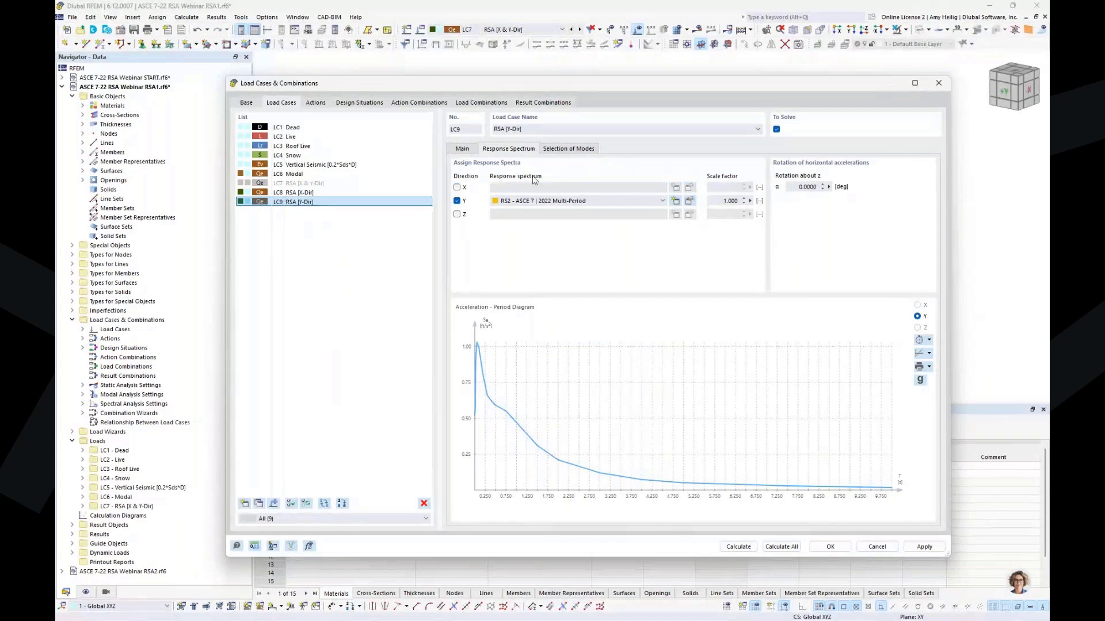
Enable the additional settings for considering X and Y independently in load case LC8 RSA [X-Dir].
left_click(342, 193)
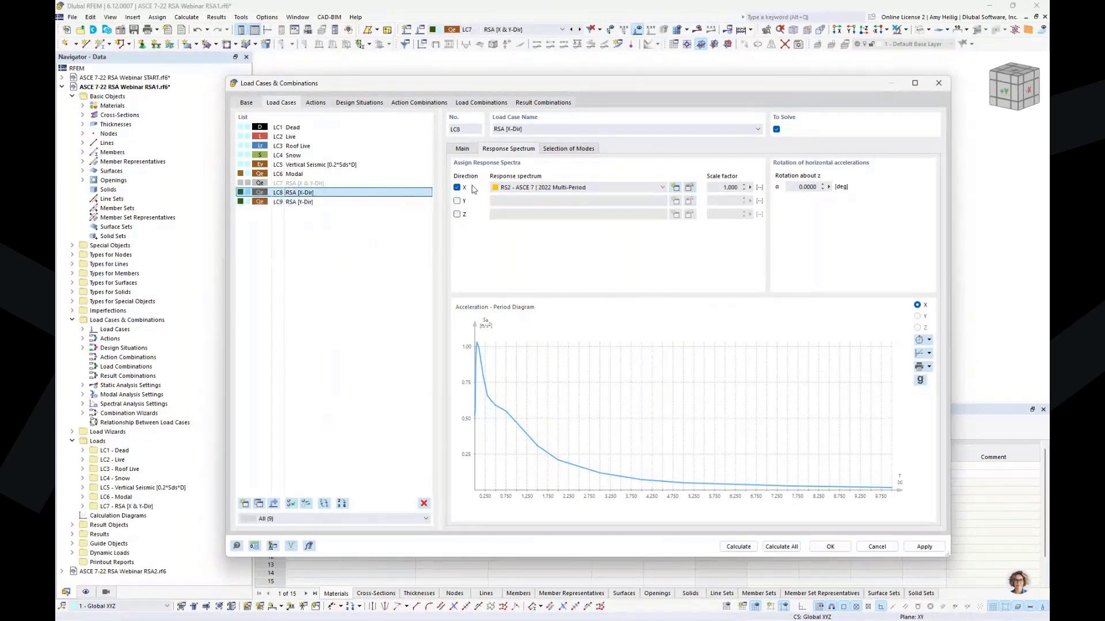
left_click(464, 150)
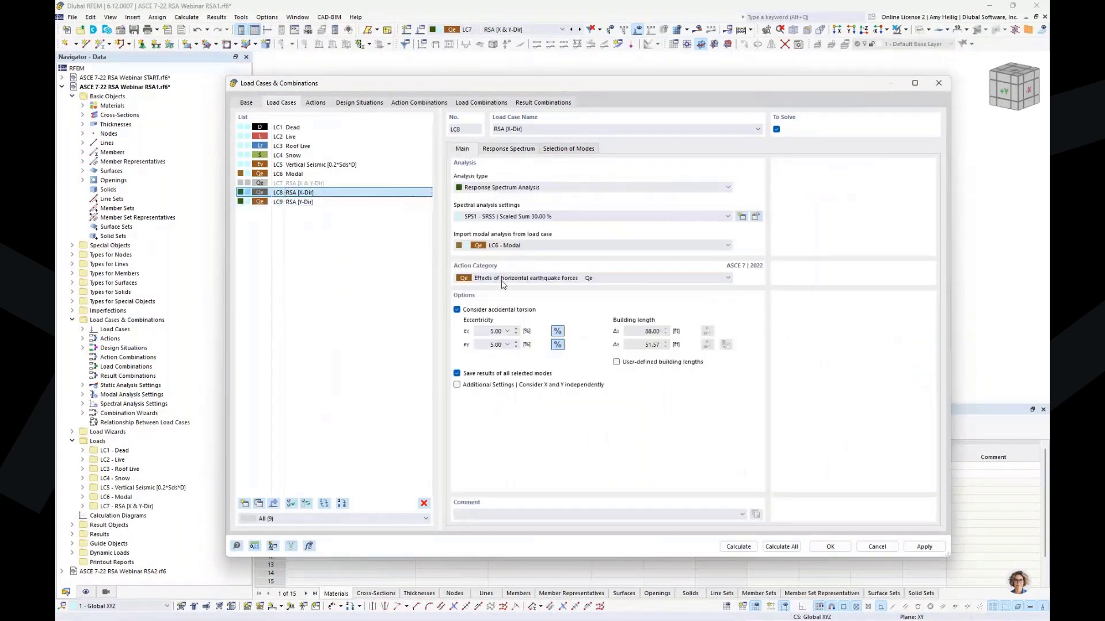
left_click(457, 385)
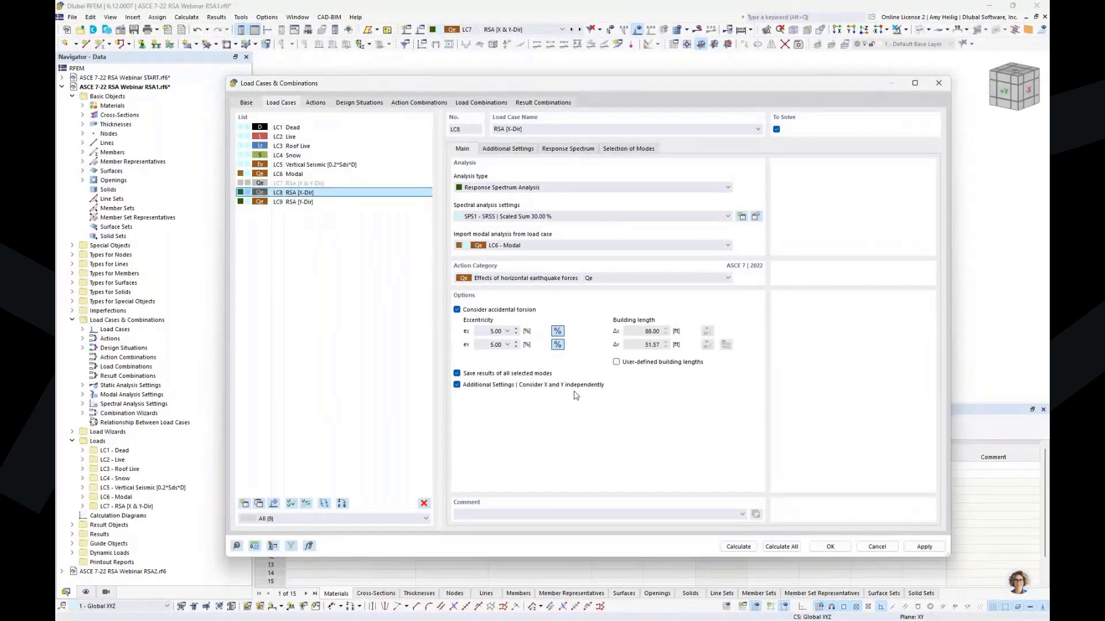
Enable considering X and Y independently for LC9, and assign combination direction X to LC8 and direction Y to LC9.
left_click(297, 202)
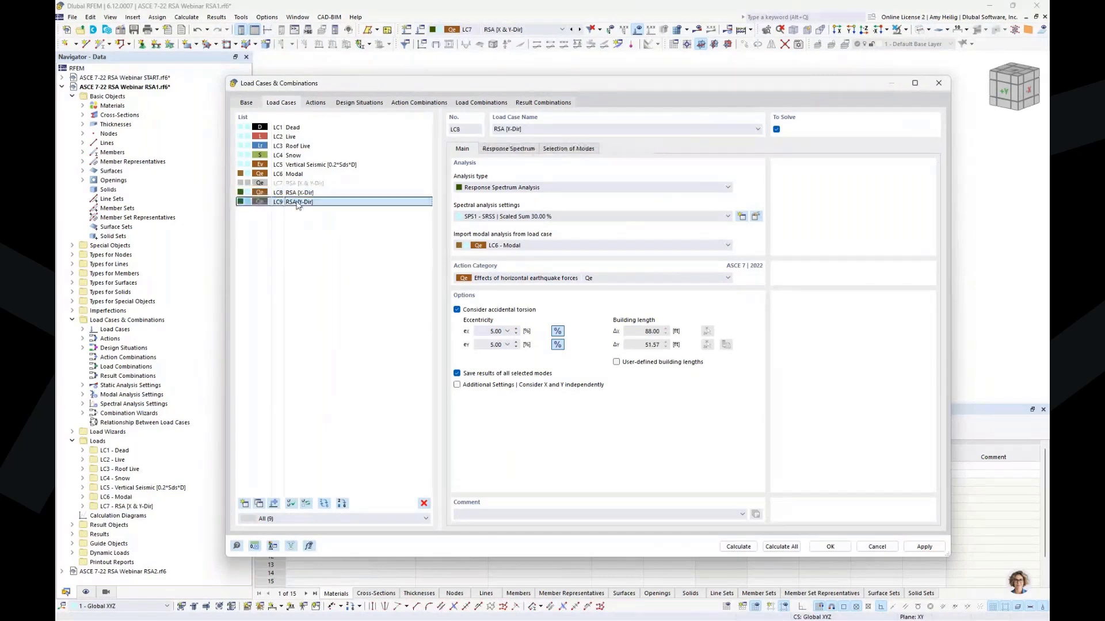
left_click(456, 385)
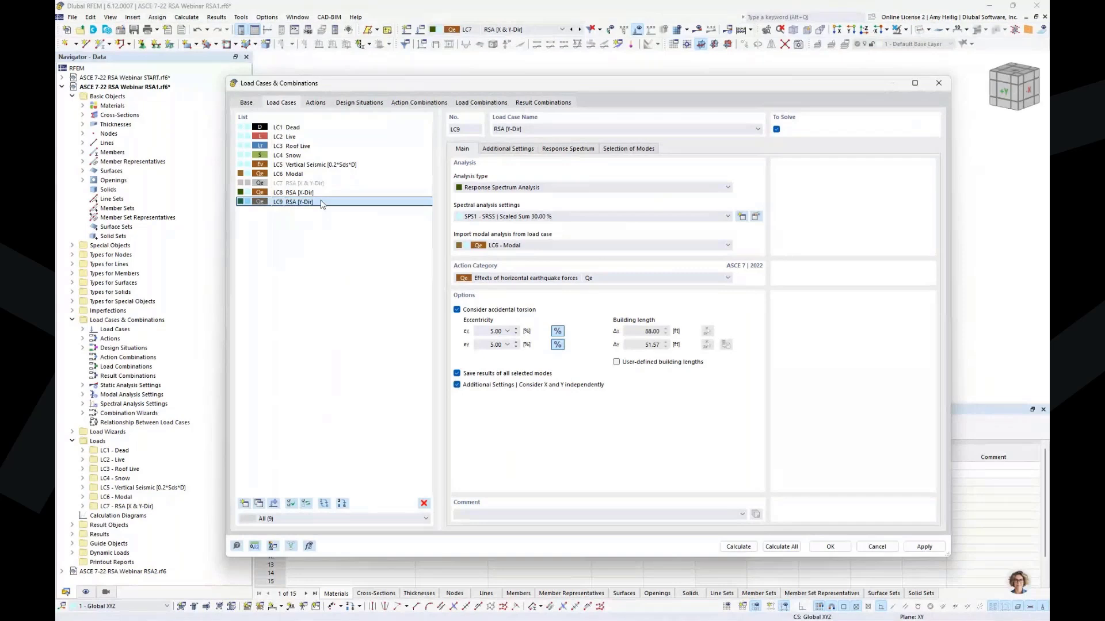
left_click(299, 192)
left_click(509, 149)
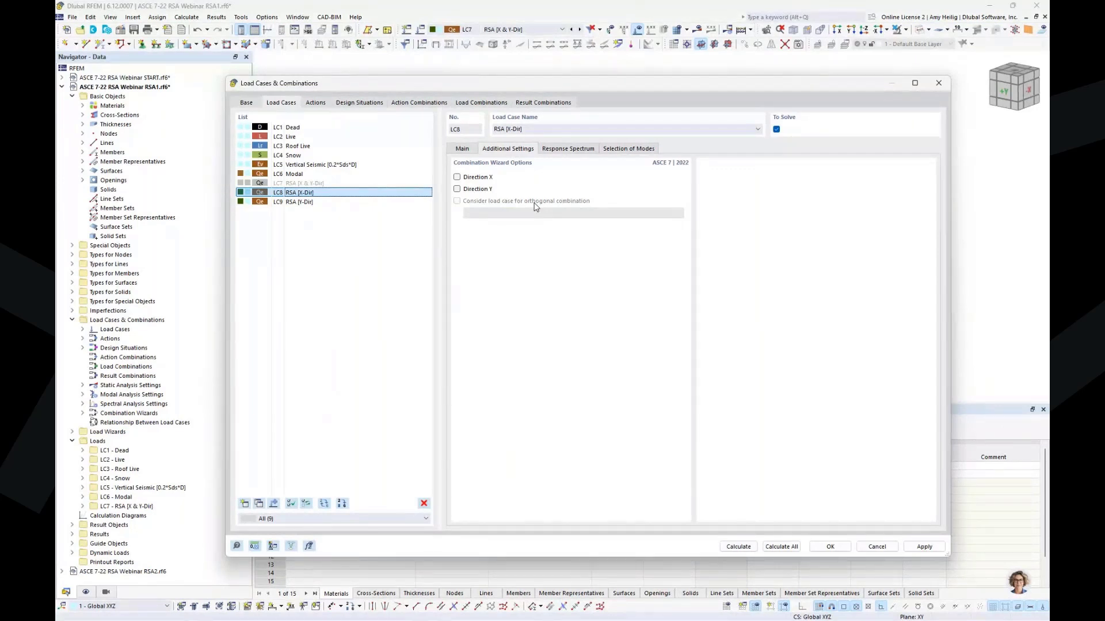
left_click(457, 178)
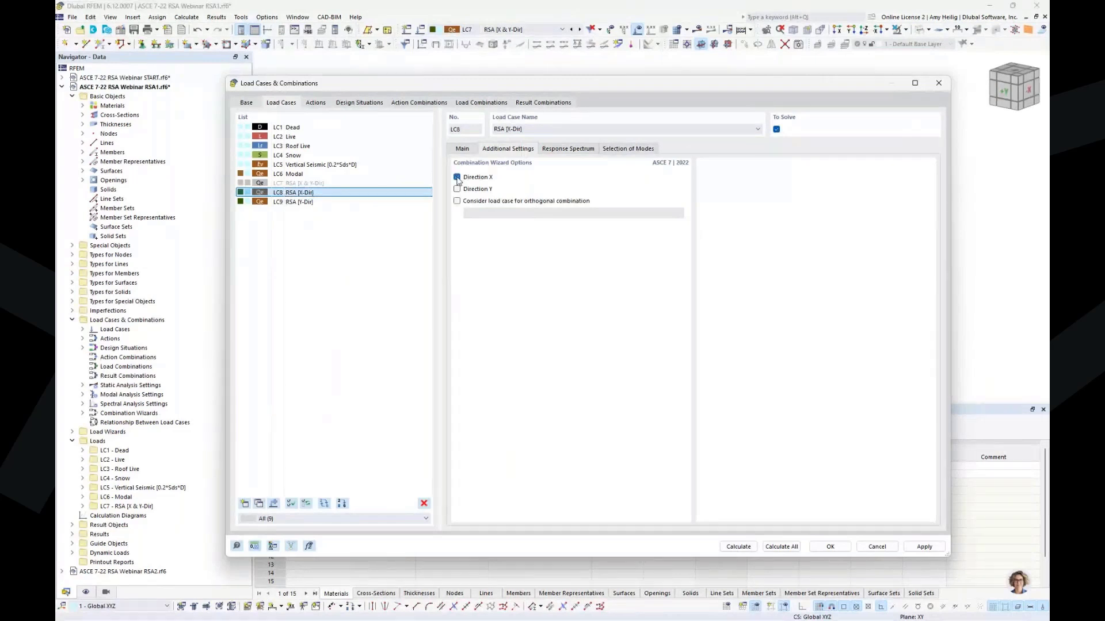
left_click(299, 202)
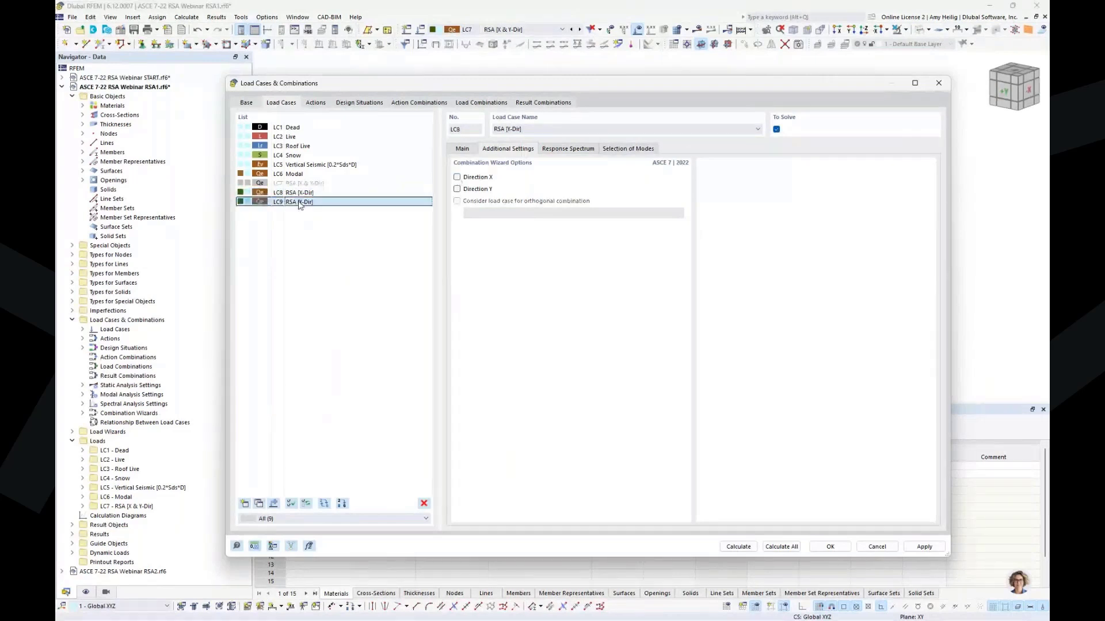
left_click(457, 189)
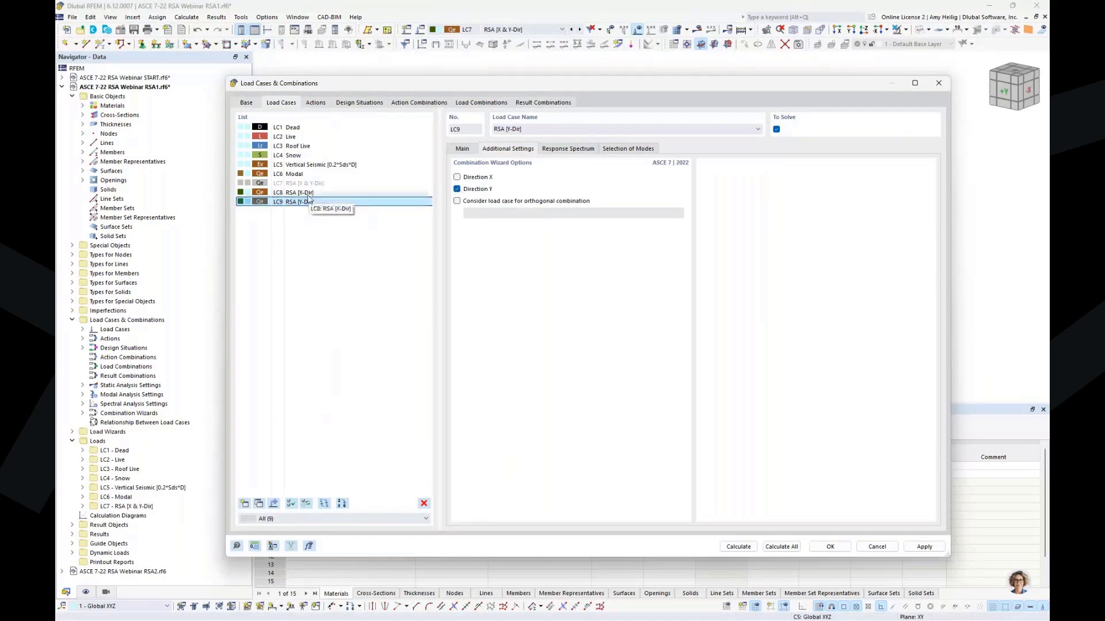
Enable the orthogonal combination for LC8 RSA [X-Dir] with LC9 - RSA [Y-Dir], and check the matching setting in LC9.
left_click(308, 194)
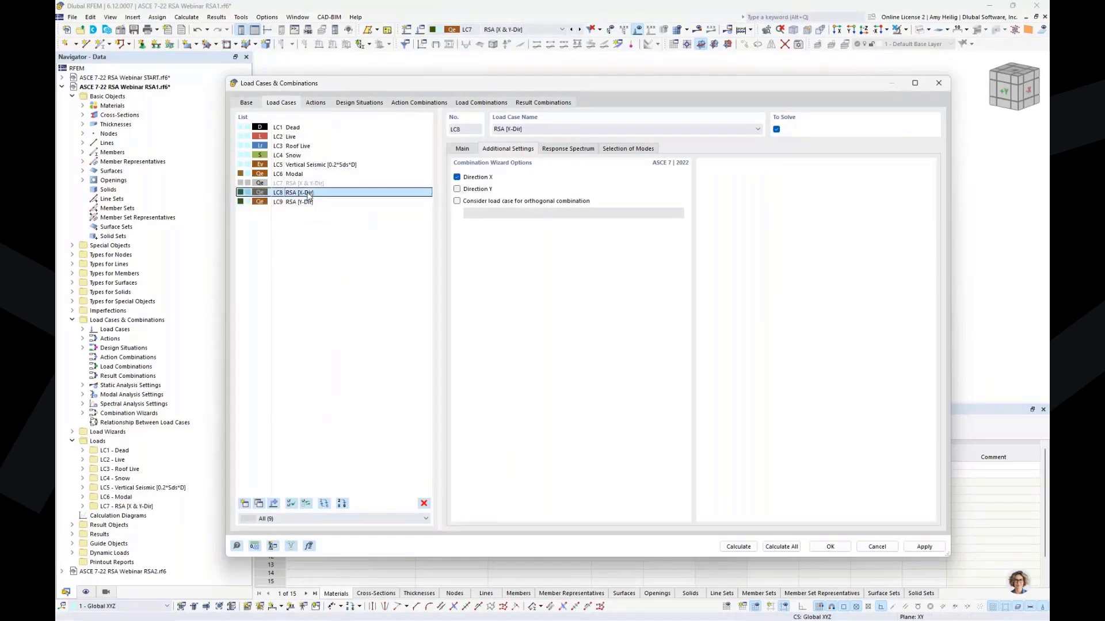
left_click(473, 202)
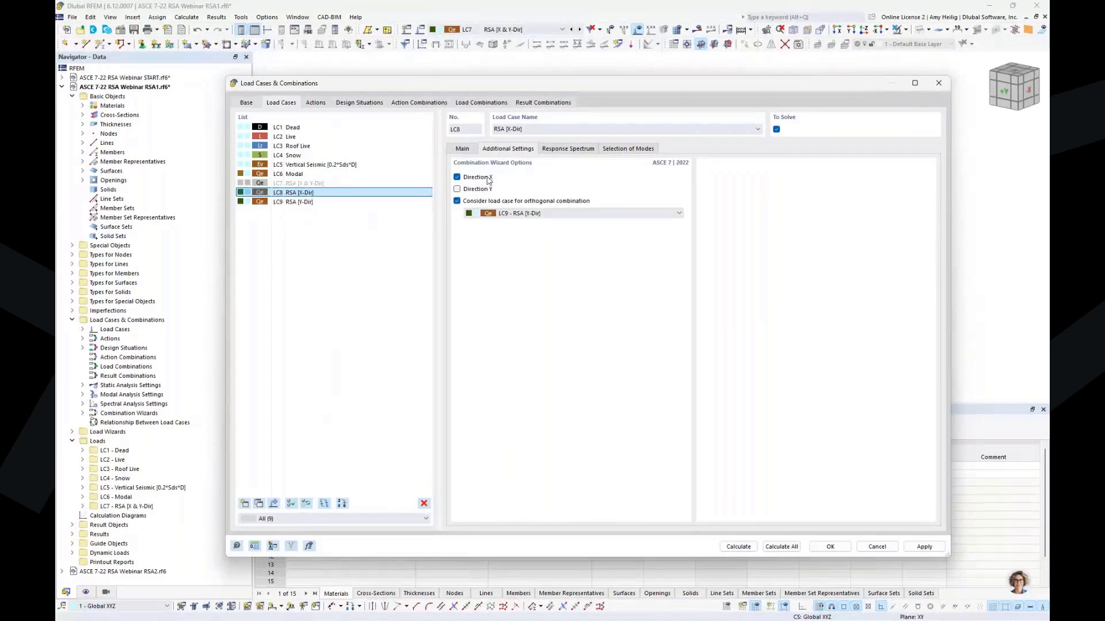
left_click(514, 214)
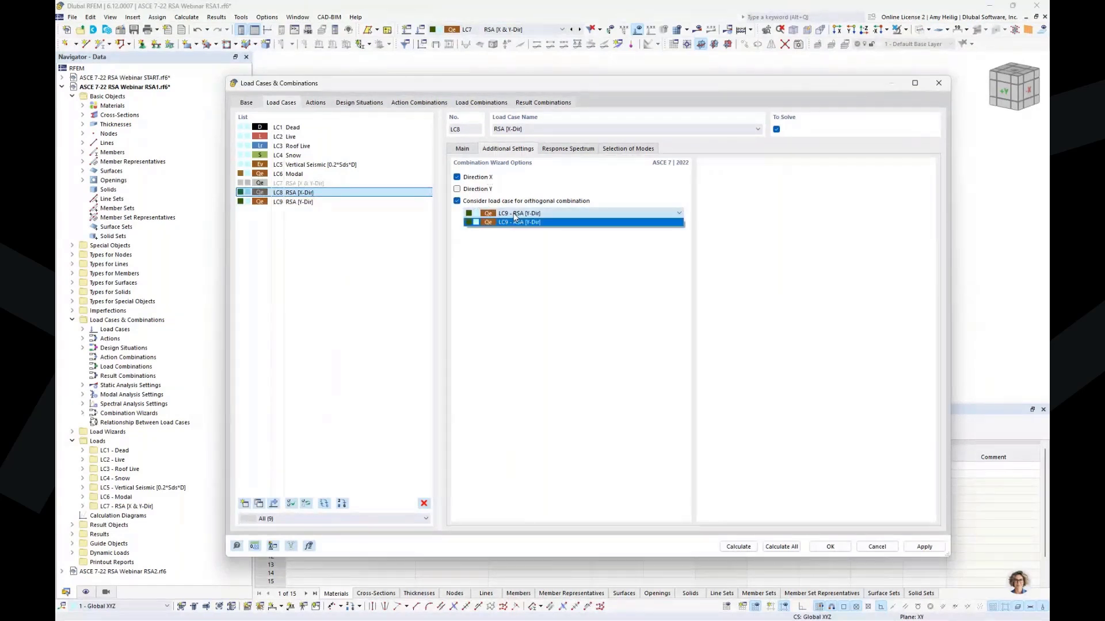
left_click(515, 222)
left_click(332, 202)
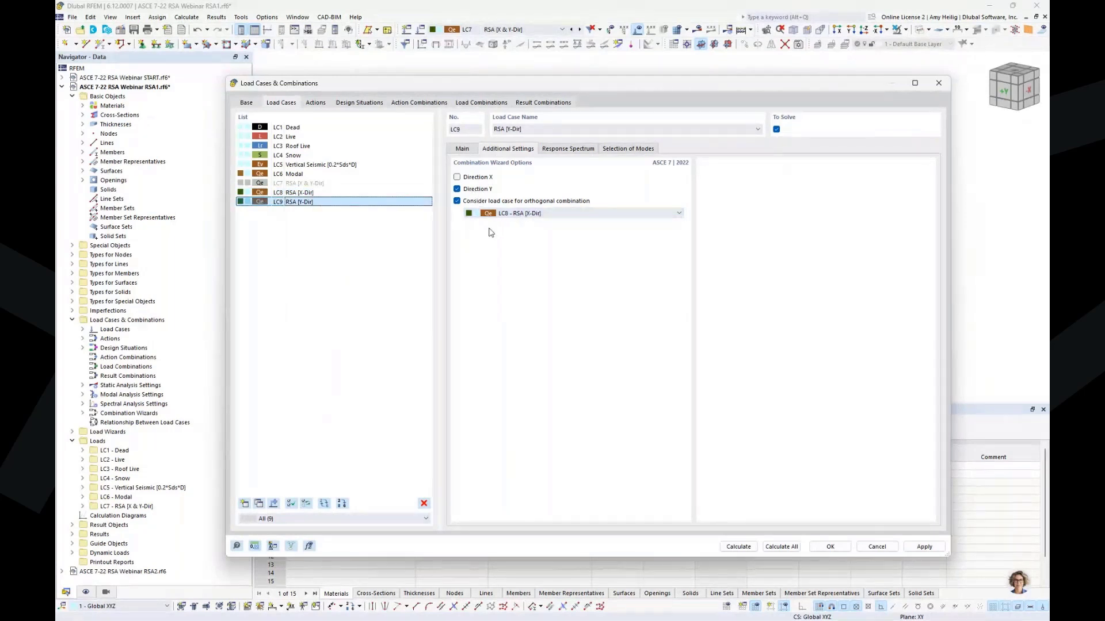
Review the directional combination rule in LC9's spectral analysis settings and the ASCE 7 redundancy and orthogonal combination factors.
left_click(462, 149)
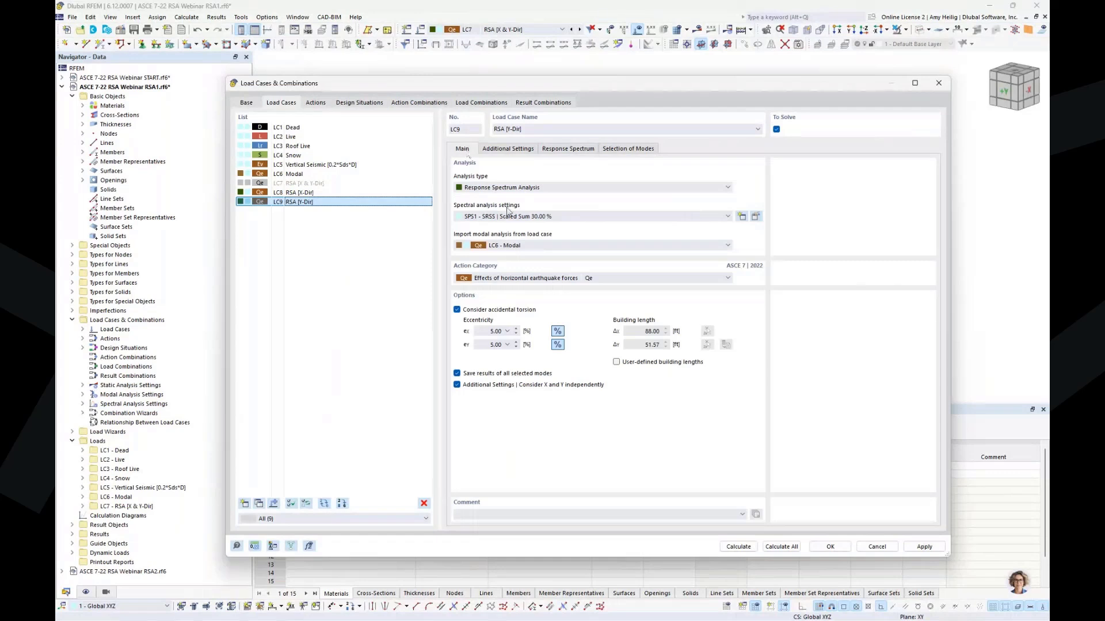
left_click(755, 217)
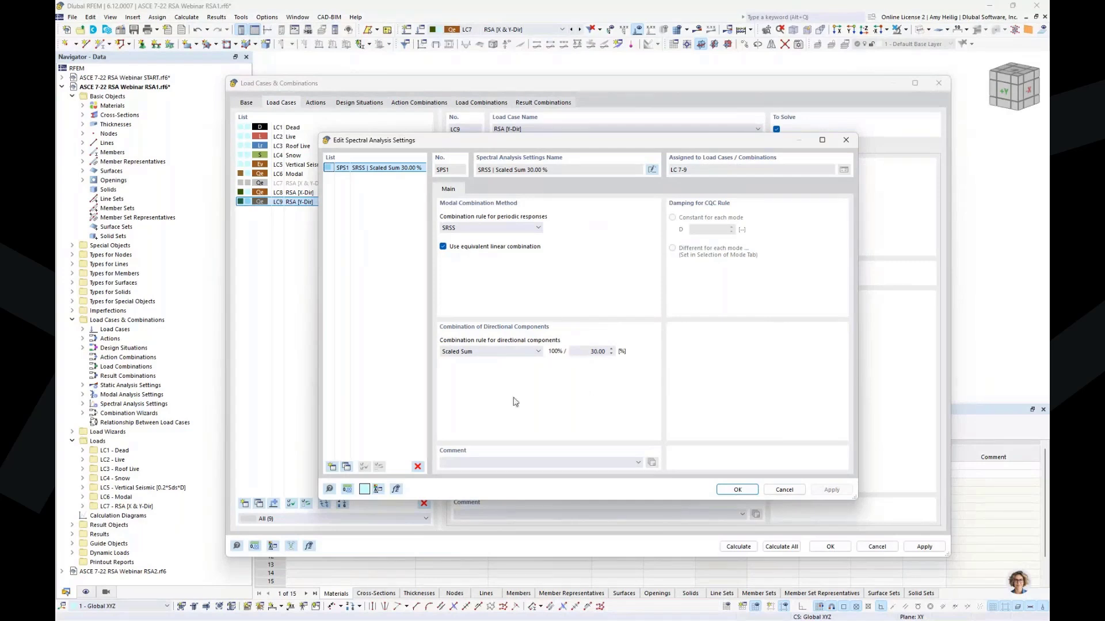
left_click(776, 491)
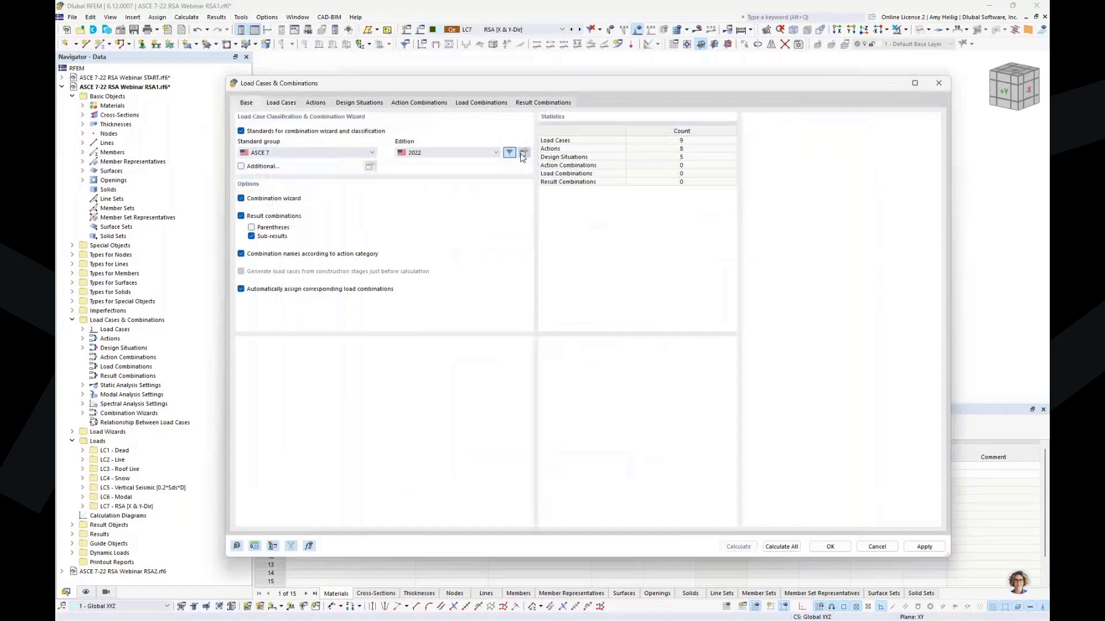
left_click(524, 155)
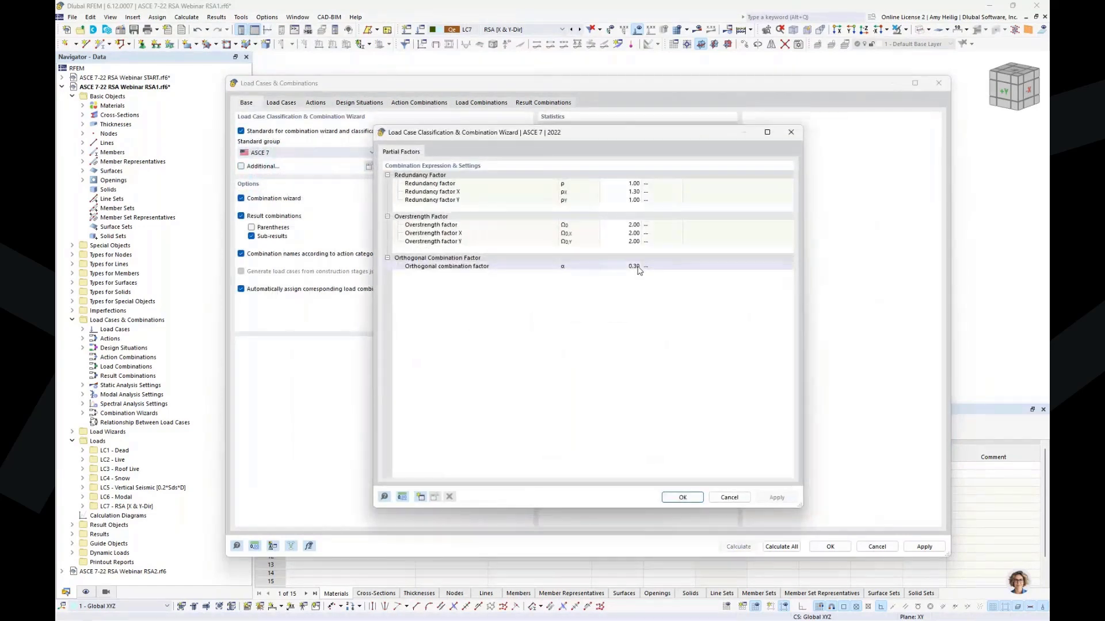
left_click(729, 498)
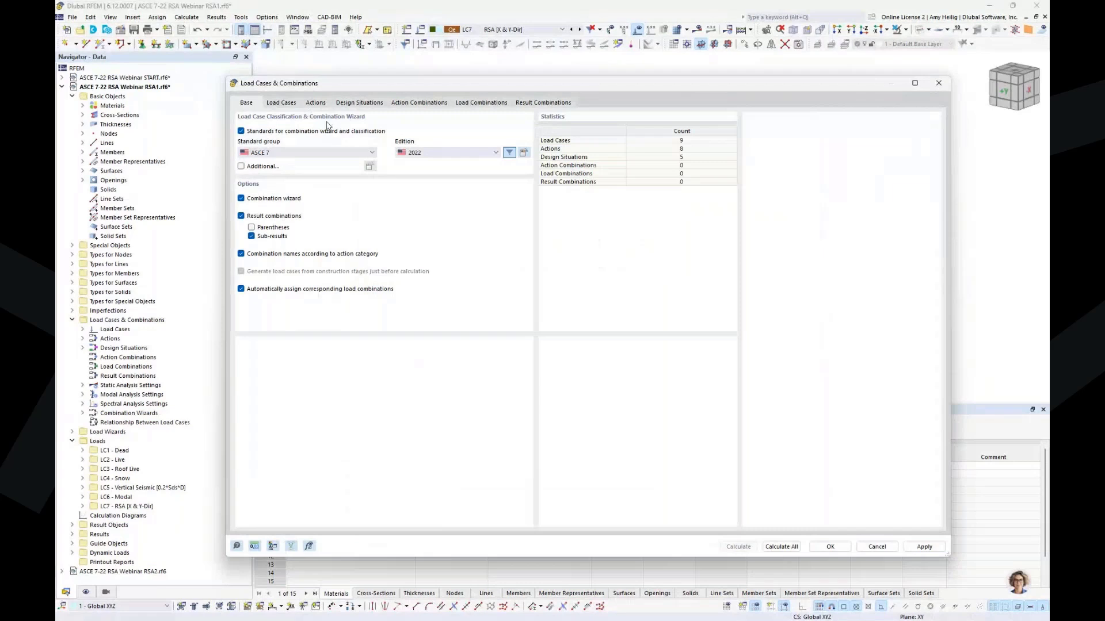
left_click(292, 105)
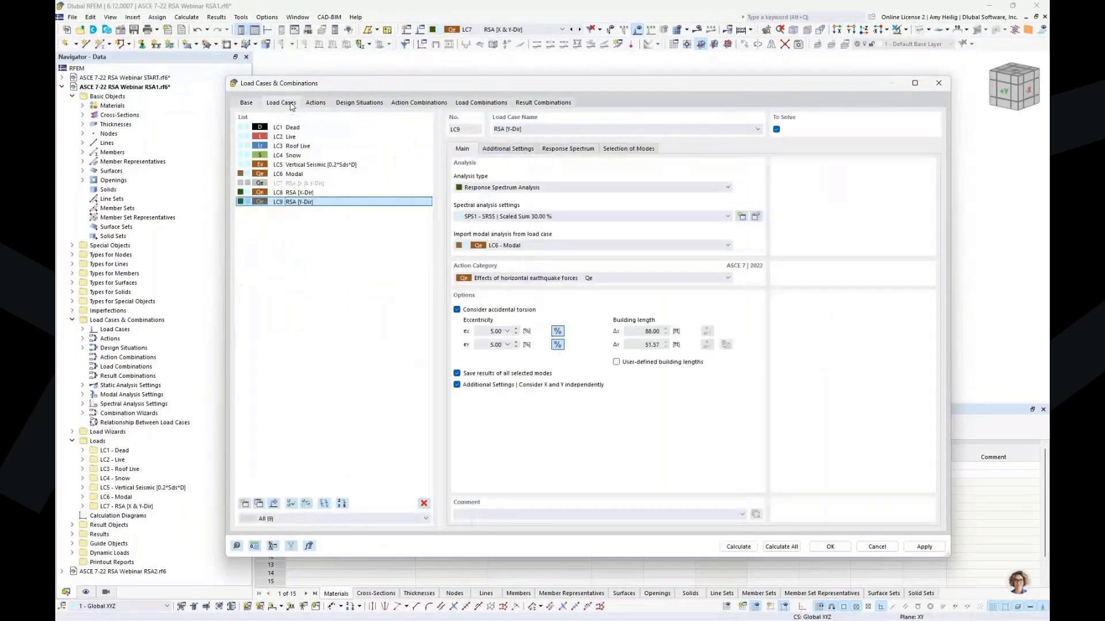
Examine the factors and sub-result options assigned to RSA [X-Dir] and RSA [Y-Dir] in result combinations RC1 and RC2.
left_click(311, 193)
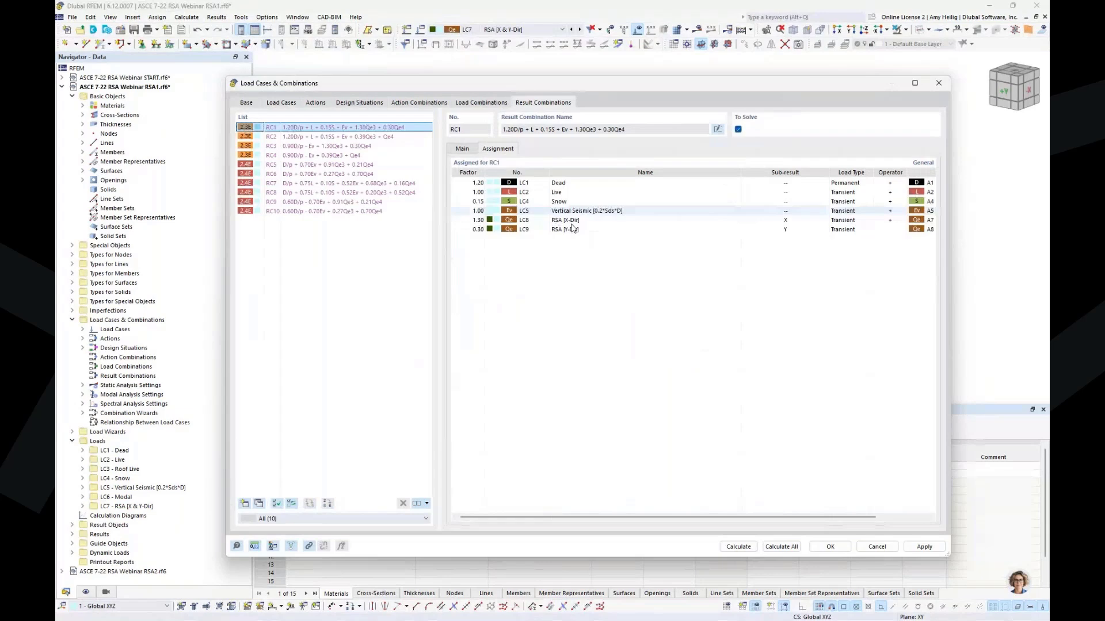
left_click(591, 221)
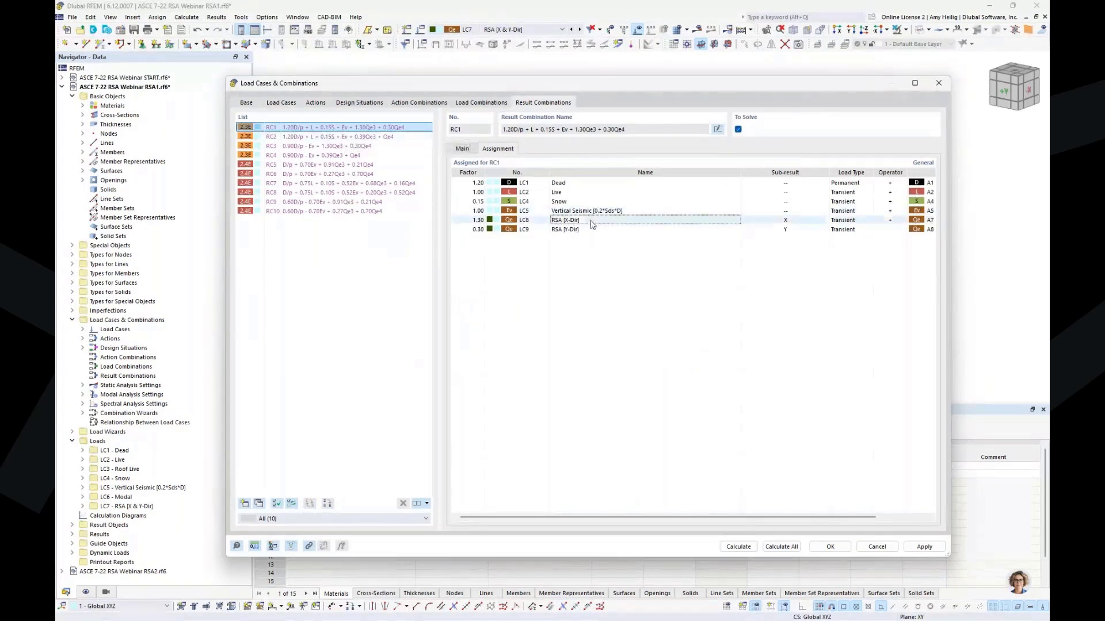
left_click(598, 229)
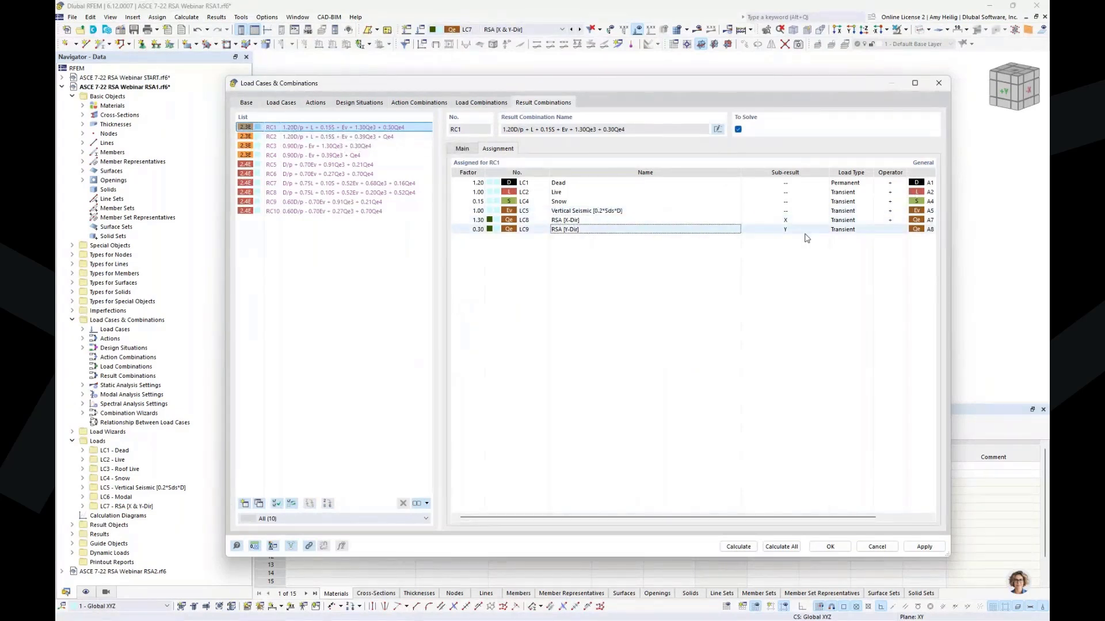
left_click(804, 220)
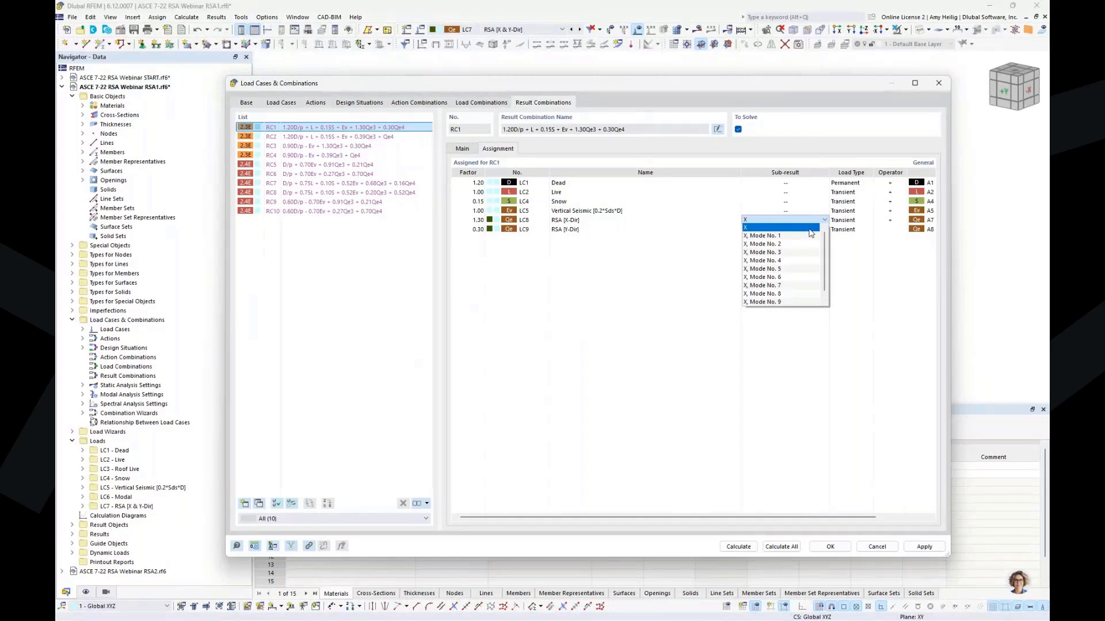
left_click(811, 229)
left_click(824, 230)
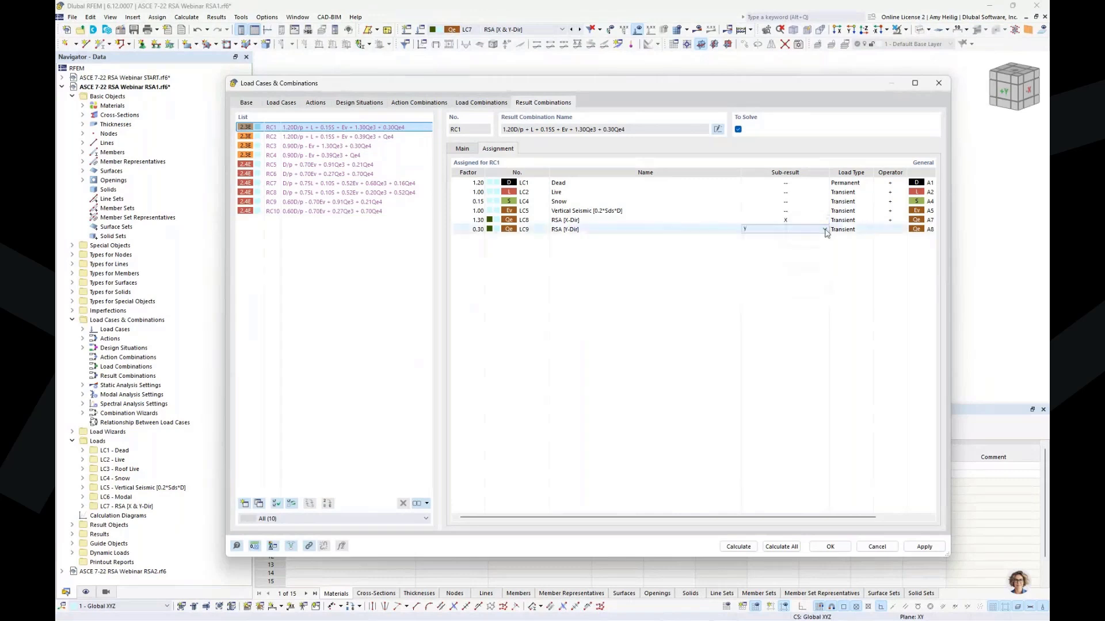
left_click(825, 230)
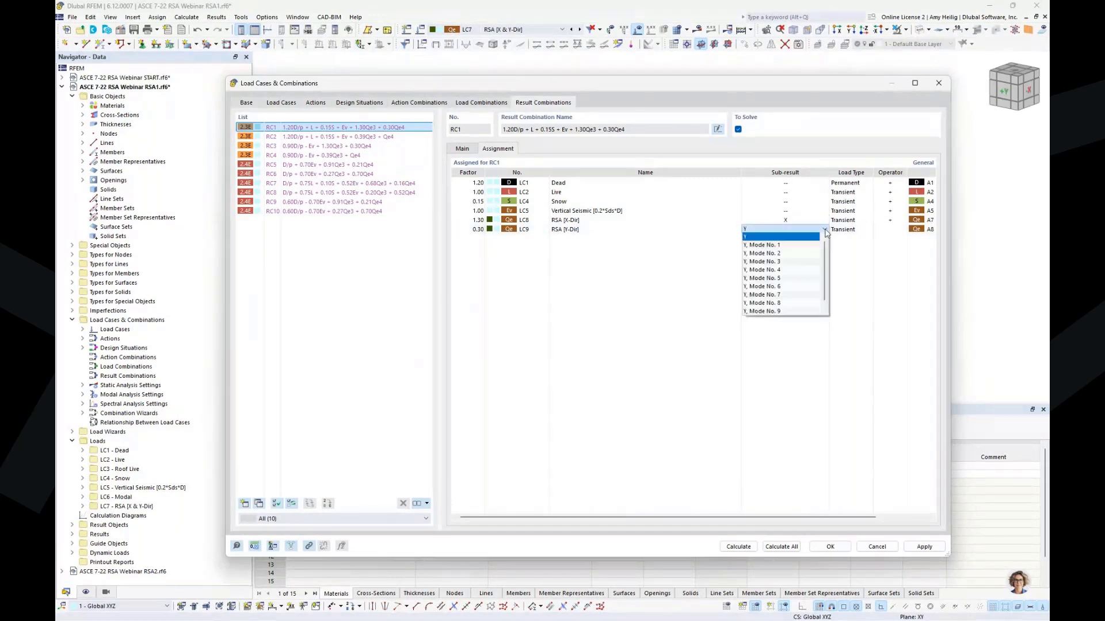
left_click(826, 230)
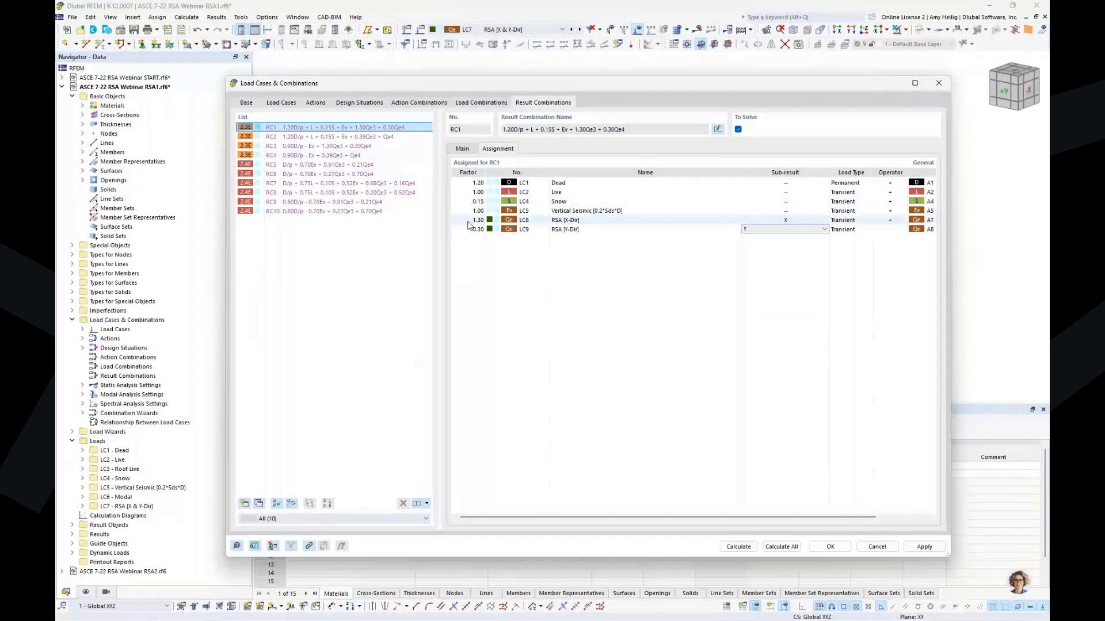
left_click(547, 231)
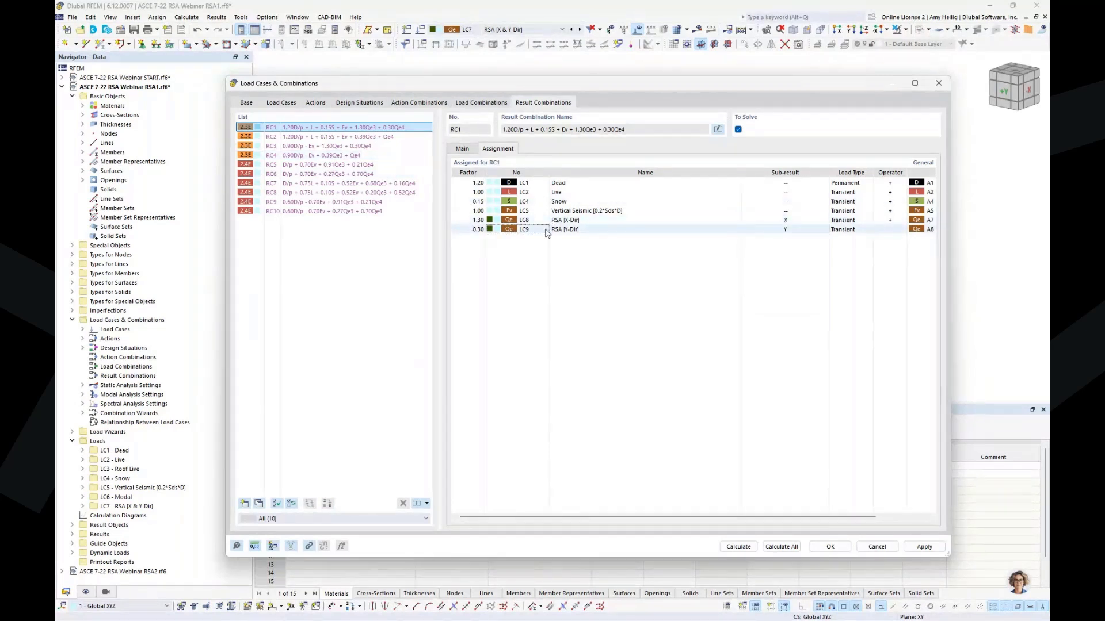
left_click(468, 223)
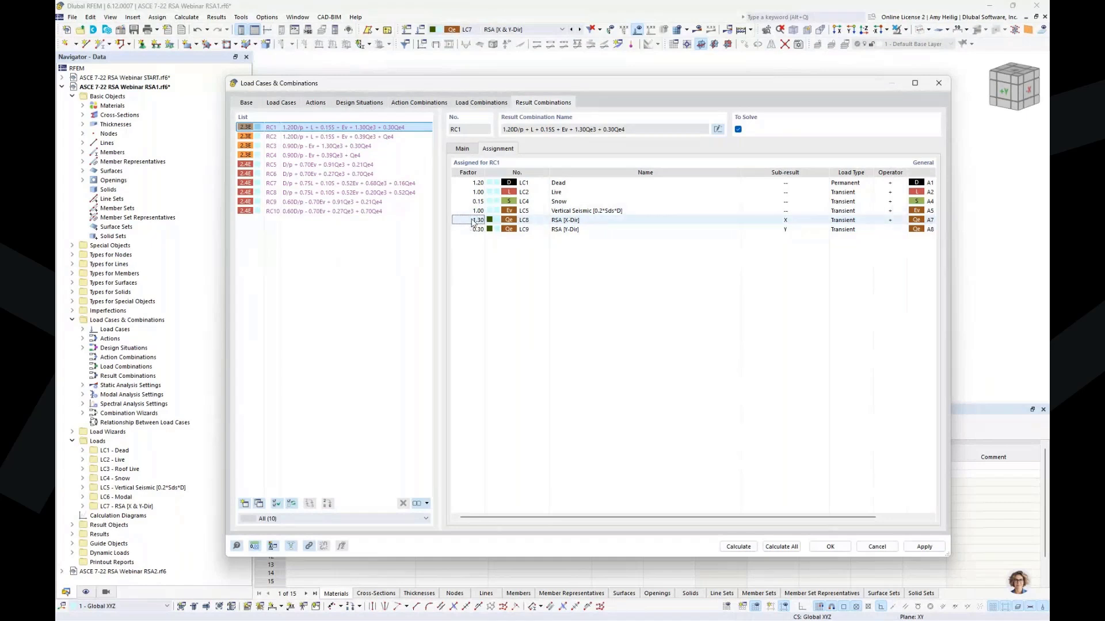
left_click(351, 139)
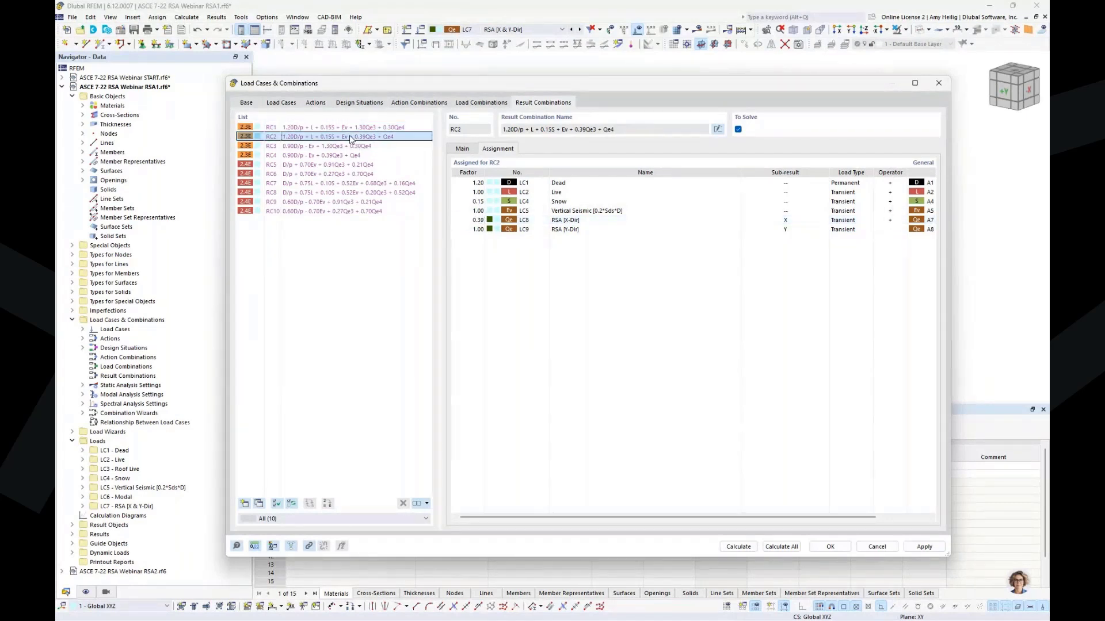
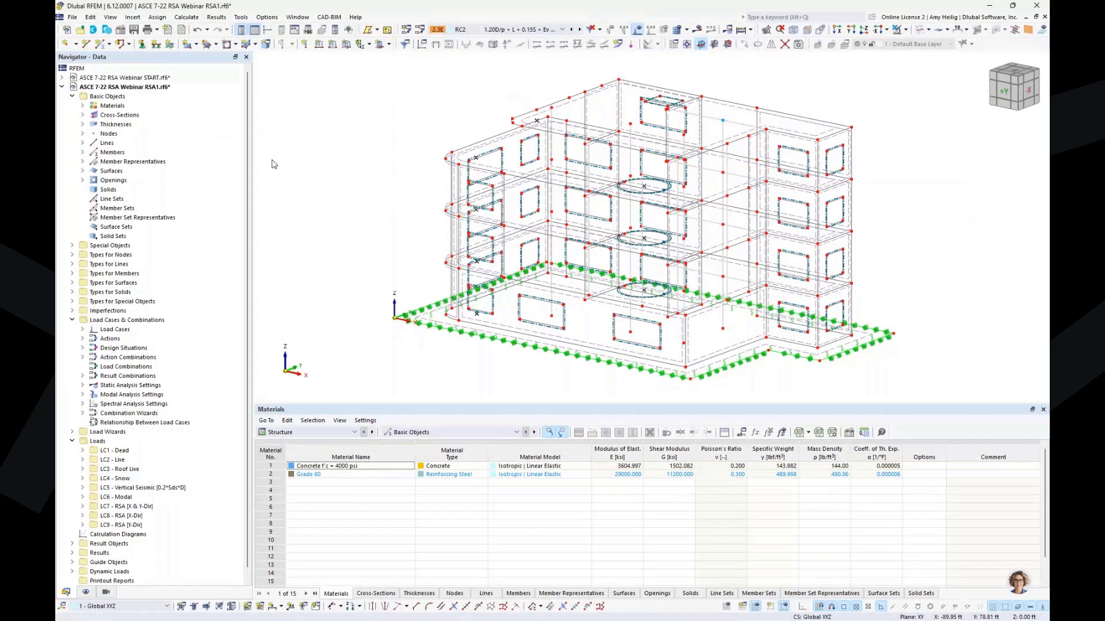
Switch to the ASCE 7-22 RSA Webinar RSA2 model and display the results of load case LC8 RSA [X-Dir].
left_click(297, 16)
left_click(324, 145)
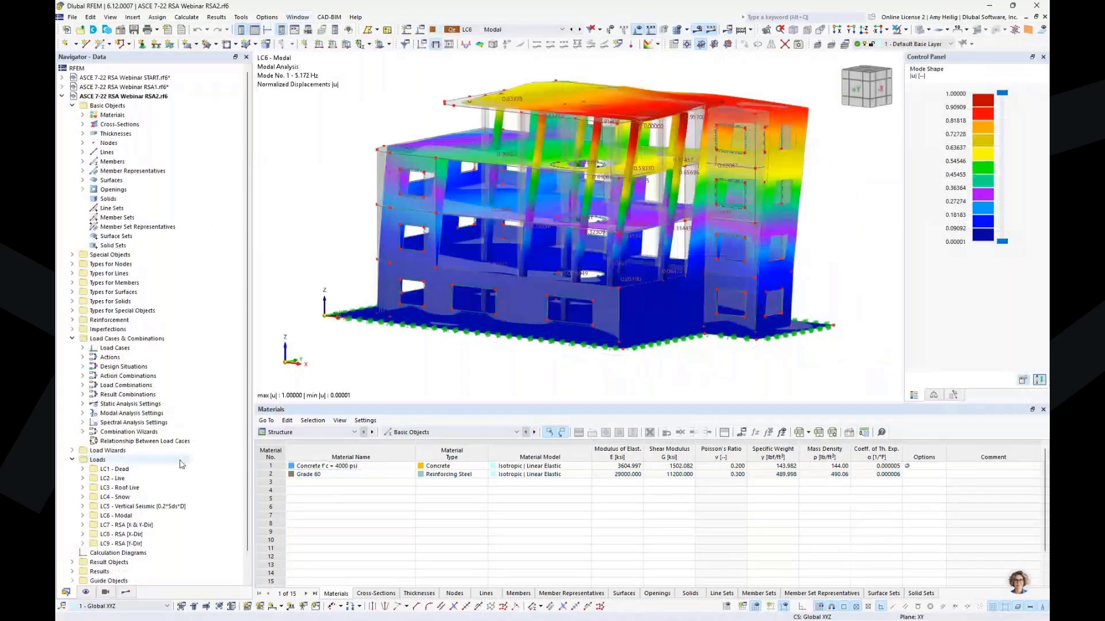
left_click(126, 593)
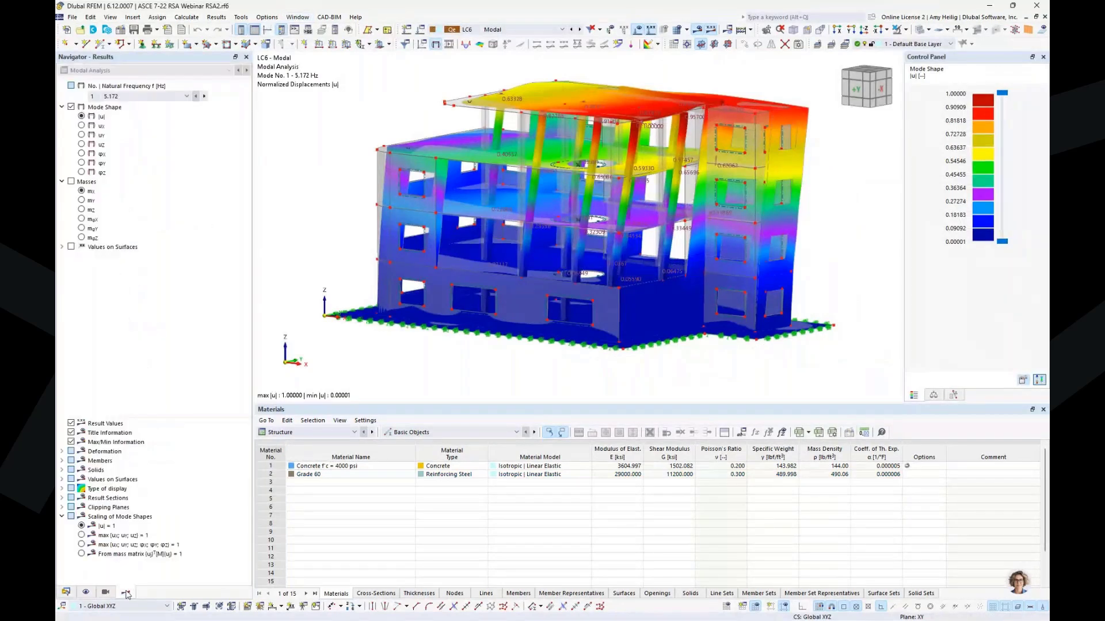
left_click(523, 31)
left_click(523, 96)
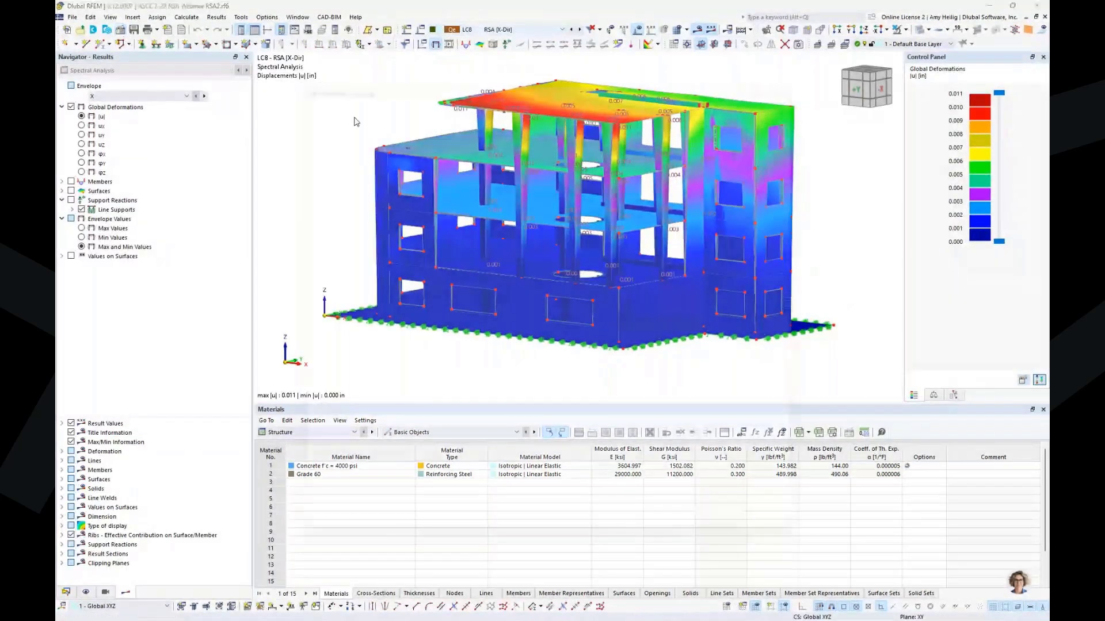
Activate the Building Model add-on in the RSA2 model's base data.
double_click(354, 120)
left_click(328, 85)
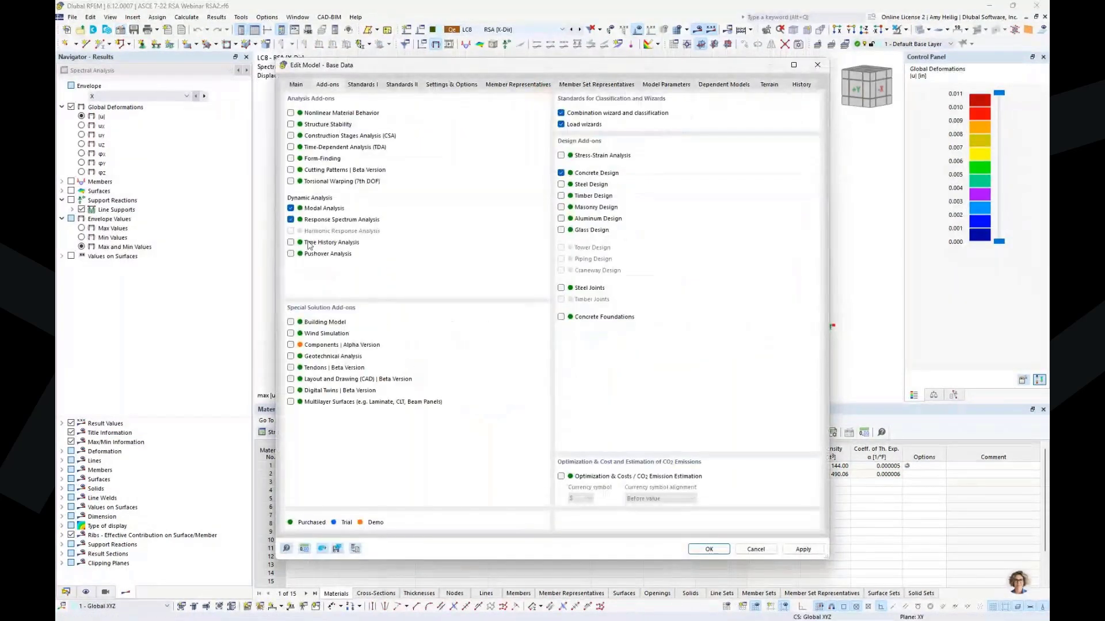
left_click(290, 323)
key("Return")
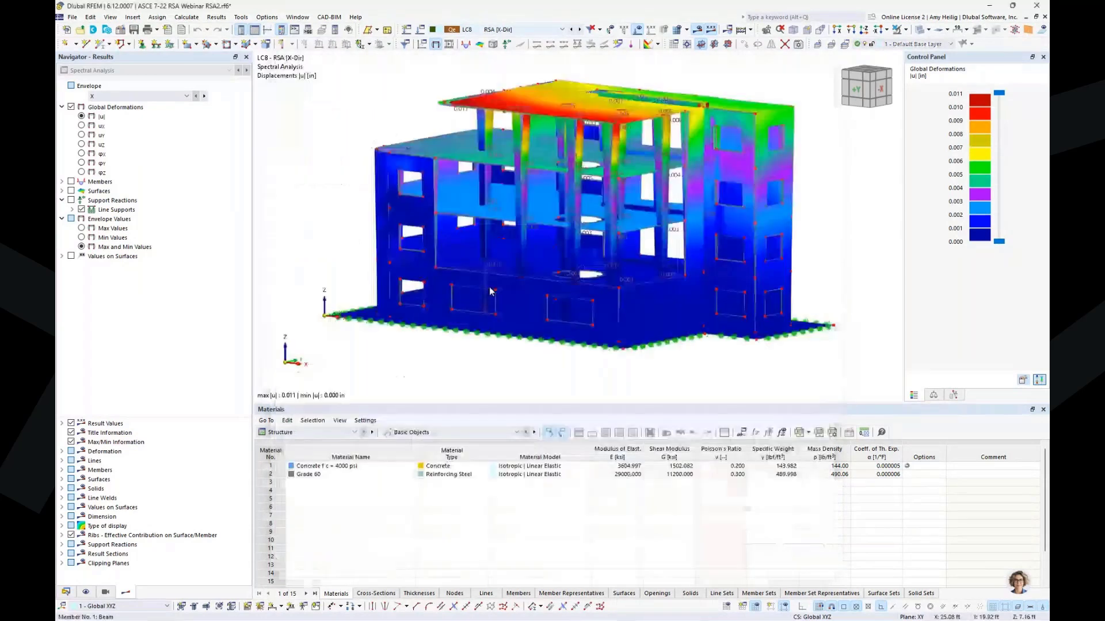
Hide the calculated results on the model and bring up the RSA2 model's data tree.
middle_click_drag(690, 350, 679, 370, "ctrl")
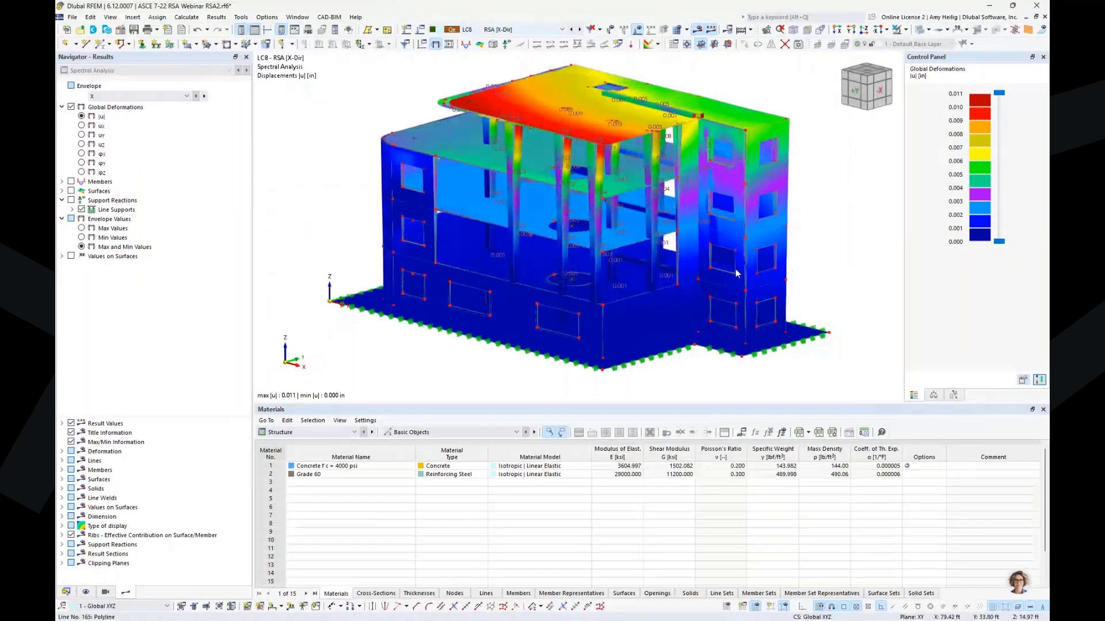
left_click(697, 29)
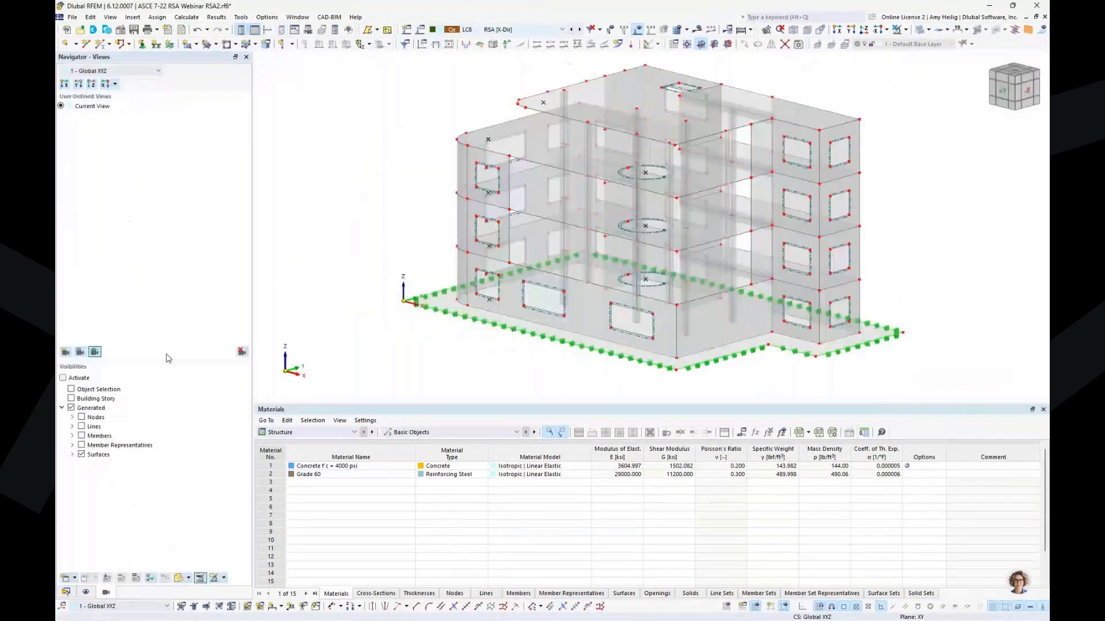
left_click(65, 592)
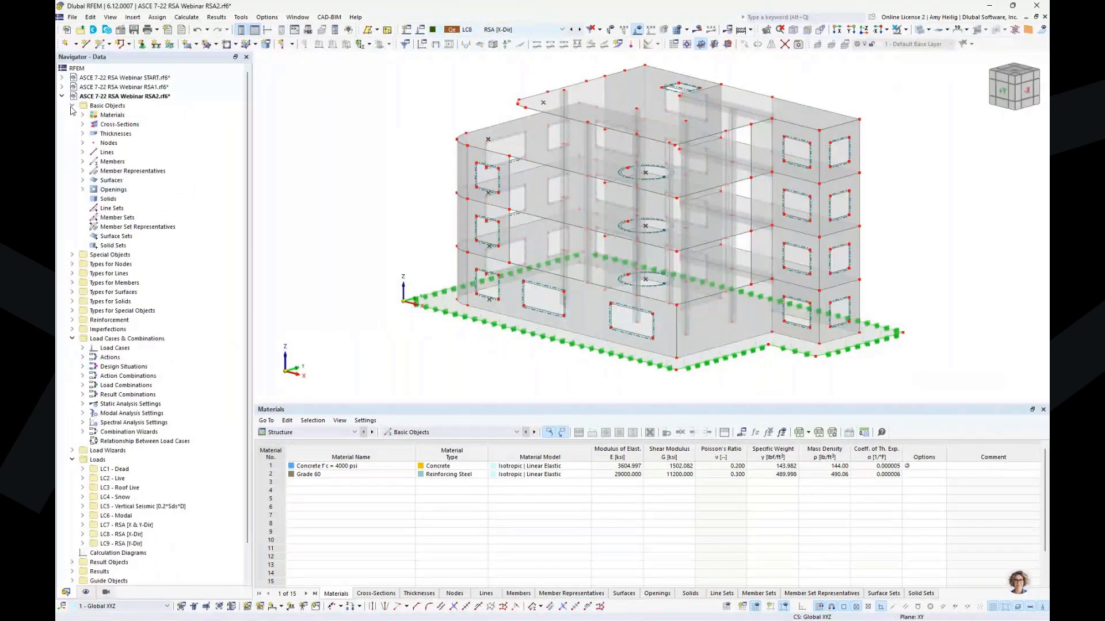
Tidy the RSA2 data tree and open the Building Model's Building Stories definition with the model graphic shown in its preview.
left_click(72, 105)
left_click(72, 199)
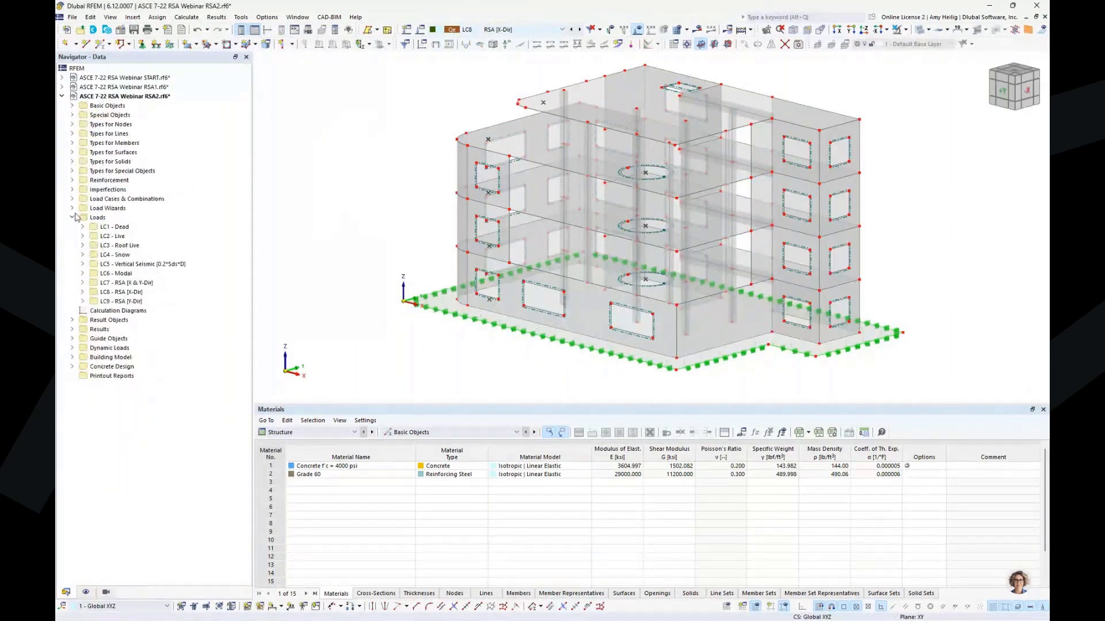
left_click(72, 218)
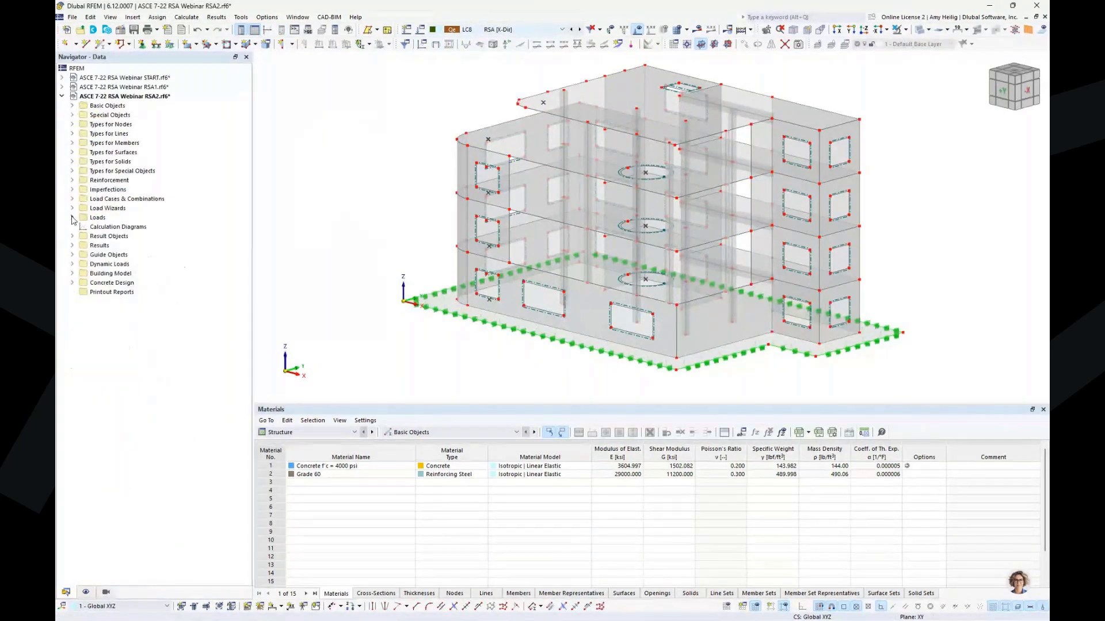
double_click(99, 274)
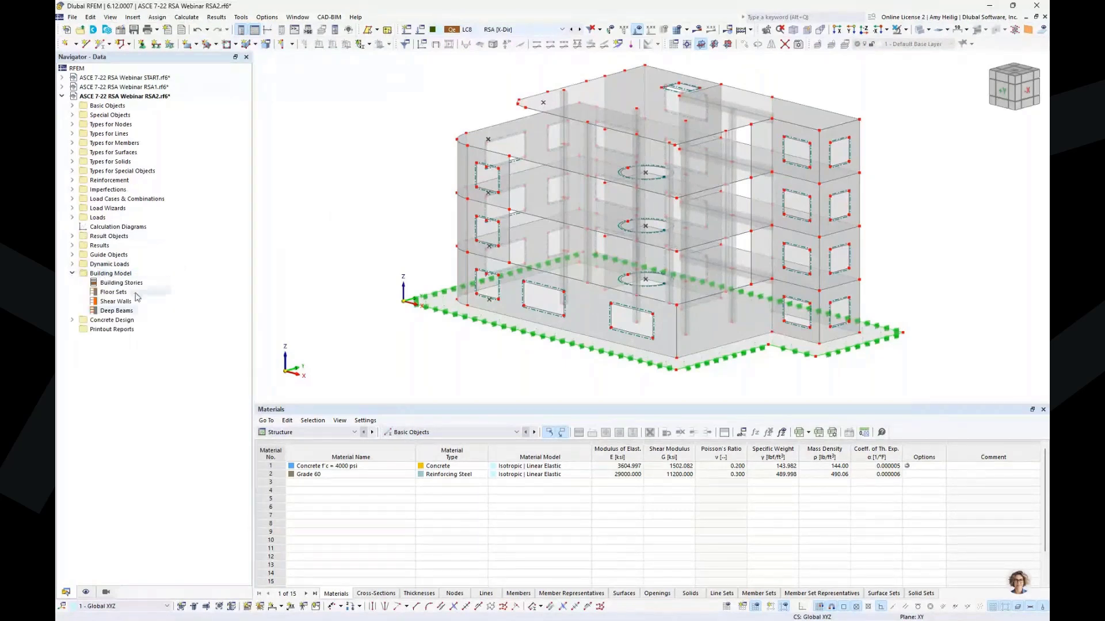
left_click(136, 289)
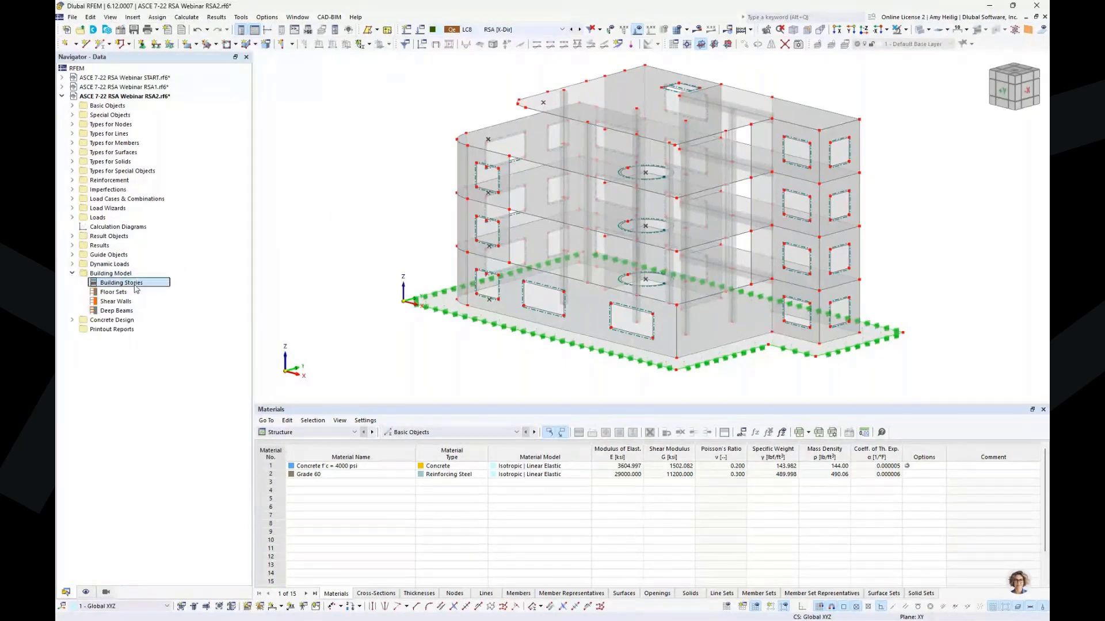
double_click(137, 288)
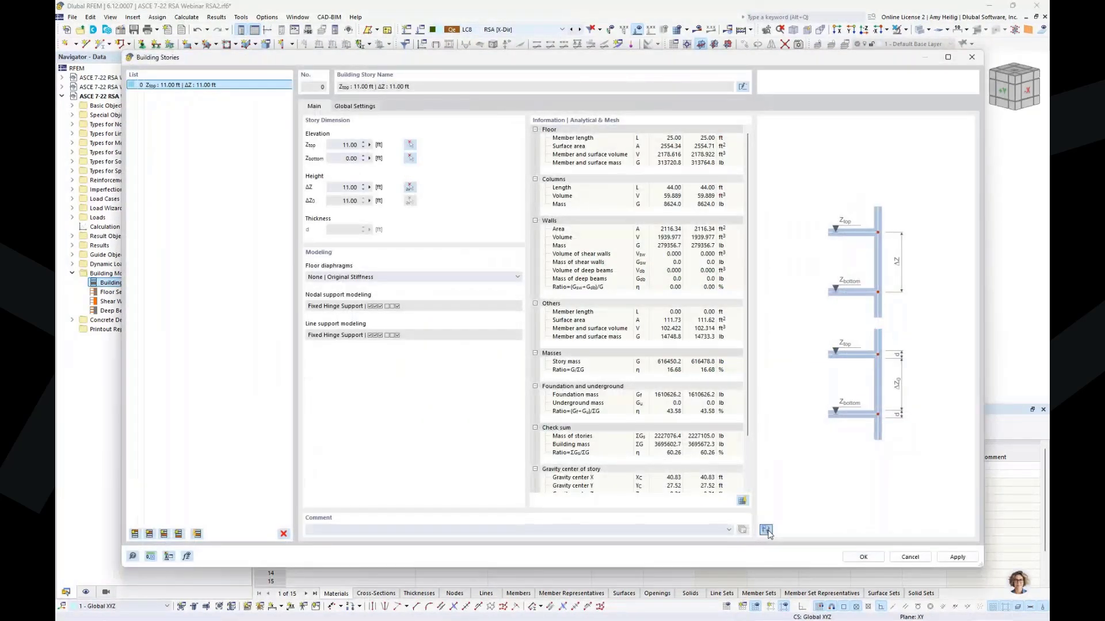
left_click(766, 530)
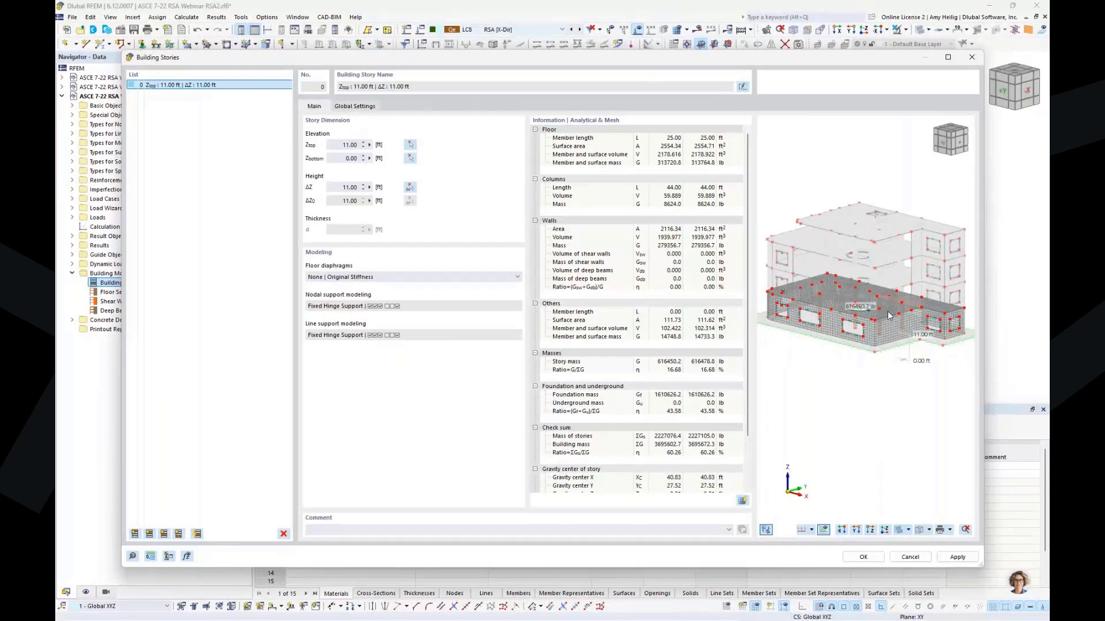
Add three 11 ft stories with top elevations of 22, 33 and 44 ft, keeping the floor diaphragms at None | Original Stiffness.
left_click(134, 535)
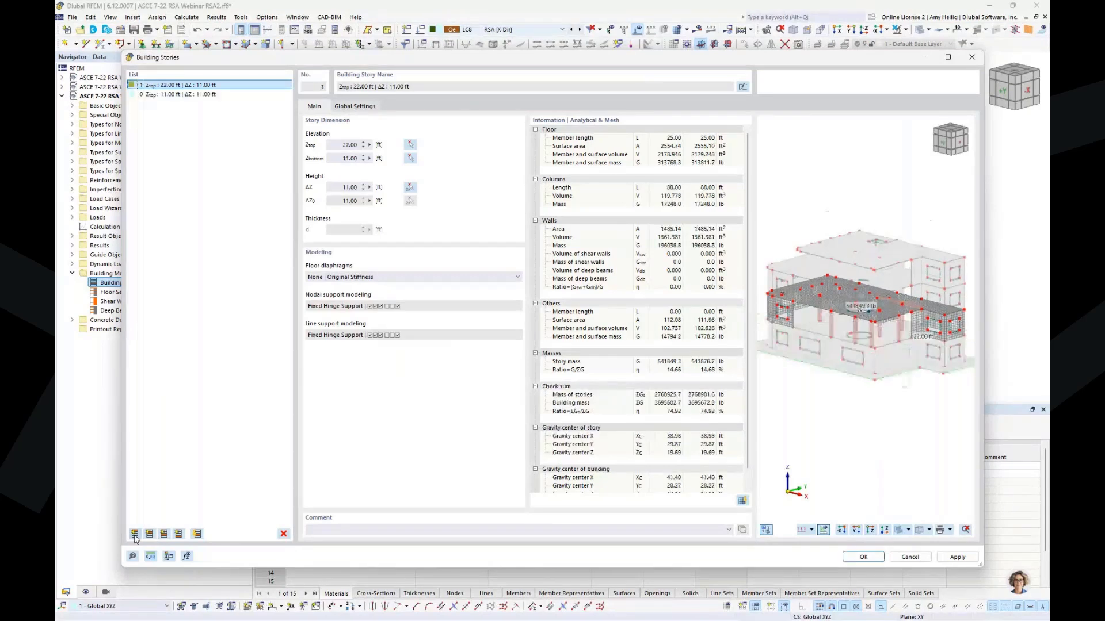
left_click(135, 534)
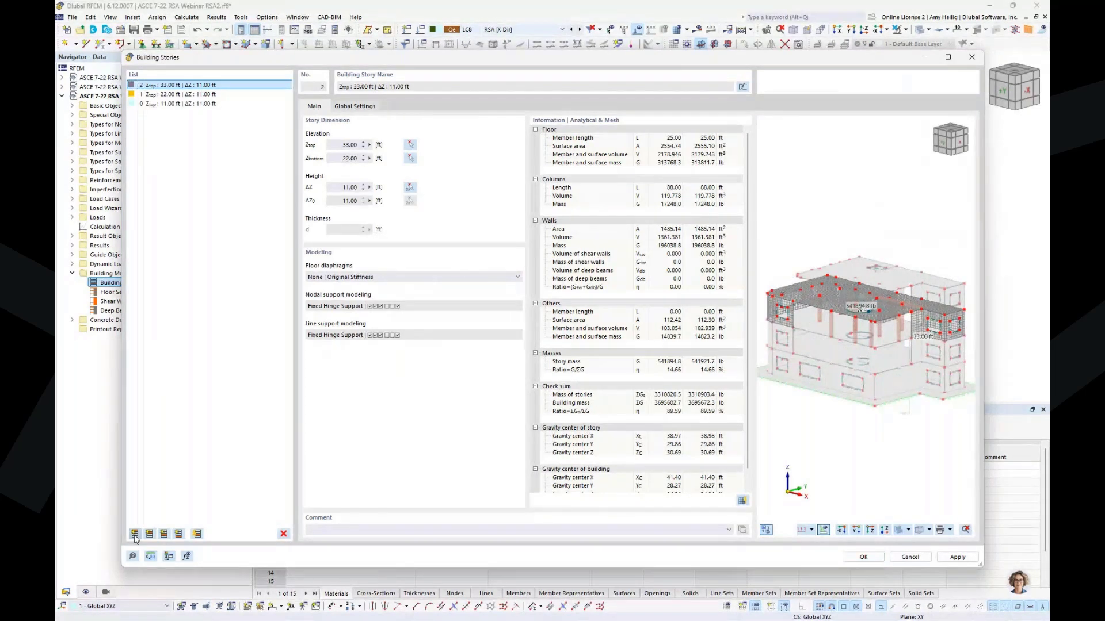
left_click(134, 535)
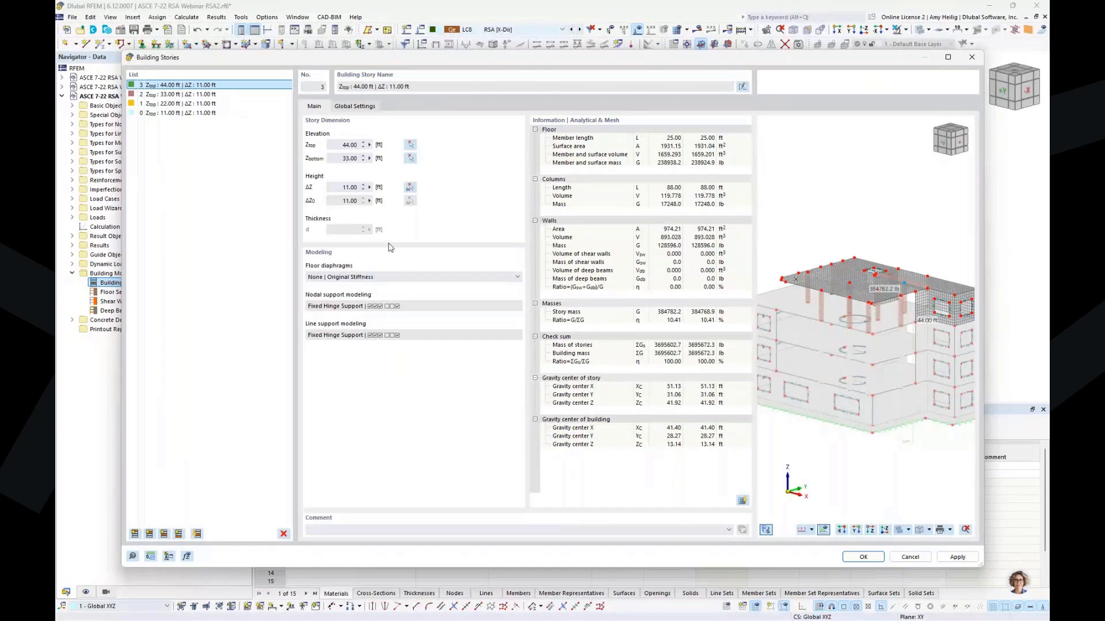
left_click(392, 277)
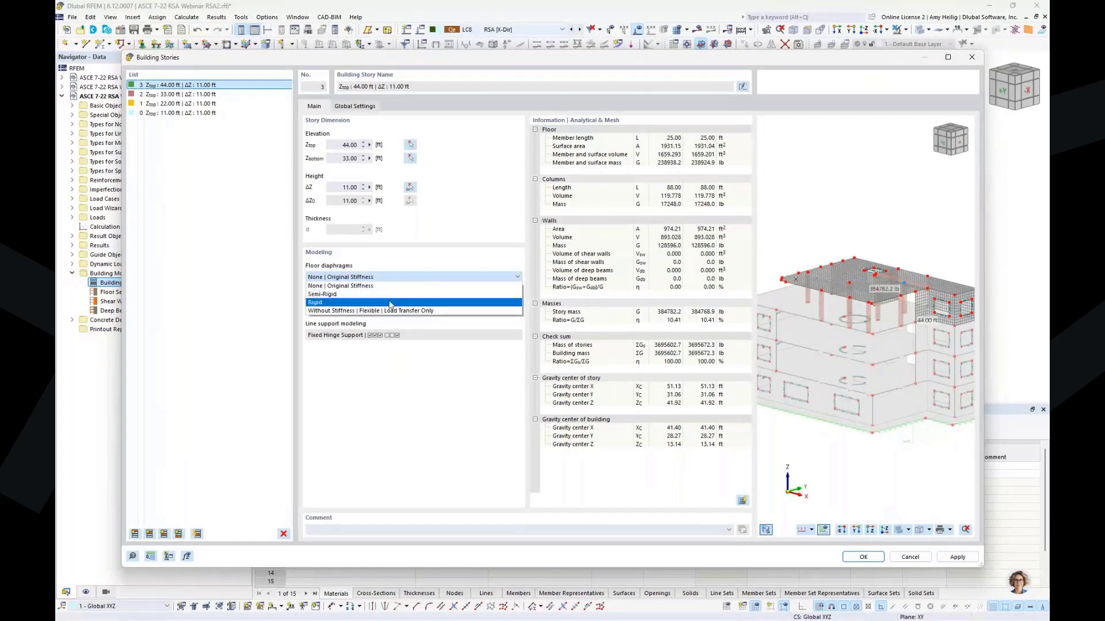
left_click(414, 253)
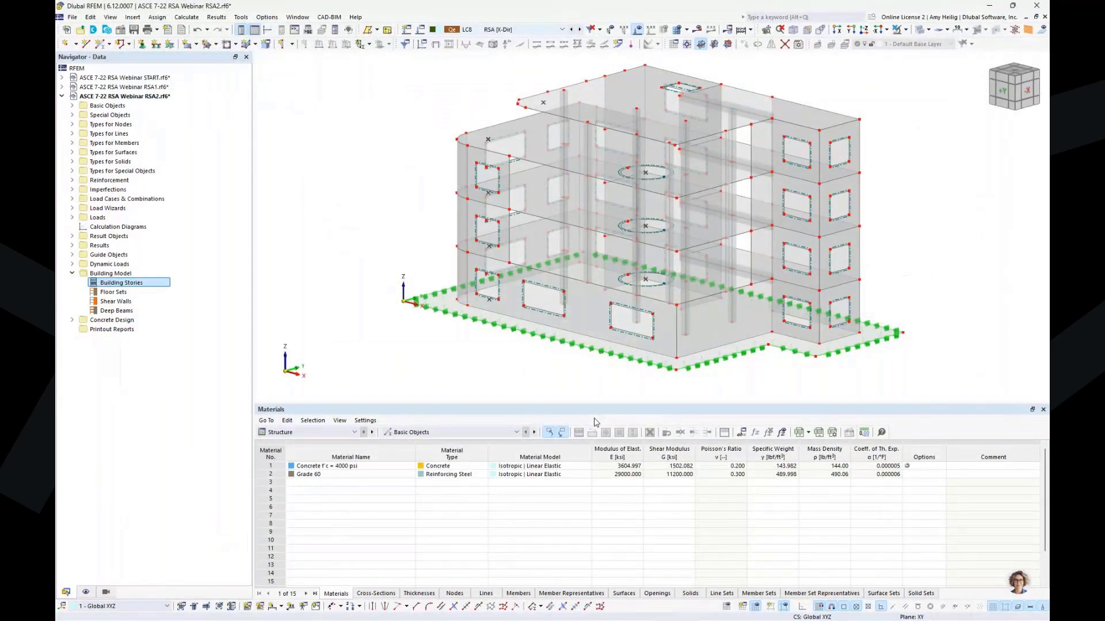
Show the spectral analysis results by stories in an enlarged table and examine each story's centers of mass and rigidity.
left_click(328, 436)
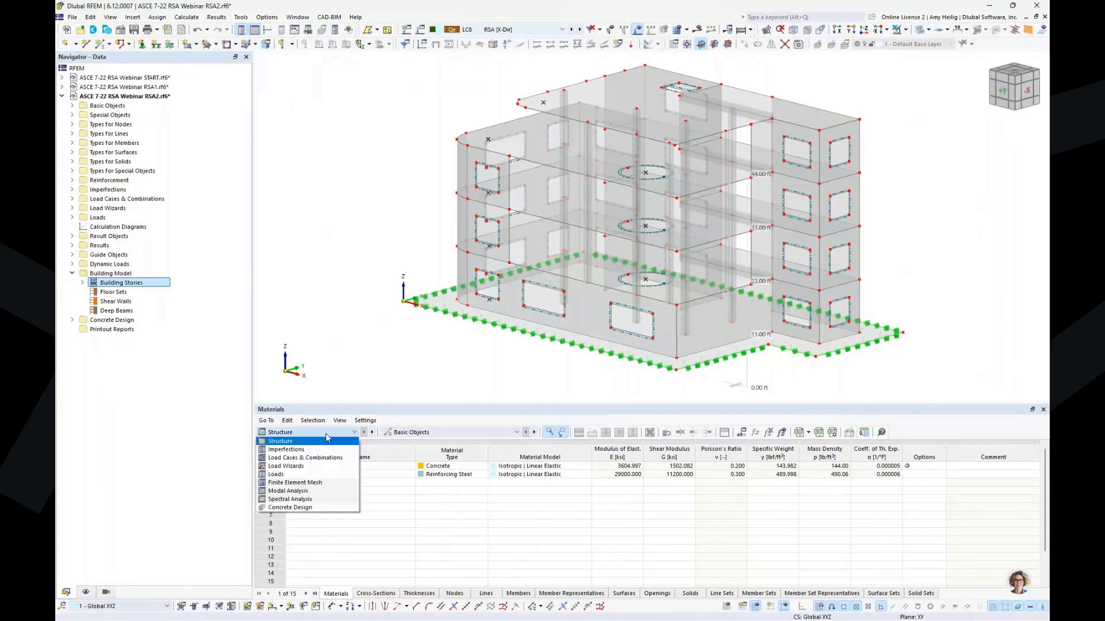
left_click(310, 504)
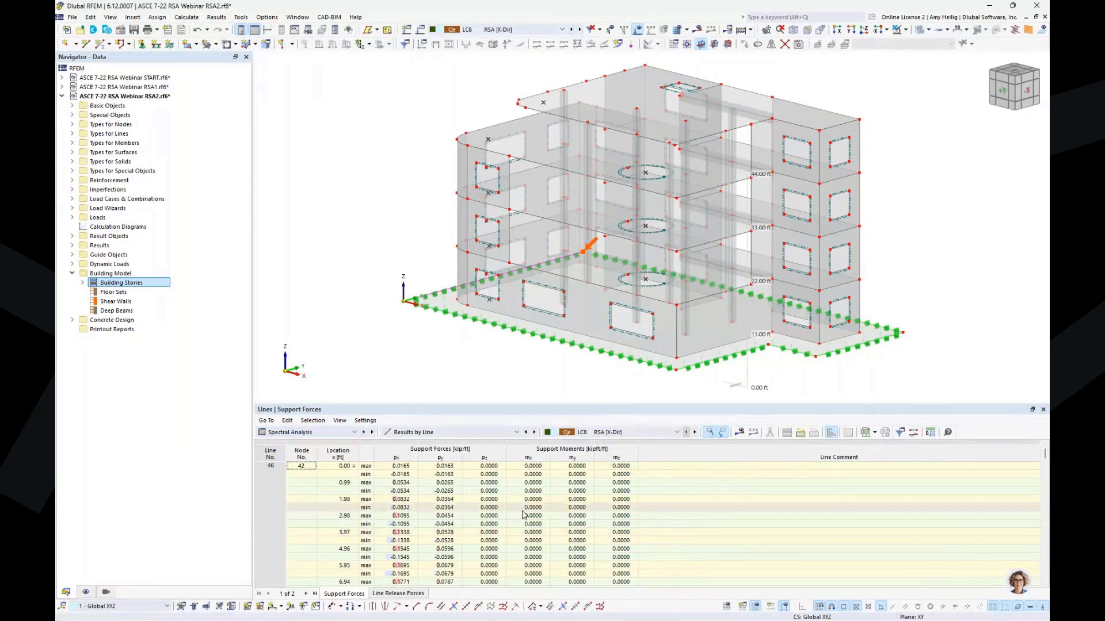
left_click(490, 436)
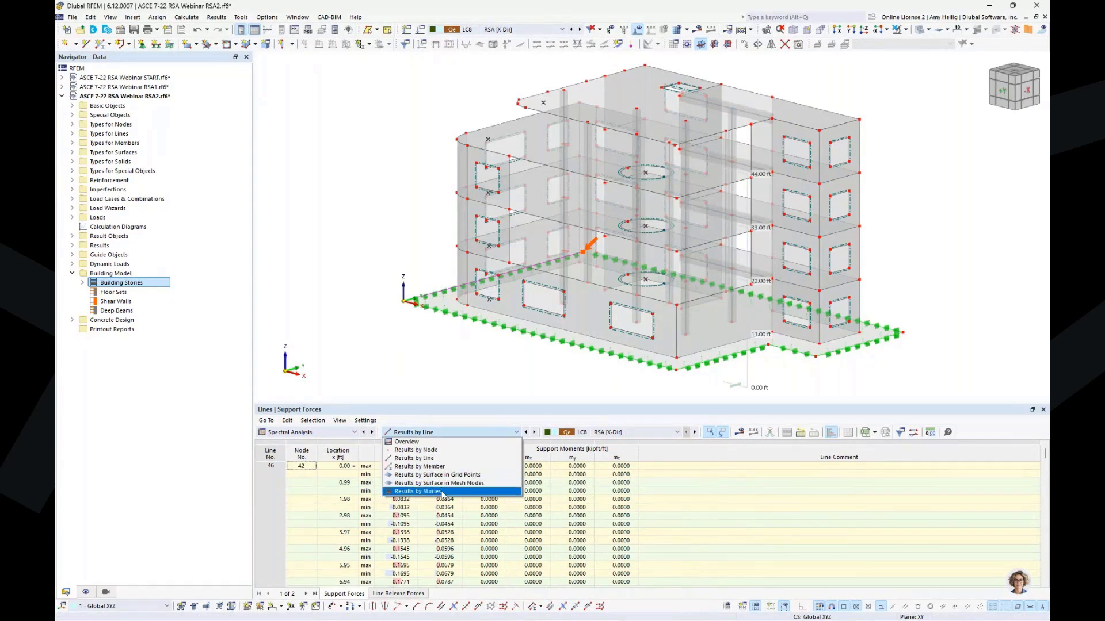
left_click(417, 492)
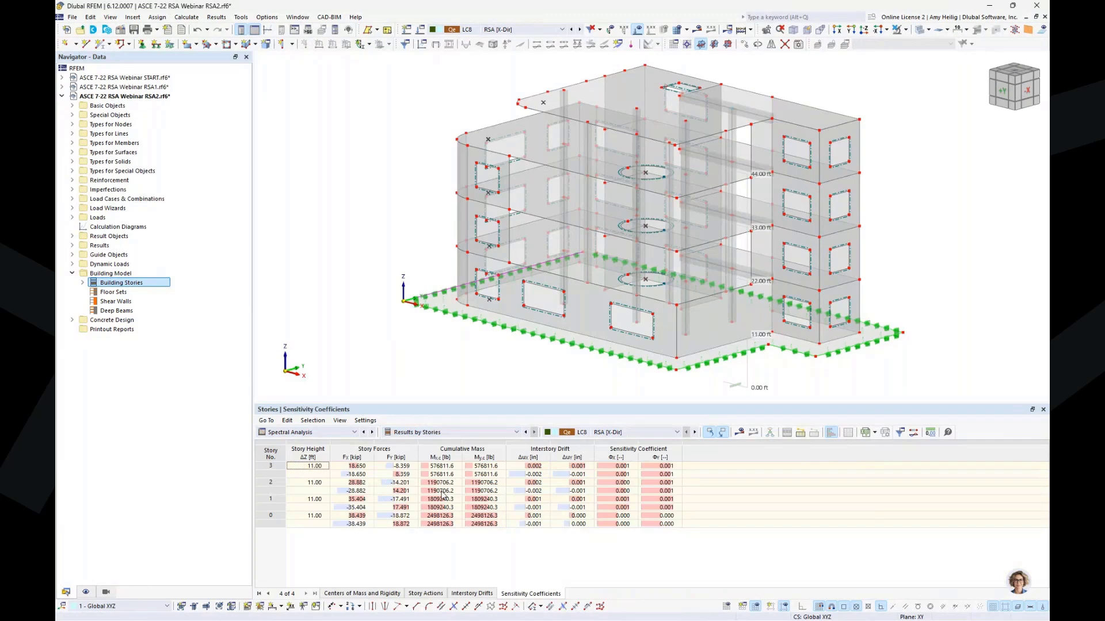
left_click(380, 593)
left_click_drag(532, 404, 532, 377)
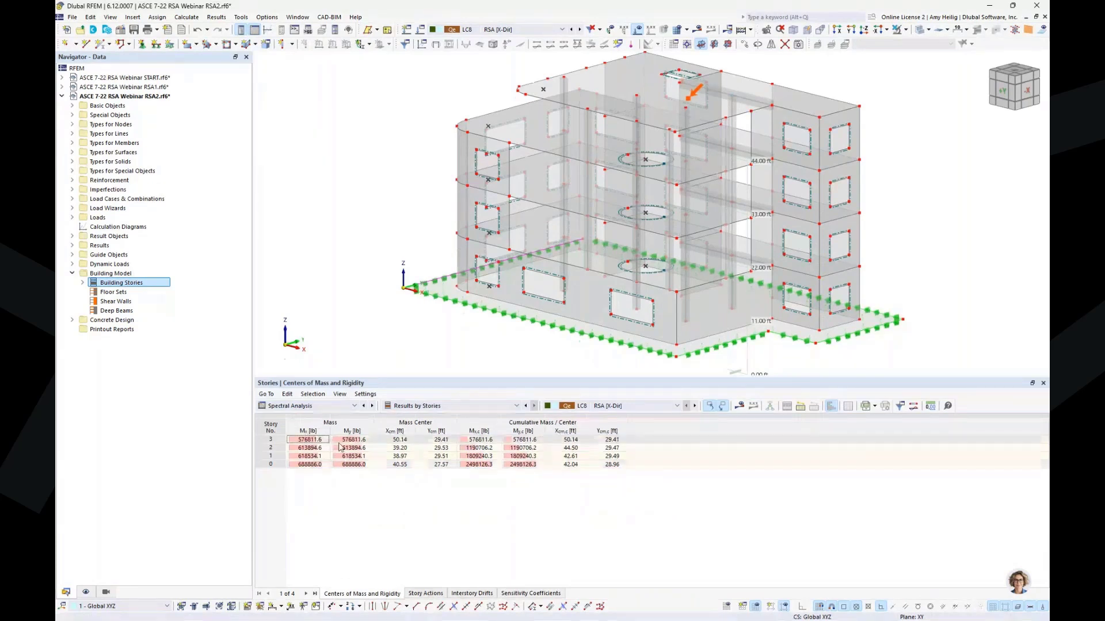
left_click(351, 455)
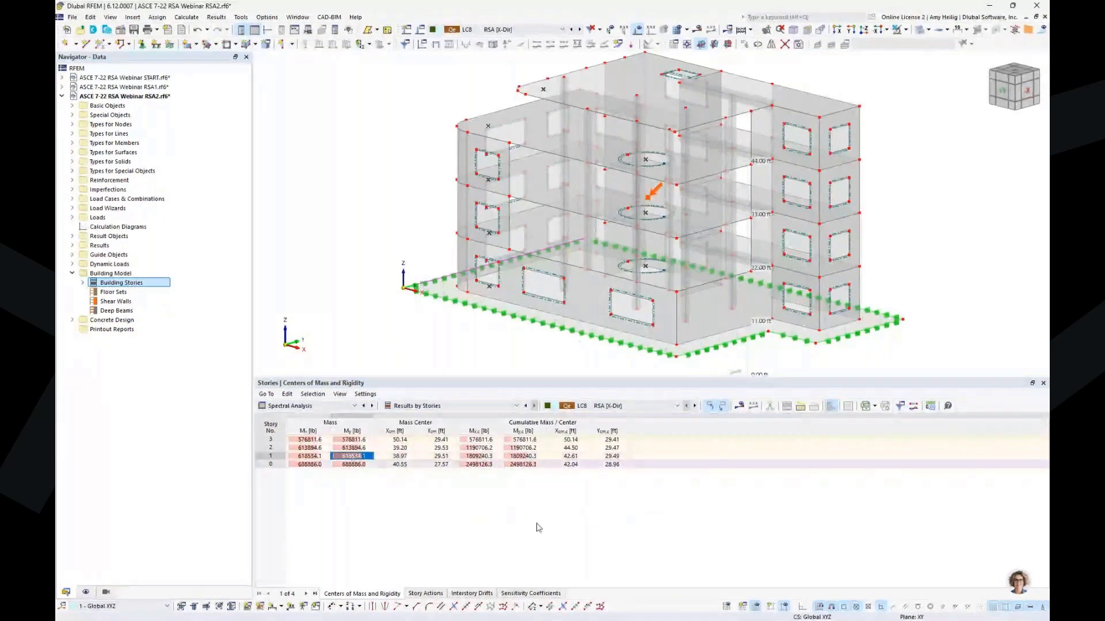
Examine the story actions, checking the base X-force for LC8 RSA [X-Dir] and the lower stories' Y-forces for LC9 RSA [Y-Dir].
left_click(425, 594)
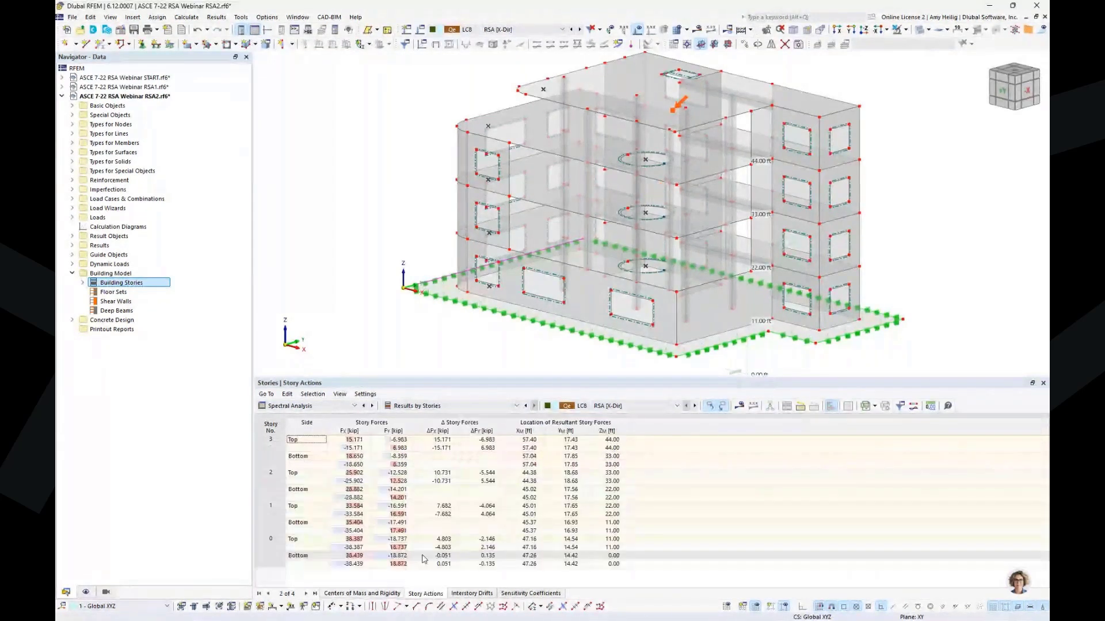
left_click(359, 557)
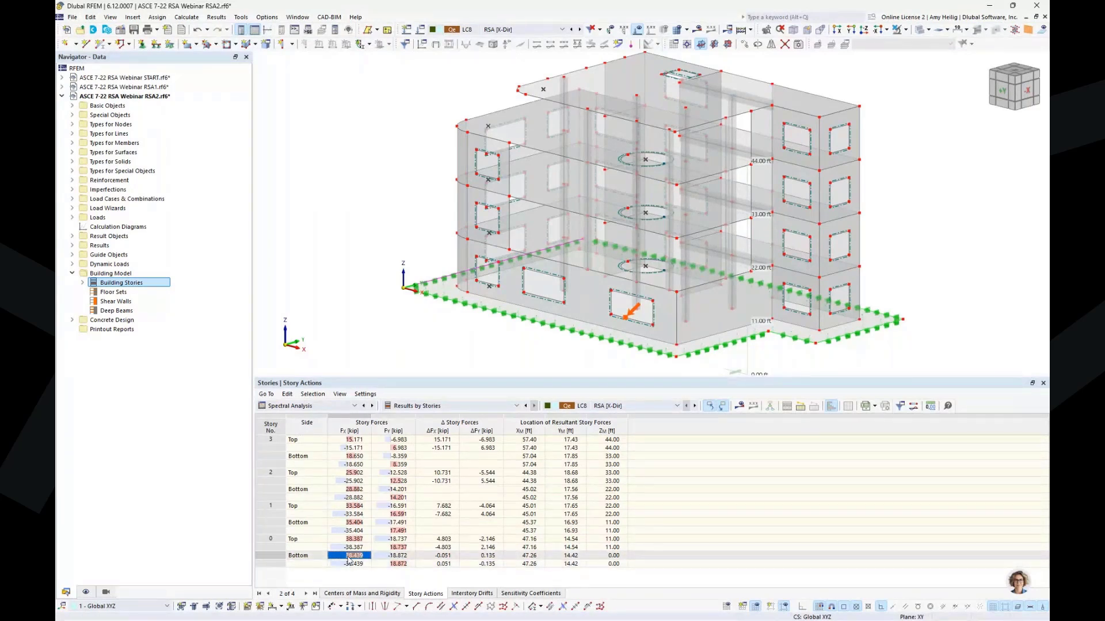
left_click(621, 406)
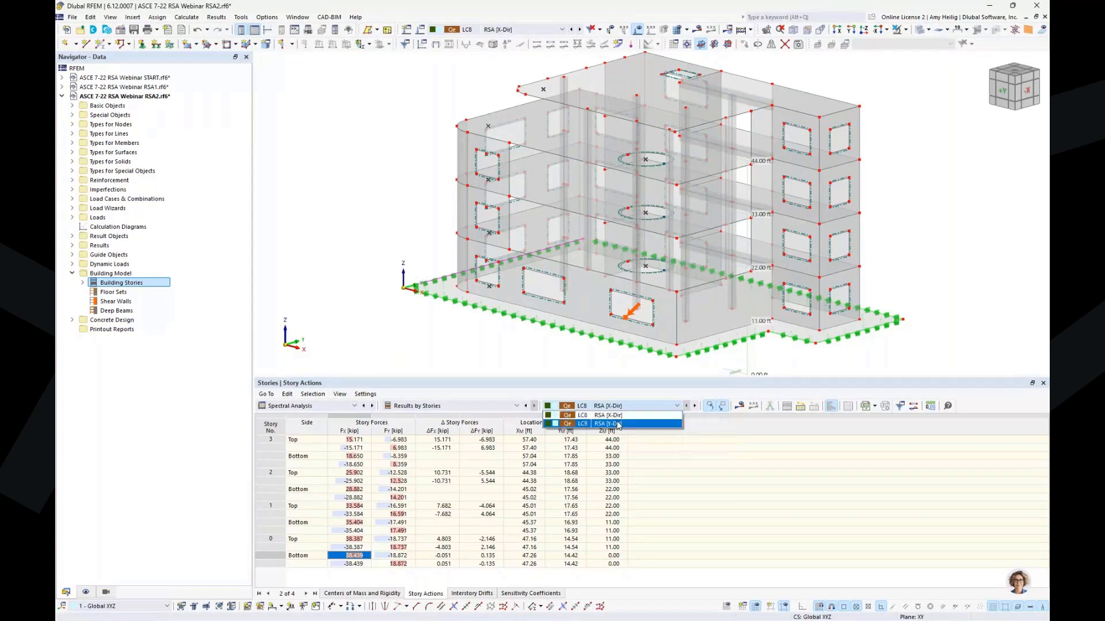
left_click(615, 424)
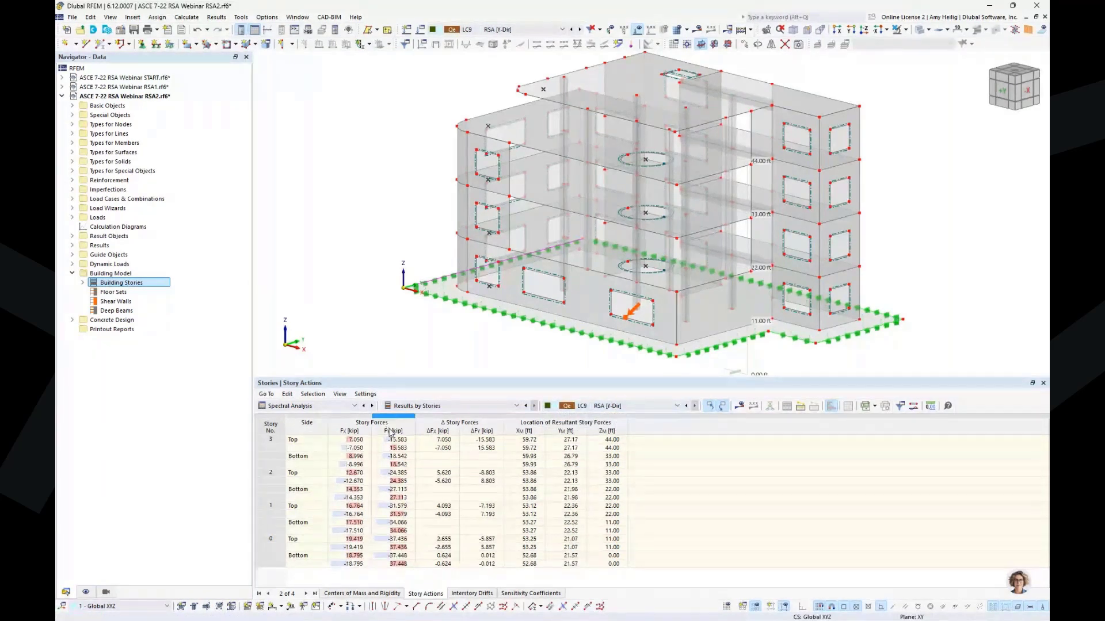
left_click(398, 556)
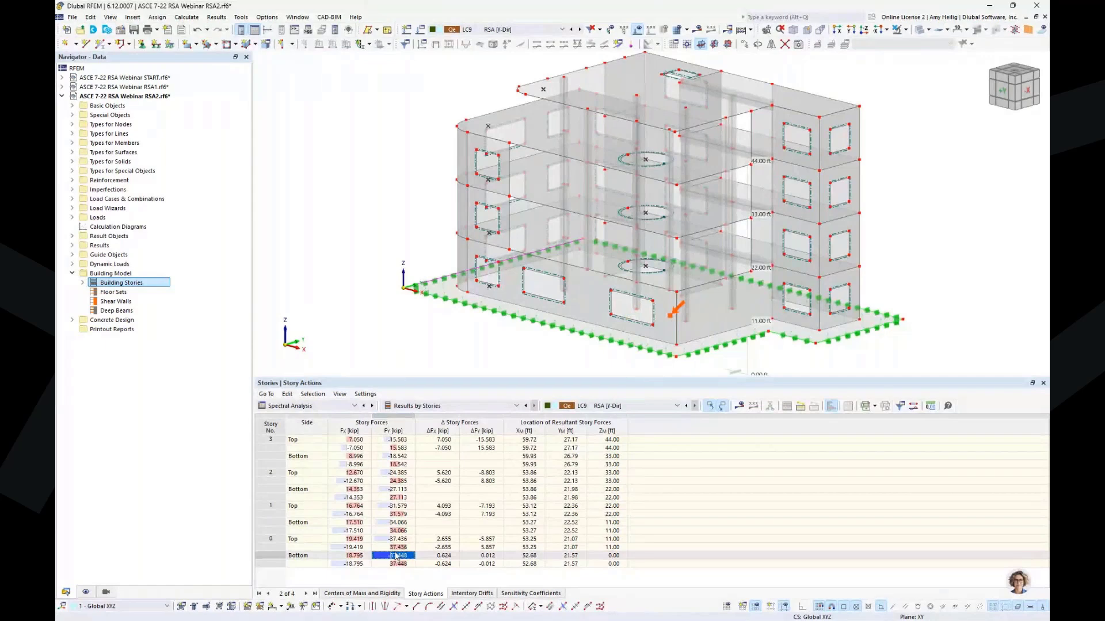
left_click(394, 540)
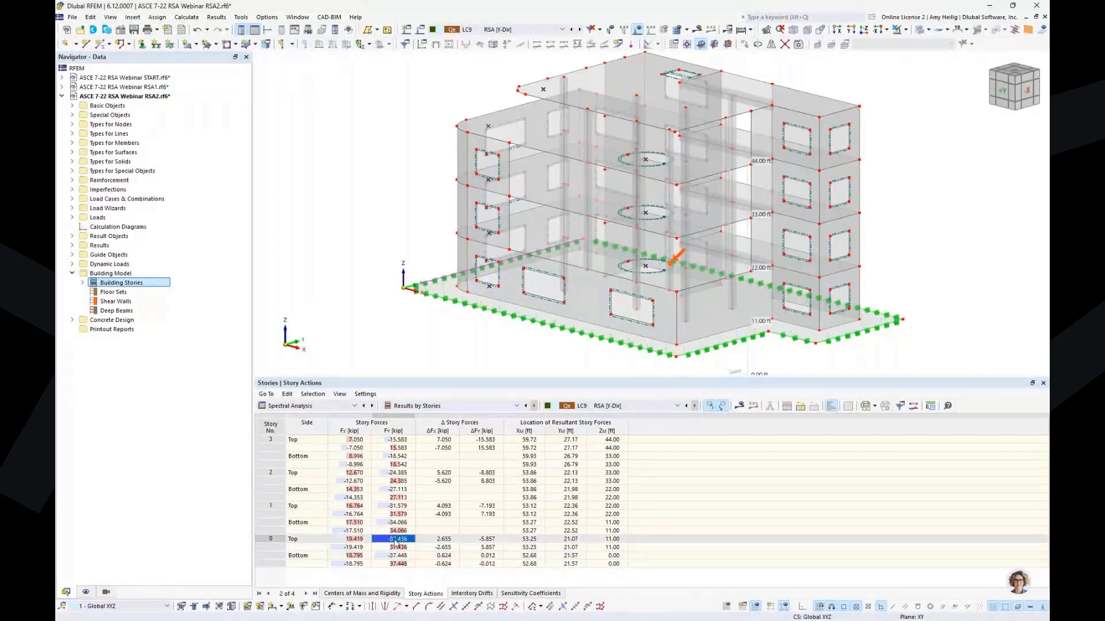
left_click(397, 523)
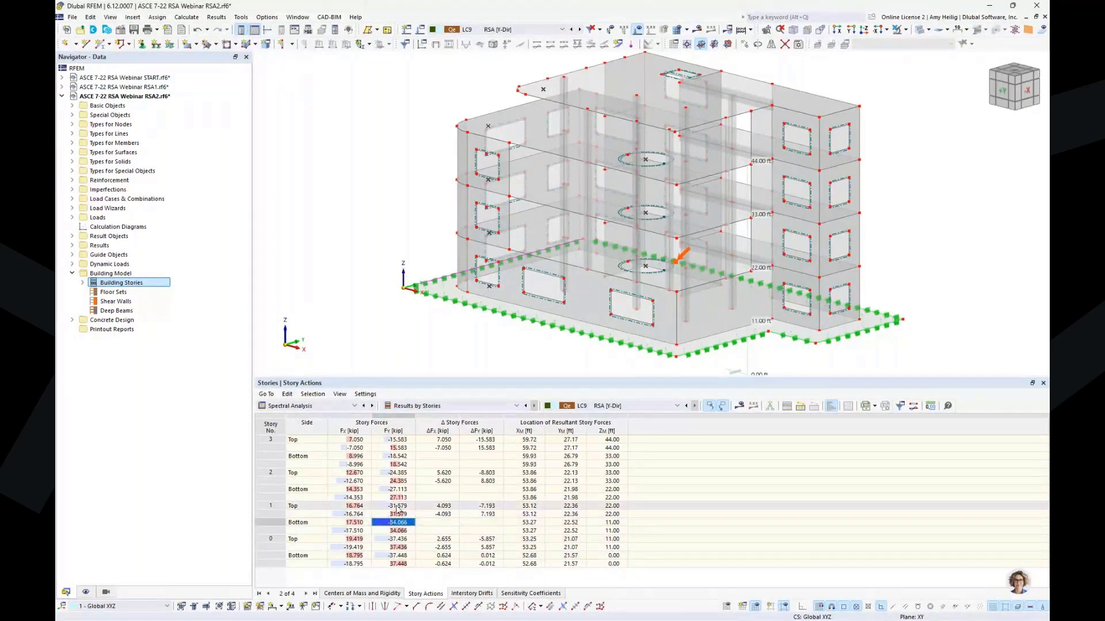
left_click(397, 507)
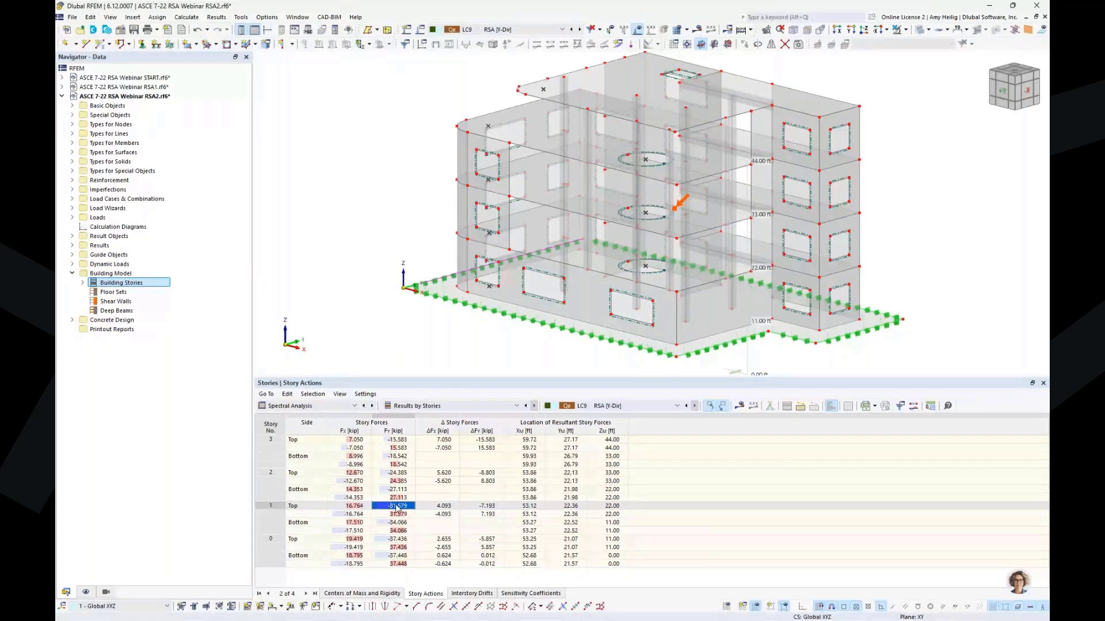
Review the interstory drifts and sensitivity coefficients for LC9 RSA [Y-Dir], and switch to the webinar's PowerPoint slide show.
left_click(473, 594)
left_click(507, 594)
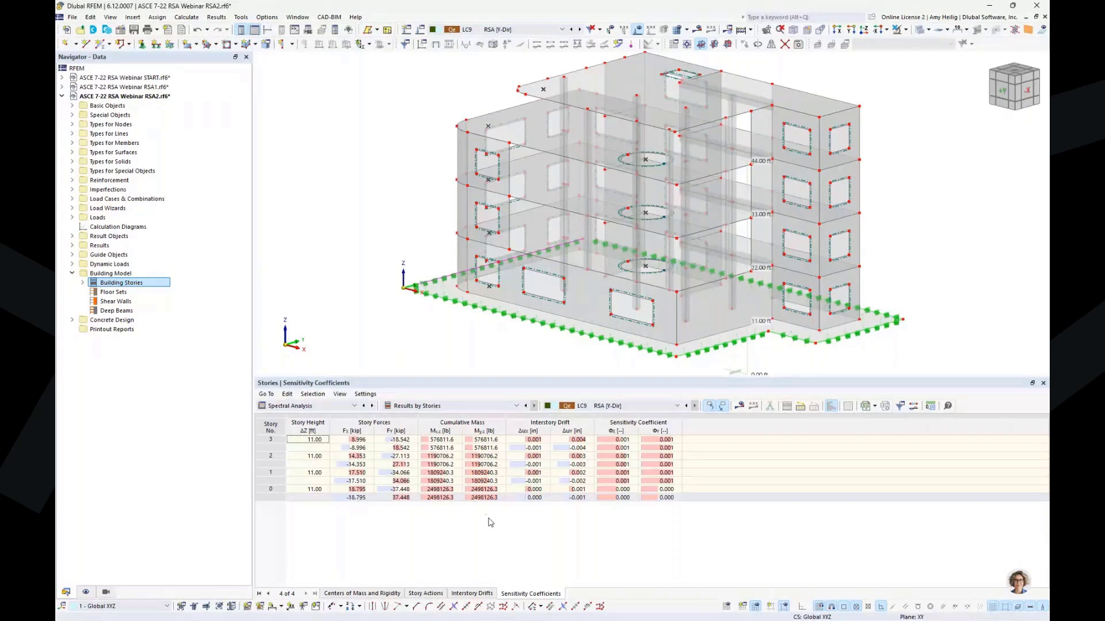
key("super+Tab")
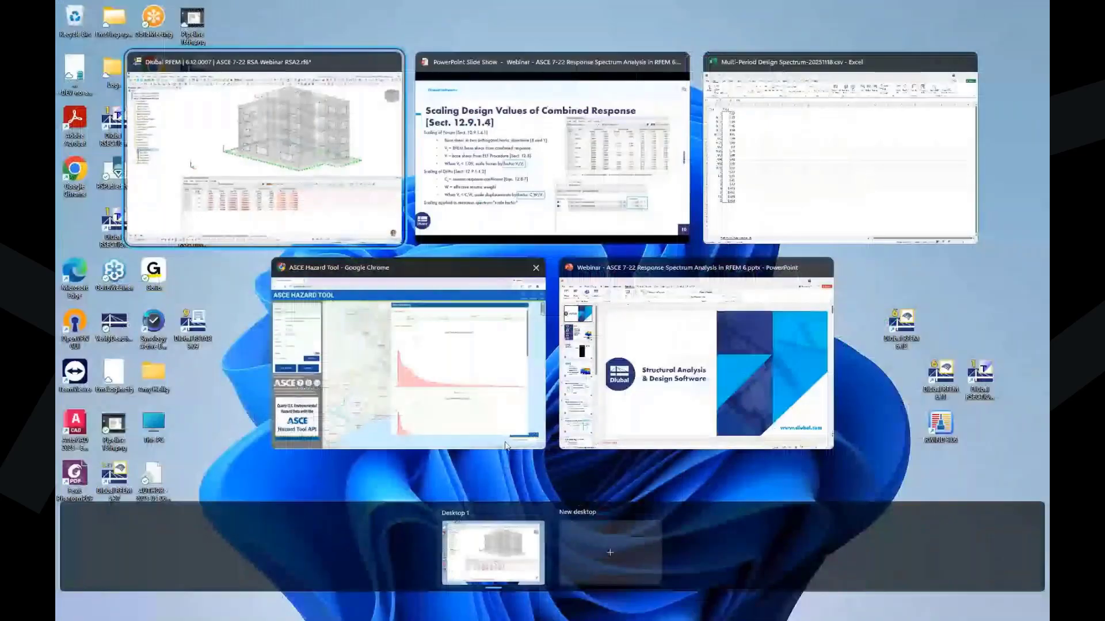
left_click(527, 191)
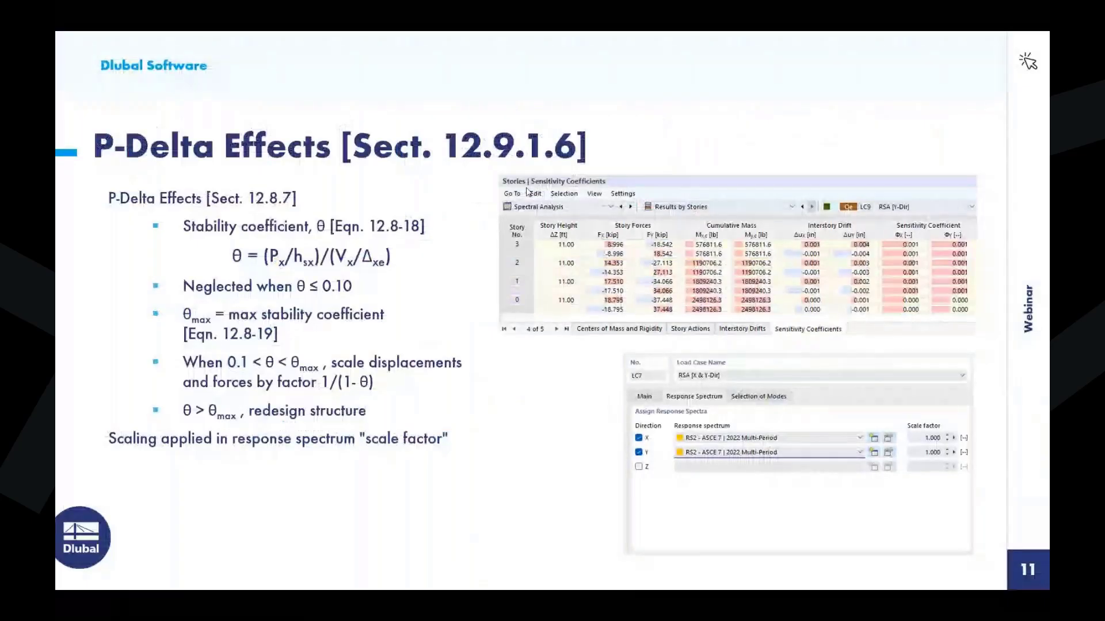